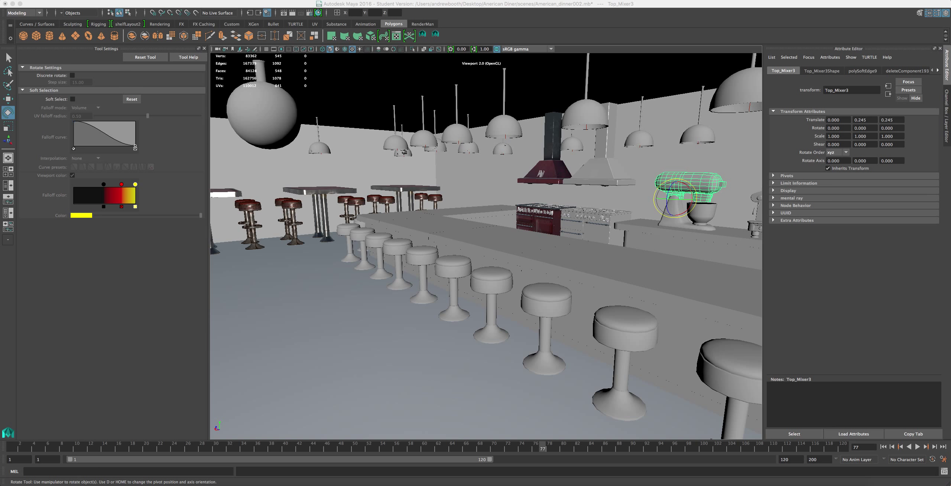
# Switch to the web browser and look through the portfolio site's introduction, 3D scenes and video tutorials.
pyautogui.moveTo(0, 10); pyautogui.dragTo(770, 16)
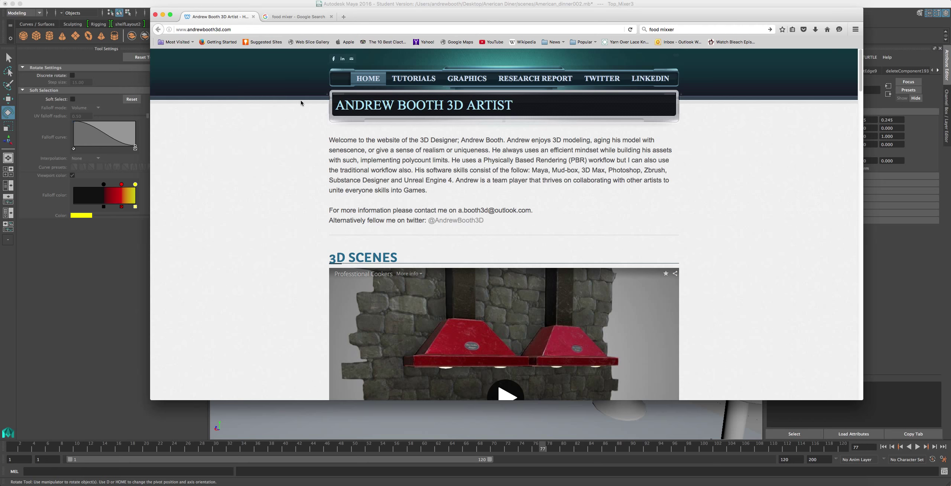
pyautogui.scroll(-10, 307, 114)
pyautogui.scroll(-12, 307, 114)
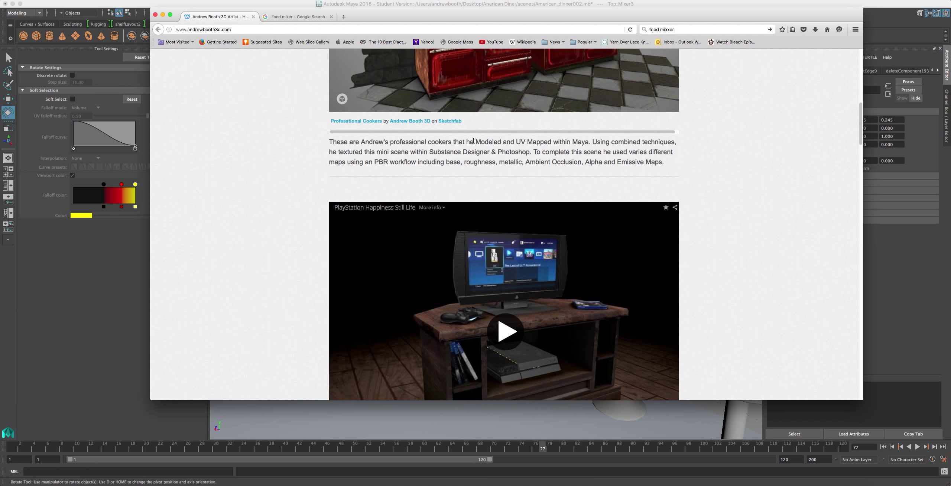
pyautogui.scroll(-6, 520, 304)
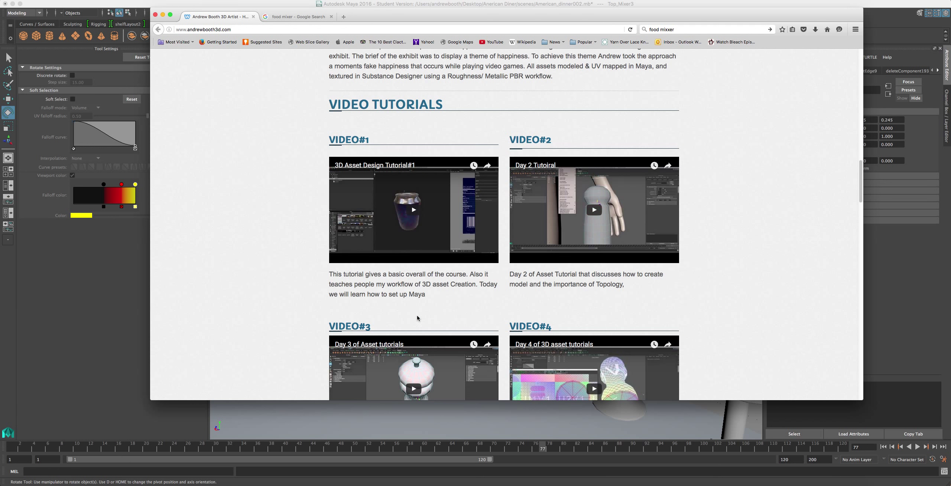
pyautogui.scroll(-6, 394, 299)
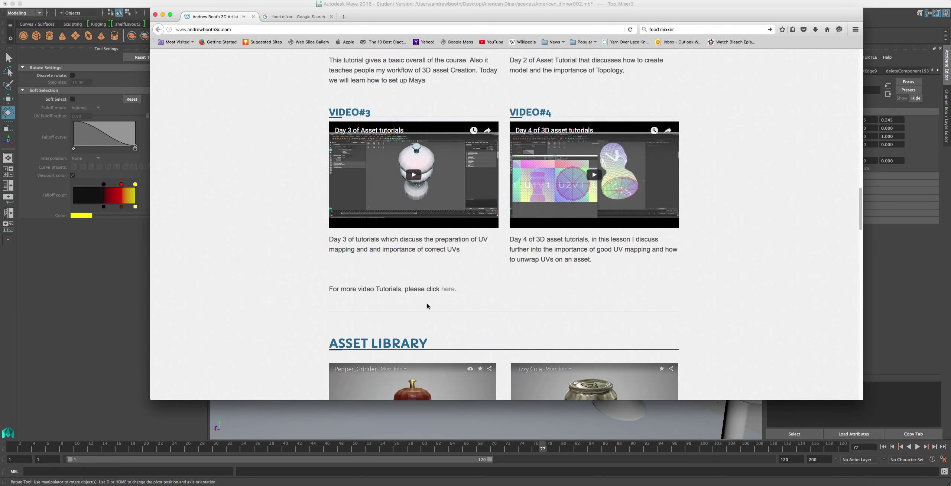
pyautogui.scroll(20, 406, 294)
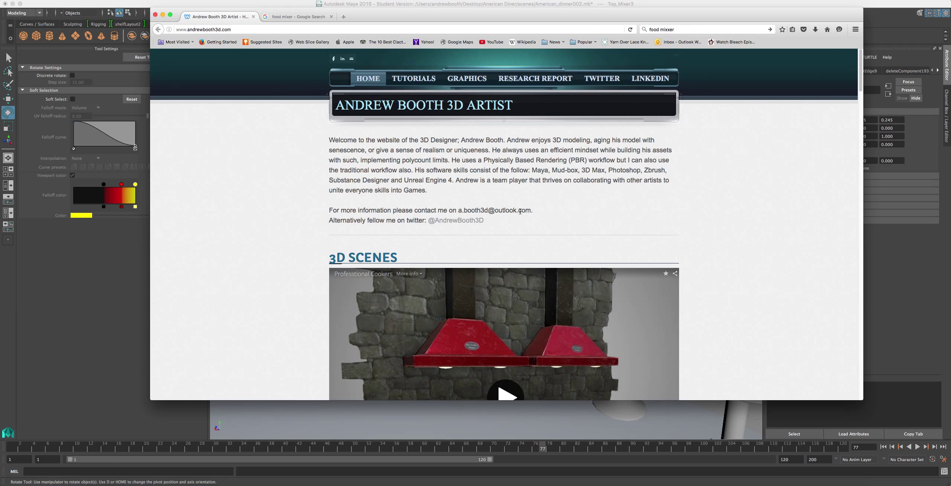
pyautogui.scroll(-3, 464, 190)
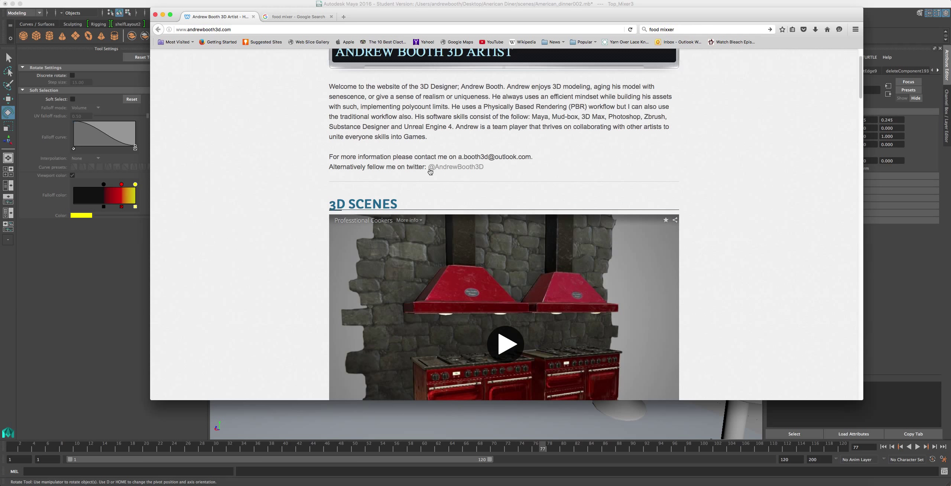
# Show the food mixer image results and view the enlarged red KitchenAid Artisan reference photo.
pyautogui.click(274, 18)
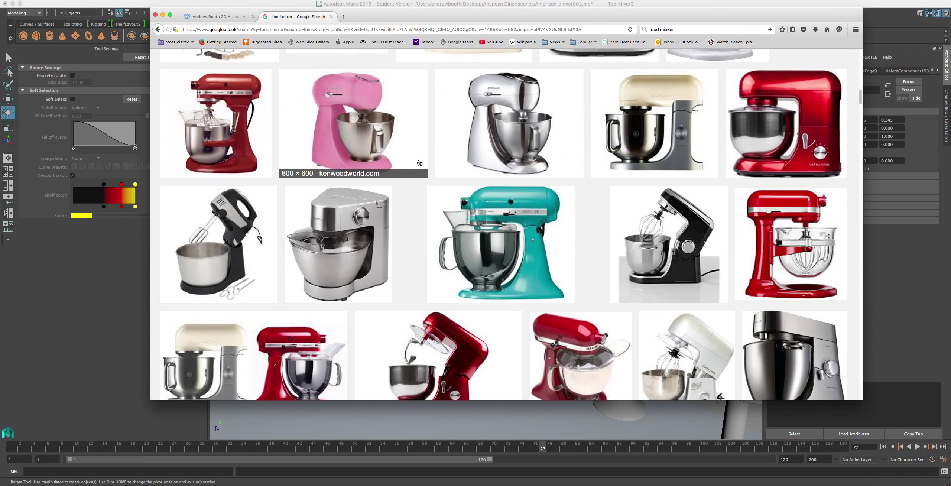
pyautogui.scroll(10, 415, 163)
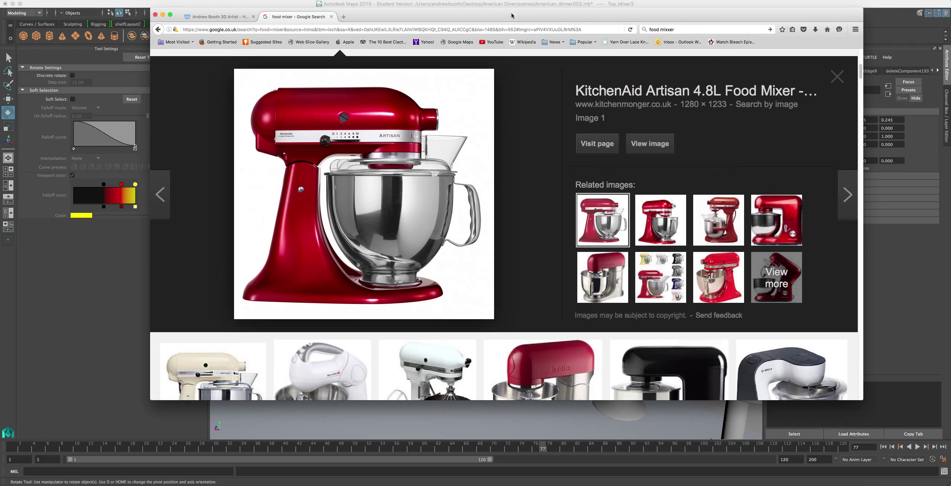
# Switch to Maya, frame the selected mixer head and examine the mixer model's head, stand and bowl against the reference.
pyautogui.press('super+Tab')
pyautogui.scroll(3, 607, 229)
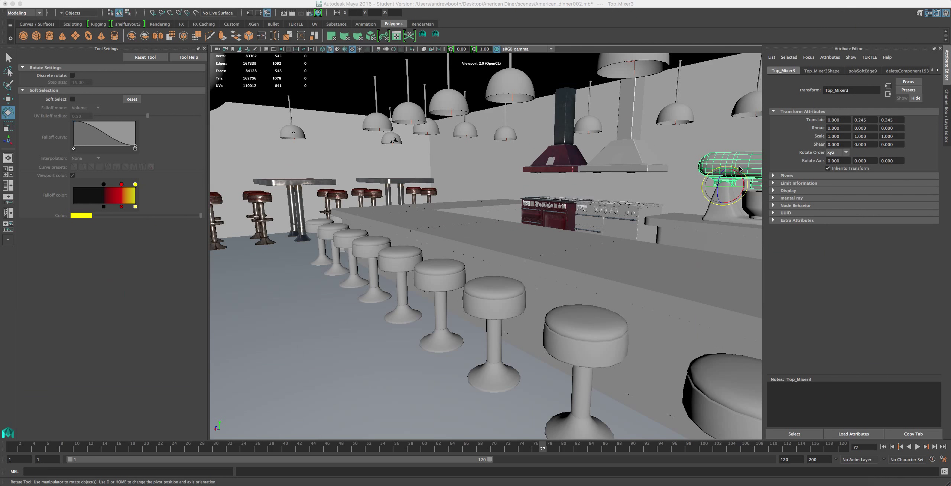
pyautogui.keyDown('alt'); pyautogui.moveTo(563, 112); pyautogui.dragTo(618, 129); pyautogui.keyUp('alt')
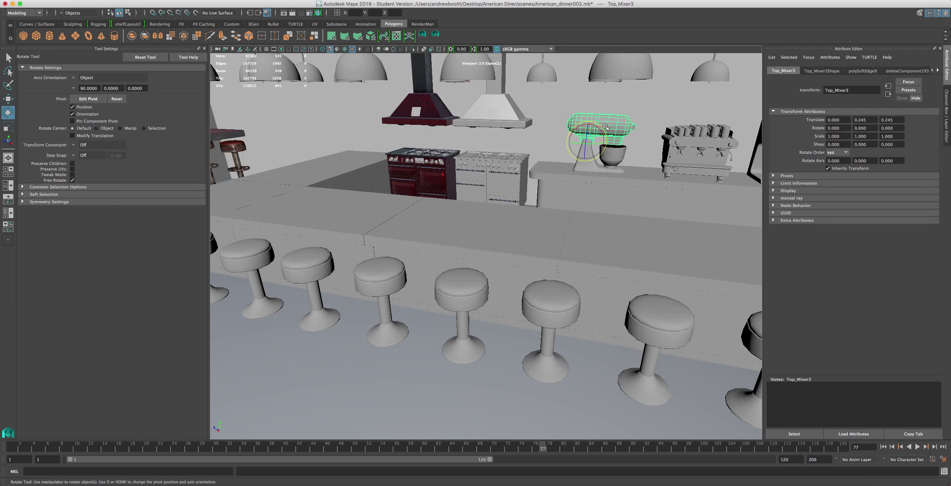
pyautogui.press('f')
pyautogui.keyDown('alt'); pyautogui.moveTo(576, 185); pyautogui.dragTo(484, 208); pyautogui.keyUp('alt')
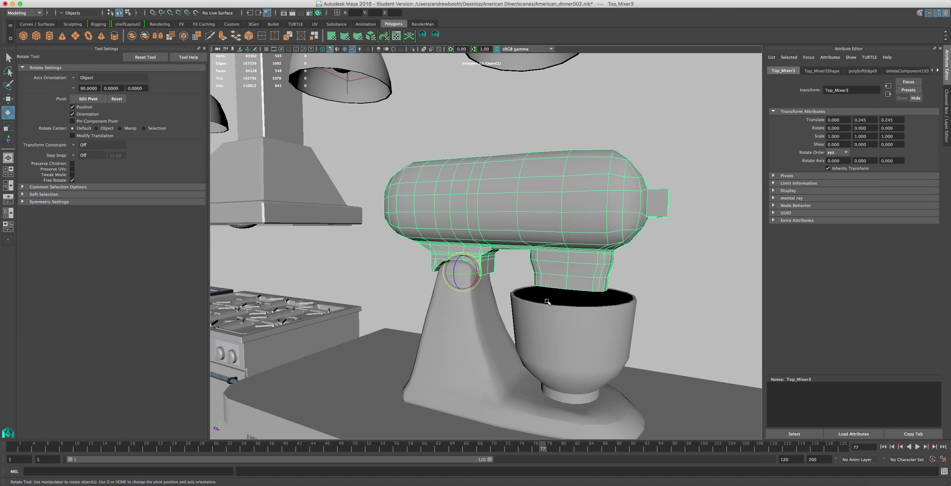
pyautogui.moveTo(578, 296)
pyautogui.keyDown('alt'); pyautogui.mouseDown()
pyautogui.moveTo(535, 286)
pyautogui.moveTo(591, 305)
pyautogui.mouseUp(); pyautogui.keyUp('alt')
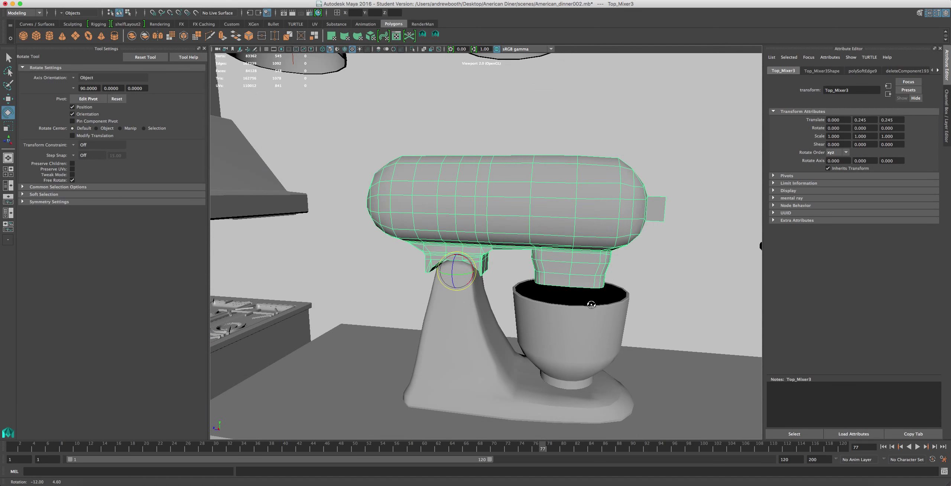
pyautogui.keyDown('alt'); pyautogui.moveTo(591, 305); pyautogui.dragTo(455, 244, button='middle'); pyautogui.keyUp('alt')
pyautogui.keyDown('alt'); pyautogui.moveTo(454, 245); pyautogui.dragTo(424, 246, button='right'); pyautogui.keyUp('alt')
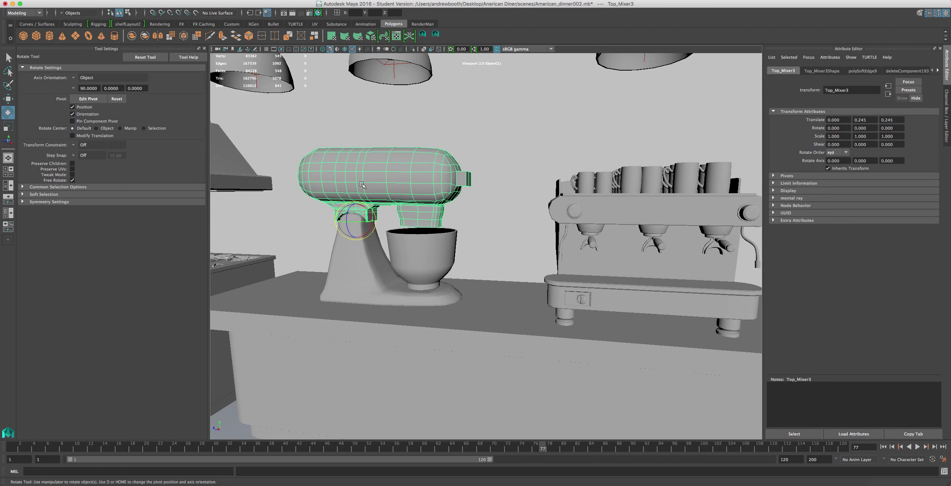
pyautogui.scroll(3, 439, 229)
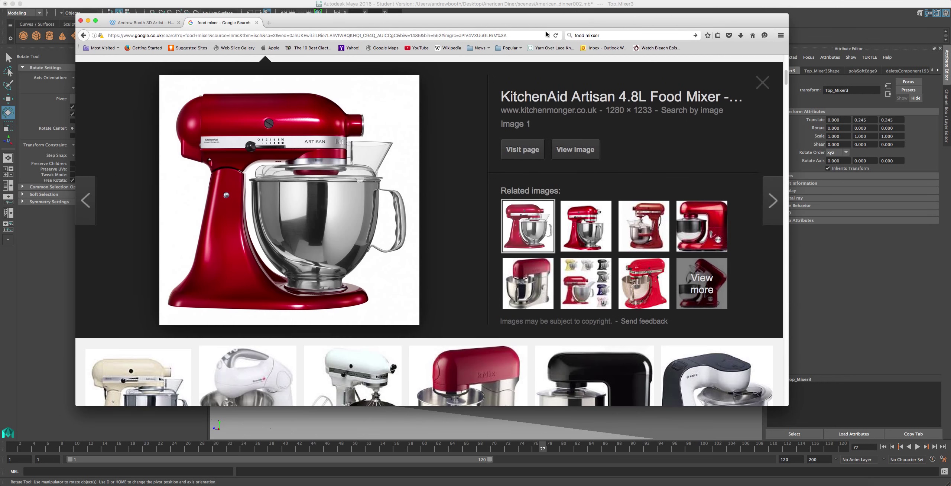
# Return to Maya and examine the mixer together with the coffee machine and the other equipment on the counter.
pyautogui.click(580, 225)
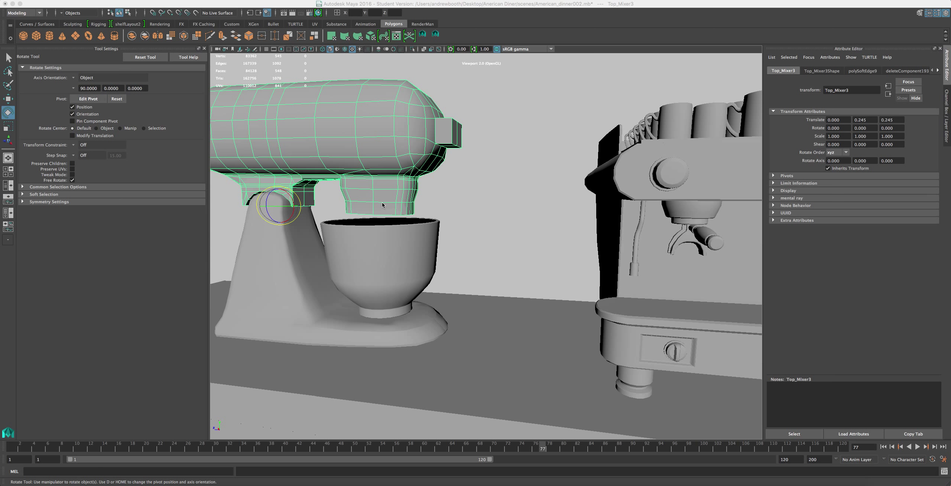
pyautogui.scroll(-3, 433, 211)
pyautogui.scroll(2, 436, 219)
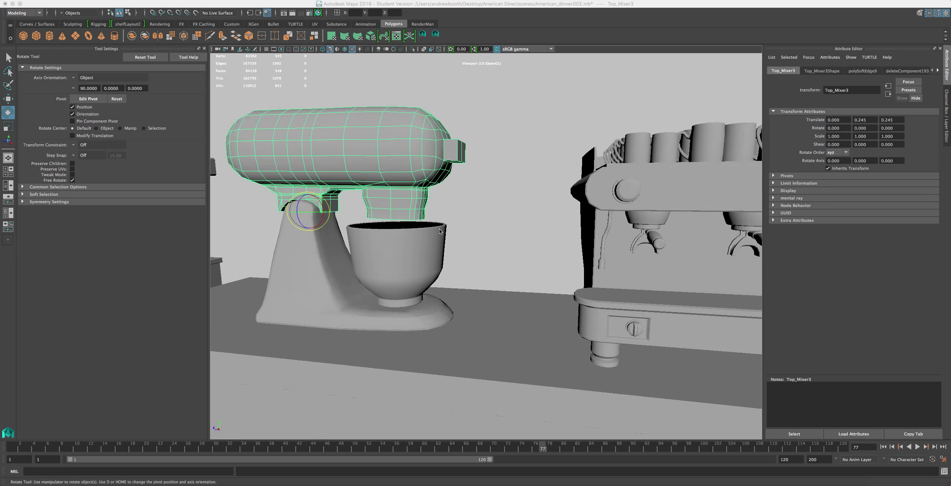
pyautogui.scroll(-5, 440, 231)
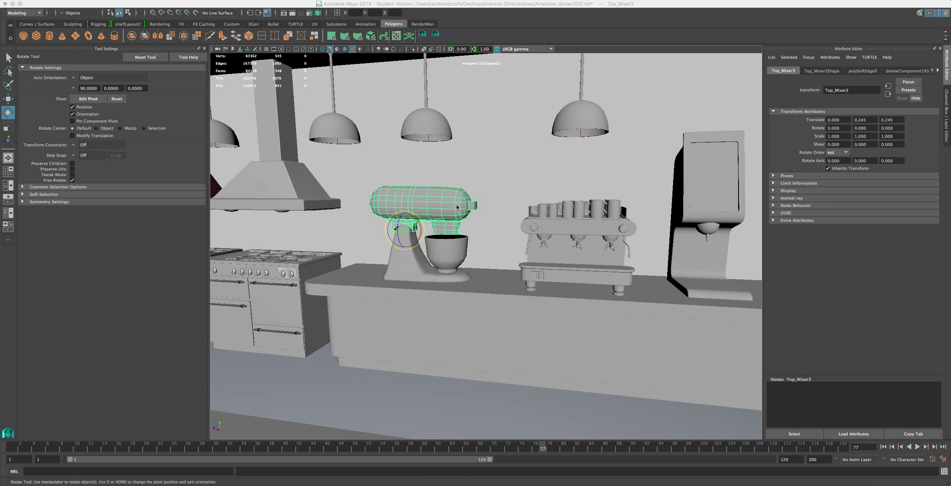
pyautogui.keyDown('alt'); pyautogui.moveTo(427, 225); pyautogui.dragTo(473, 197); pyautogui.keyUp('alt')
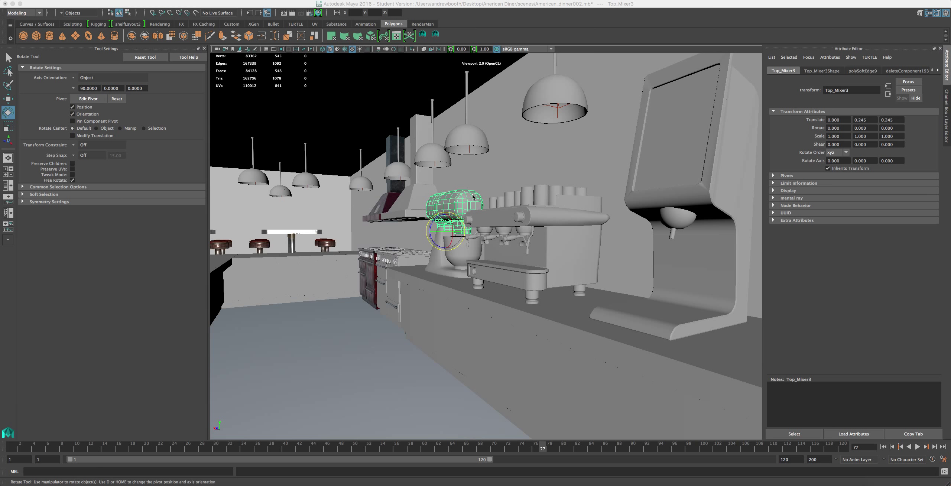
# Go to the diner's booth seating, select the small red table in the nearest booth and examine it with its seats.
pyautogui.click(439, 208)
pyautogui.click(404, 215)
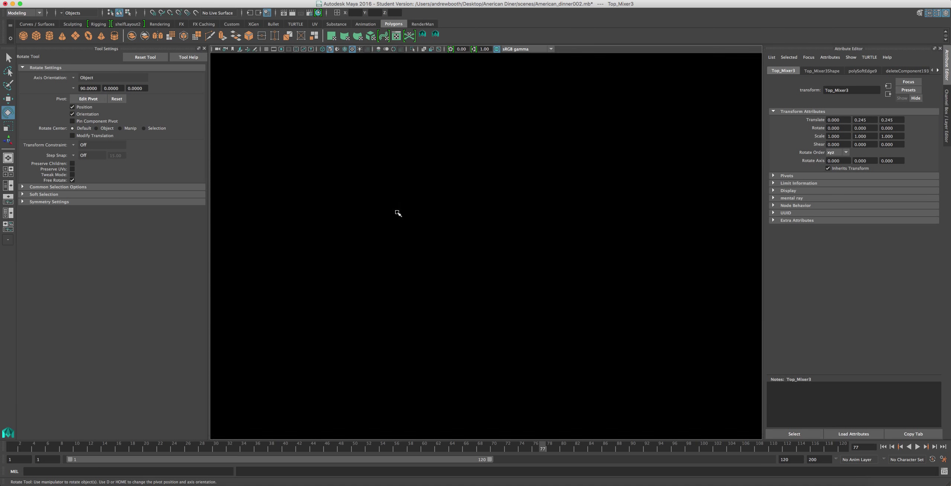
pyautogui.keyDown('alt'); pyautogui.moveTo(346, 230); pyautogui.dragTo(672, 209, button='middle'); pyautogui.keyUp('alt')
pyautogui.keyDown('alt'); pyautogui.moveTo(558, 203); pyautogui.dragTo(642, 209, button='middle'); pyautogui.keyUp('alt')
pyautogui.keyDown('alt'); pyautogui.moveTo(439, 230); pyautogui.dragTo(499, 249); pyautogui.keyUp('alt')
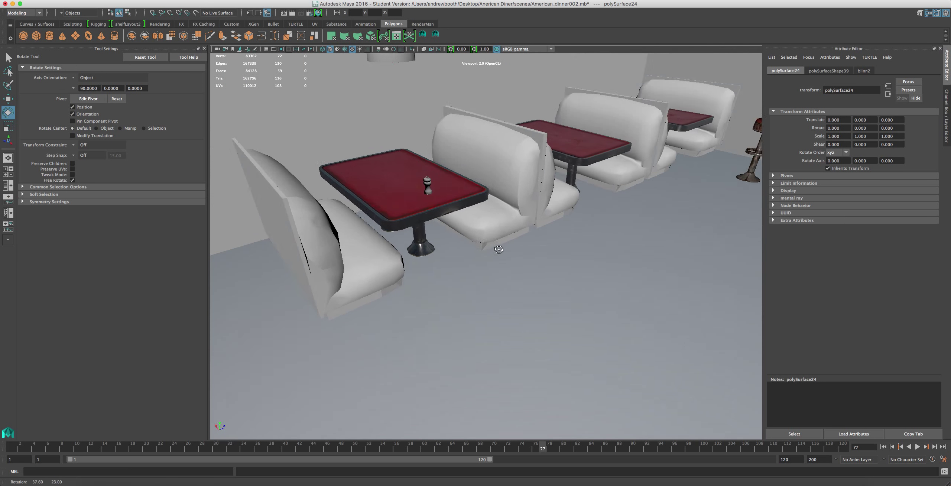
pyautogui.click(408, 213)
pyautogui.scroll(5, 403, 227)
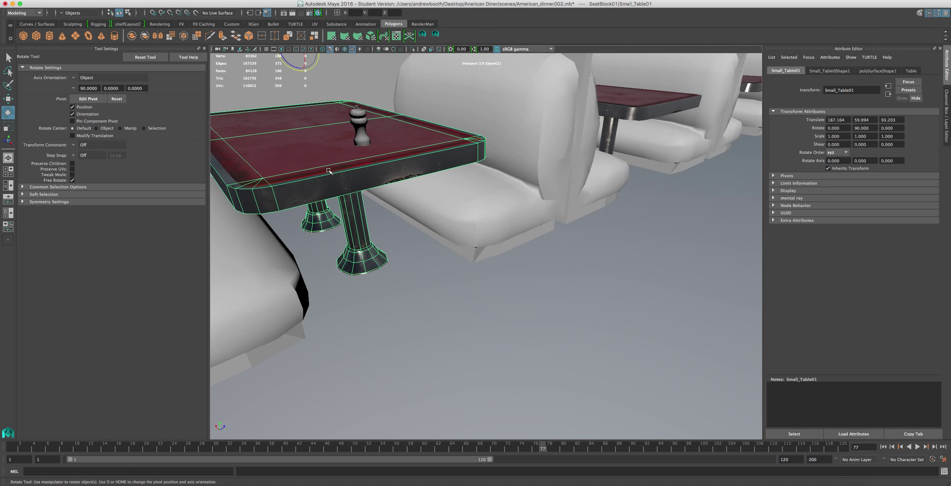
pyautogui.keyDown('alt'); pyautogui.moveTo(330, 171); pyautogui.dragTo(362, 182); pyautogui.keyUp('alt')
pyautogui.scroll(3, 410, 196)
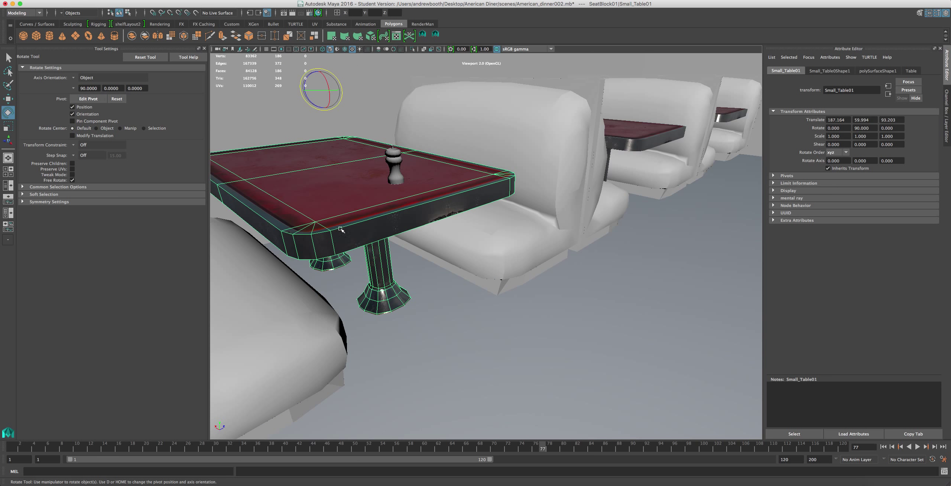
pyautogui.moveTo(590, 483)
pyautogui.scroll(-7, 479, 266)
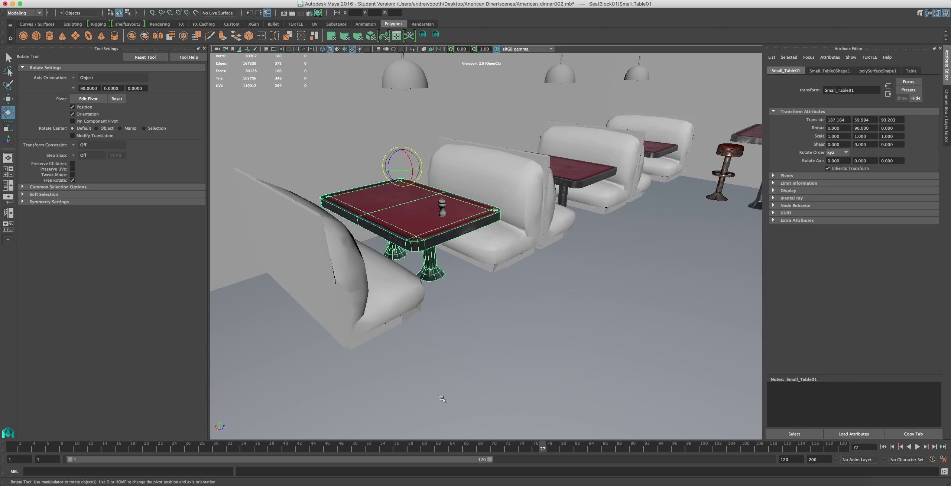
# Switch to Substance Designer and examine the textured booth seats, table and tiled floor in the 3D view.
pyautogui.moveTo(552, 485)
pyautogui.click(588, 482)
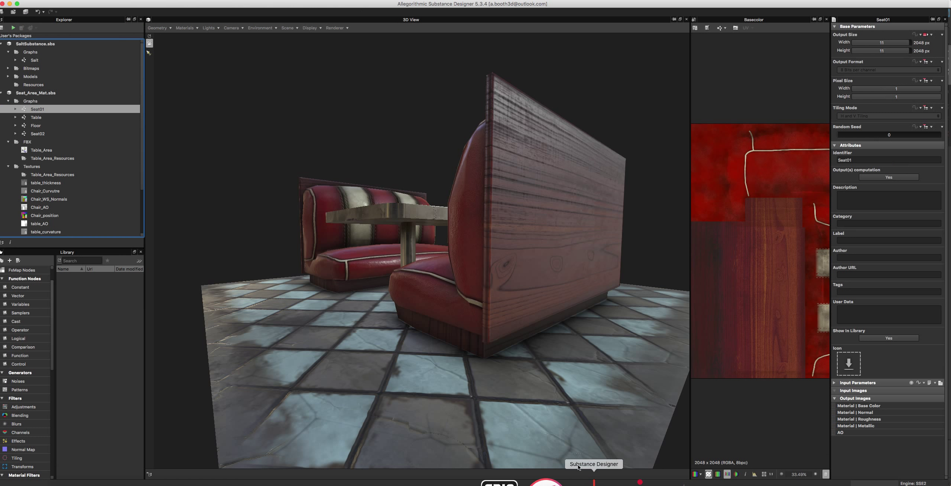
pyautogui.moveTo(417, 280); pyautogui.dragTo(326, 280)
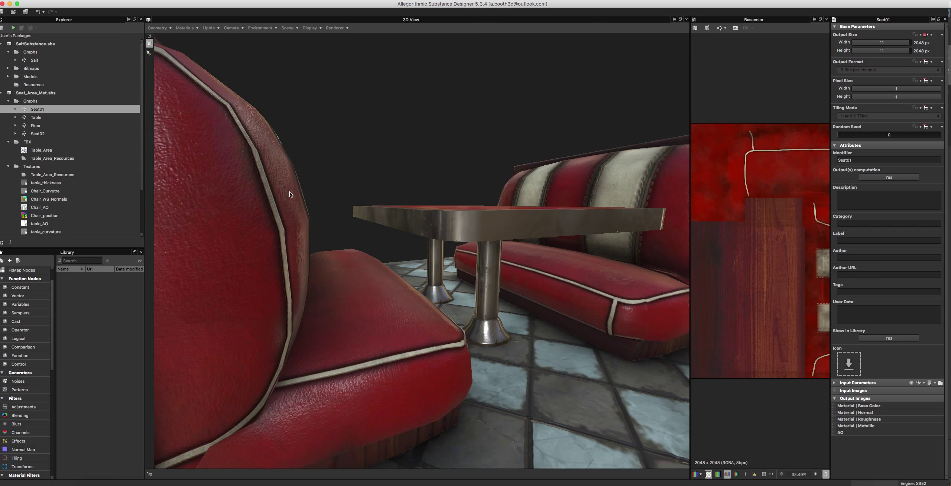
pyautogui.moveTo(290, 192); pyautogui.dragTo(340, 336)
pyautogui.scroll(-2, 574, 307)
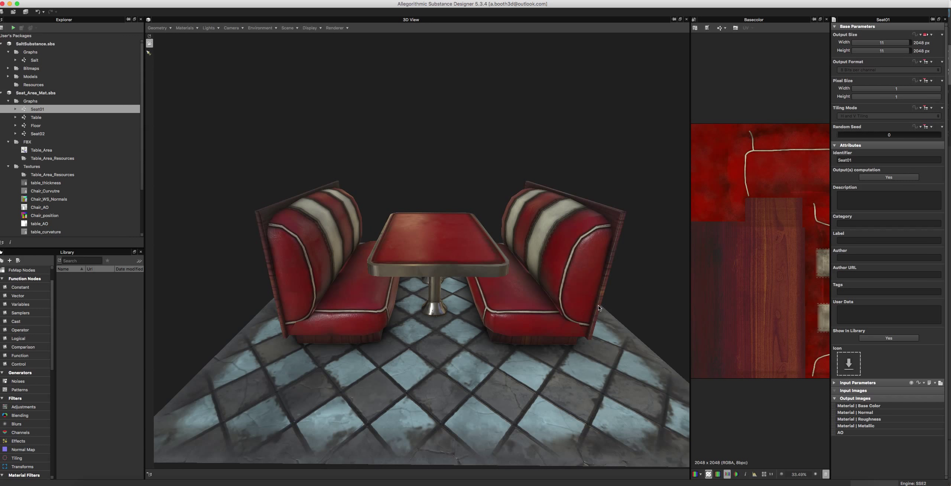
pyautogui.scroll(3, 746, 243)
pyautogui.scroll(-4, 746, 243)
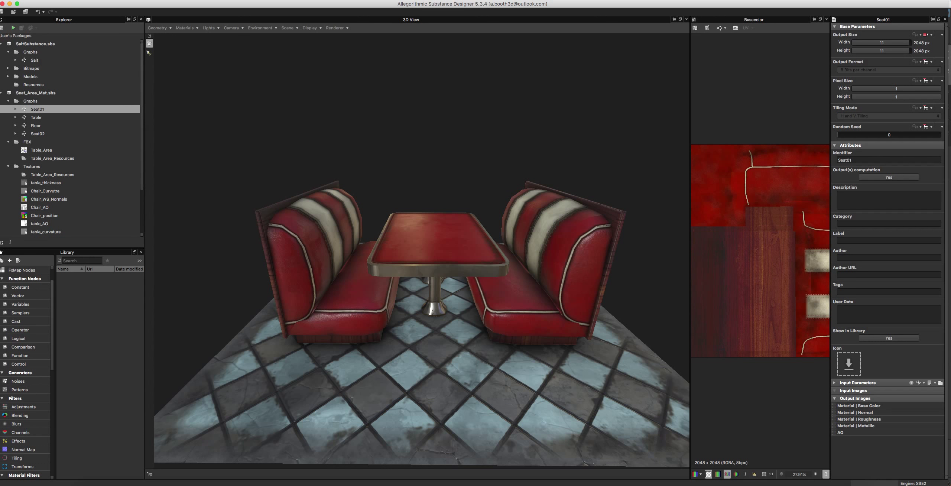
# Bring up the Seat01 graph window and compute the node thumbnails for the graph.
pyautogui.moveTo(0, 5); pyautogui.dragTo(759, 13)
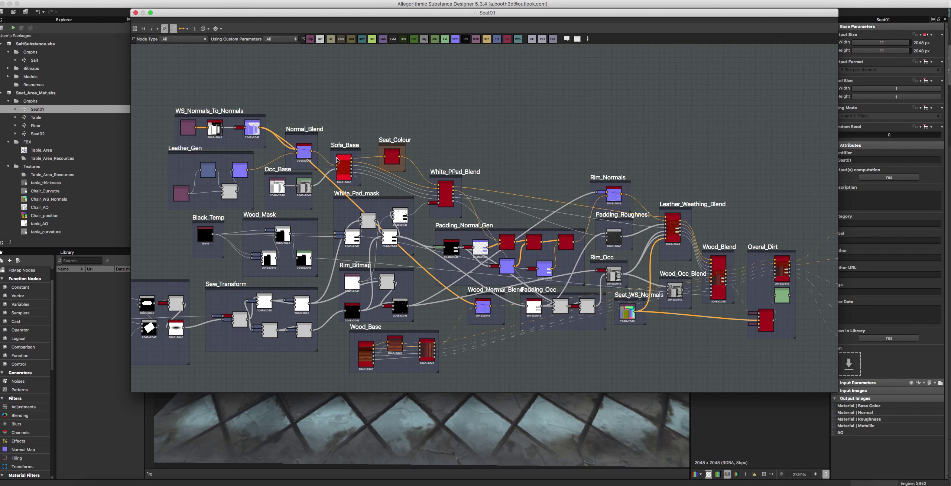
pyautogui.moveTo(296, 121); pyautogui.dragTo(459, 117, button='middle')
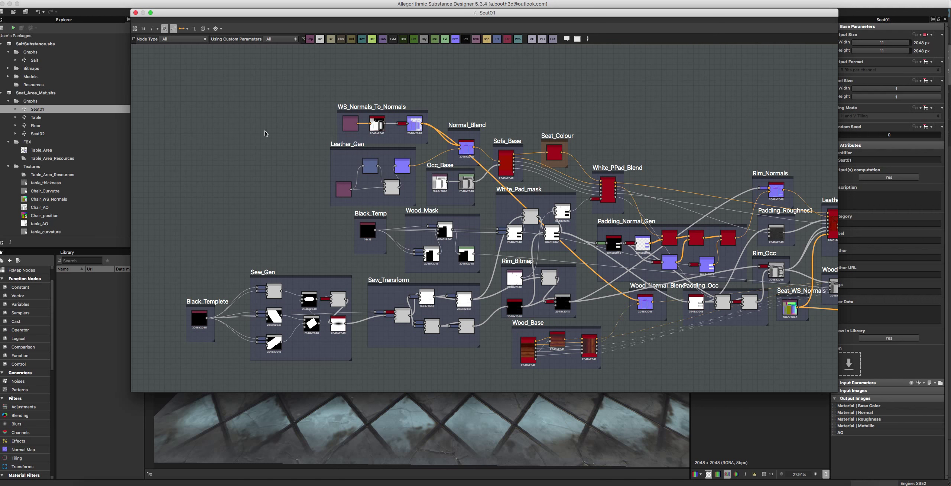
pyautogui.rightClick(310, 131)
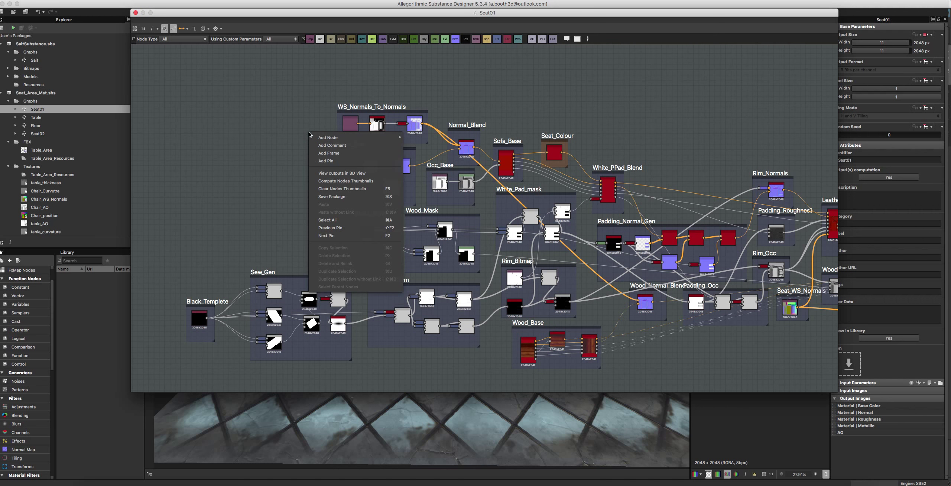
pyautogui.click(329, 181)
pyautogui.rightClick(350, 128)
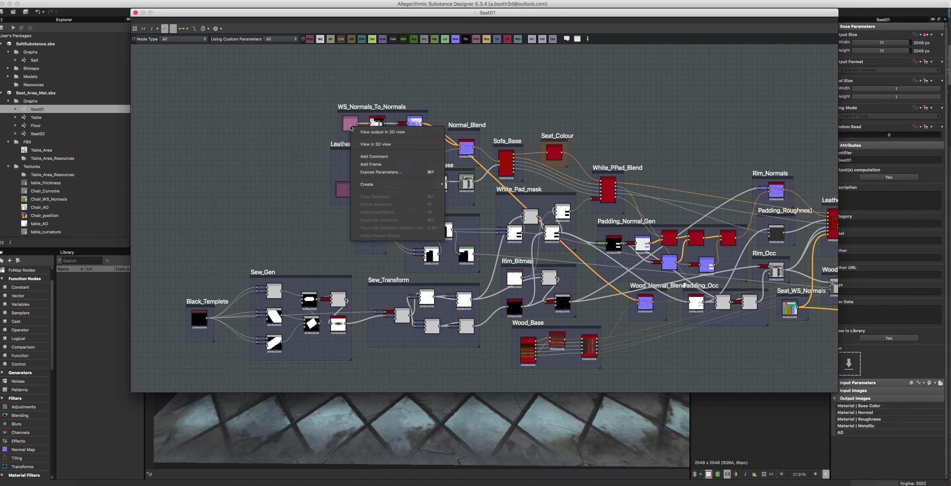
pyautogui.rightClick(295, 156)
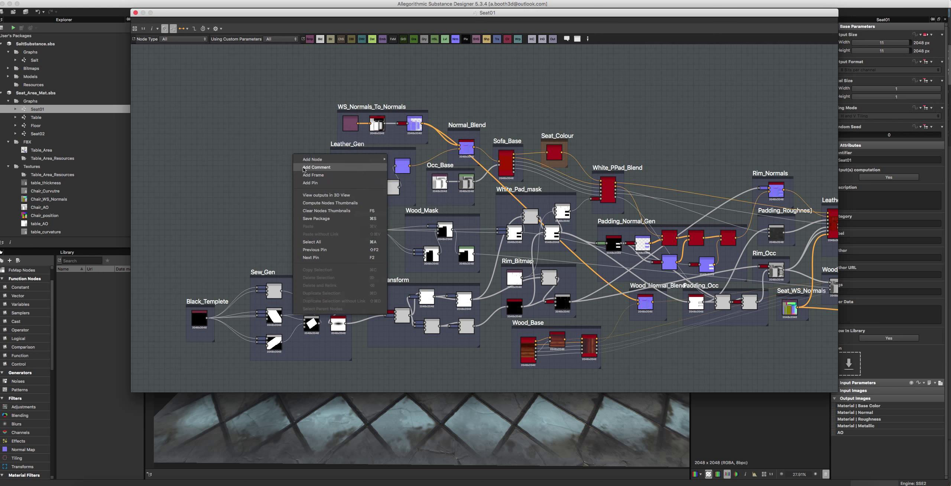
pyautogui.click(314, 203)
# Select the bitmap node in the WS_Normals_To_Normals frame, move the graph window lower and compute the node thumbnails.
pyautogui.click(347, 126)
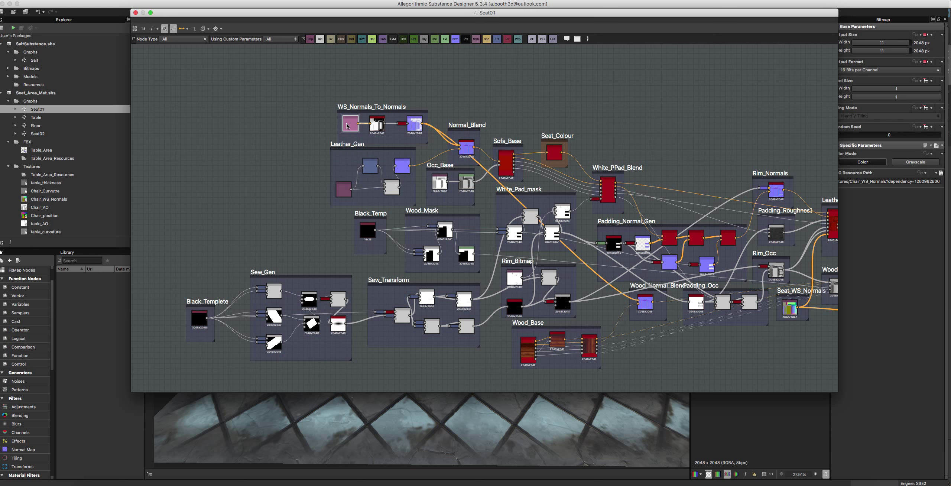
pyautogui.moveTo(426, 17); pyautogui.dragTo(427, 51)
pyautogui.scroll(3, 373, 172)
pyautogui.scroll(3, 372, 171)
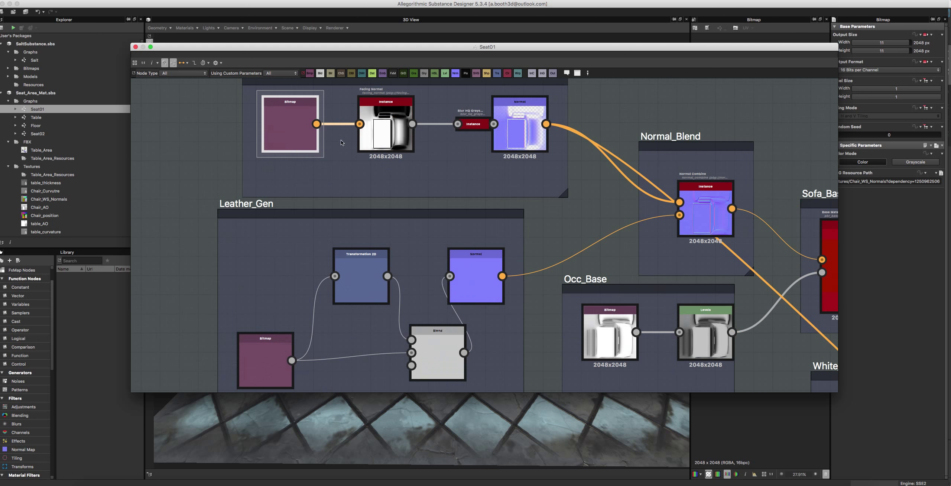
pyautogui.rightClick(268, 126)
pyautogui.rightClick(244, 160)
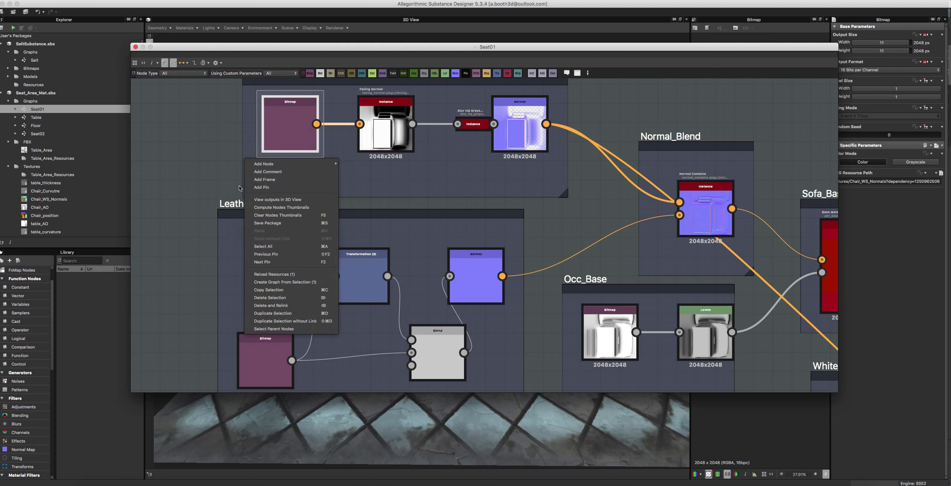
pyautogui.click(256, 207)
# Move the WS_Normals_To_Normals bitmap node slightly down, and delete and restore its link to the Facing Normal node.
pyautogui.moveTo(290, 115); pyautogui.dragTo(294, 143)
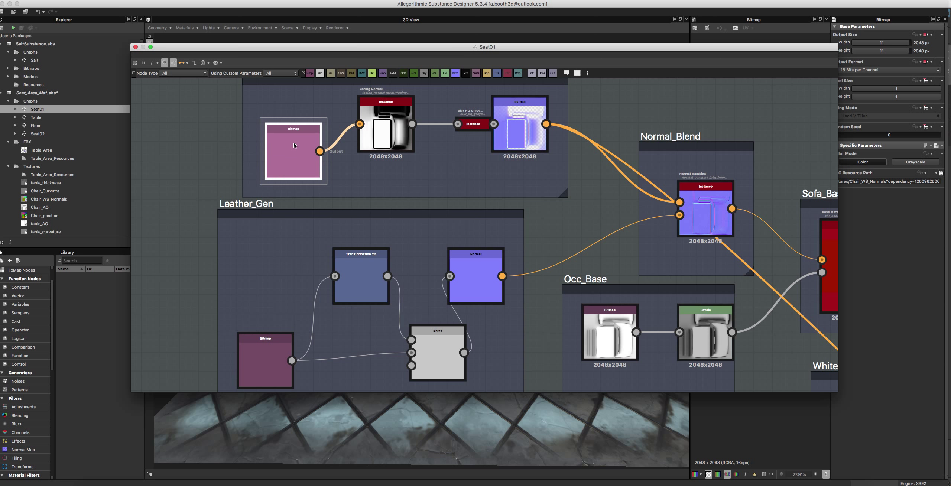
pyautogui.click(341, 137)
pyautogui.press('Delete')
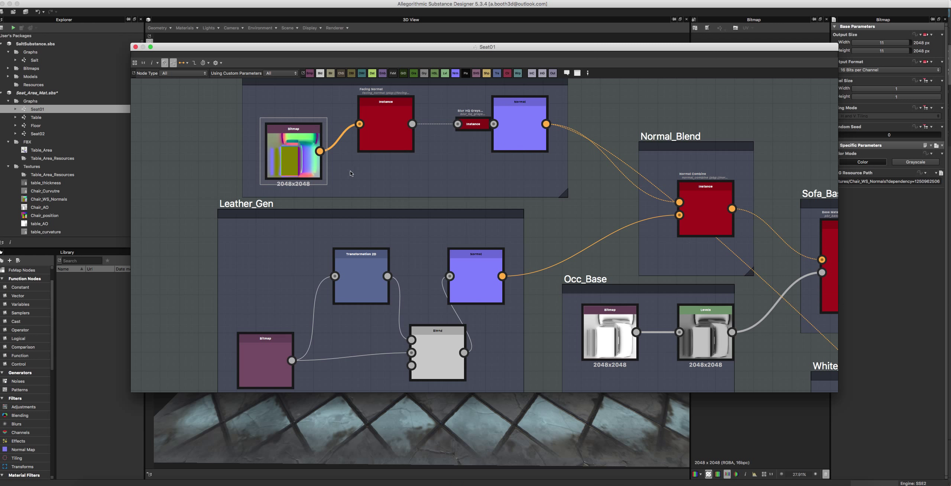
pyautogui.scroll(-1, 375, 183)
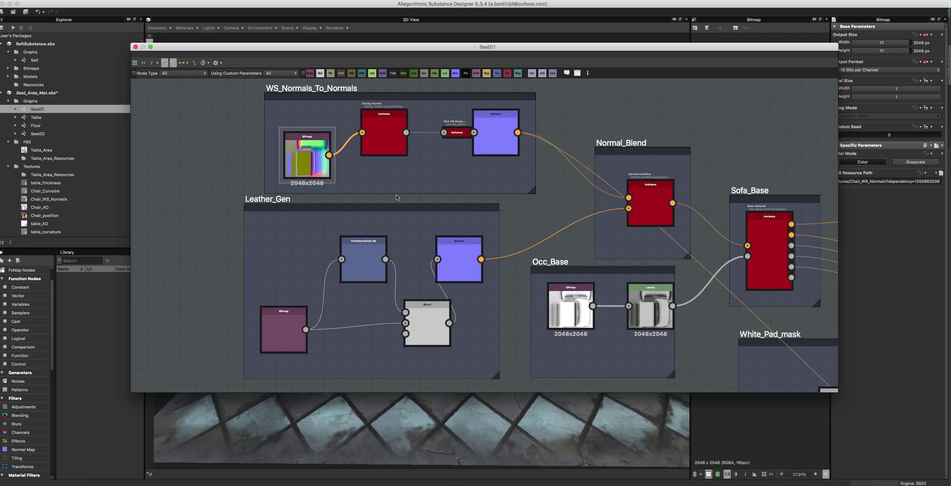
# Compute the node thumbnails again with the Leather_Gen frame in view.
pyautogui.rightClick(209, 162)
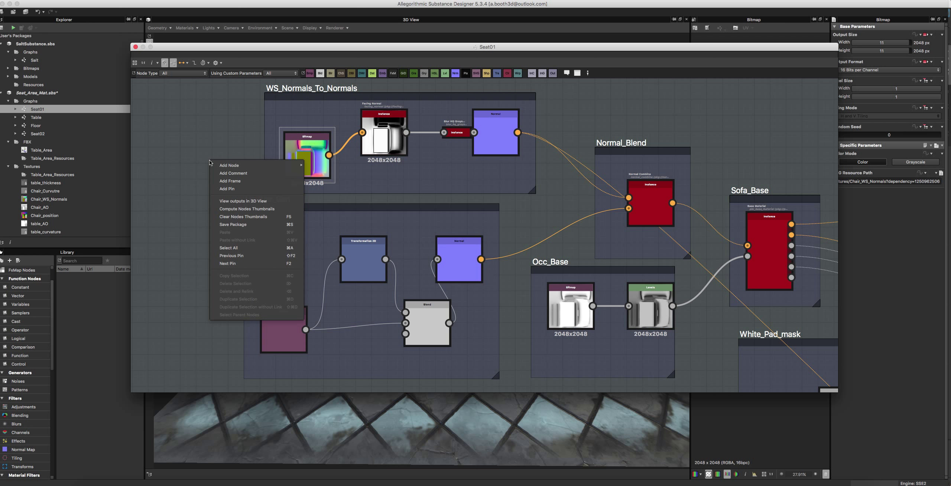
pyautogui.click(544, 149)
pyautogui.scroll(-2, 572, 143)
pyautogui.moveTo(378, 265); pyautogui.dragTo(389, 203, button='middle')
pyautogui.rightClick(363, 232)
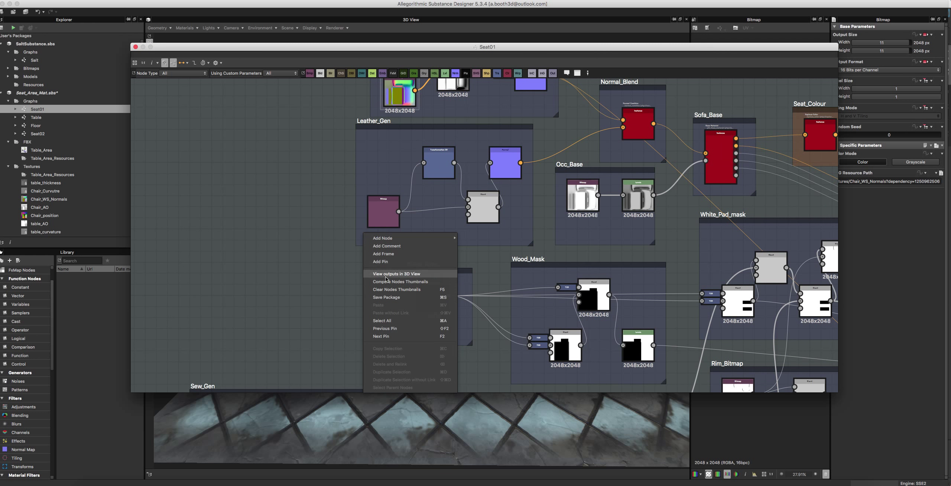
pyautogui.click(386, 281)
# Delete the link from the Leather_Gen bitmap to the Transformation 2D node and reconnect the two nodes.
pyautogui.scroll(3, 367, 215)
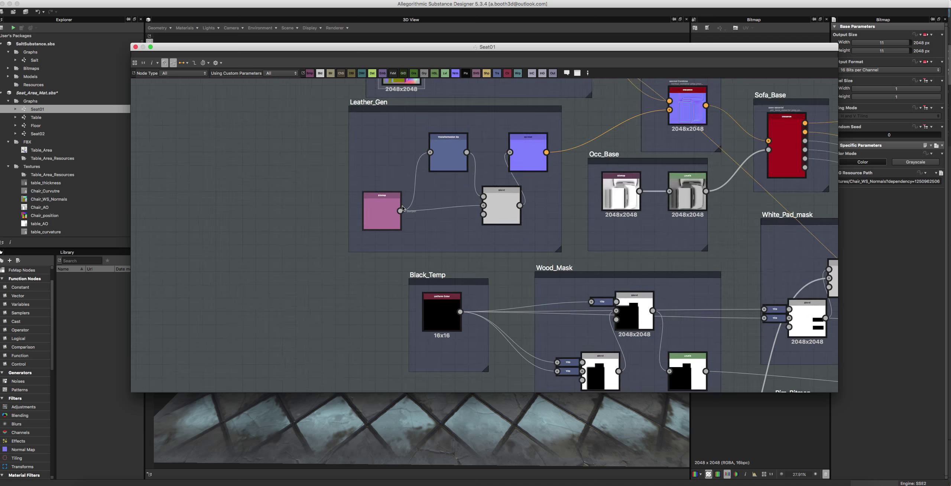
pyautogui.press('Delete')
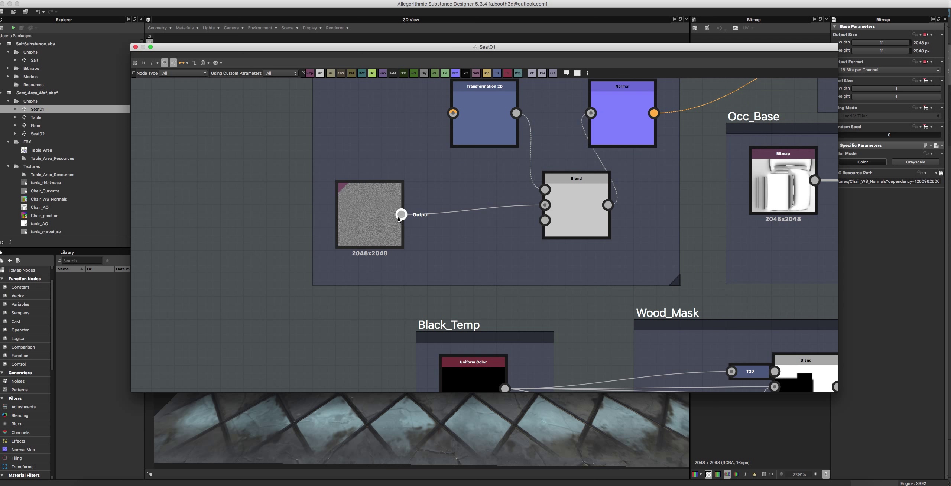
pyautogui.moveTo(453, 113); pyautogui.dragTo(400, 214)
pyautogui.scroll(-3, 427, 213)
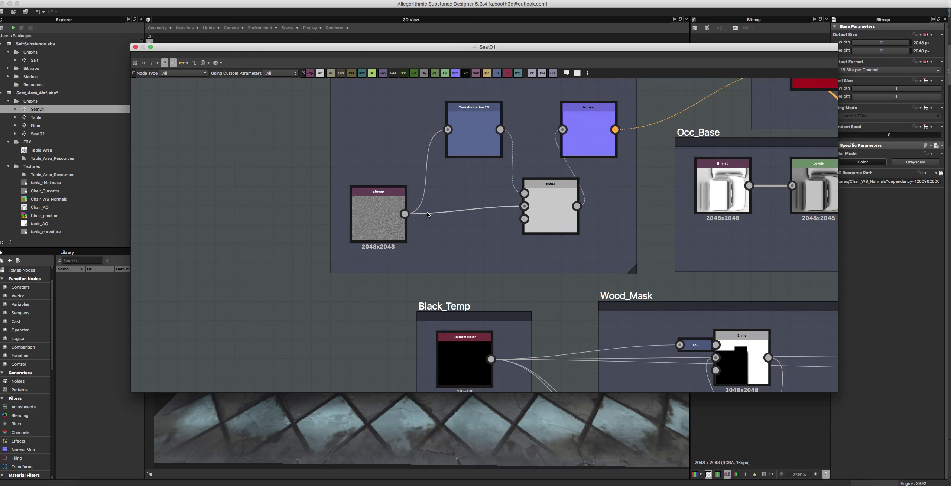
pyautogui.moveTo(532, 240); pyautogui.dragTo(479, 220, button='middle')
pyautogui.scroll(3, 418, 161)
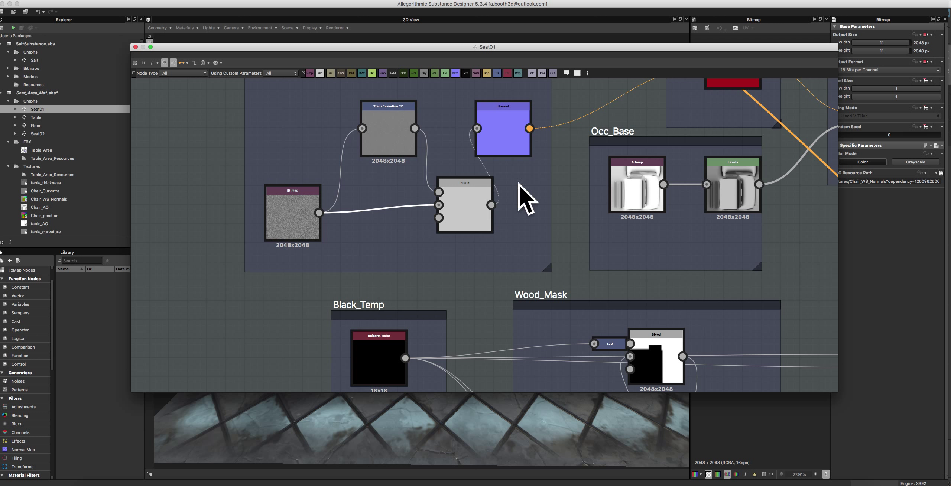
# Examine the graph's node frames from Sew_Transform, Rim_Bitmap and Wood_Base across to the padding, rim and Wood_Blend nodes.
pyautogui.rightClick(573, 261)
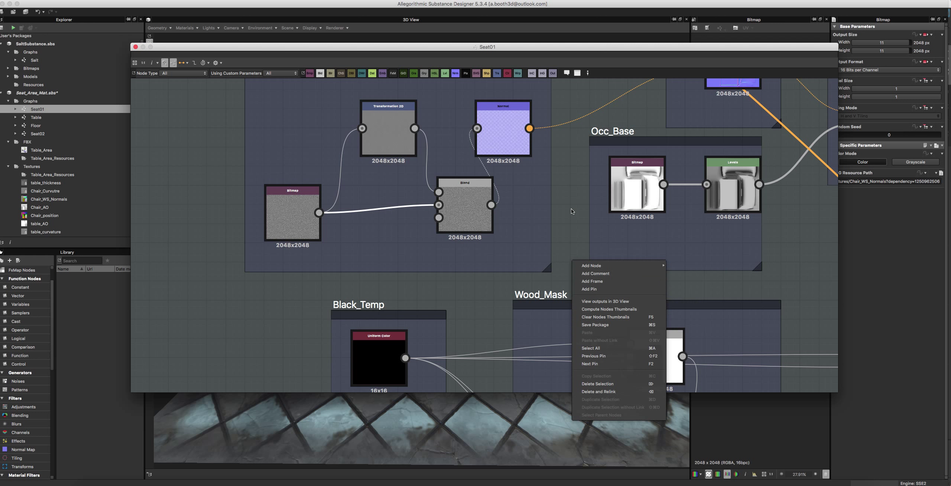
pyautogui.click(544, 238)
pyautogui.scroll(-2, 540, 242)
pyautogui.scroll(-3, 539, 242)
pyautogui.moveTo(485, 391); pyautogui.dragTo(472, 192, button='middle')
pyautogui.scroll(3, 468, 193)
pyautogui.moveTo(610, 164); pyautogui.dragTo(386, 149, button='middle')
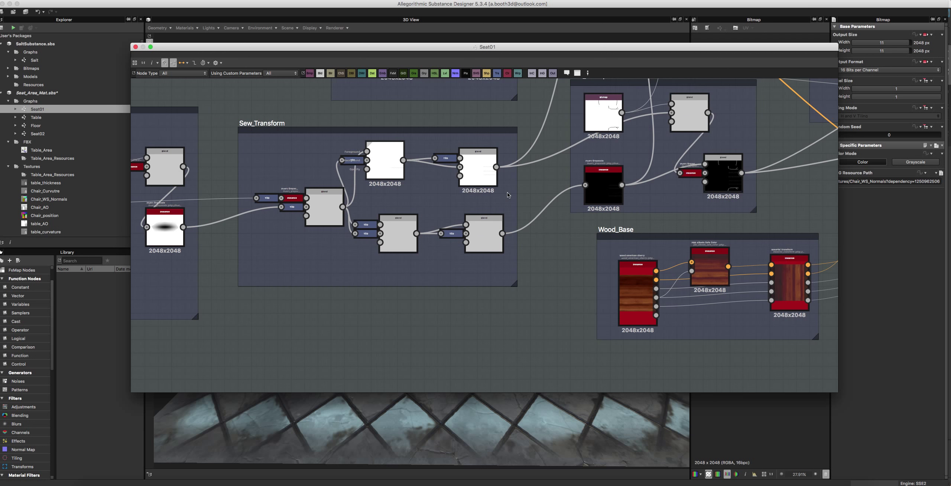
pyautogui.moveTo(574, 202); pyautogui.dragTo(395, 151, button='middle')
pyautogui.moveTo(508, 155); pyautogui.dragTo(390, 238, button='middle')
pyautogui.scroll(-3, 501, 182)
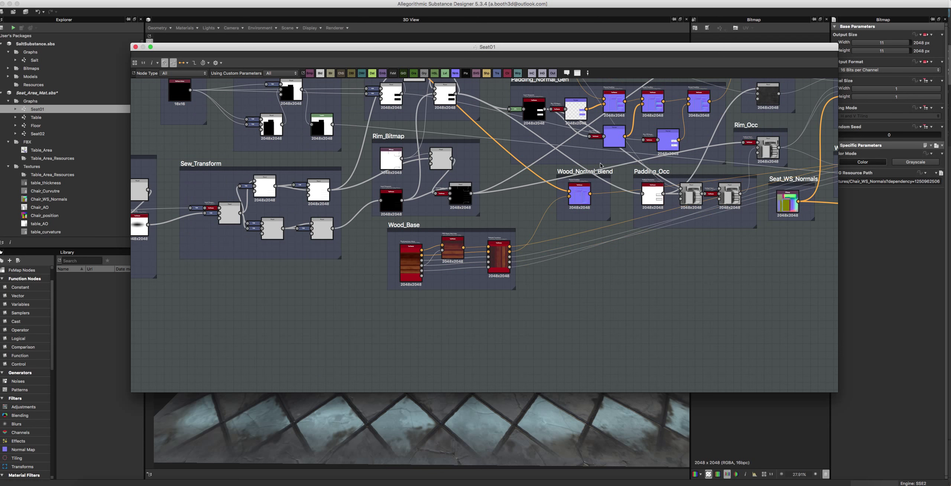
pyautogui.moveTo(602, 165); pyautogui.dragTo(526, 231, button='middle')
pyautogui.moveTo(630, 181); pyautogui.dragTo(420, 200, button='middle')
pyautogui.moveTo(515, 195); pyautogui.dragTo(705, 193, button='middle')
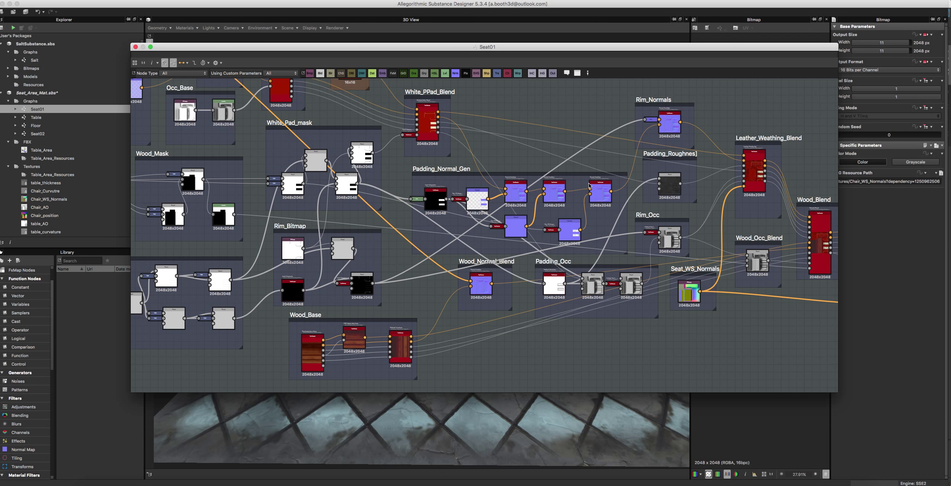
pyautogui.moveTo(579, 176); pyautogui.dragTo(668, 176, button='middle')
pyautogui.moveTo(499, 155); pyautogui.dragTo(655, 175, button='middle')
pyautogui.moveTo(560, 195); pyautogui.dragTo(770, 227, button='middle')
# Examine the Wood_Mask, Black_Templete and Sew_Gen frames and return to the WS_Normals_To_Normals frame.
pyautogui.scroll(3, 577, 201)
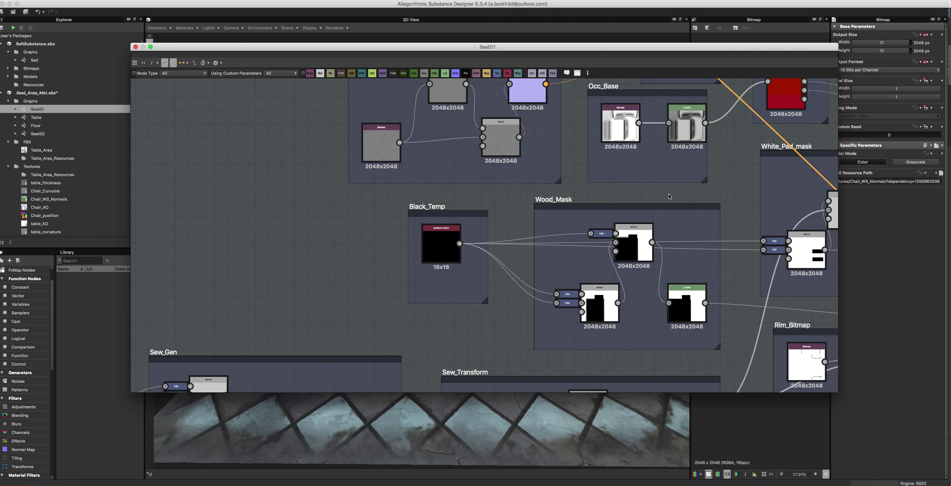
pyautogui.moveTo(469, 332); pyautogui.dragTo(584, 182, button='middle')
pyautogui.moveTo(414, 234); pyautogui.dragTo(582, 185, button='middle')
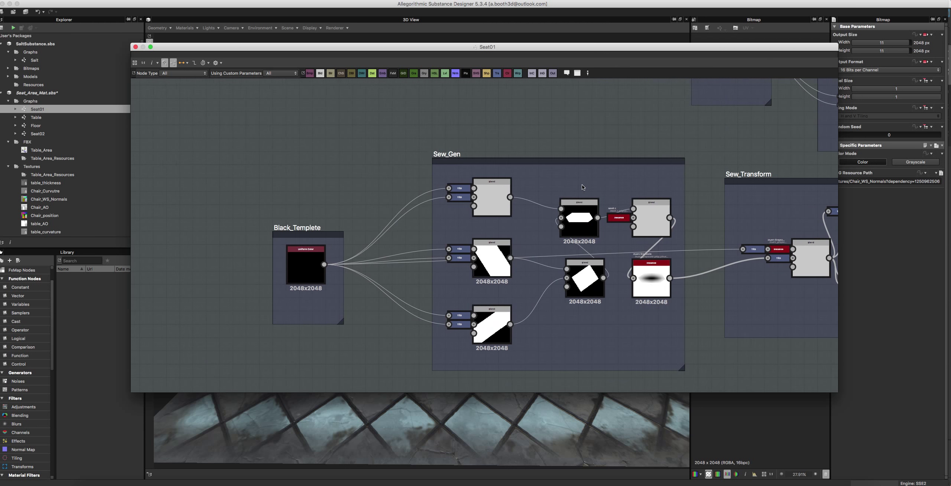
pyautogui.scroll(-7, 581, 186)
pyautogui.moveTo(592, 149); pyautogui.dragTo(571, 214, button='middle')
pyautogui.scroll(6, 572, 214)
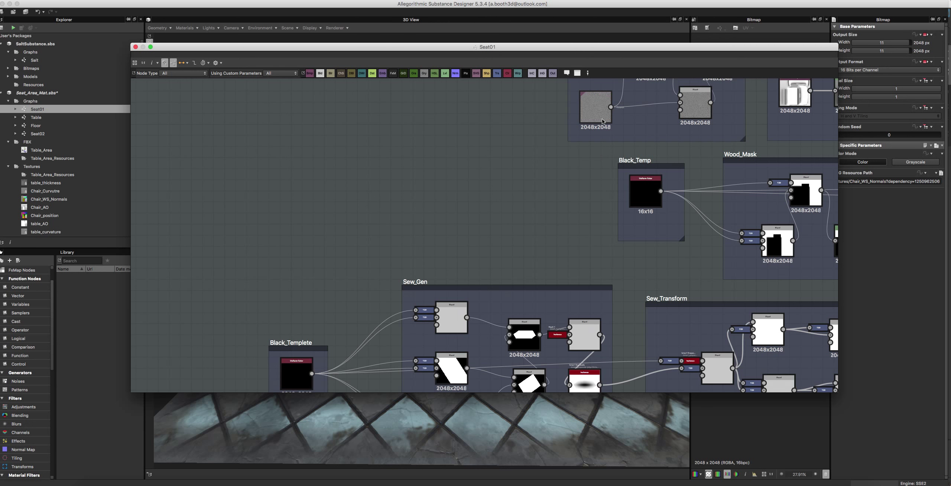
pyautogui.moveTo(602, 119); pyautogui.dragTo(479, 300, button='middle')
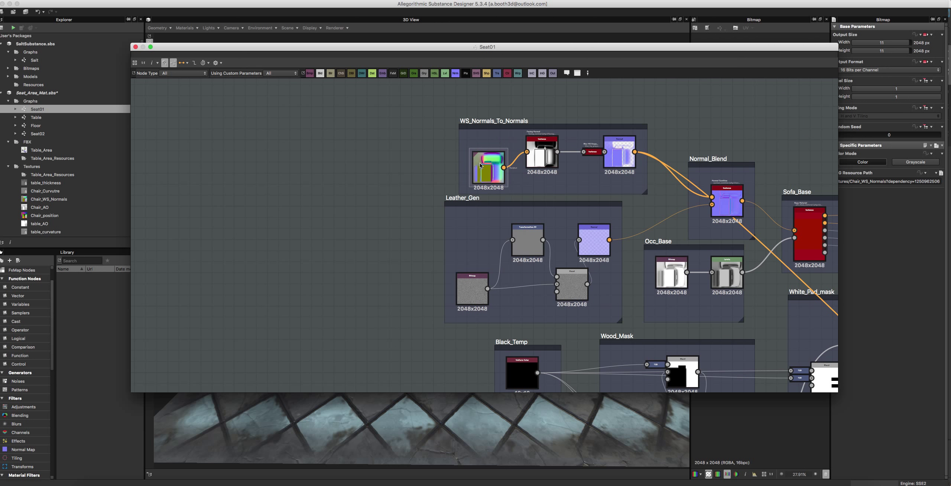
# Line up the bitmap and Facing Normal nodes side by side in the WS_Normals_To_Normals frame.
pyautogui.moveTo(480, 165); pyautogui.dragTo(479, 155)
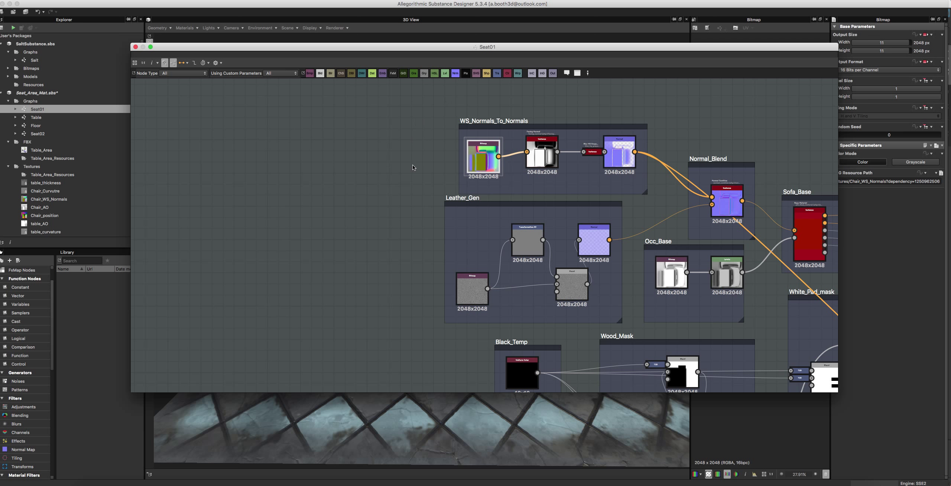
pyautogui.scroll(3, 480, 152)
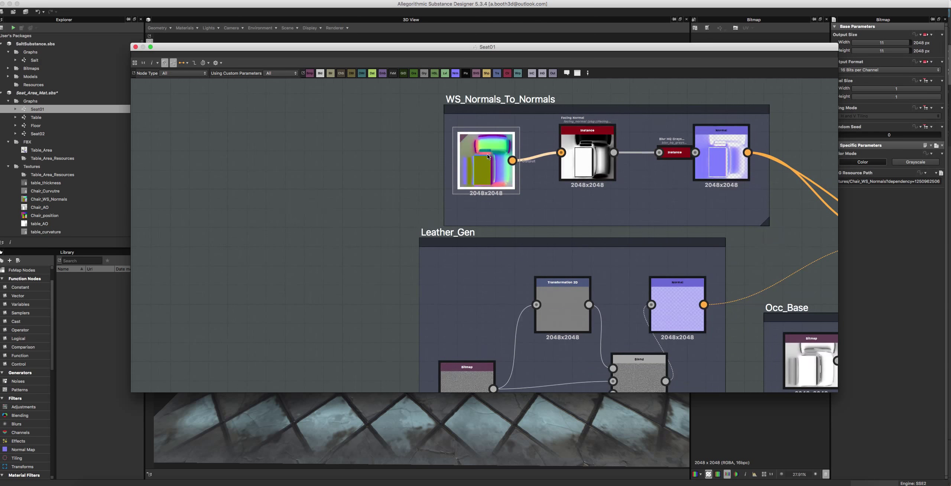
pyautogui.moveTo(585, 152); pyautogui.dragTo(579, 164)
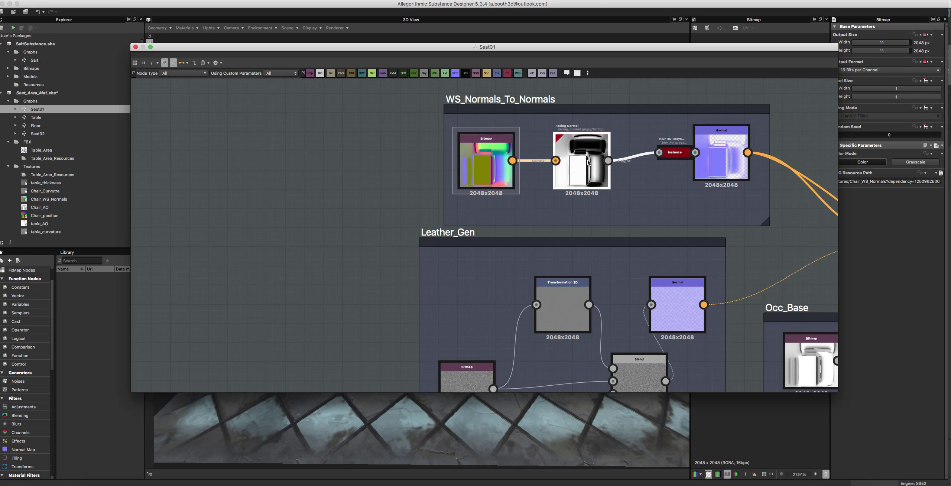
pyautogui.moveTo(582, 166); pyautogui.dragTo(579, 154)
pyautogui.scroll(2, 579, 153)
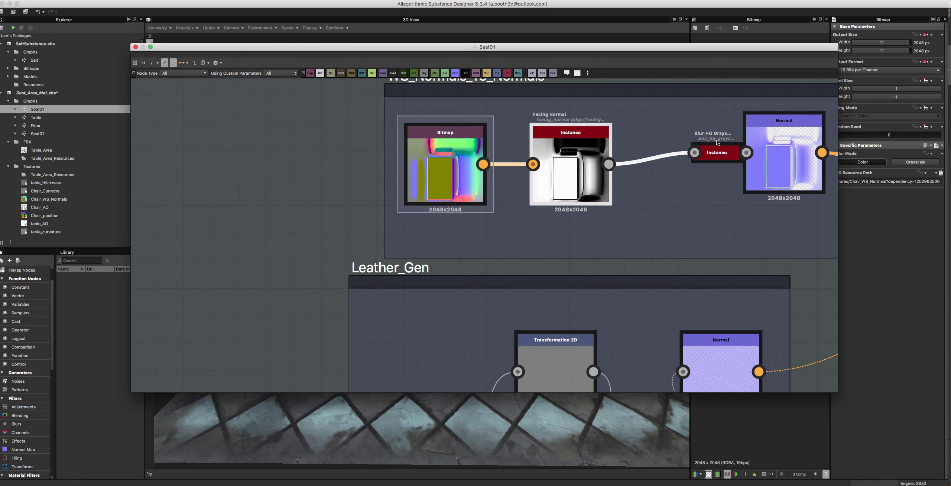
# Inspect the Facing Normal, Blur HQ Grayscale and Normal nodes in turn, moving the graph window clear of the 2D preview.
pyautogui.doubleClick(571, 167)
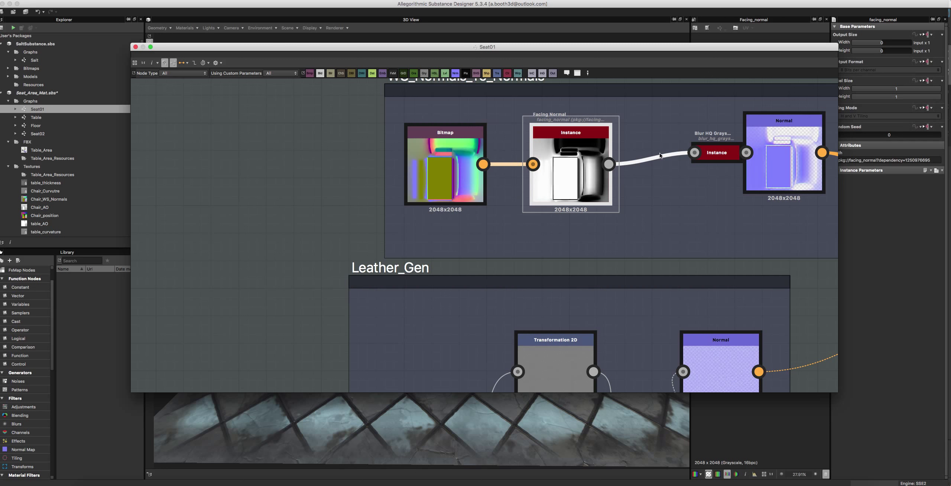
pyautogui.click(711, 150)
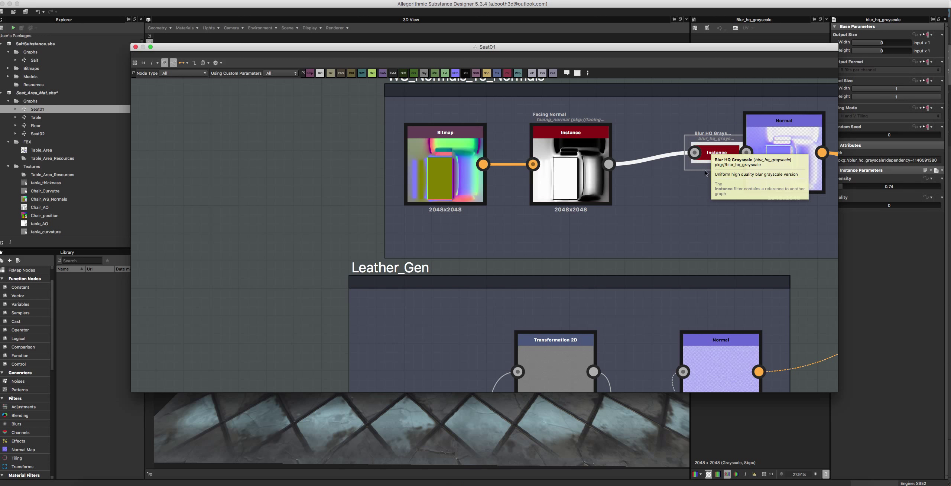
pyautogui.click(782, 161)
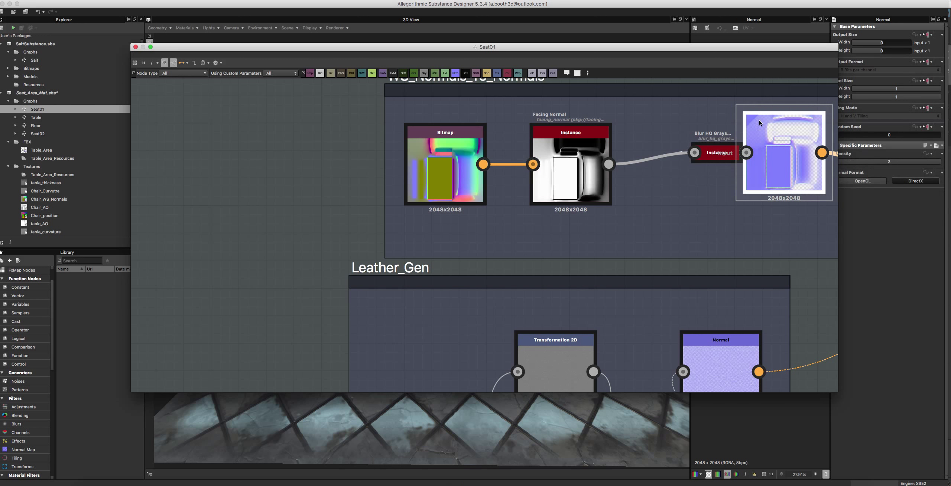
pyautogui.moveTo(686, 57); pyautogui.dragTo(532, 83)
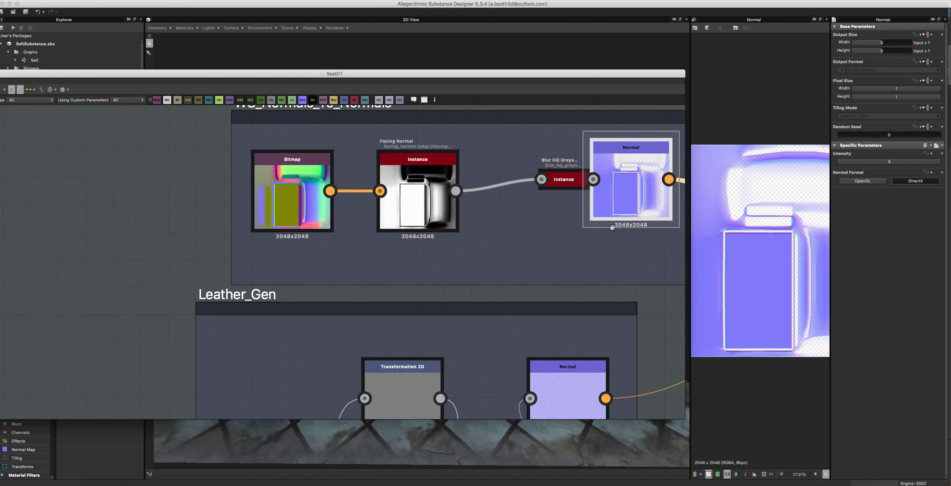
pyautogui.moveTo(611, 227); pyautogui.dragTo(508, 215, button='middle')
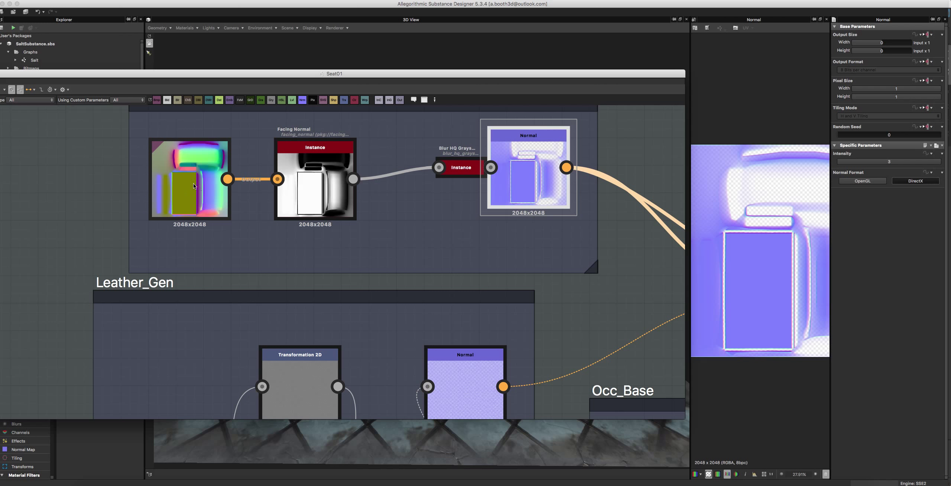
pyautogui.scroll(-5, 538, 175)
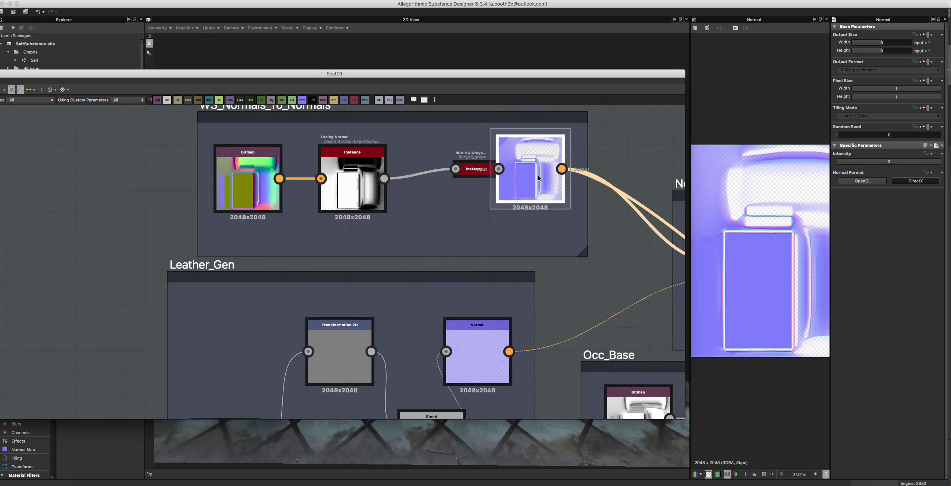
pyautogui.moveTo(570, 219); pyautogui.dragTo(464, 194, button='middle')
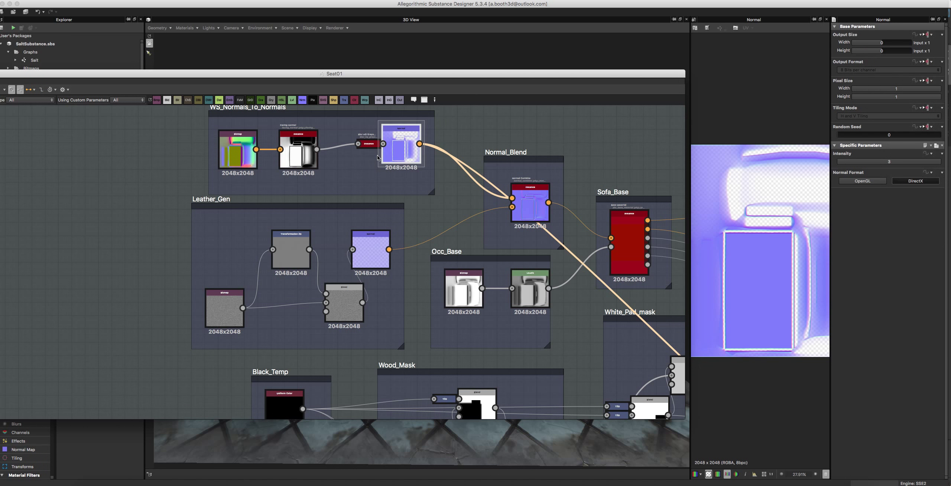
# Go to the Leather_Gen frame, reposition the graph window and open the leather bitmap node to examine its texture.
pyautogui.moveTo(436, 192); pyautogui.dragTo(372, 114, button='middle')
pyautogui.moveTo(412, 206); pyautogui.dragTo(494, 205, button='middle')
pyautogui.moveTo(317, 207); pyautogui.dragTo(414, 201, button='middle')
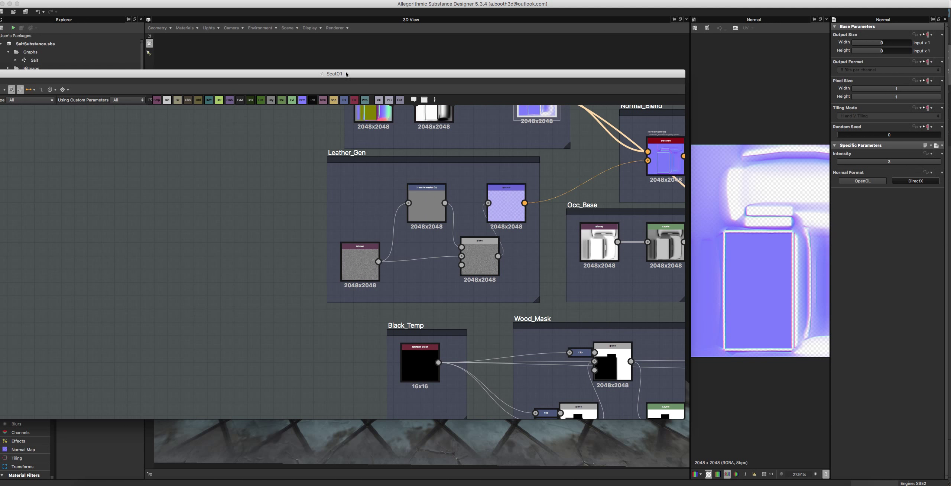
pyautogui.moveTo(346, 74); pyautogui.dragTo(419, 60)
pyautogui.scroll(3, 286, 245)
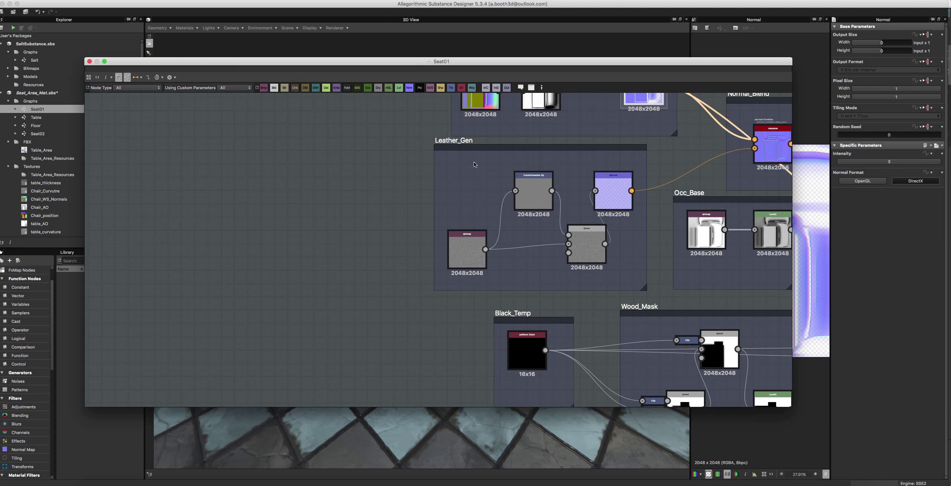
pyautogui.scroll(5, 474, 162)
pyautogui.moveTo(470, 278); pyautogui.dragTo(439, 197, button='middle')
pyautogui.scroll(4, 450, 224)
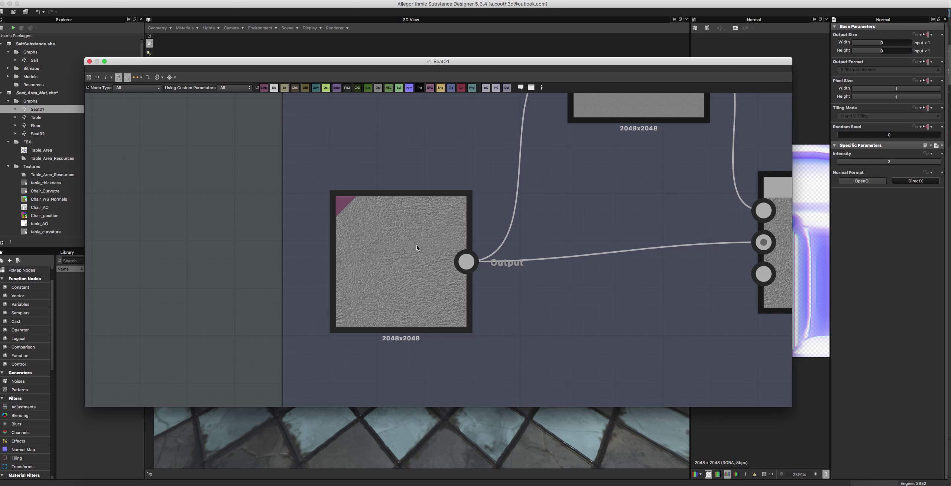
pyautogui.click(424, 233)
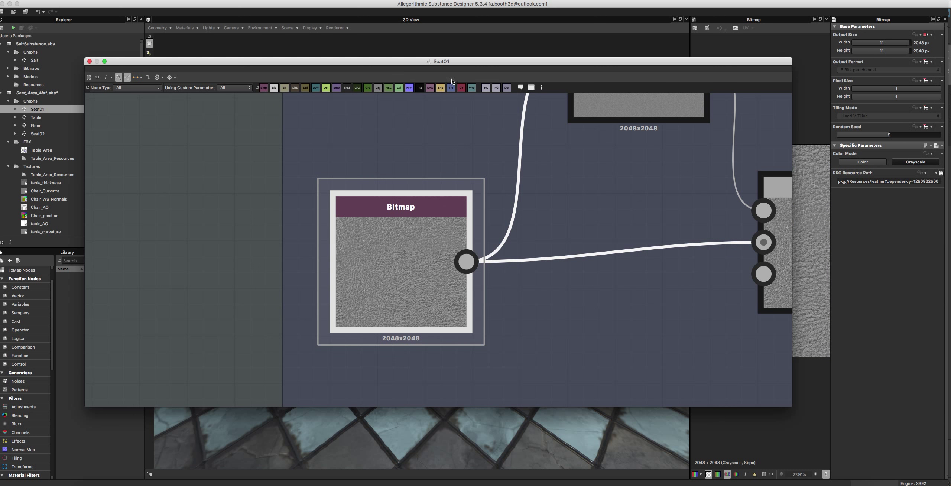
# Inspect the Transformation 2D node in the Leather_Gen frame, moving the graph window clear of the 2D preview.
pyautogui.moveTo(571, 162); pyautogui.dragTo(483, 233, button='middle')
pyautogui.doubleClick(556, 132)
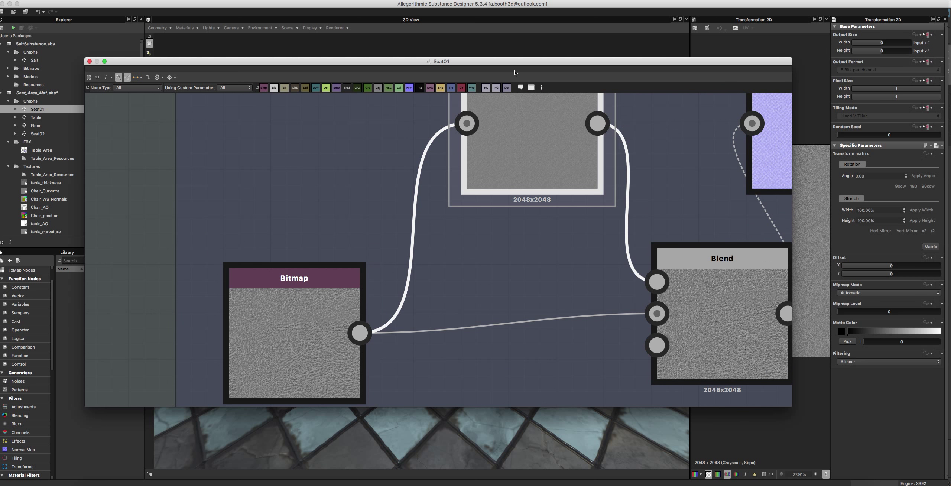
pyautogui.moveTo(520, 64); pyautogui.dragTo(334, 73)
pyautogui.scroll(3, 788, 233)
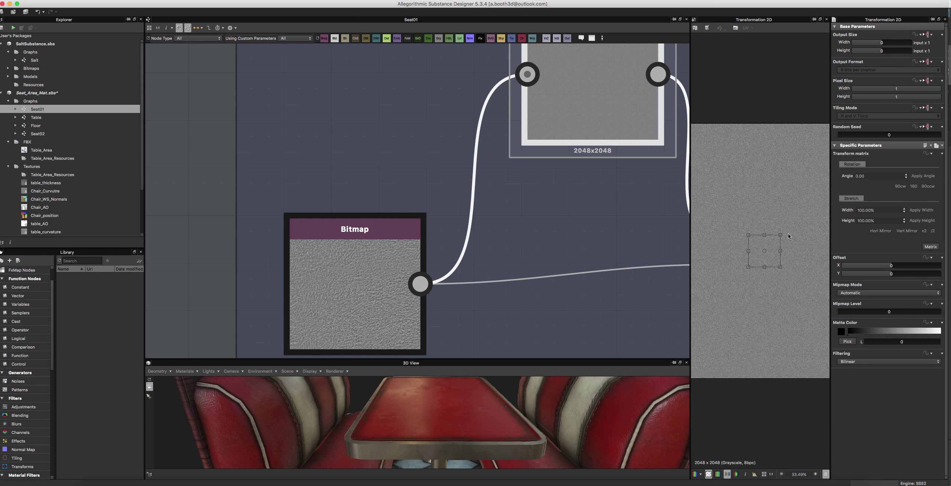
# Undock the graph, examine the Blend node's leather texture close up and shift that node slightly down and to the left in the Leather_Gen frame.
pyautogui.click(680, 19)
pyautogui.moveTo(522, 23); pyautogui.dragTo(362, 46)
pyautogui.scroll(-2, 728, 182)
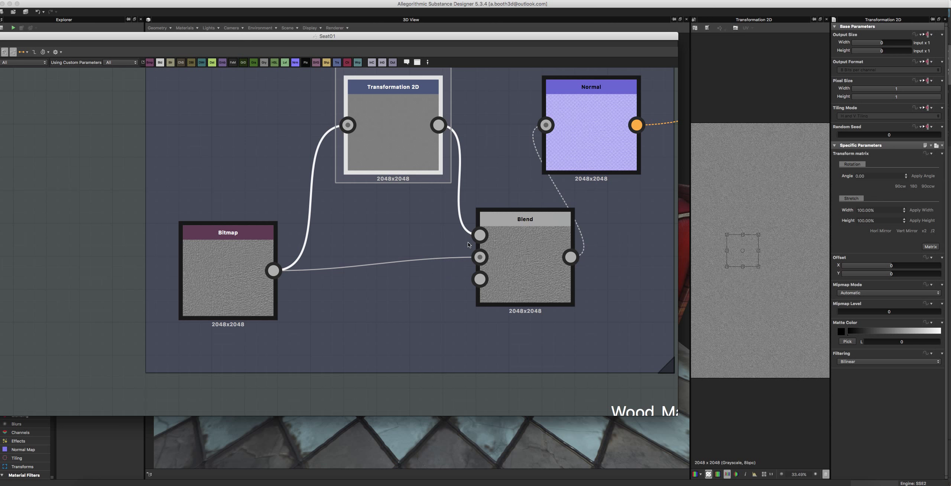
pyautogui.click(501, 250)
pyautogui.scroll(5, 743, 240)
pyautogui.scroll(2, 742, 241)
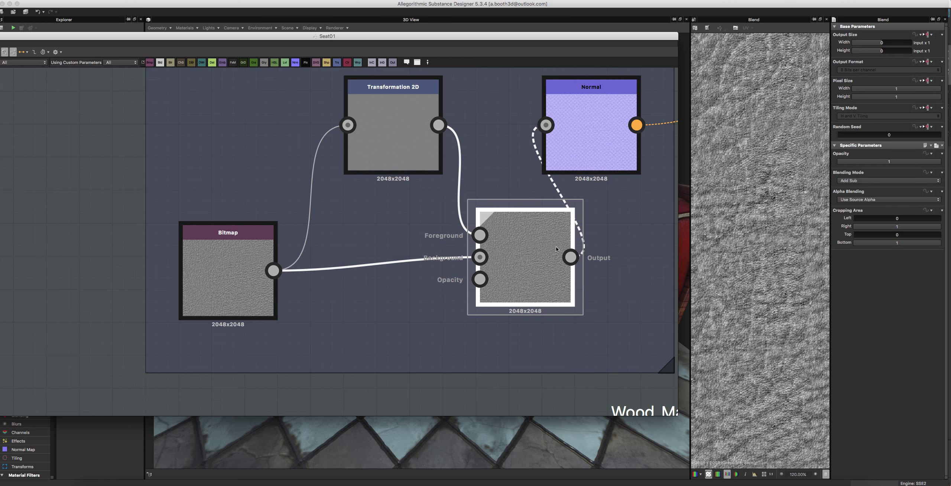
pyautogui.moveTo(531, 252); pyautogui.dragTo(498, 281)
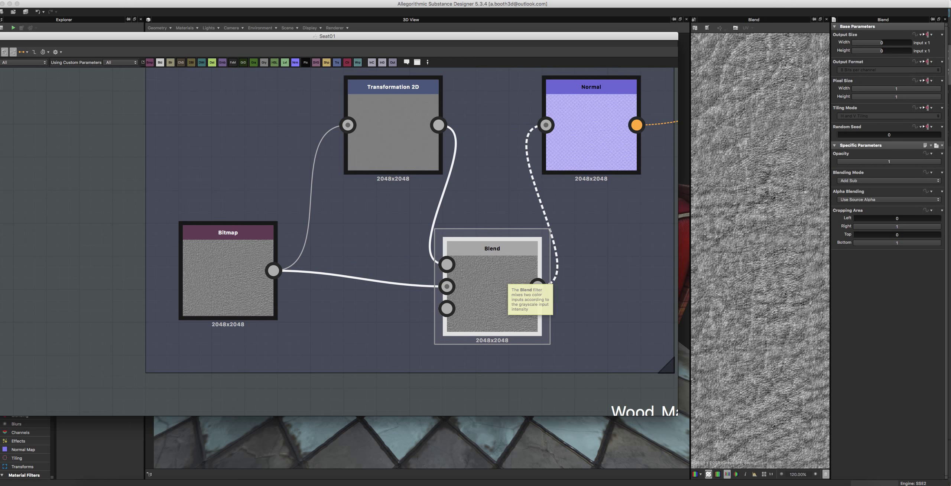
# Inspect the leather Normal node's output close up and switch off the transparency checkerboard in the 2D preview.
pyautogui.click(569, 114)
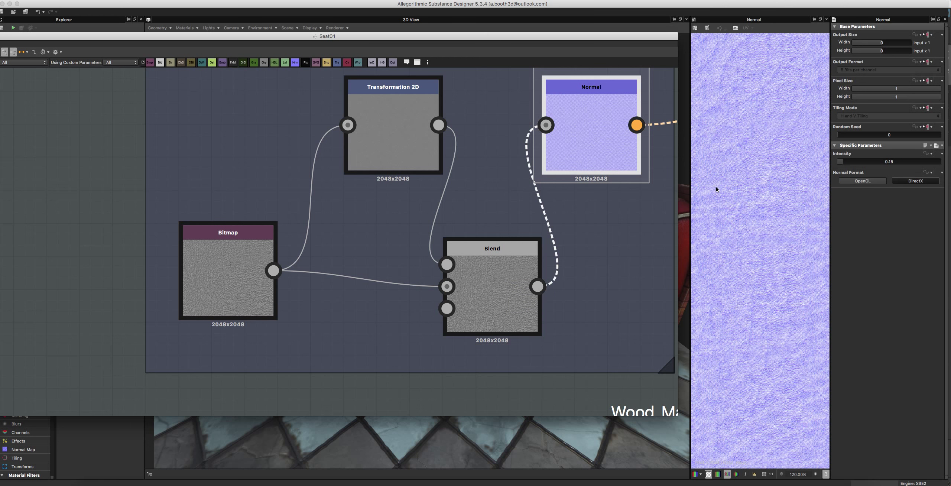
pyautogui.scroll(5, 729, 197)
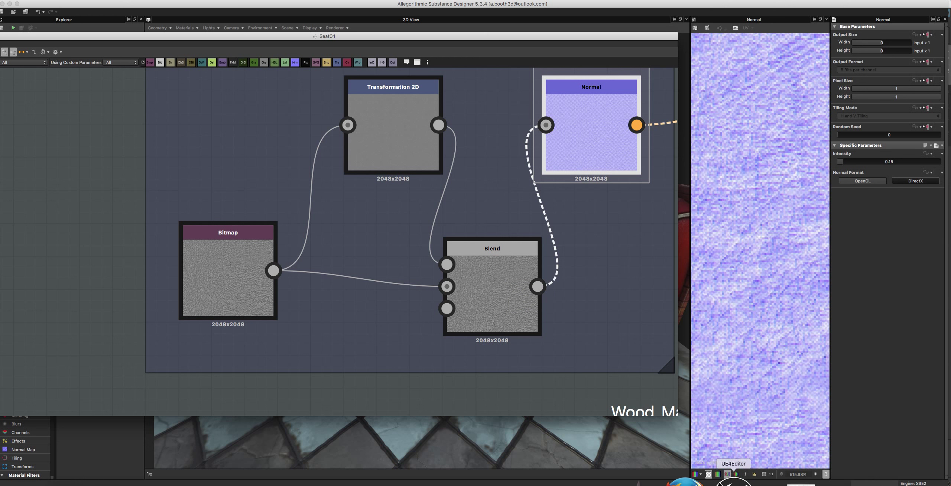
pyautogui.click(708, 474)
pyautogui.scroll(-5, 721, 416)
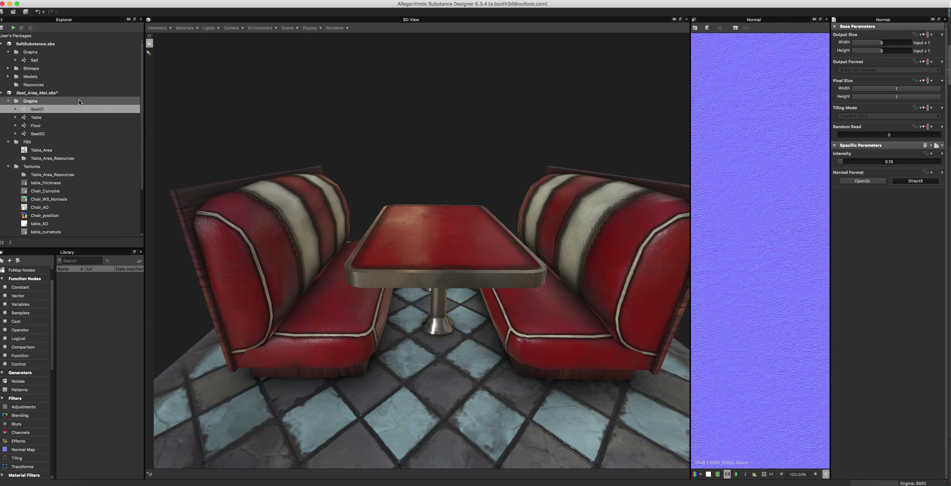
# Reopen the Seat01 graph, float its window below the top edge and preview the leather Blend node.
pyautogui.doubleClick(23, 109)
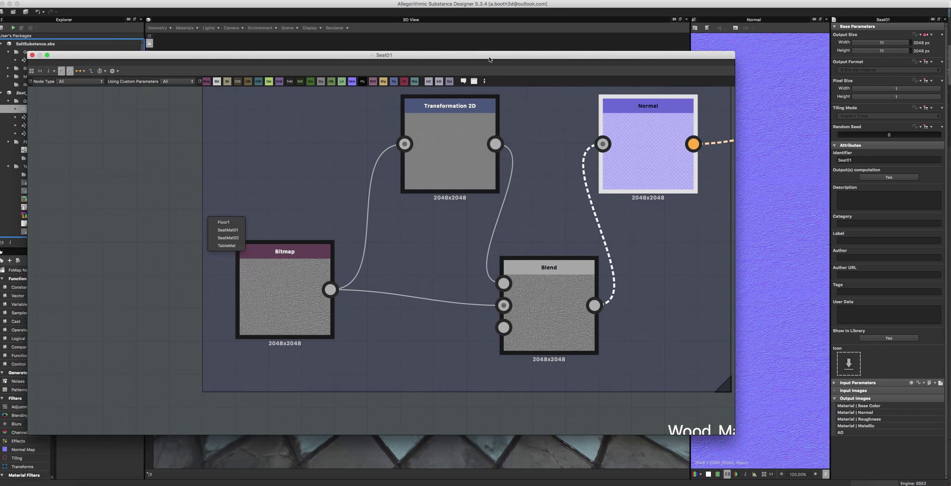
pyautogui.moveTo(521, 74); pyautogui.dragTo(598, 89)
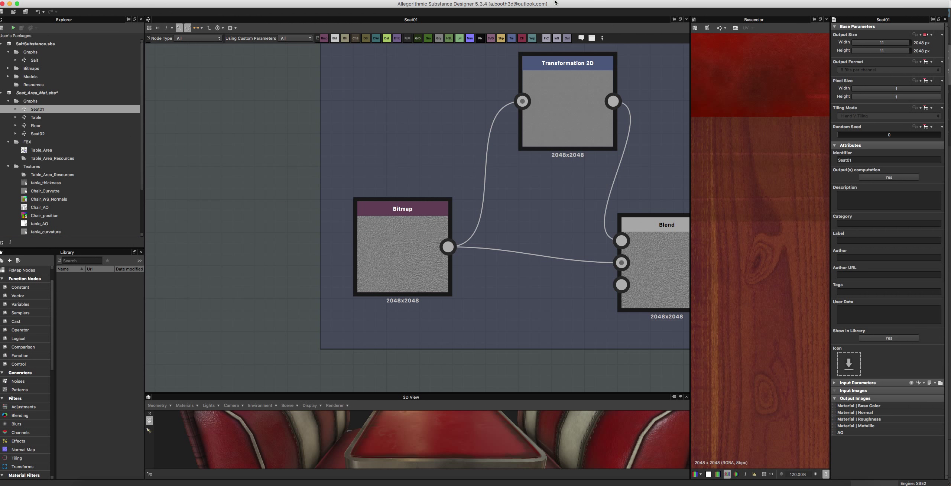
pyautogui.click(680, 20)
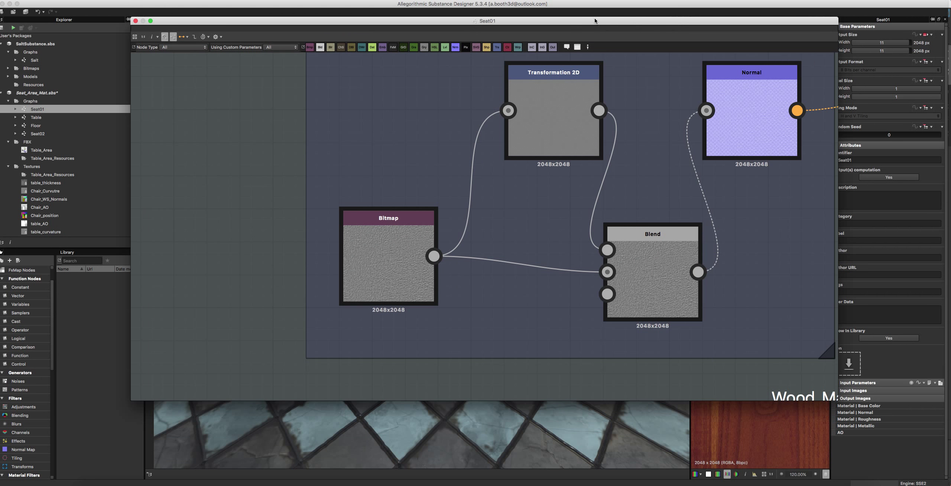
pyautogui.moveTo(595, 21); pyautogui.dragTo(557, 101)
pyautogui.scroll(-2, 554, 267)
pyautogui.click(597, 348)
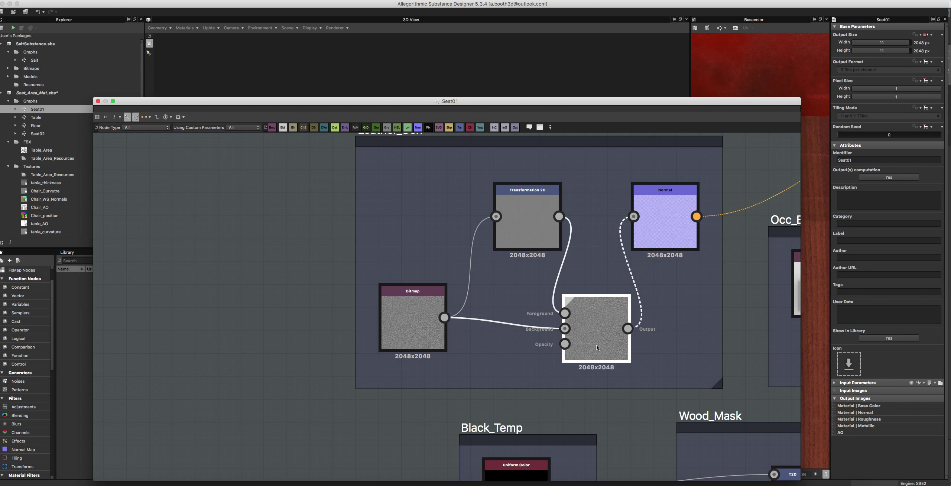
# Move the graph window off the 3D view to examine the booths, and dock it again above the 3D view.
pyautogui.moveTo(652, 100); pyautogui.dragTo(0, 192)
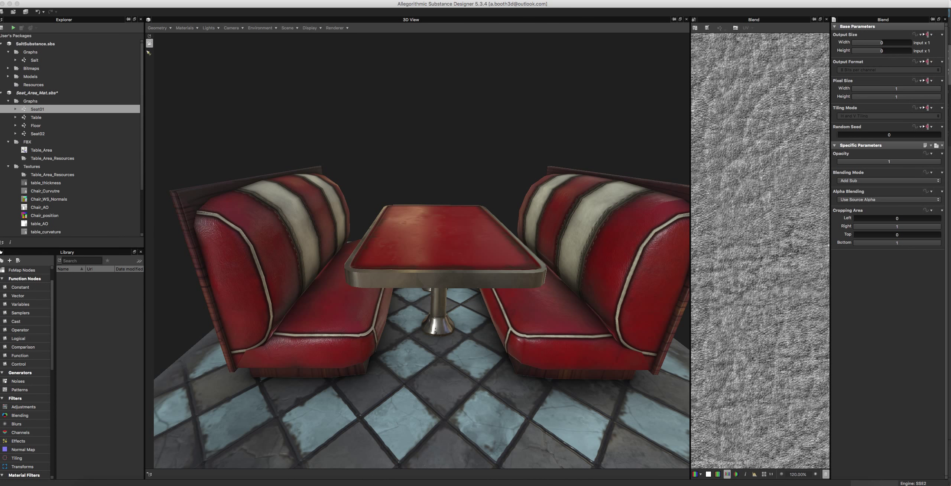
pyautogui.moveTo(0, 193); pyautogui.dragTo(577, 37)
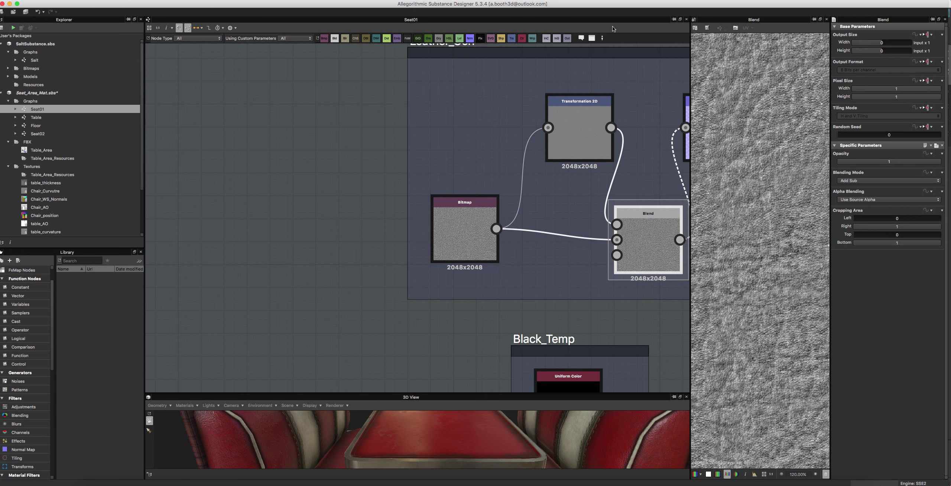
pyautogui.click(681, 20)
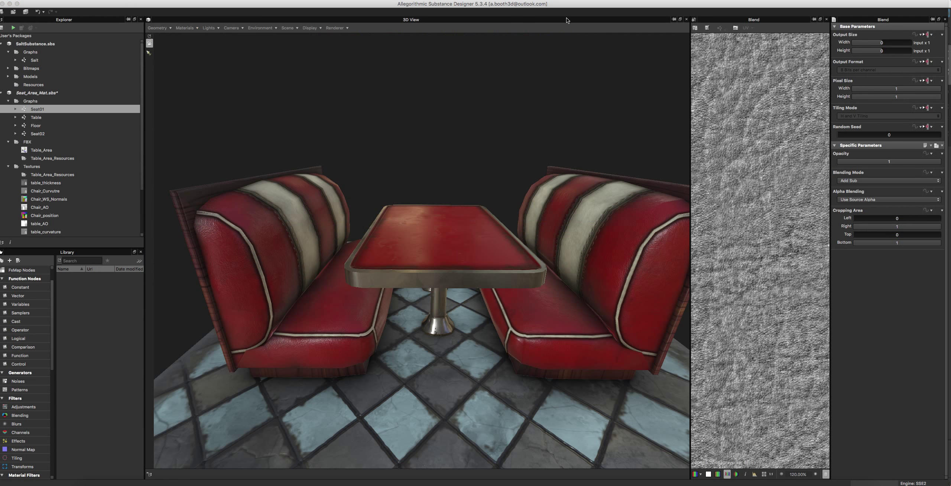
pyautogui.moveTo(0, 91); pyautogui.dragTo(470, 74)
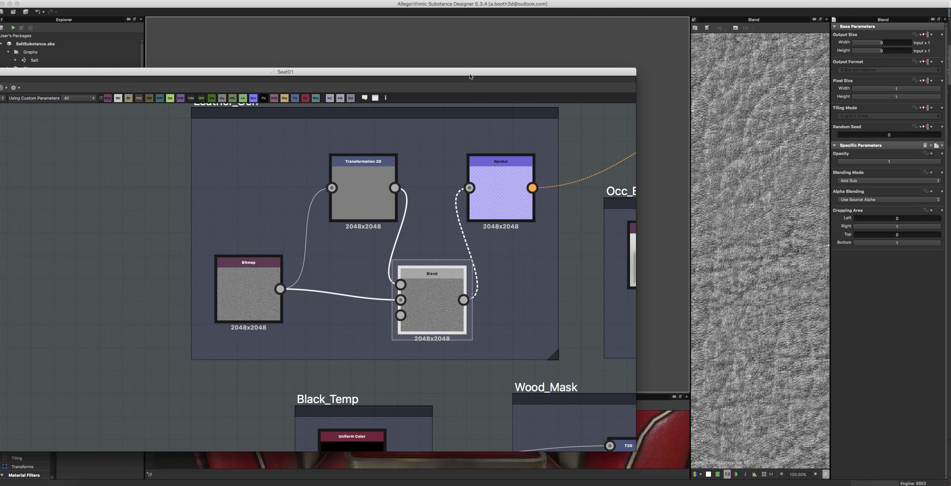
pyautogui.moveTo(470, 74); pyautogui.dragTo(557, 14)
pyautogui.scroll(-4, 473, 232)
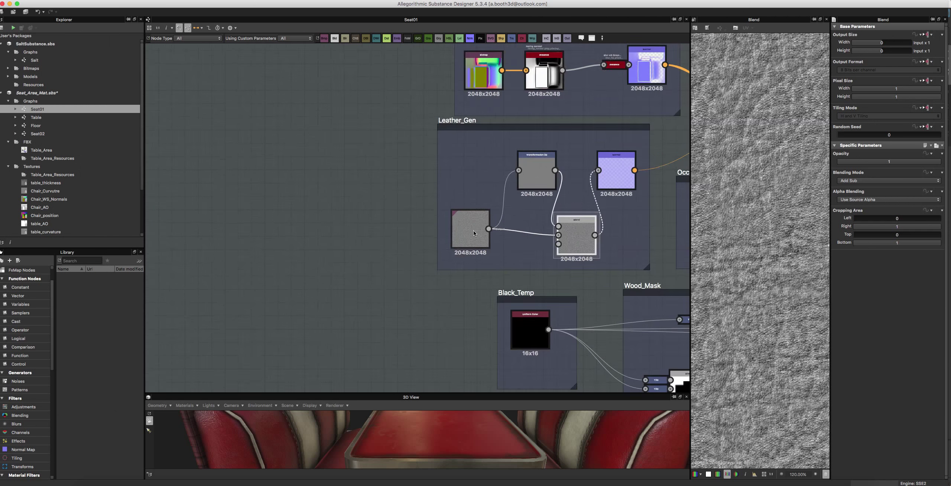
# Shift the Transformation 2D node slightly left in the Leather_Gen frame and add a Levels node to the graph.
pyautogui.scroll(-1, 473, 232)
pyautogui.scroll(-1, 471, 233)
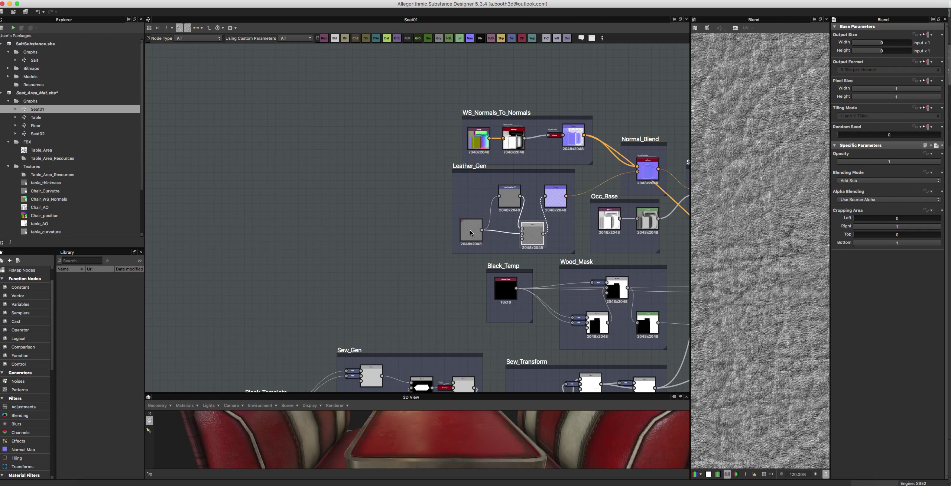
pyautogui.scroll(2, 471, 233)
pyautogui.moveTo(535, 164); pyautogui.dragTo(515, 164)
pyautogui.rightClick(344, 188)
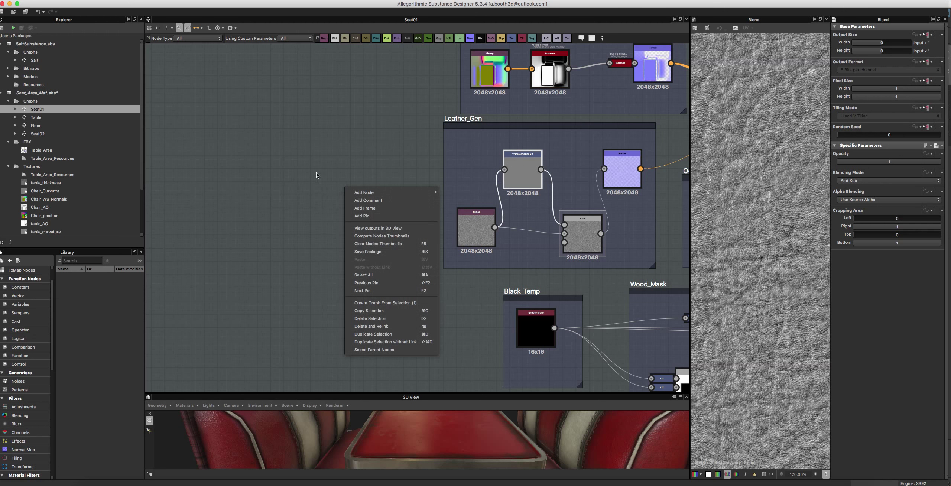
pyautogui.moveTo(364, 193)
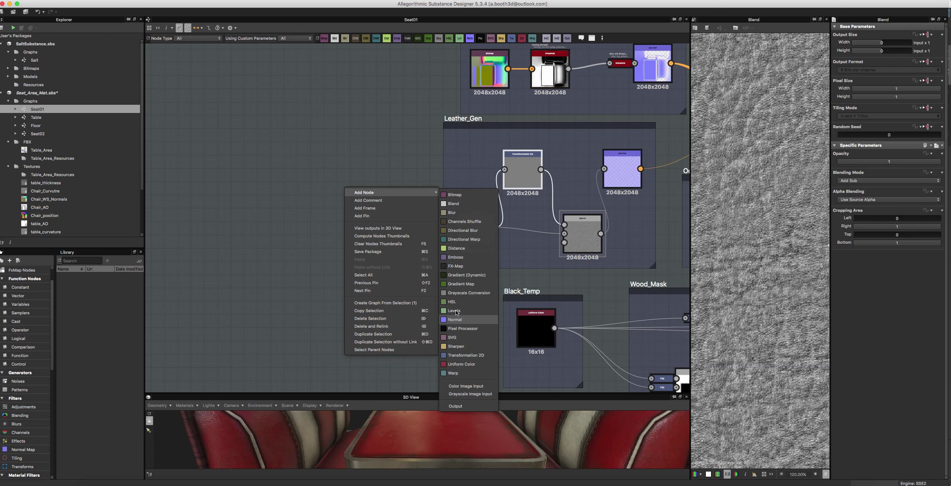
pyautogui.click(454, 310)
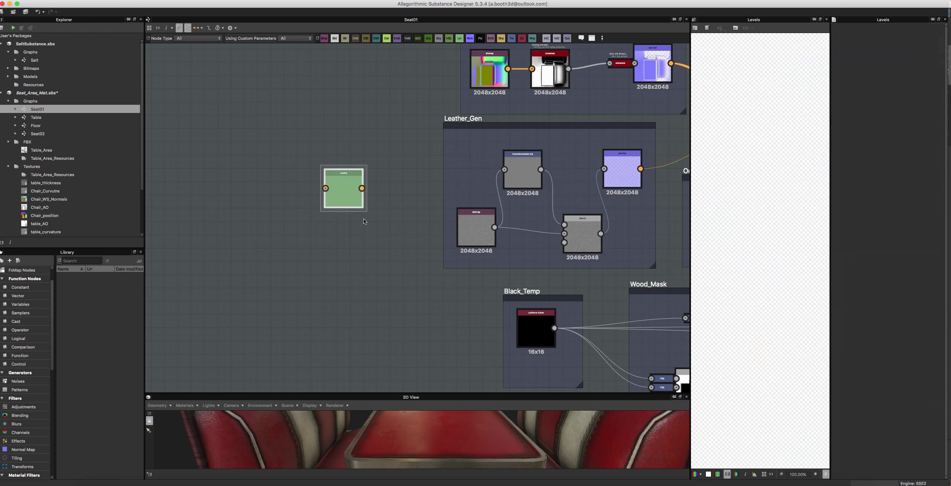
# Insert the Levels node between the leather Blend and Normal nodes and shift its midtone input to darken the texture.
pyautogui.moveTo(344, 187); pyautogui.dragTo(569, 185)
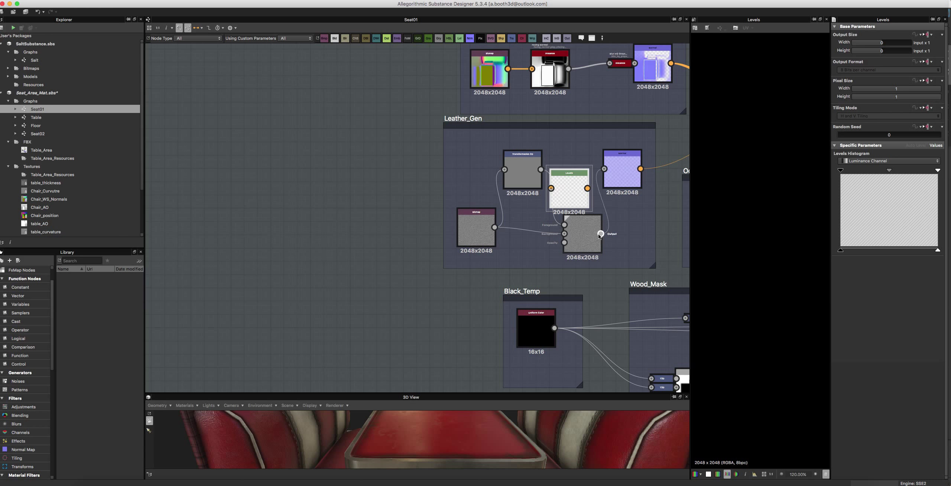
pyautogui.moveTo(601, 234); pyautogui.dragTo(605, 170)
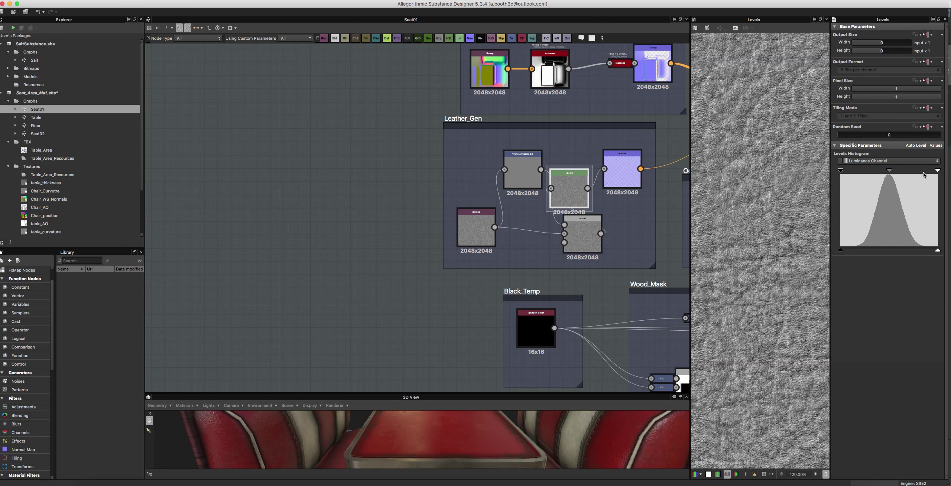
pyautogui.moveTo(890, 172); pyautogui.dragTo(913, 174)
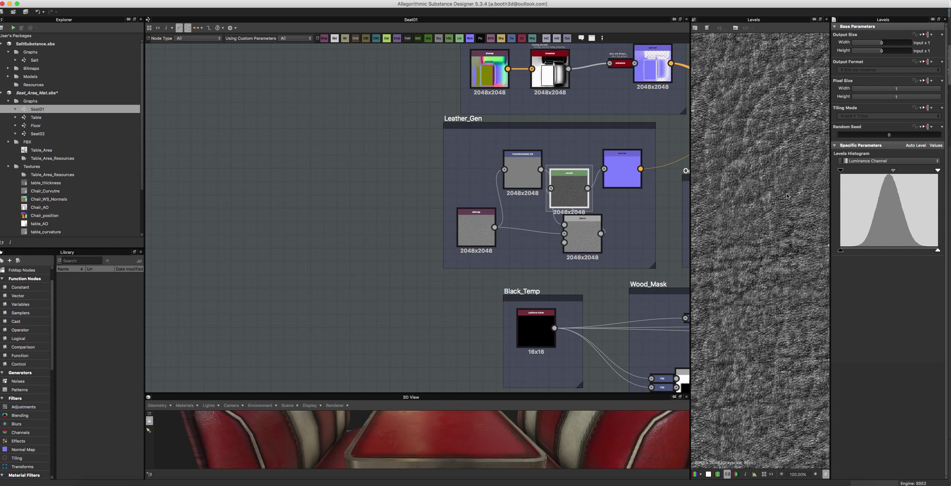
# Inspect the Leather_Gen Normal node's output up close in the 2D preview.
pyautogui.click(622, 175)
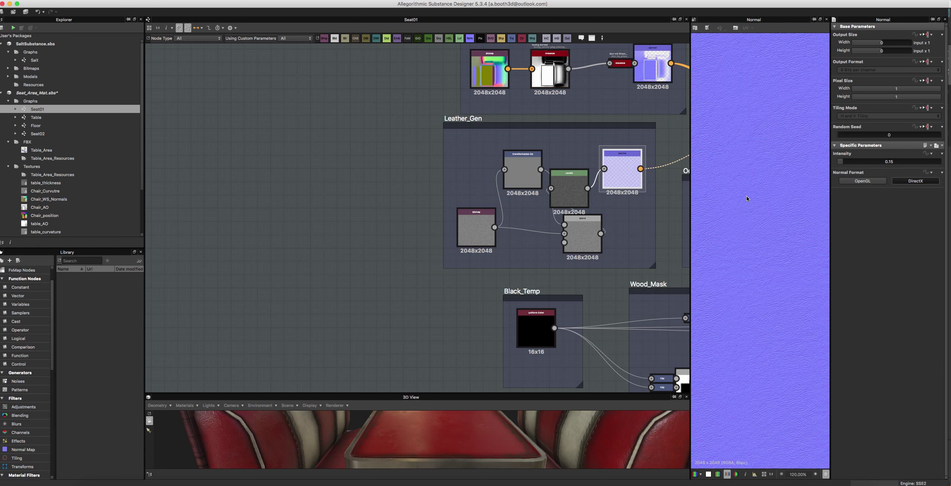
pyautogui.scroll(5, 749, 203)
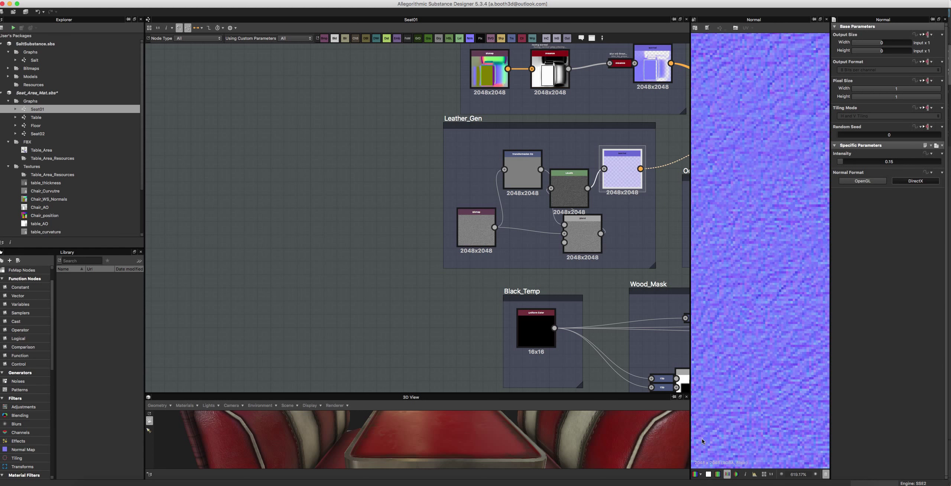
pyautogui.scroll(-2, 734, 252)
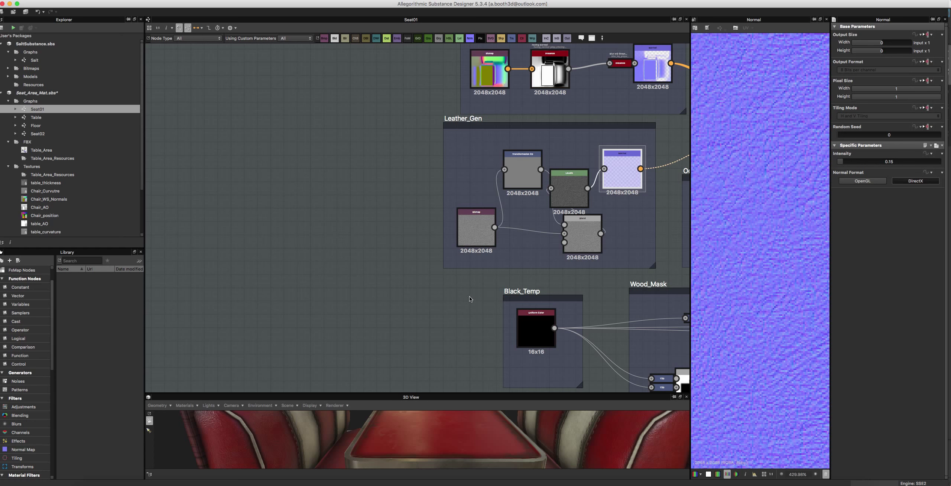
# Clear the graph from the 3D view and orbit around the left booth to examine its leather surface.
pyautogui.moveTo(494, 8)
pyautogui.mouseDown()
pyautogui.moveTo(376, 350)
pyautogui.moveTo(589, 86)
pyautogui.moveTo(546, 18)
pyautogui.moveTo(479, 1)
pyautogui.mouseUp()
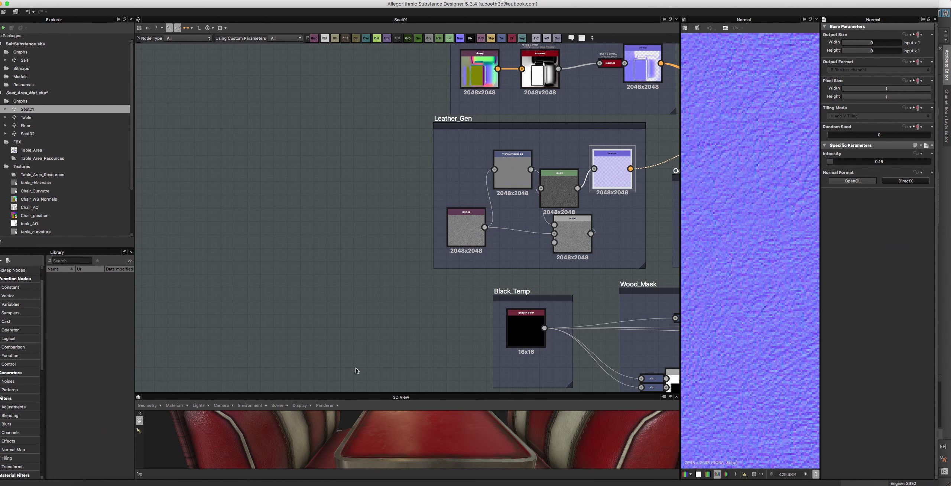
pyautogui.click(665, 20)
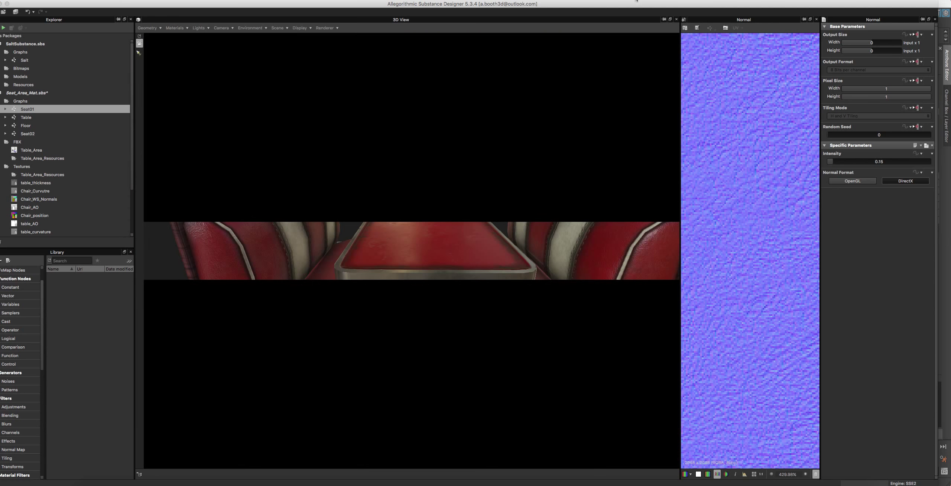
pyautogui.scroll(2, 287, 286)
pyautogui.scroll(-2, 289, 291)
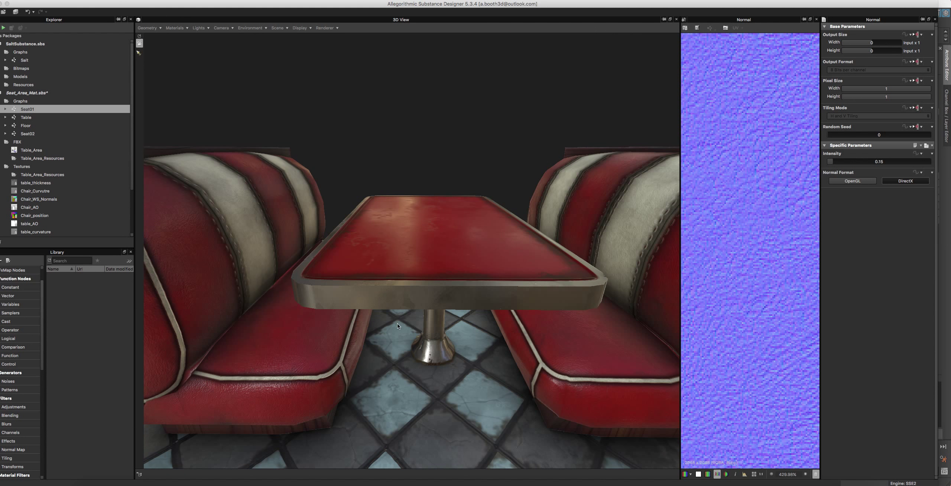
pyautogui.keyDown('alt'); pyautogui.moveTo(374, 331); pyautogui.dragTo(411, 319); pyautogui.keyUp('alt')
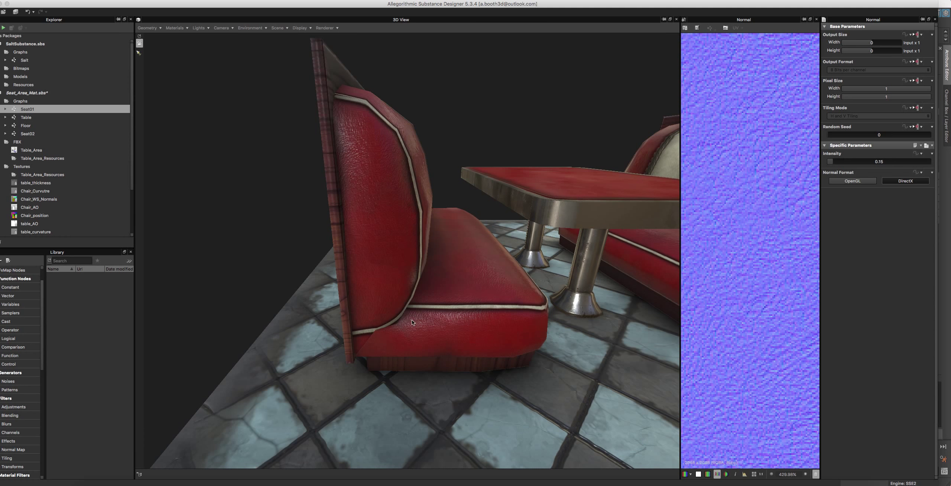
pyautogui.keyDown('alt'); pyautogui.moveTo(391, 208); pyautogui.dragTo(408, 191); pyautogui.keyUp('alt')
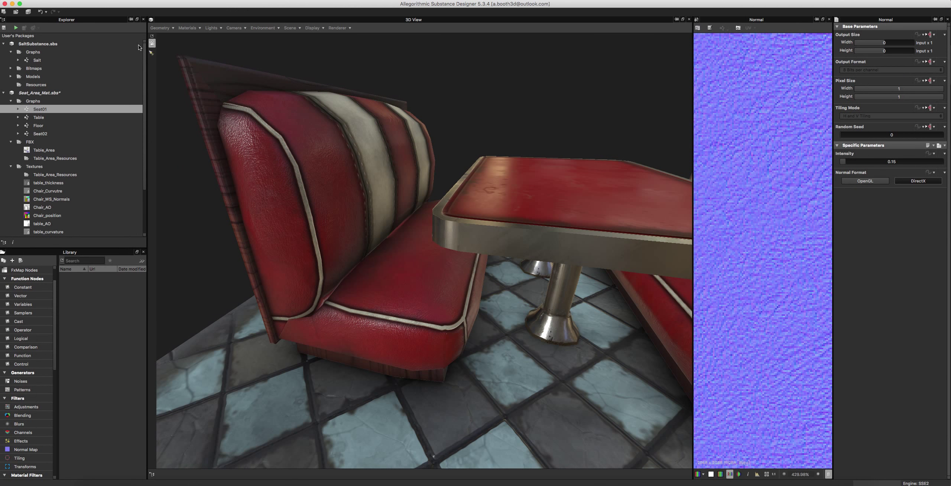
# Reopen and dock the Seat01 graph, and follow its connections to the Leather_Weathing_Blend, Wood_Blend and Overal_Dirt frames.
pyautogui.click(116, 108)
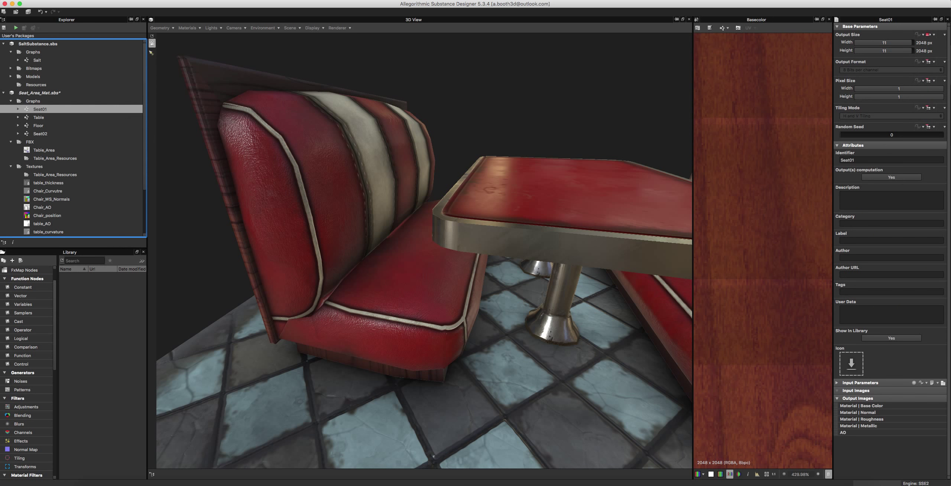
pyautogui.moveTo(0, 21); pyautogui.dragTo(679, 46)
pyautogui.scroll(-3, 560, 185)
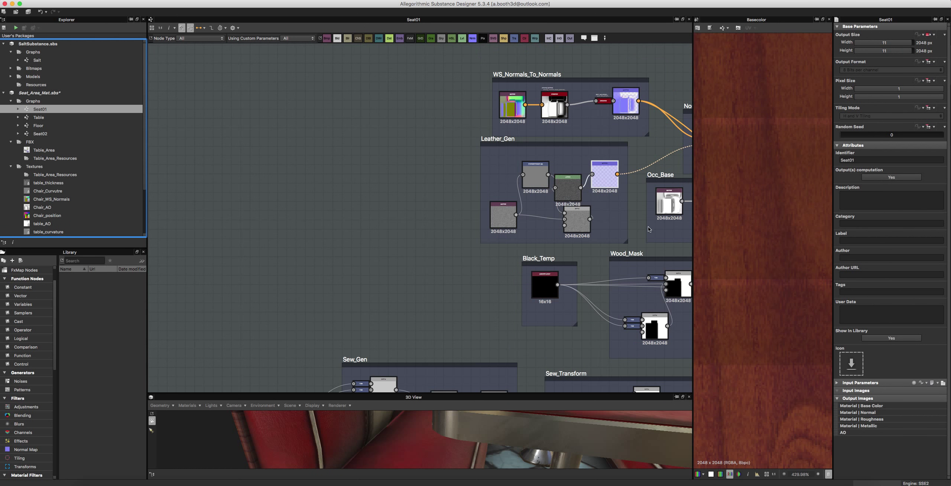
pyautogui.moveTo(643, 219); pyautogui.dragTo(552, 81, button='middle')
pyautogui.moveTo(593, 188); pyautogui.dragTo(491, 167, button='middle')
pyautogui.moveTo(613, 165); pyautogui.dragTo(210, 119, button='middle')
pyautogui.moveTo(483, 167); pyautogui.dragTo(328, 156, button='middle')
pyautogui.moveTo(551, 131); pyautogui.dragTo(407, 167, button='middle')
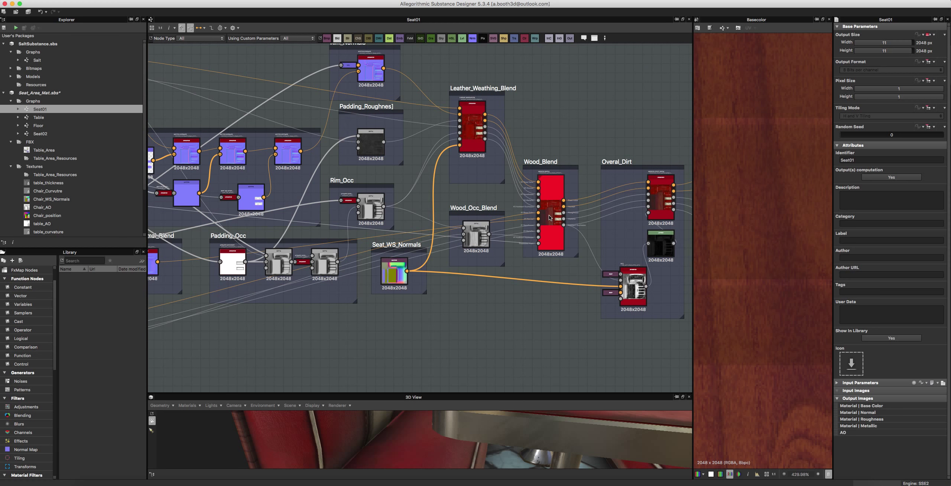
# Enlarge the 3D view beneath the graph and orbit the scene to show both booth seats with their wooden backs.
pyautogui.scroll(2, 549, 206)
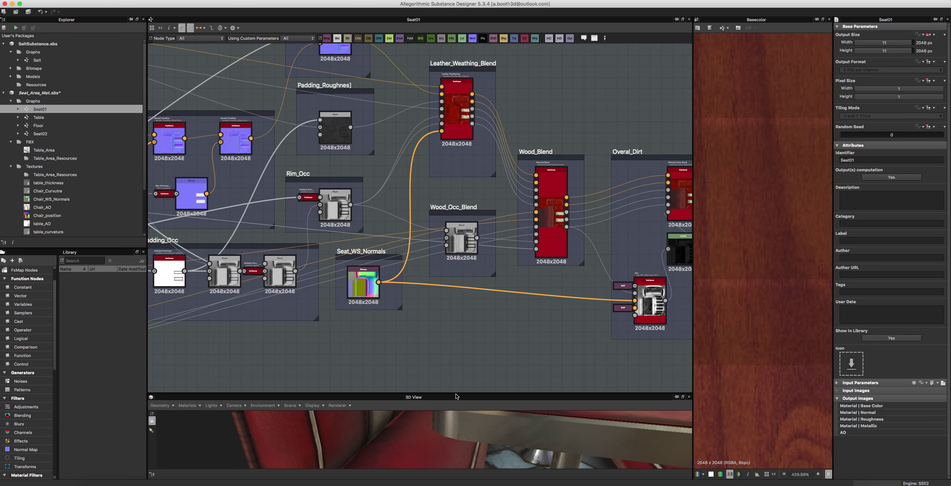
pyautogui.moveTo(455, 393); pyautogui.dragTo(474, 226)
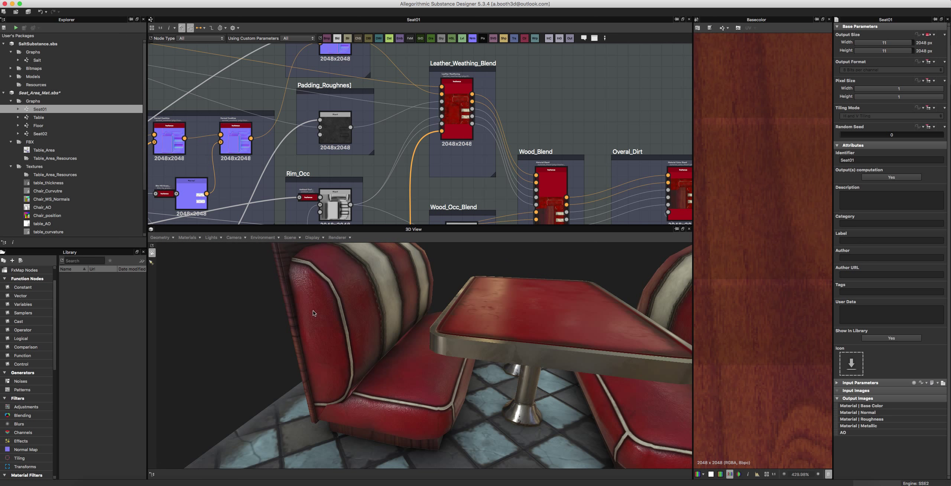
pyautogui.moveTo(312, 311); pyautogui.dragTo(473, 345)
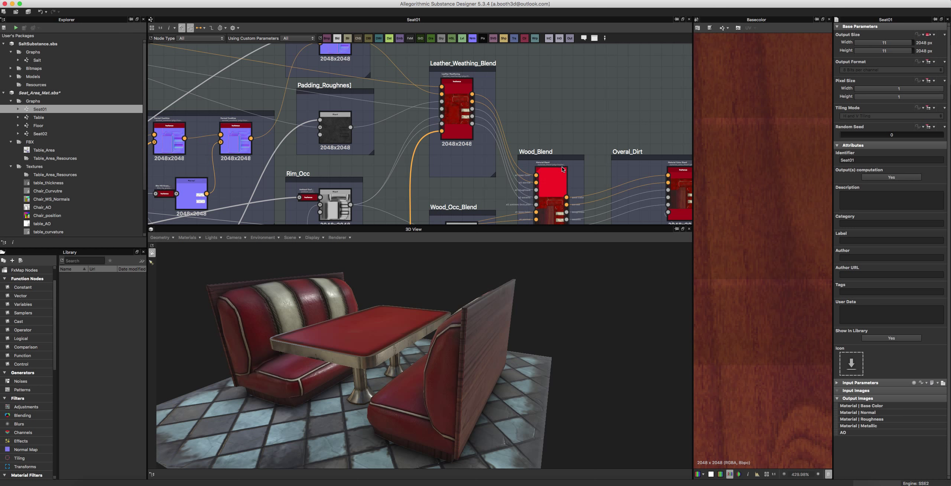
# Trace the graph from the Wood_Blend frame back through its inputs to the Wood_Mask and Black_Temp frames.
pyautogui.moveTo(561, 167); pyautogui.dragTo(568, 113, button='middle')
pyautogui.scroll(3, 550, 139)
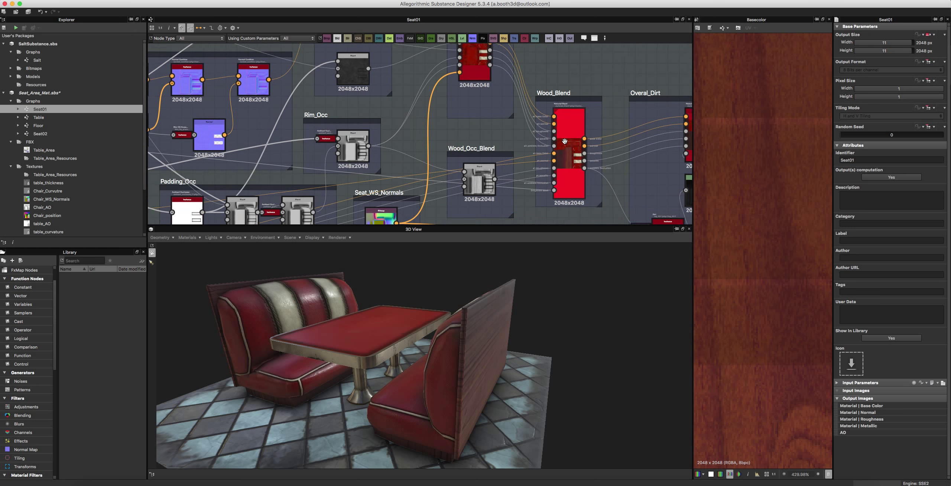
pyautogui.moveTo(416, 194); pyautogui.dragTo(562, 157, button='middle')
pyautogui.scroll(-3, 546, 136)
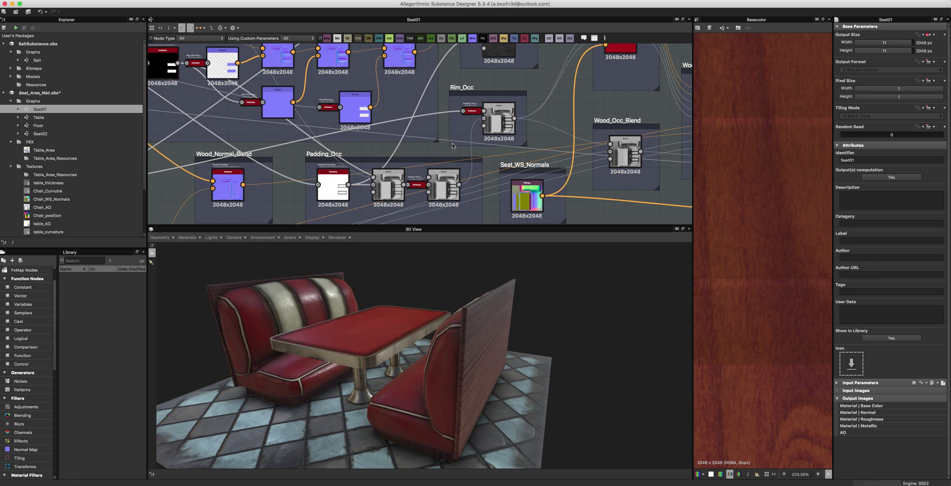
pyautogui.moveTo(420, 156); pyautogui.dragTo(601, 158, button='middle')
pyautogui.moveTo(455, 135); pyautogui.dragTo(604, 166, button='middle')
pyautogui.moveTo(437, 106); pyautogui.dragTo(626, 139, button='middle')
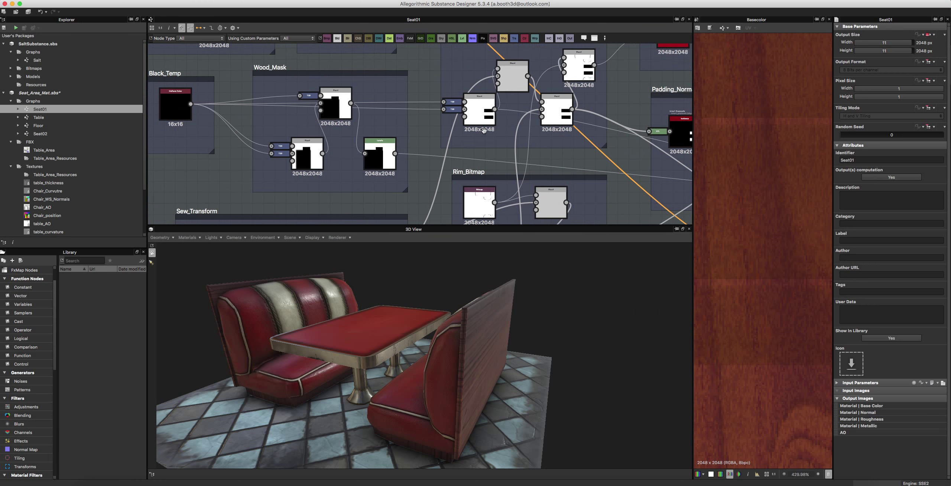
pyautogui.moveTo(386, 126); pyautogui.dragTo(454, 130, button='middle')
# Examine the Black_Temp Uniform Color node and the Transformation 2D node it feeds in the Wood_Mask frame.
pyautogui.click(241, 116)
pyautogui.moveTo(242, 117)
pyautogui.mouseDown()
pyautogui.moveTo(232, 119)
pyautogui.moveTo(258, 122)
pyautogui.mouseUp()
pyautogui.scroll(3, 259, 122)
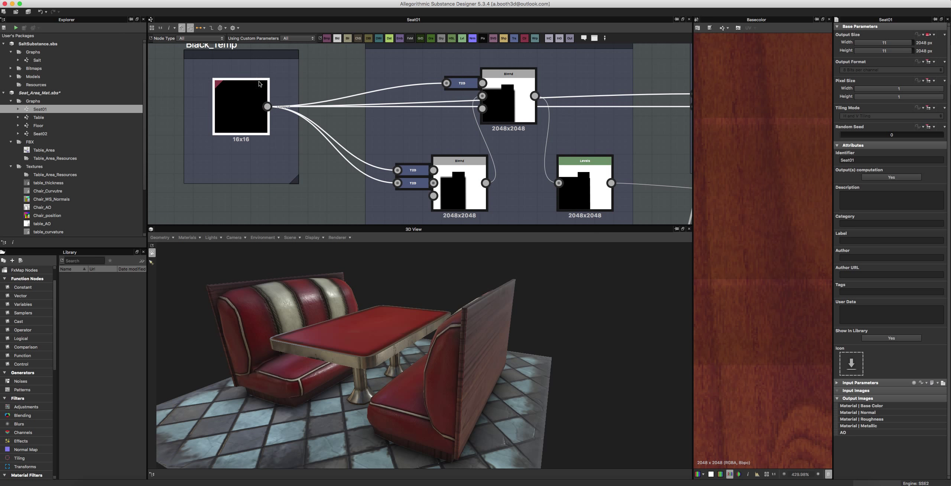
pyautogui.scroll(3, 226, 115)
pyautogui.scroll(-3, 343, 156)
pyautogui.click(492, 197)
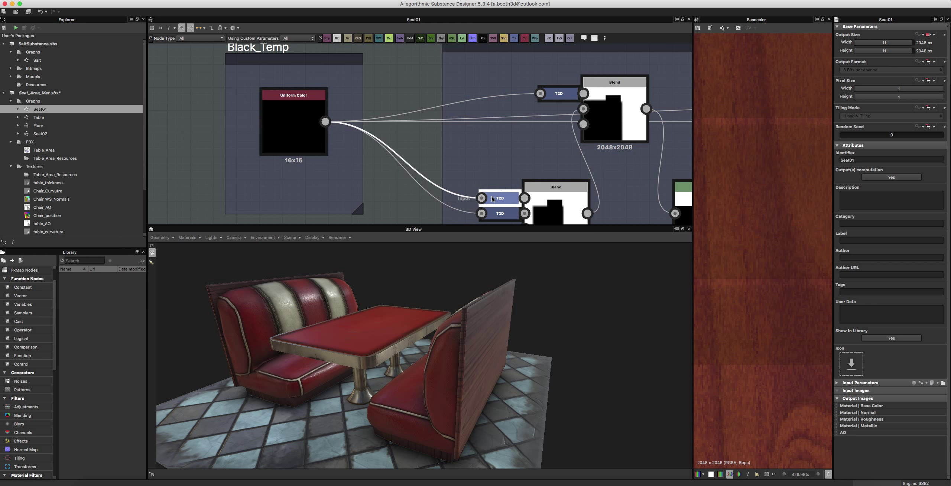
pyautogui.scroll(-2, 443, 153)
pyautogui.scroll(-1, 441, 152)
# Look over the Sew_Gen and Sew_Transform frames and return to the Blend nodes in the Wood_Mask frame.
pyautogui.moveTo(442, 151); pyautogui.dragTo(494, 327, button='middle')
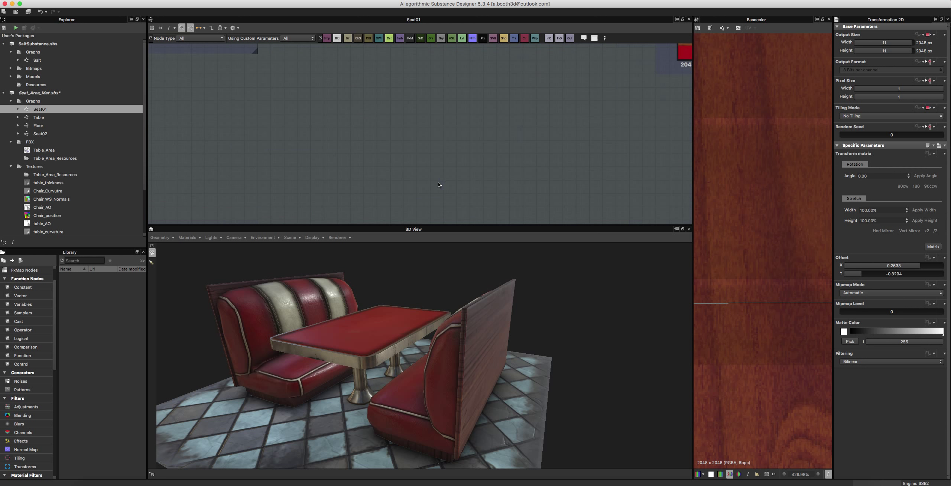
pyautogui.moveTo(400, 93)
pyautogui.mouseDown(button='middle')
pyautogui.moveTo(525, 302)
pyautogui.moveTo(517, 186)
pyautogui.mouseUp(button='middle')
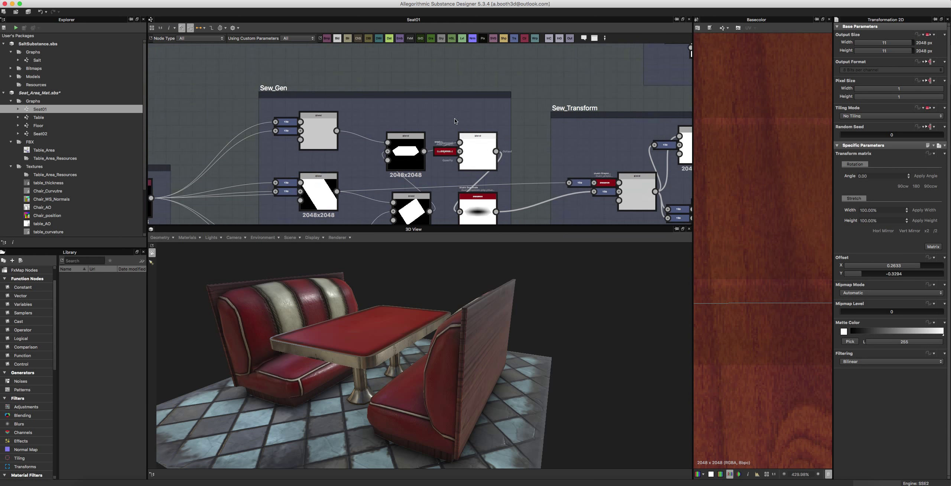
pyautogui.moveTo(406, 60); pyautogui.dragTo(455, 118, button='middle')
pyautogui.scroll(-4, 456, 118)
pyautogui.moveTo(519, 102); pyautogui.dragTo(416, 132, button='middle')
pyautogui.moveTo(499, 130); pyautogui.dragTo(429, 108, button='middle')
pyautogui.scroll(4, 430, 108)
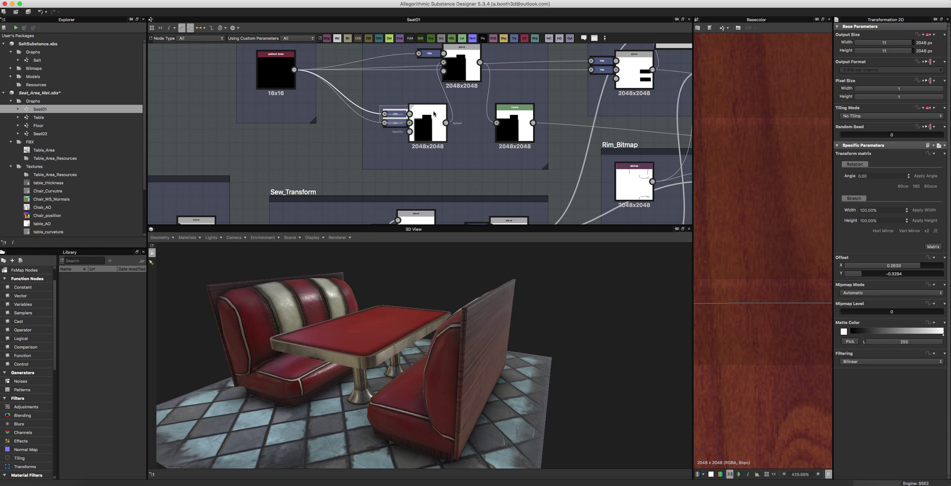
# Compare the wood and leather areas in the full base color preview with the Wood_Mask frame's Levels node.
pyautogui.scroll(-7, 786, 287)
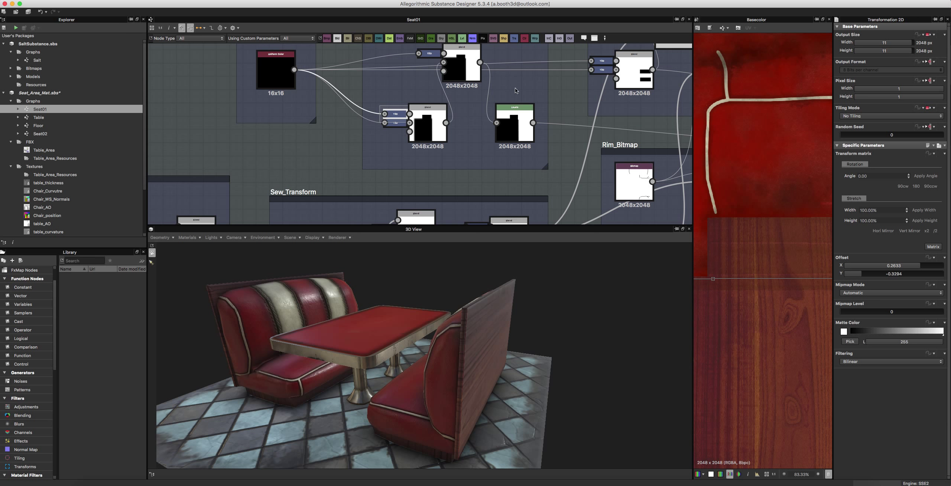
pyautogui.moveTo(516, 89); pyautogui.dragTo(452, 94, button='middle')
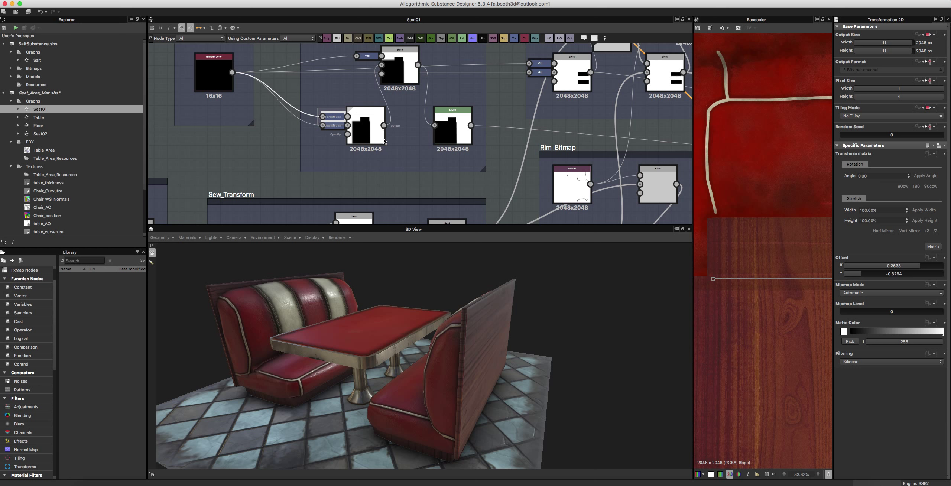
pyautogui.scroll(4, 457, 126)
pyautogui.moveTo(455, 117); pyautogui.dragTo(427, 136)
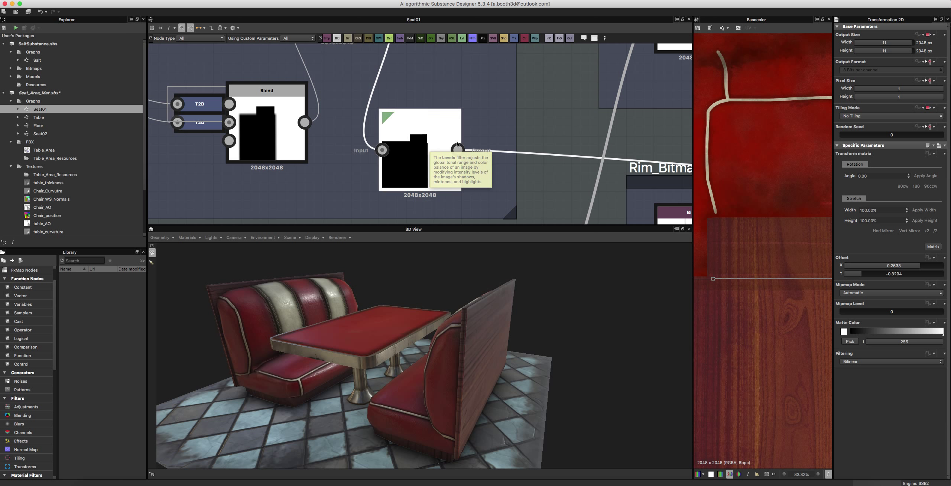
# Preview the output of the last Sew_Gen Blend node and look over the Rim_Bitmap frame.
pyautogui.scroll(-3, 427, 148)
pyautogui.moveTo(409, 148); pyautogui.dragTo(576, 112, button='middle')
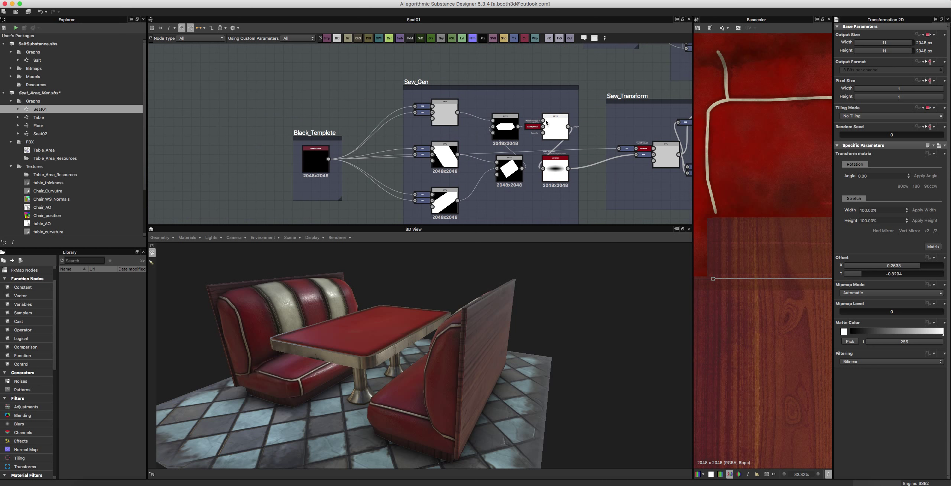
pyautogui.doubleClick(556, 126)
pyautogui.scroll(-3, 480, 116)
pyautogui.moveTo(487, 121); pyautogui.dragTo(181, 105, button='middle')
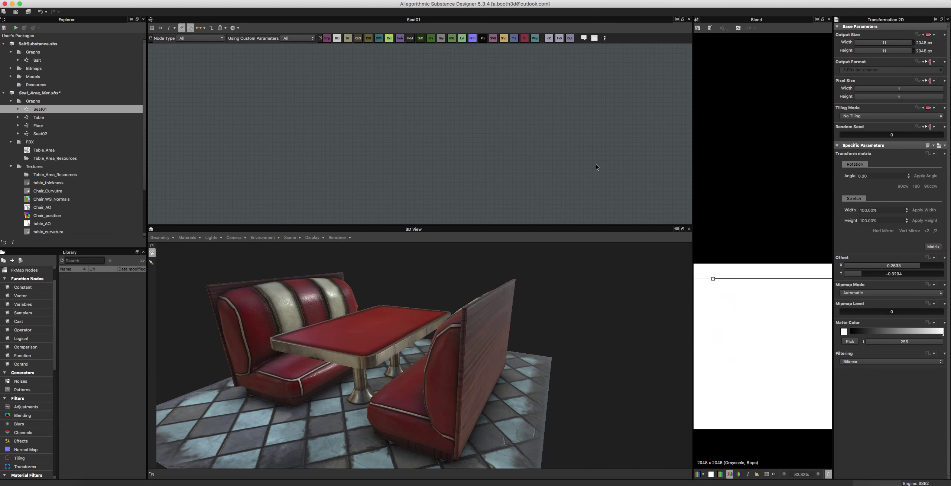
pyautogui.press('f')
pyautogui.scroll(-4, 261, 93)
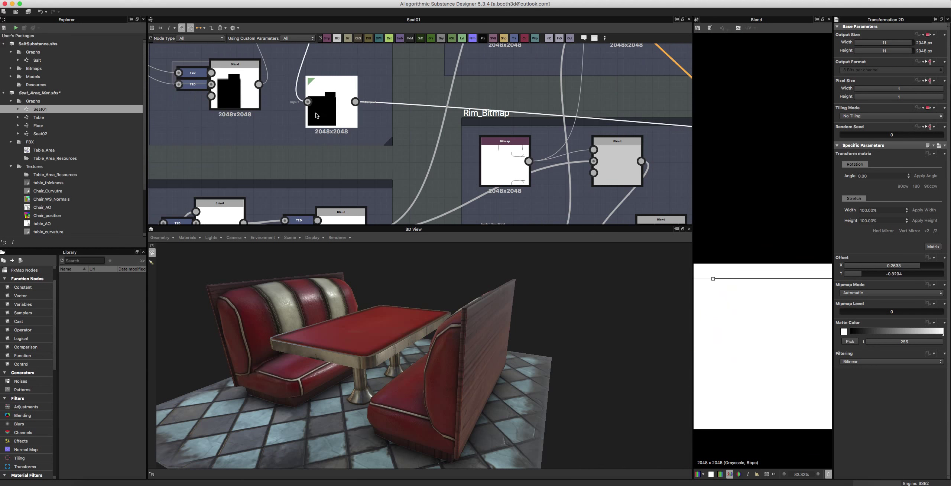
pyautogui.moveTo(481, 121); pyautogui.dragTo(422, 107, button='middle')
pyautogui.scroll(4, 263, 319)
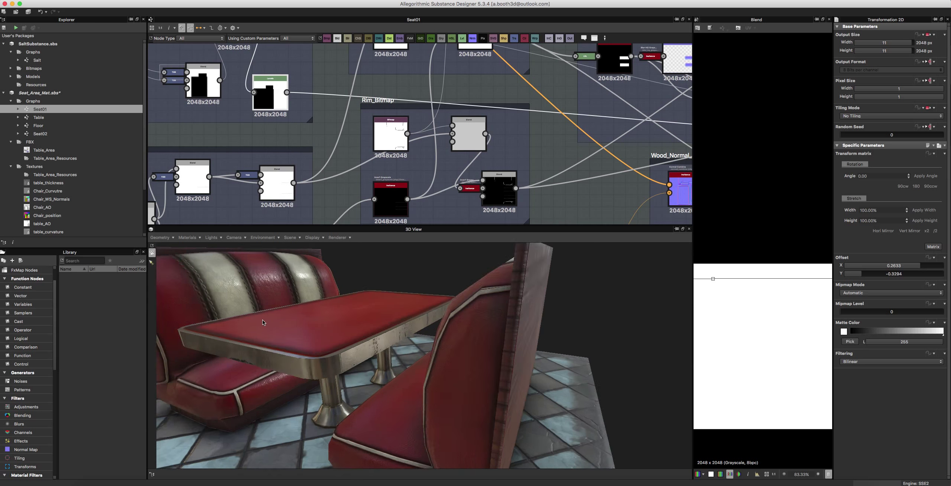
# Orbit the 3D view to a close-up of the stitching on the striped seat back.
pyautogui.moveTo(262, 320); pyautogui.dragTo(522, 304)
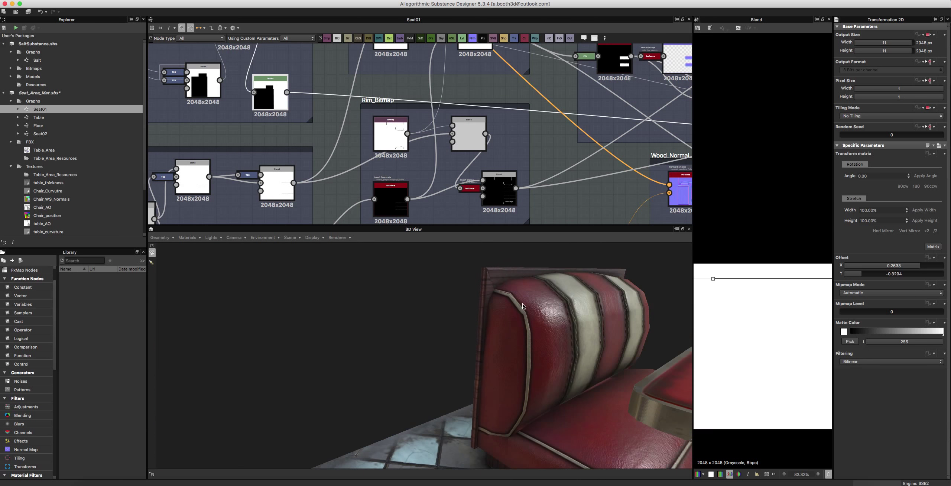
pyautogui.moveTo(523, 304); pyautogui.dragTo(408, 296, button='middle')
pyautogui.moveTo(407, 295); pyautogui.dragTo(330, 295)
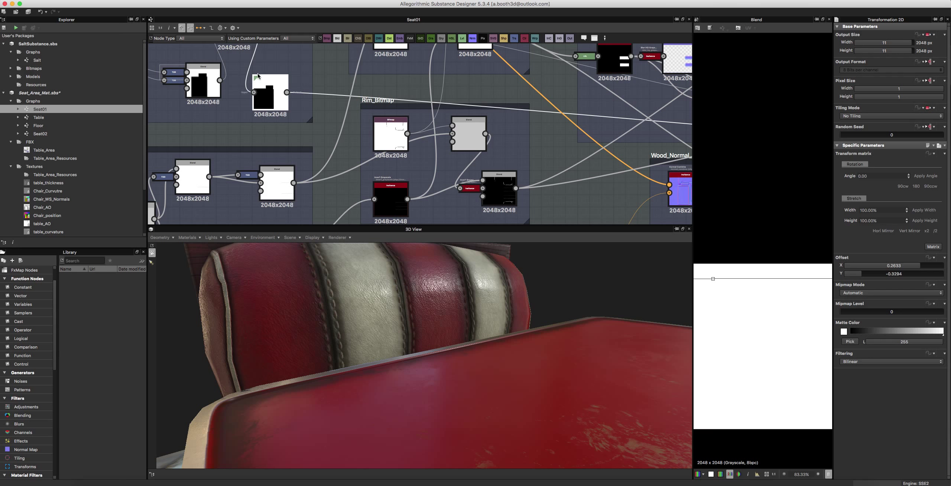
# Preview the Mesh_1 node in the Sew_Gen frame with its whole tile fitted in the 2D view.
pyautogui.moveTo(348, 141); pyautogui.dragTo(583, 127, button='middle')
pyautogui.click(421, 115)
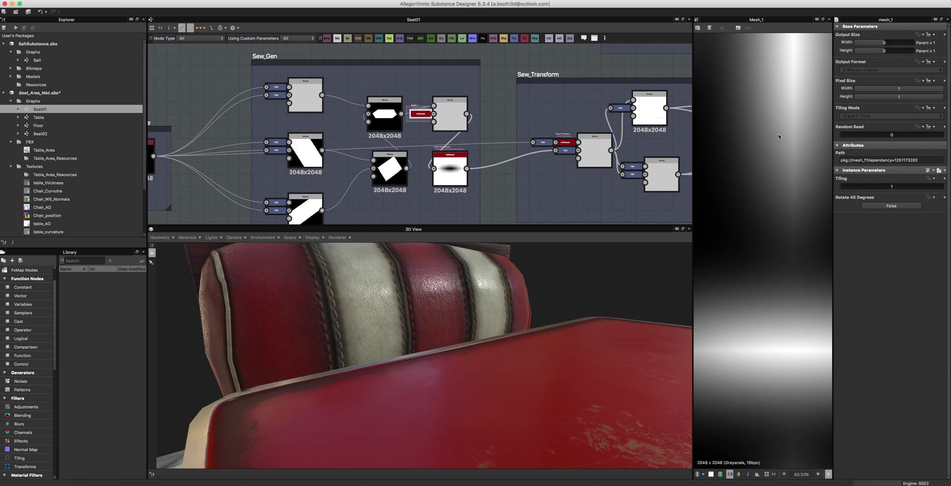
pyautogui.scroll(-9, 776, 151)
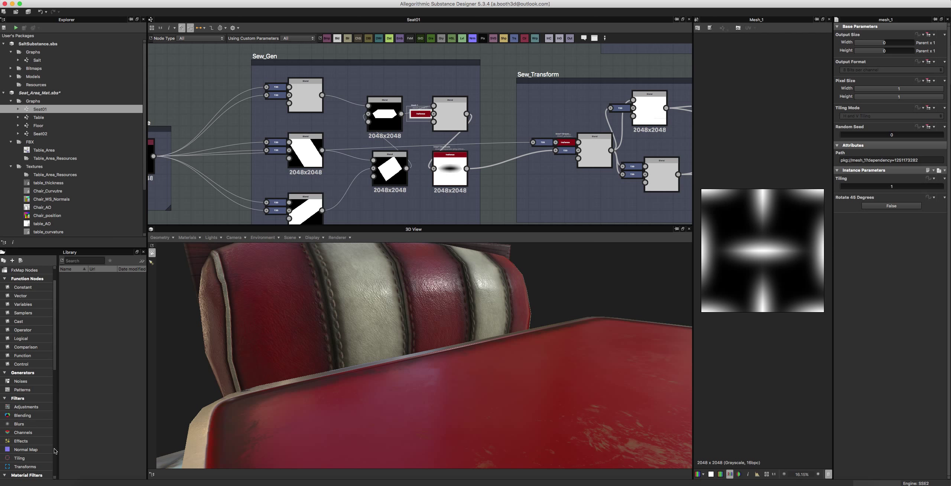
# Browse the library's Patterns generators and select Mesh 1.
pyautogui.click(20, 393)
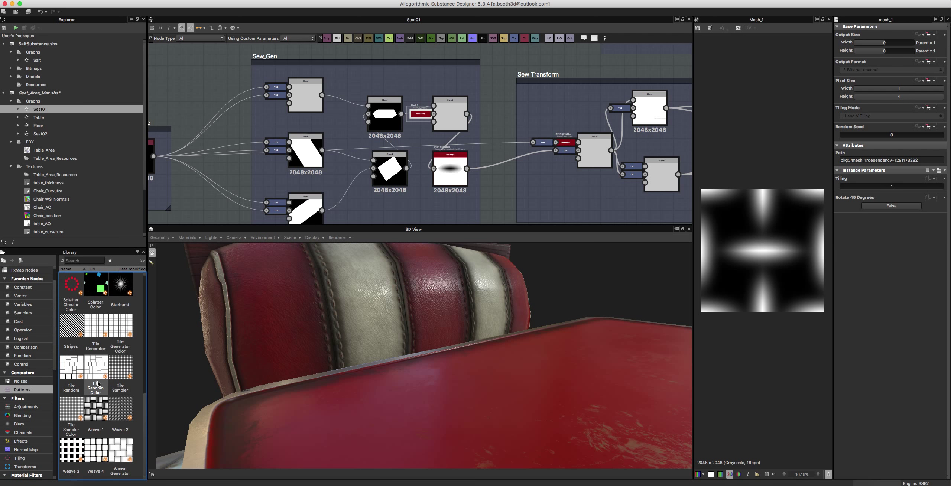
pyautogui.scroll(5, 99, 384)
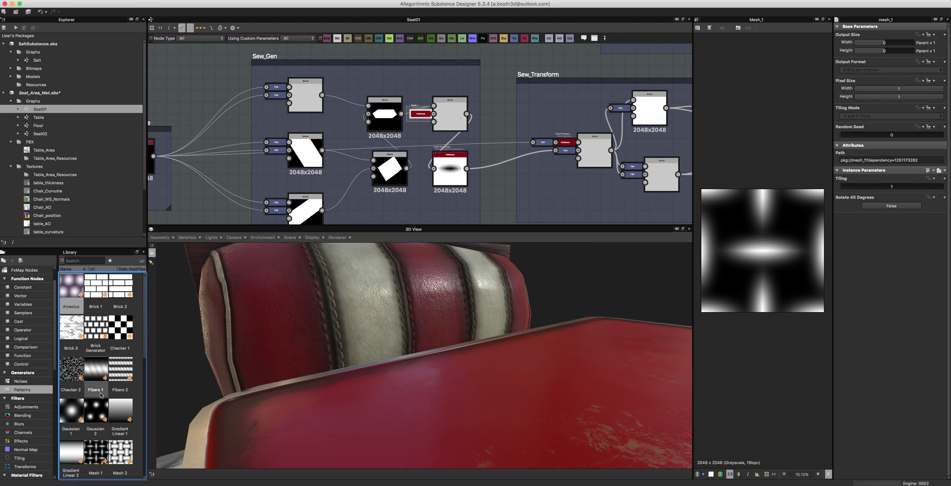
pyautogui.scroll(-3, 103, 360)
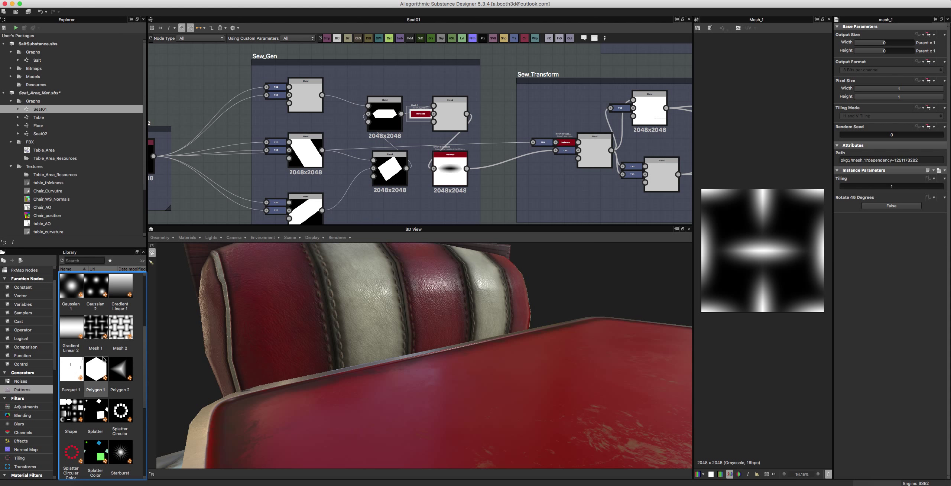
pyautogui.click(101, 326)
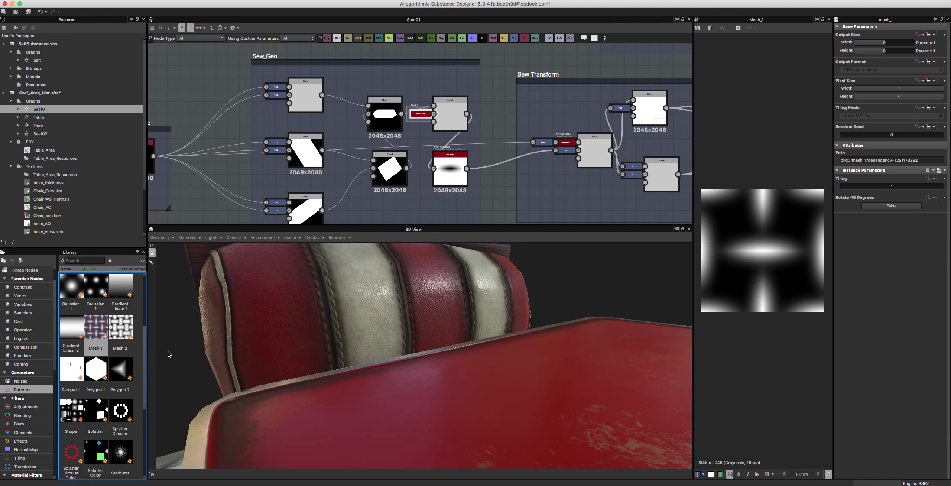
# Inspect the Sew_Gen stitch shape, its Black_Templete Uniform Color source and the three Blend nodes built from it.
pyautogui.moveTo(308, 84); pyautogui.dragTo(448, 62, button='middle')
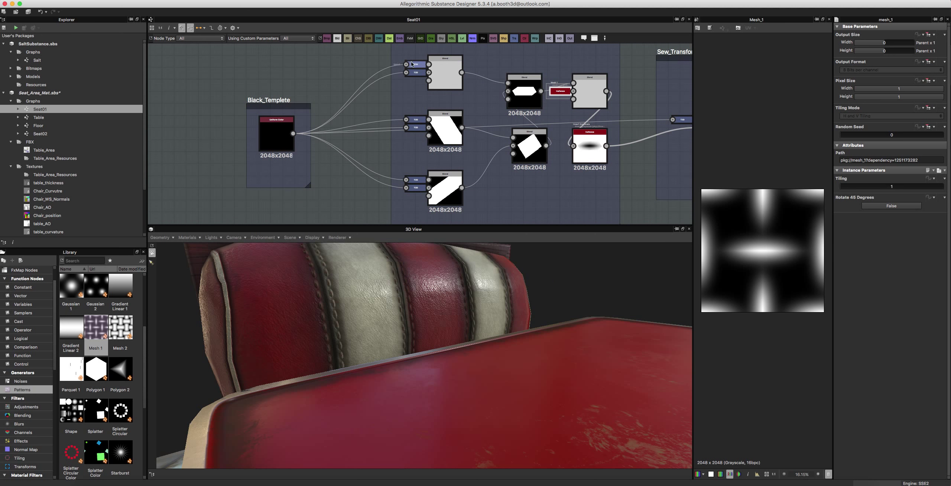
pyautogui.doubleClick(524, 93)
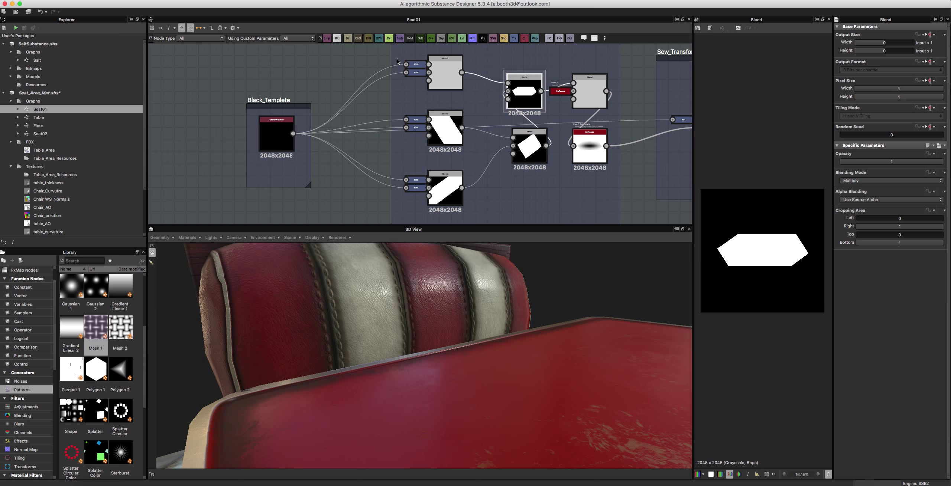
pyautogui.doubleClick(285, 123)
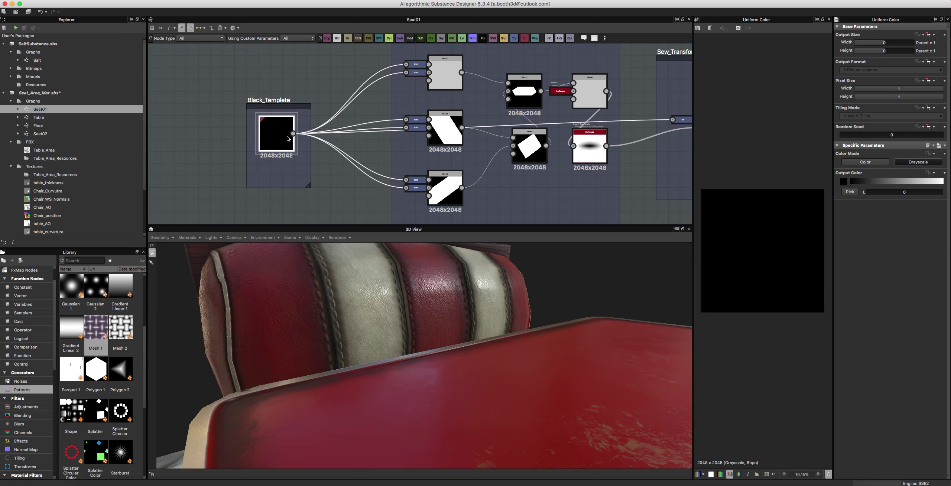
pyautogui.doubleClick(445, 73)
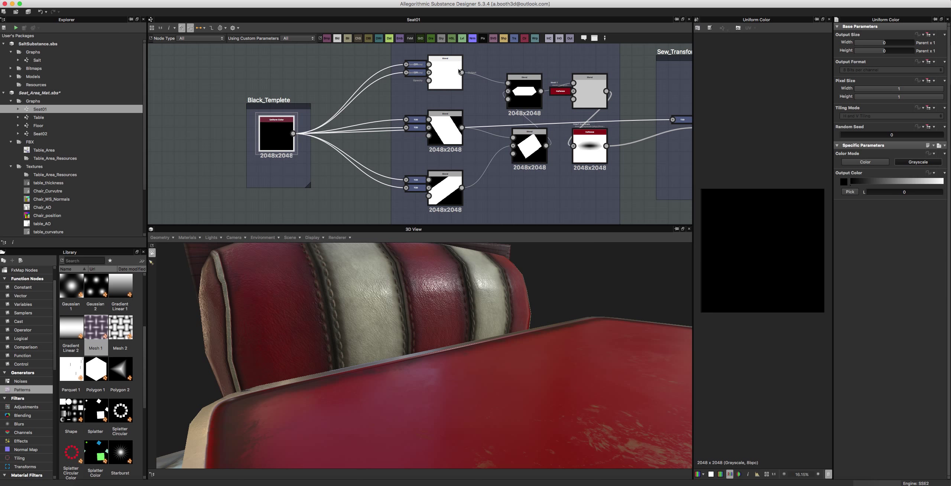
pyautogui.click(440, 135)
pyautogui.doubleClick(446, 187)
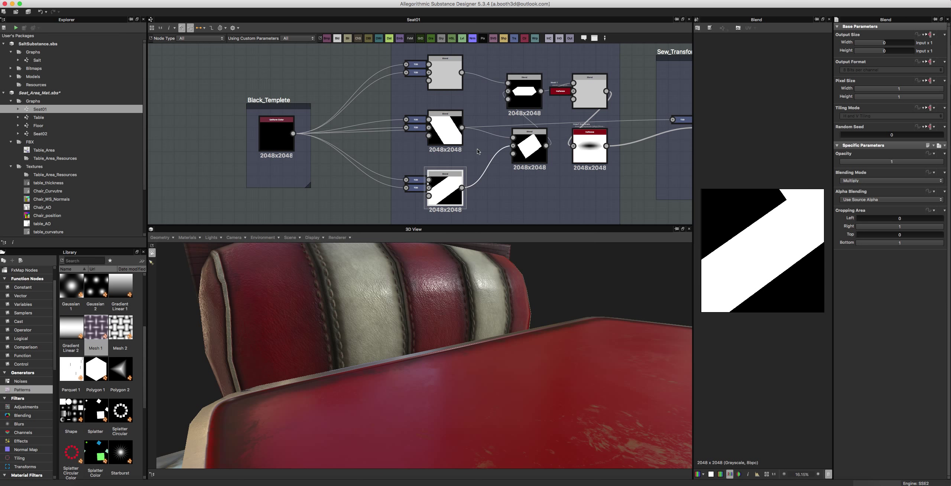
# Inspect the combined stitch shape Blends, the Invert Grayscale node and the Blend that multiplies the shape with Mesh_1.
pyautogui.click(529, 143)
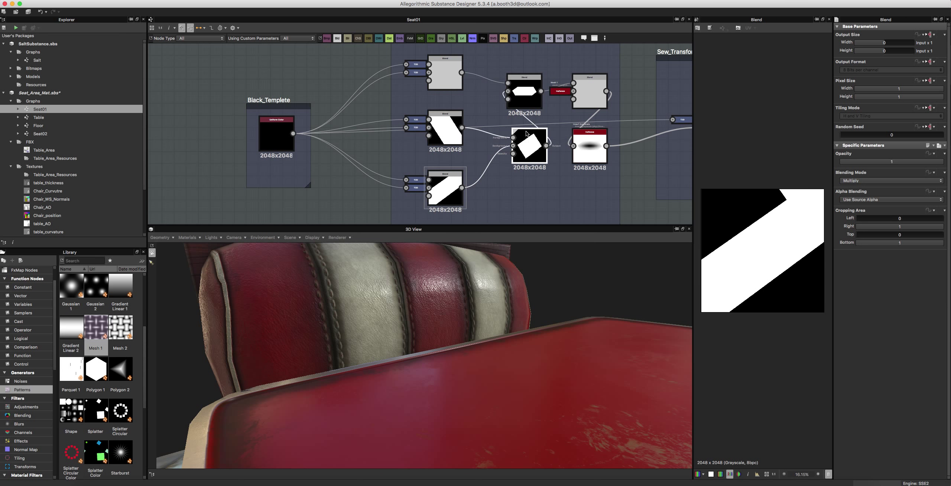
pyautogui.doubleClick(522, 95)
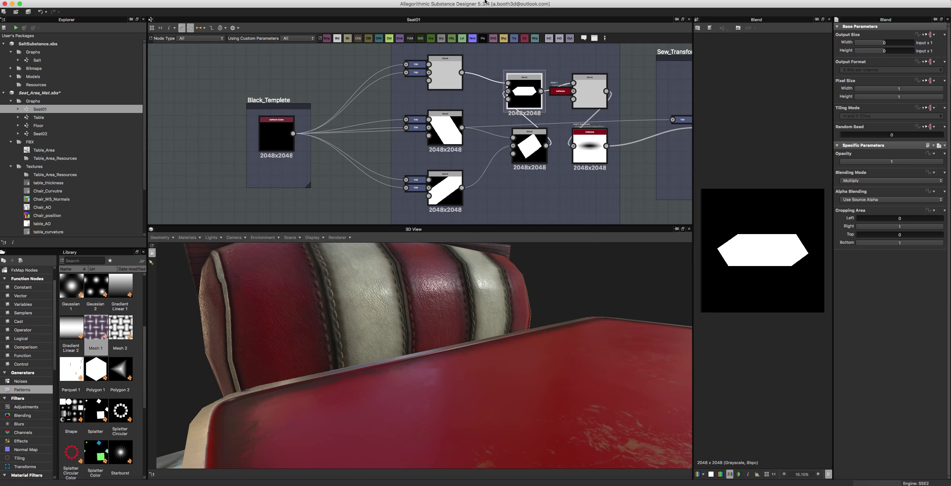
pyautogui.doubleClick(590, 147)
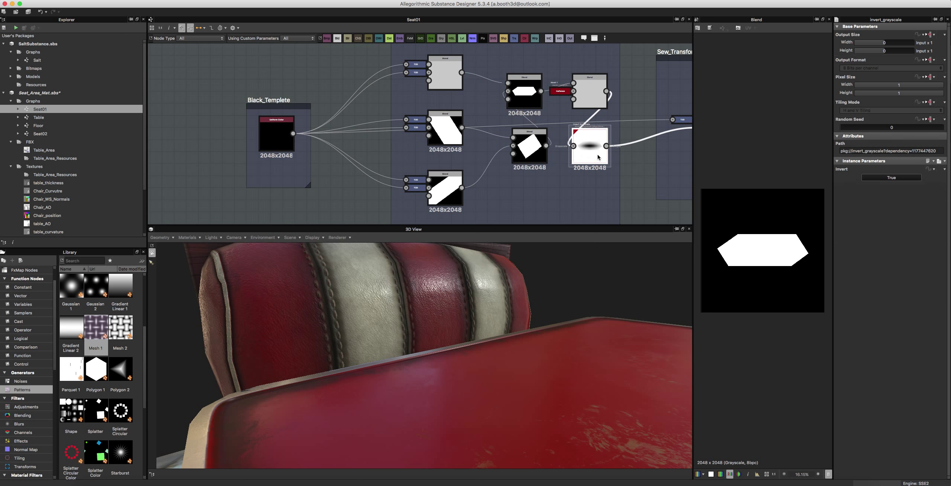
pyautogui.doubleClick(582, 106)
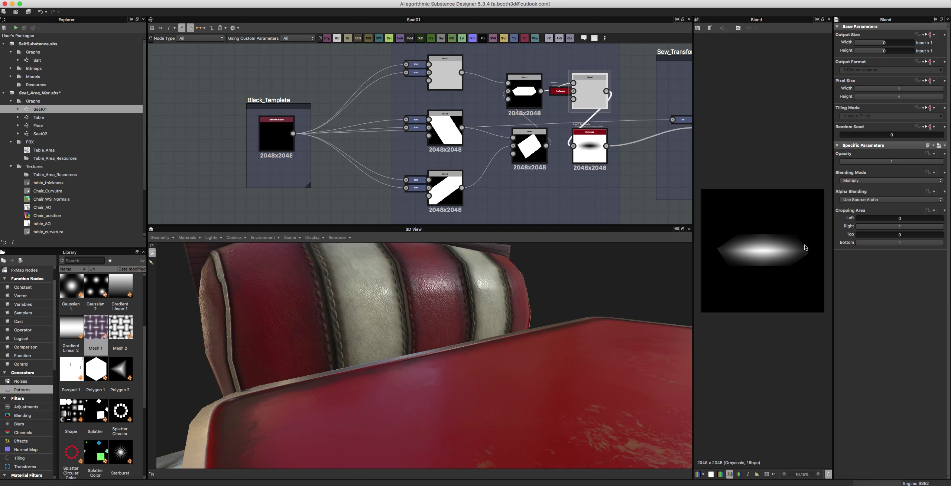
# Inspect the Mesh_1 pattern, the masked stitch shape Blend, the Invert Grayscale result and the Multiply Blend in the Sew_Gen frame.
pyautogui.doubleClick(559, 91)
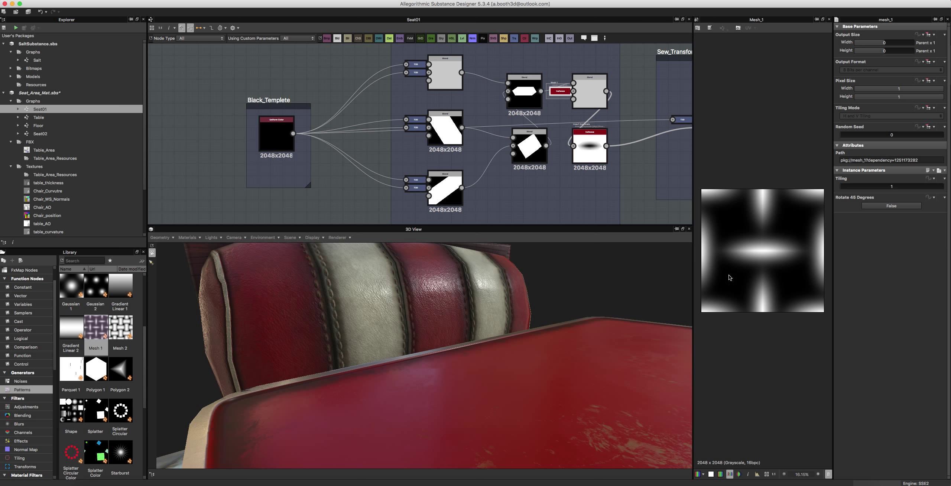
pyautogui.click(510, 90)
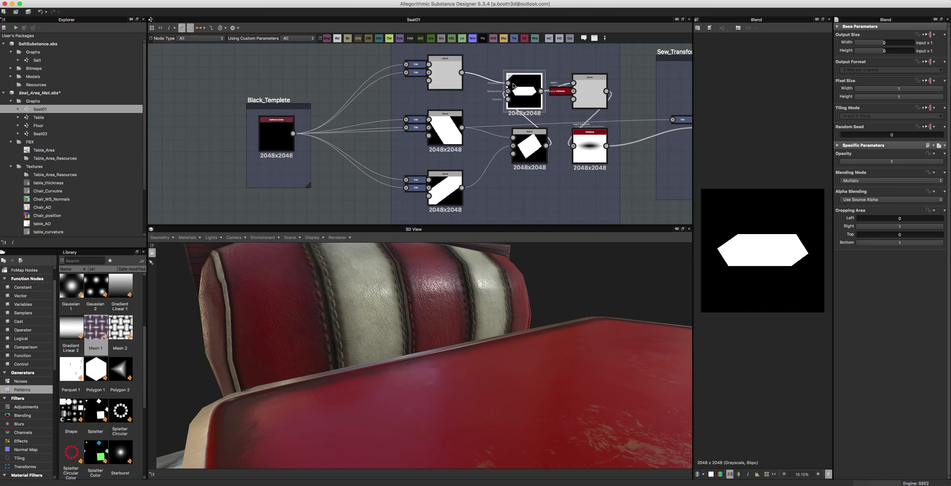
pyautogui.click(589, 147)
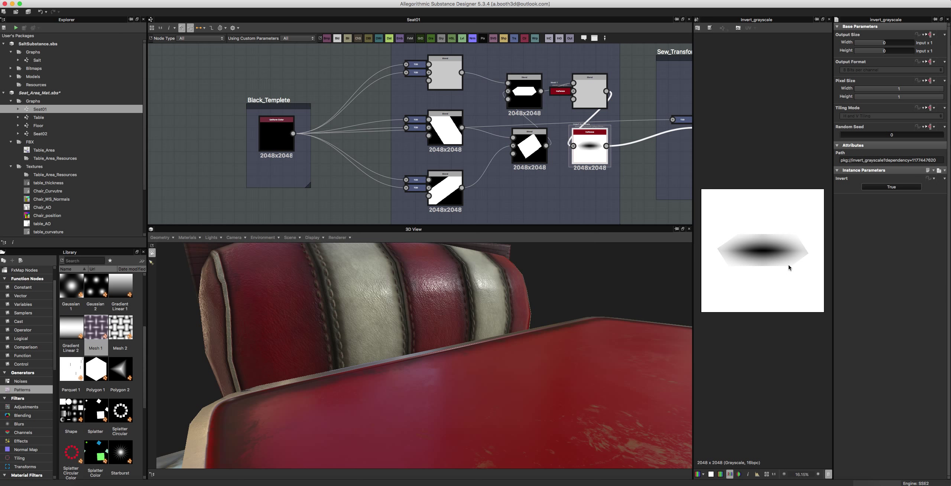
pyautogui.scroll(1, 621, 116)
pyautogui.scroll(-2, 621, 115)
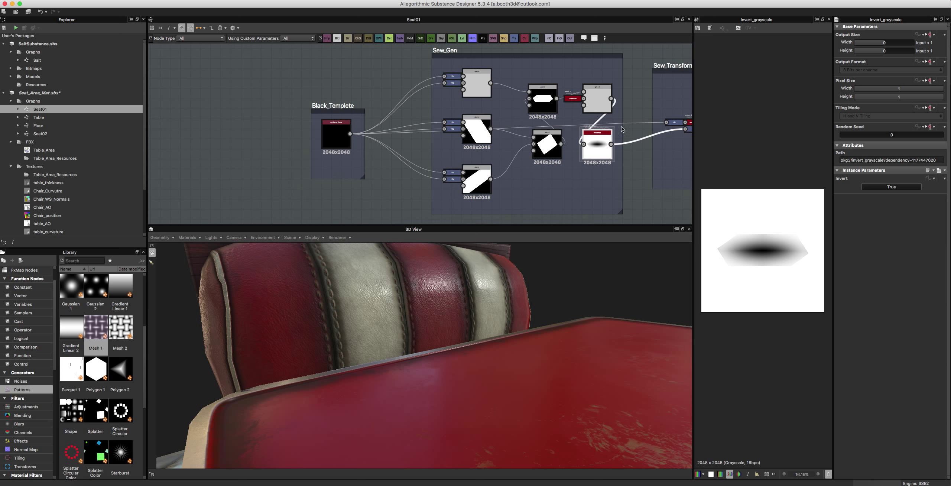
pyautogui.moveTo(634, 111); pyautogui.dragTo(571, 127, button='middle')
pyautogui.click(532, 120)
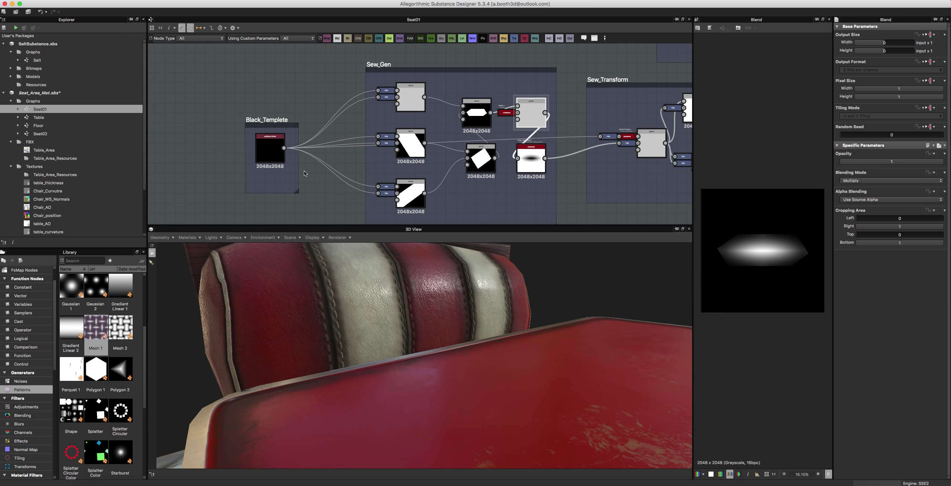
# Inspect the Sew_Transform frame's upper Multiply Blend, its input Transformation 2D and the Add (Linear Dodge) Blend up close.
pyautogui.moveTo(538, 114); pyautogui.dragTo(416, 106, button='middle')
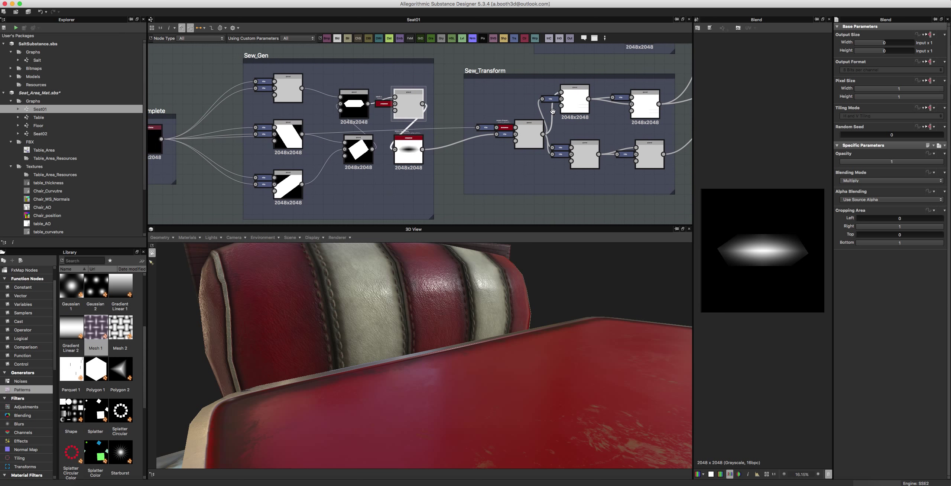
pyautogui.moveTo(607, 107); pyautogui.dragTo(579, 106, button='middle')
pyautogui.doubleClick(584, 96)
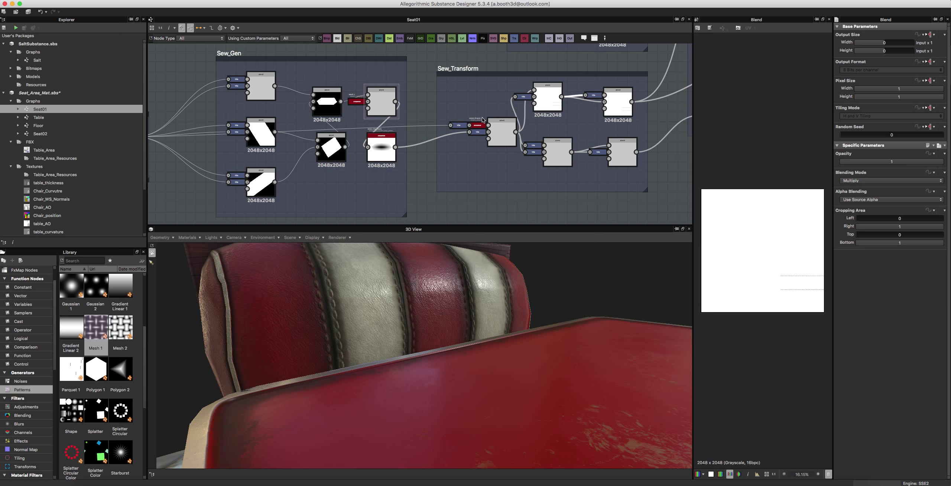
pyautogui.doubleClick(459, 125)
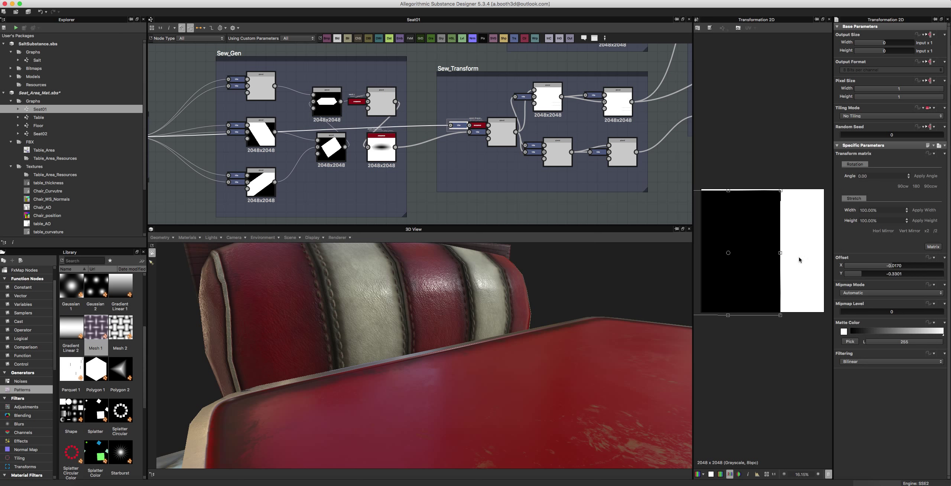
pyautogui.doubleClick(478, 126)
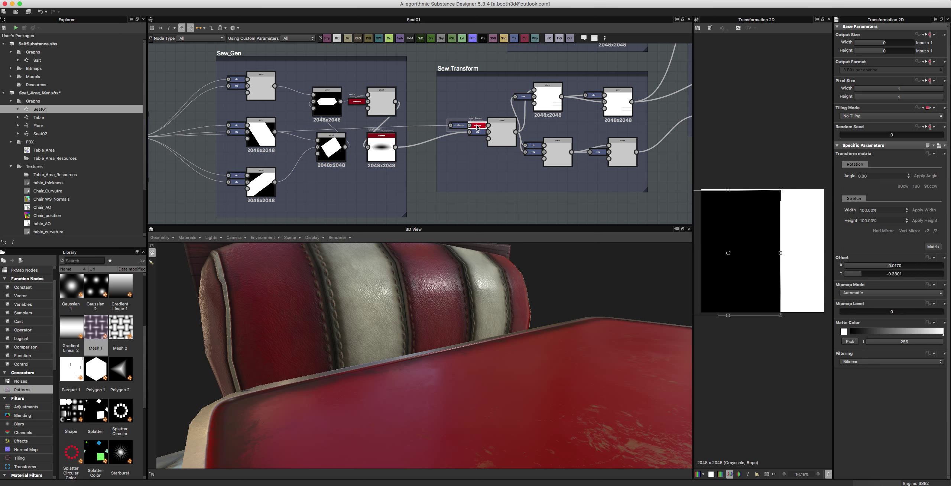
pyautogui.doubleClick(498, 129)
pyautogui.scroll(2, 811, 294)
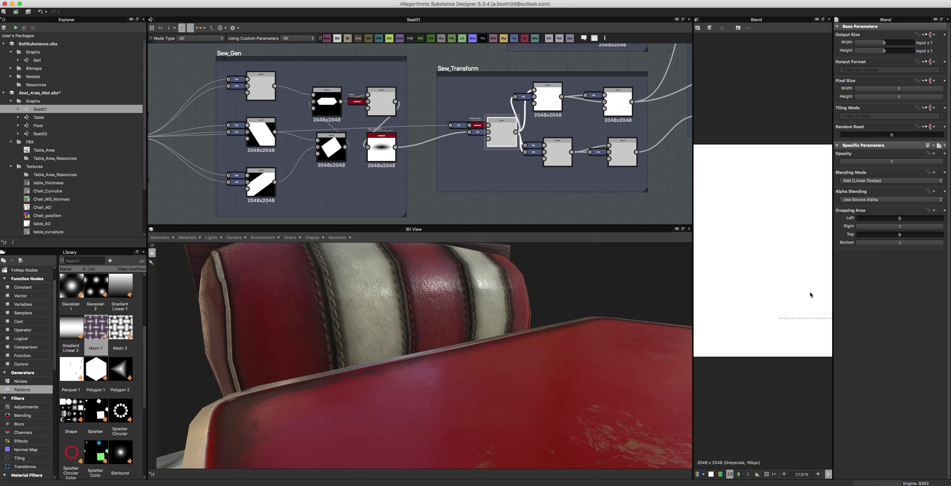
# Examine how the Sew_Transform Multiply Blends repeat the stitch into dashed lines, zooming the 2D preview on the rows.
pyautogui.moveTo(544, 98); pyautogui.dragTo(489, 103, button='middle')
pyautogui.scroll(2, 489, 102)
pyautogui.click(490, 101)
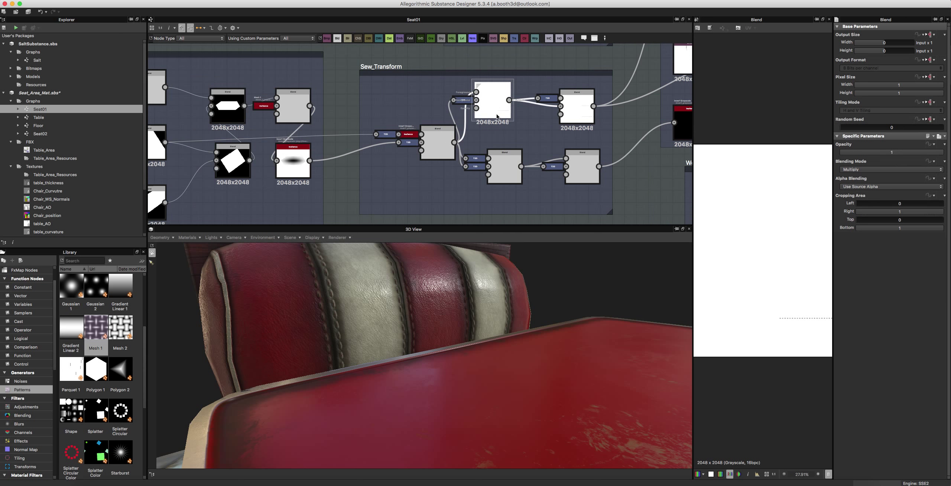
pyautogui.doubleClick(502, 153)
pyautogui.scroll(1, 822, 312)
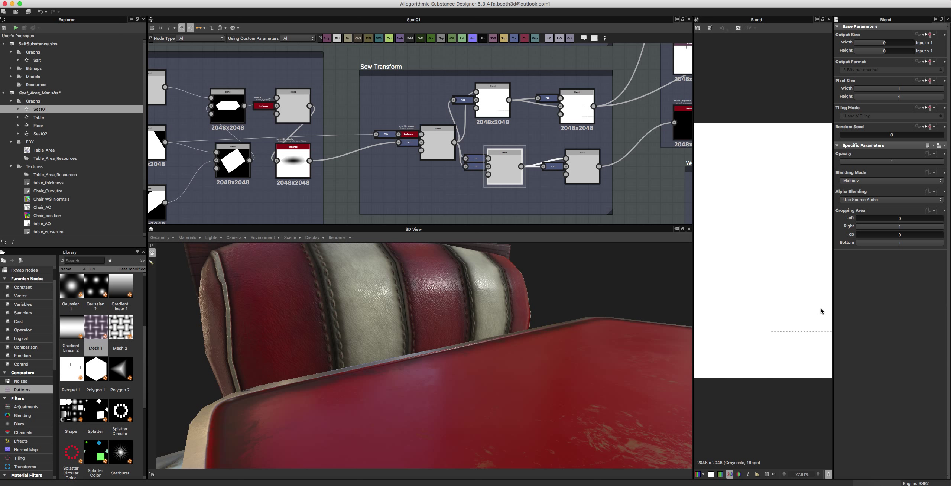
pyautogui.scroll(4, 821, 312)
pyautogui.doubleClick(577, 108)
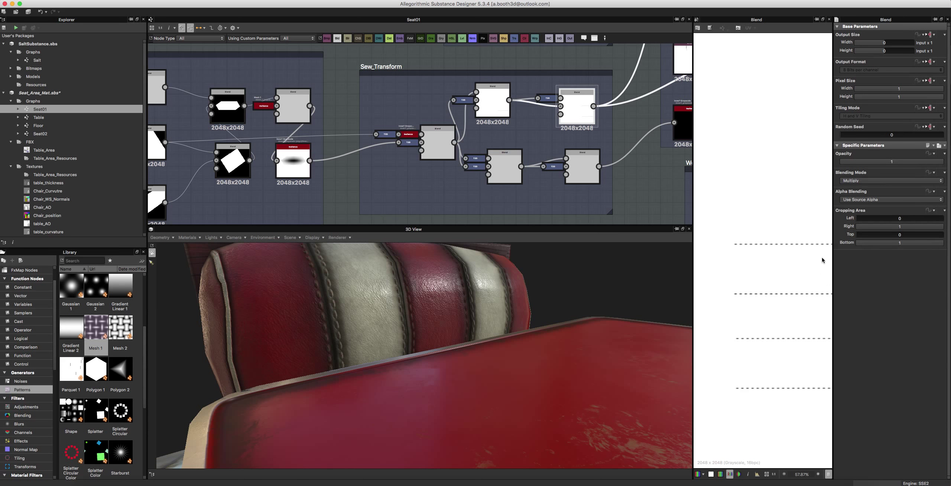
pyautogui.scroll(-3, 821, 260)
pyautogui.scroll(2, 575, 152)
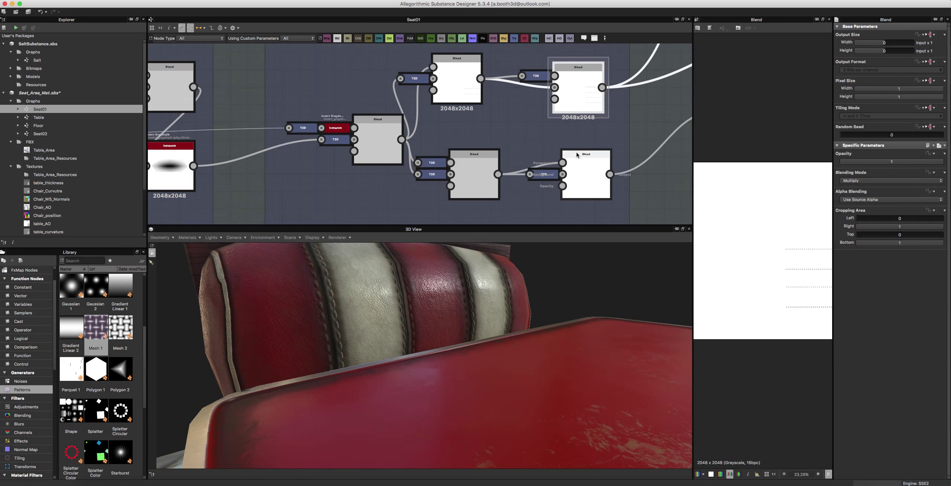
# Inspect the PBR Albedo Safe Color and Wood american cherry nodes in the Wood_Base frame and compare their colour outputs.
pyautogui.scroll(-2, 575, 153)
pyautogui.moveTo(575, 154); pyautogui.dragTo(453, 159, button='middle')
pyautogui.scroll(-5, 544, 137)
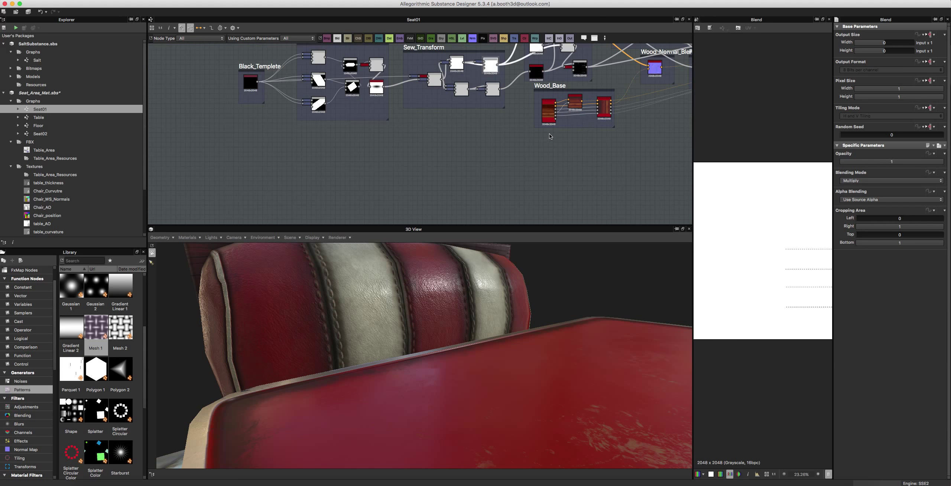
pyautogui.moveTo(595, 108); pyautogui.dragTo(583, 141, button='middle')
pyautogui.scroll(6, 581, 142)
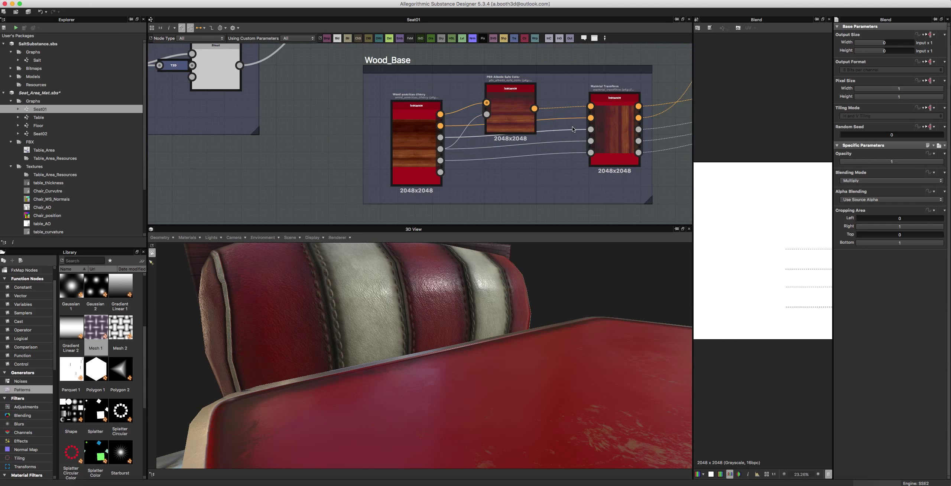
pyautogui.doubleClick(517, 114)
pyautogui.scroll(3, 517, 115)
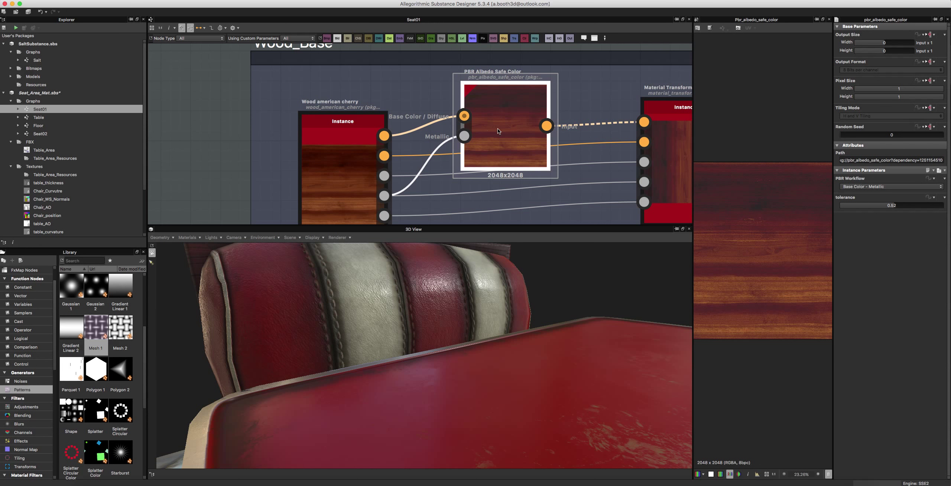
pyautogui.doubleClick(340, 171)
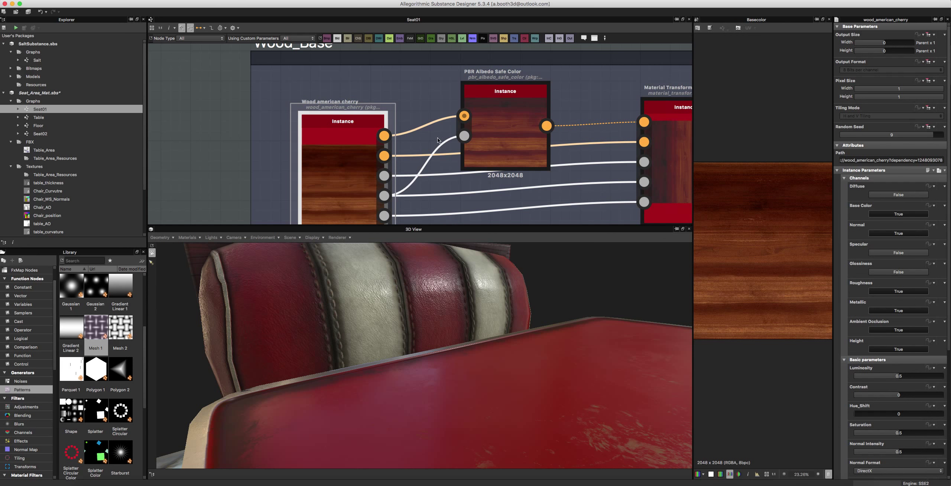
pyautogui.doubleClick(507, 108)
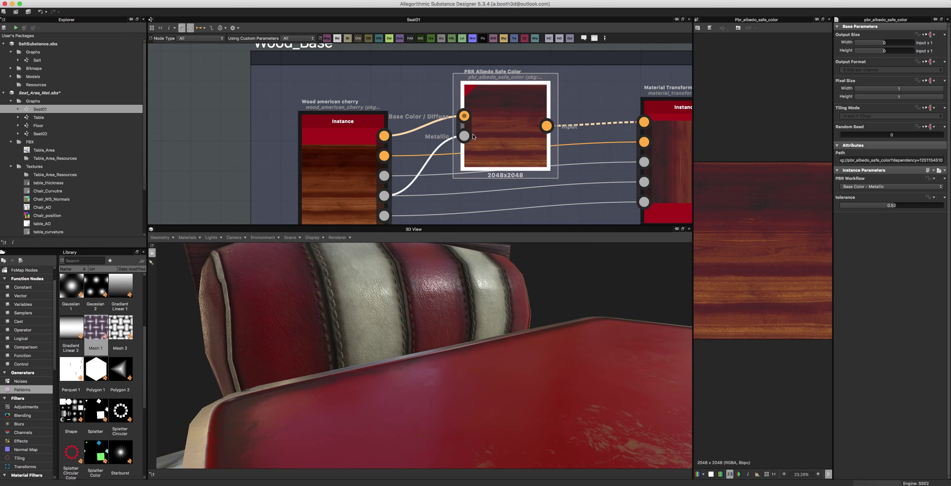
pyautogui.moveTo(500, 134); pyautogui.dragTo(515, 133)
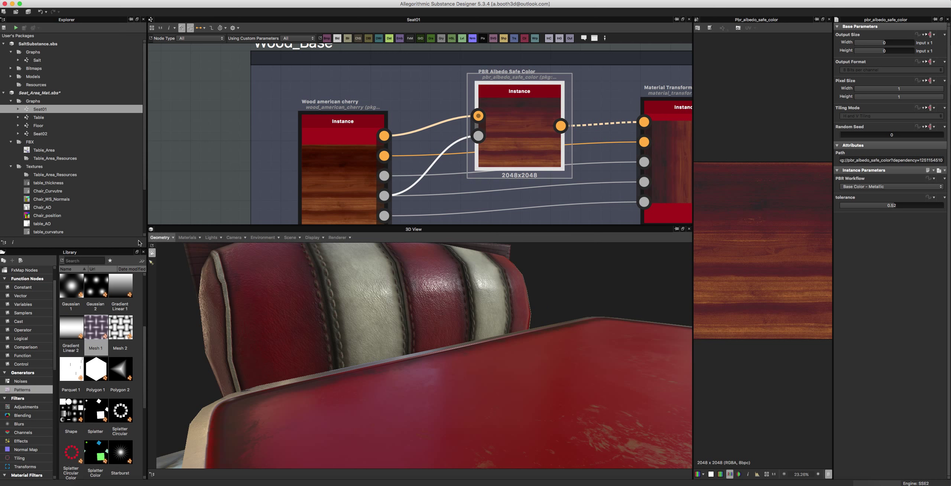
# Display the PBR Utilities category of the library's Material Filters.
pyautogui.click(79, 259)
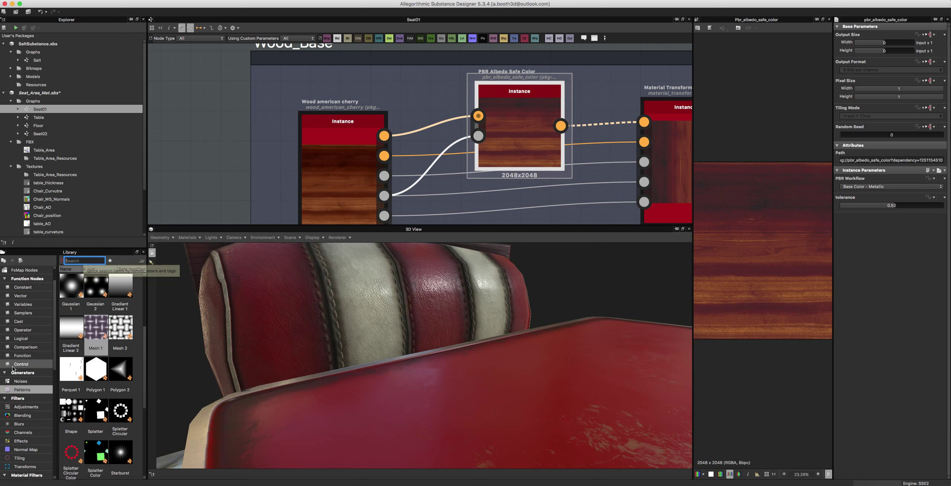
pyautogui.scroll(-3, 30, 372)
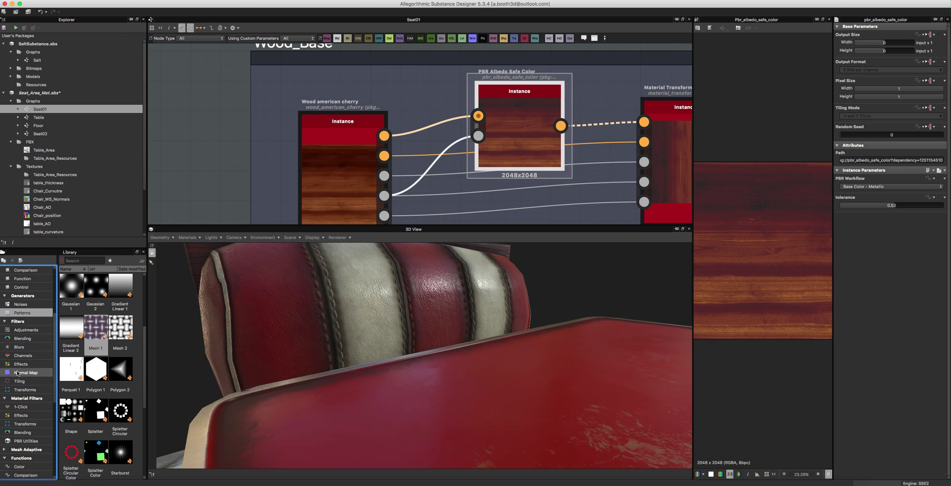
pyautogui.scroll(-6, 26, 364)
pyautogui.scroll(-4, 71, 413)
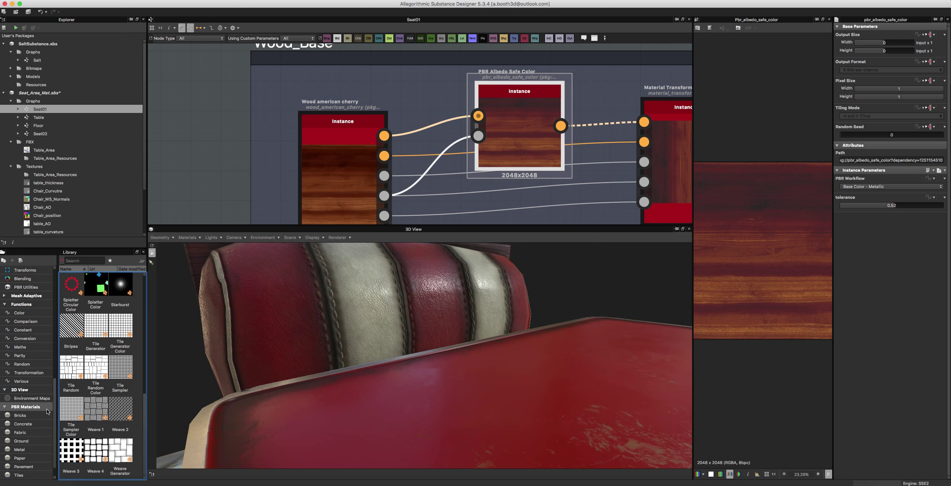
pyautogui.click(16, 407)
pyautogui.scroll(3, 20, 411)
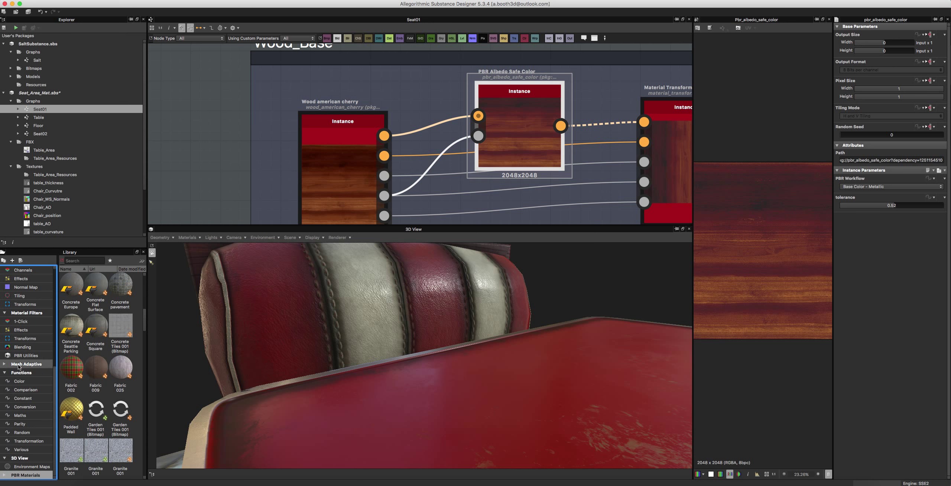
pyautogui.click(42, 355)
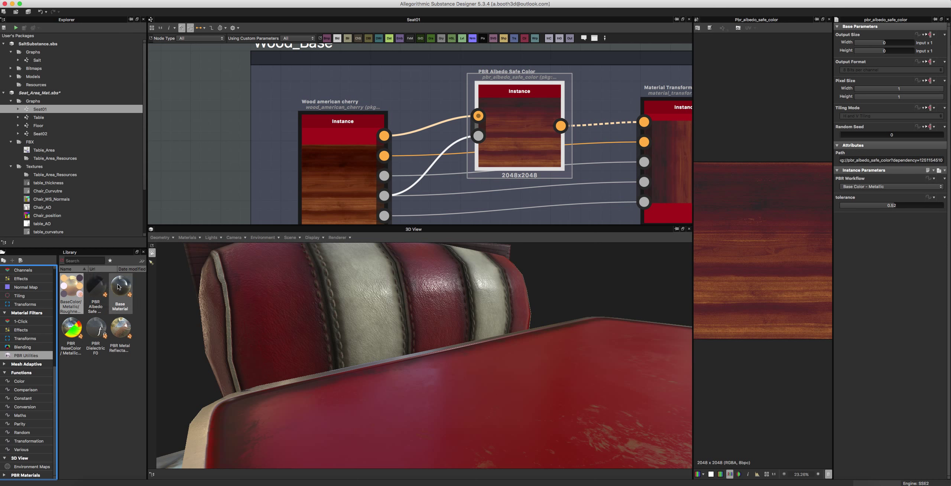
# Add a second PBR Albedo Safe Color node to the graph beside the Wood american cherry node.
pyautogui.moveTo(92, 286); pyautogui.dragTo(206, 100)
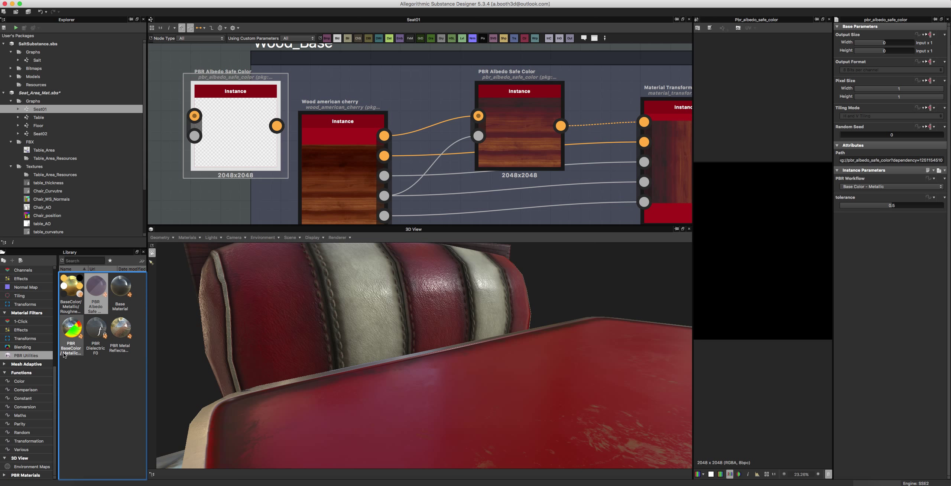
# Add a PBR BaseColor / Metallic Validate node to the graph and place it over the upper edge of the Wood_Base frame.
pyautogui.moveTo(73, 348); pyautogui.dragTo(190, 229)
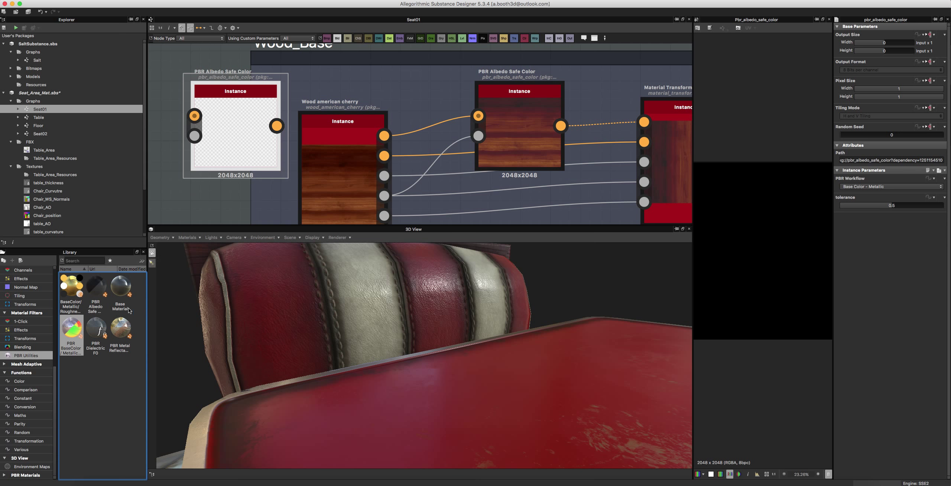
pyautogui.moveTo(70, 331); pyautogui.dragTo(412, 97)
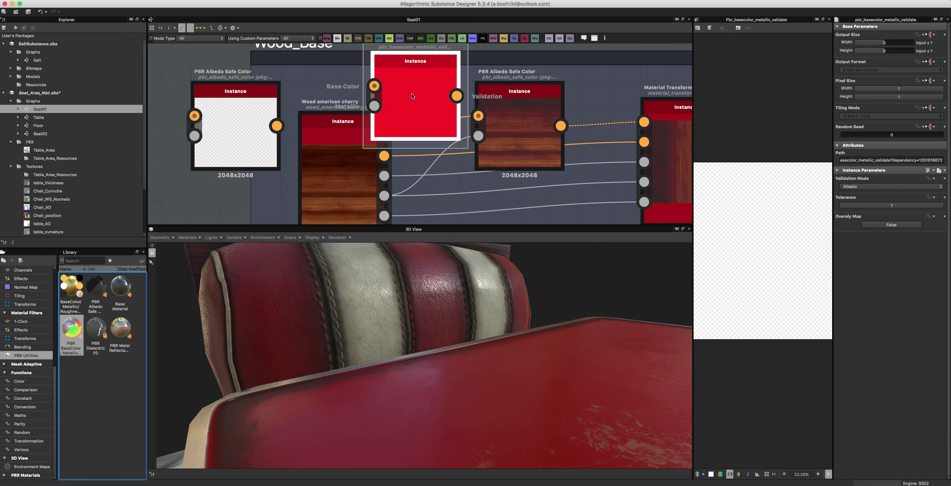
pyautogui.moveTo(433, 128); pyautogui.dragTo(434, 158, button='middle')
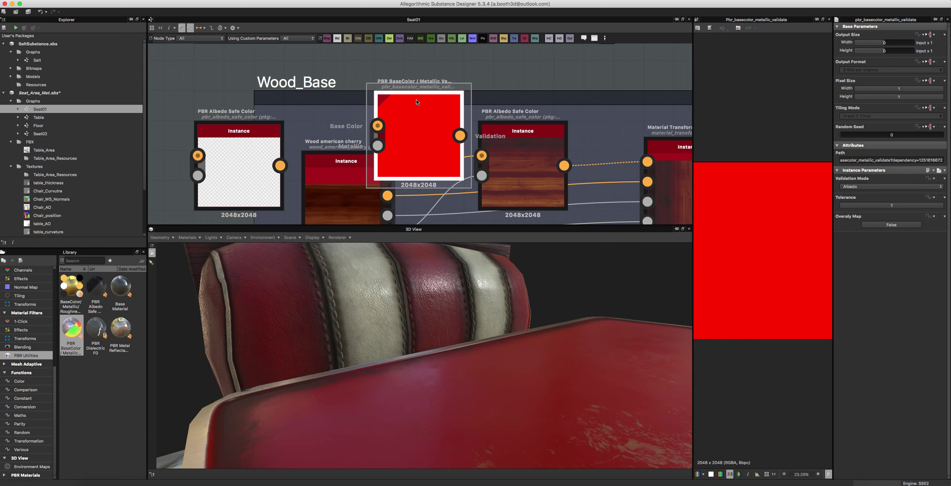
pyautogui.moveTo(416, 100); pyautogui.dragTo(455, 82)
pyautogui.scroll(3, 452, 82)
pyautogui.scroll(-5, 448, 82)
pyautogui.moveTo(448, 87); pyautogui.dragTo(431, 119, button='middle')
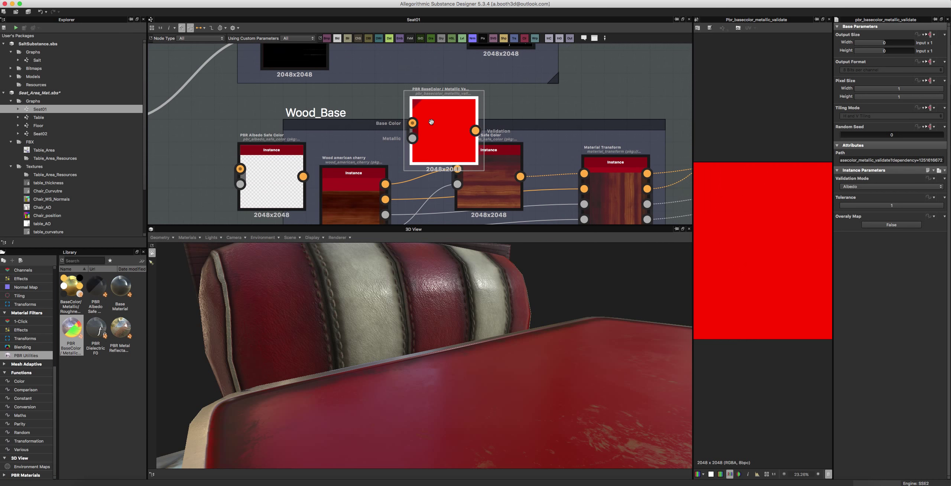
pyautogui.scroll(-2, 453, 110)
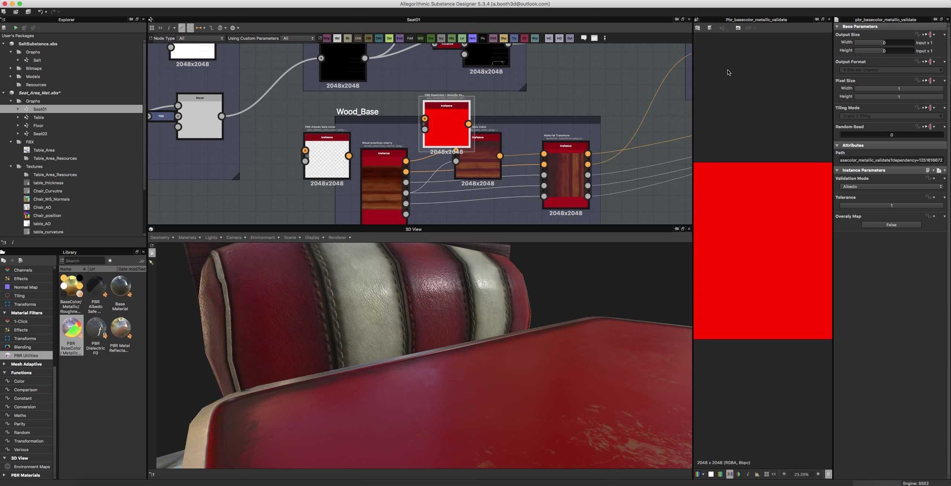
# Delete the unconnected PBR Albedo Safe Color node beside Wood american cherry.
pyautogui.click(327, 156)
pyautogui.press('Delete')
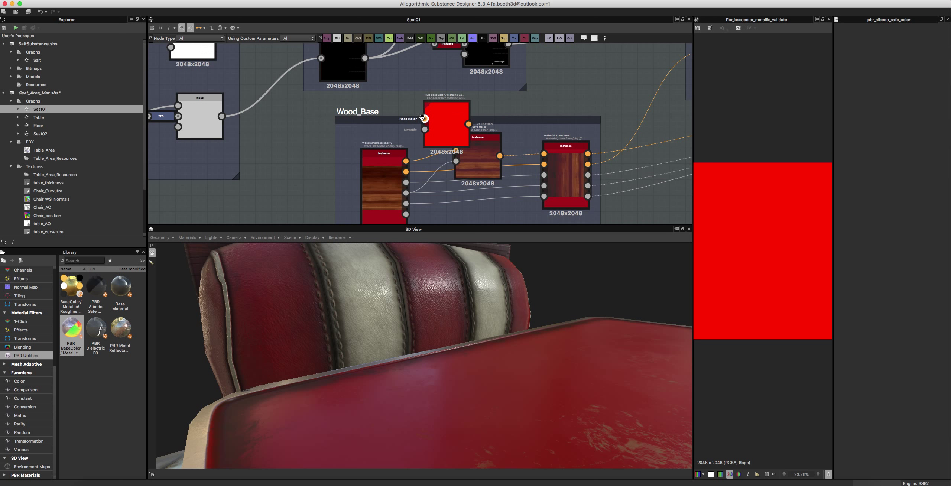
# Move the PBR BaseColor / Metallic Validate node above Material Transform and connect Wood american cherry's Metallic and Base Color outputs to it.
pyautogui.scroll(3, 423, 124)
pyautogui.scroll(-2, 408, 165)
pyautogui.moveTo(448, 152); pyautogui.dragTo(593, 90)
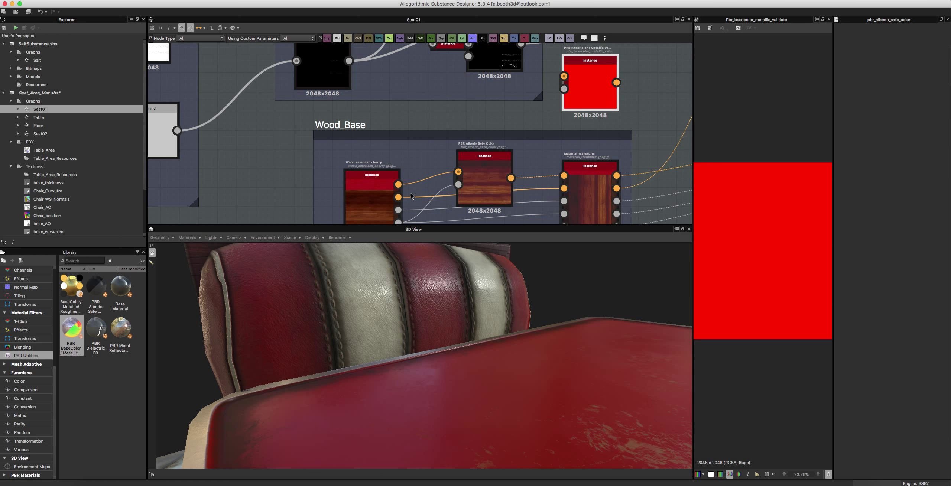
pyautogui.moveTo(407, 224); pyautogui.dragTo(565, 90)
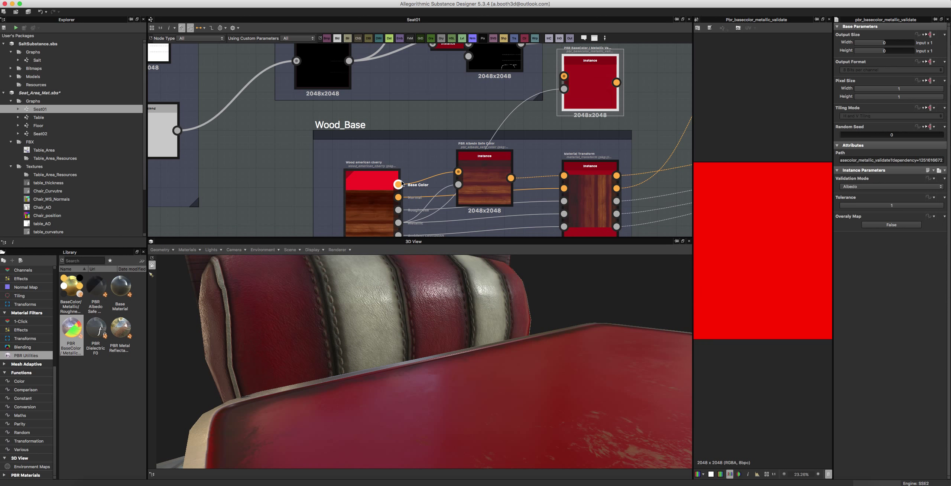
pyautogui.moveTo(398, 185); pyautogui.dragTo(565, 76)
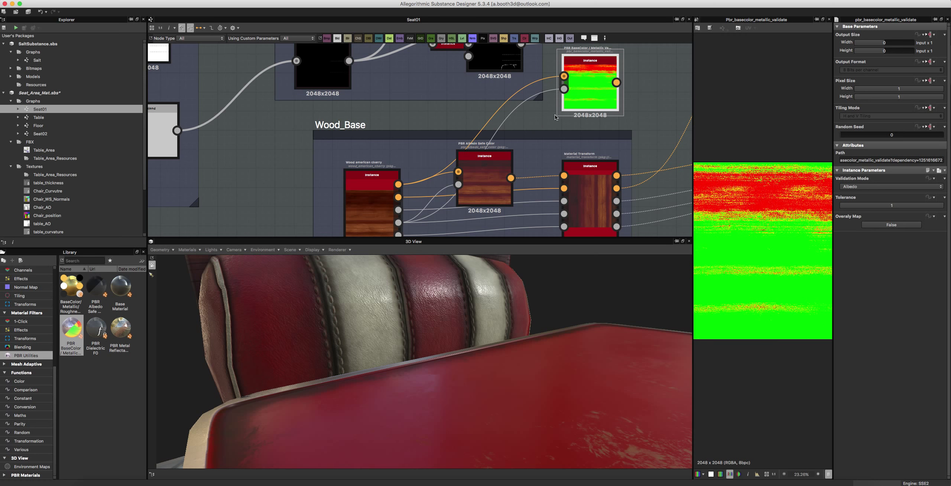
# Move the PBR Albedo Safe Color node lower in Wood_Base and connect Wood american cherry's base color directly to Material Transform.
pyautogui.scroll(-5, 511, 143)
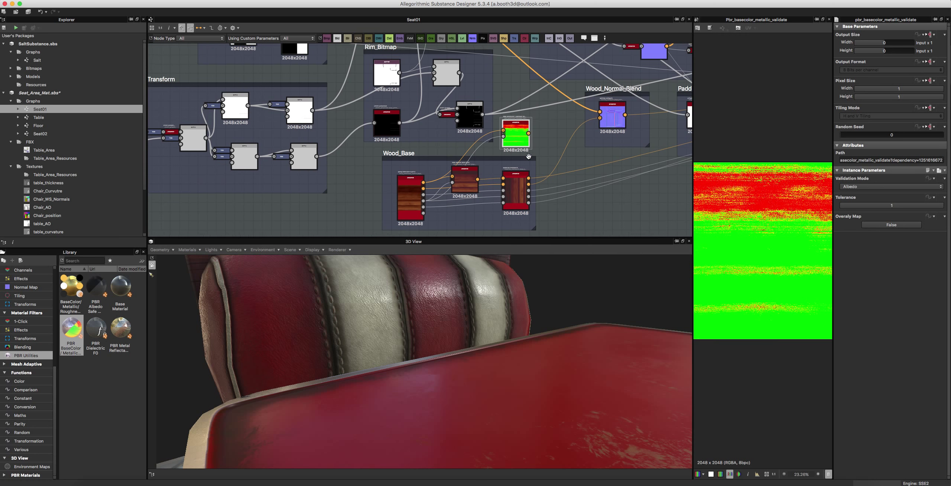
pyautogui.moveTo(510, 142); pyautogui.dragTo(492, 134)
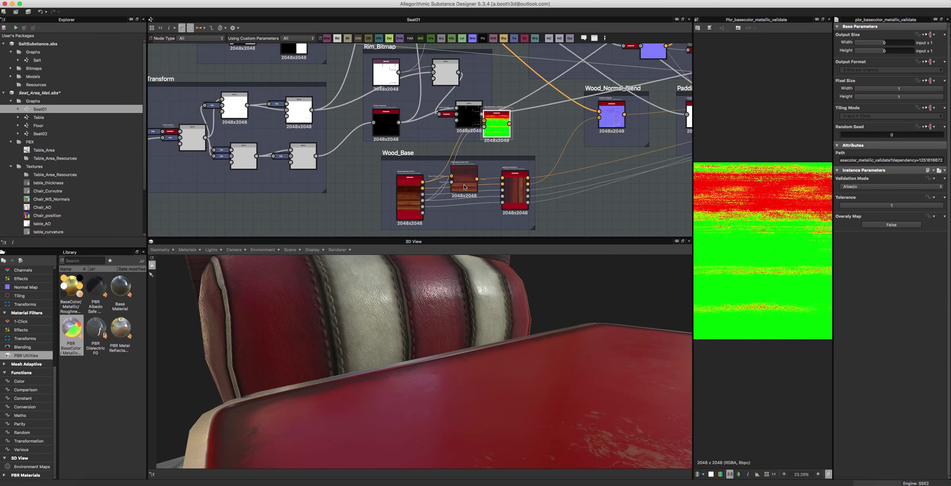
pyautogui.moveTo(463, 182); pyautogui.dragTo(464, 209)
pyautogui.moveTo(422, 182); pyautogui.dragTo(502, 178)
pyautogui.click(464, 208)
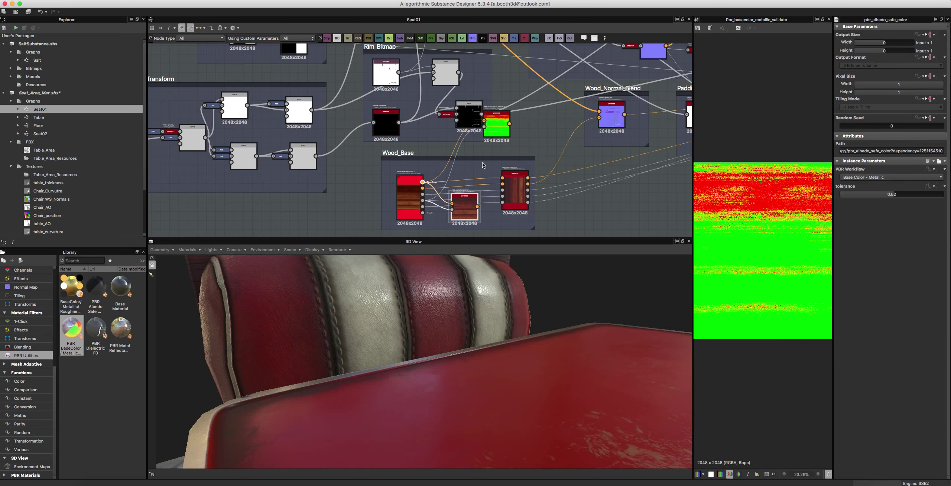
# Disconnect the PBR BaseColor / Metallic Validate node from the wood and move it between the Overal_Dirt and Outputs frames.
pyautogui.moveTo(498, 128); pyautogui.dragTo(609, 151)
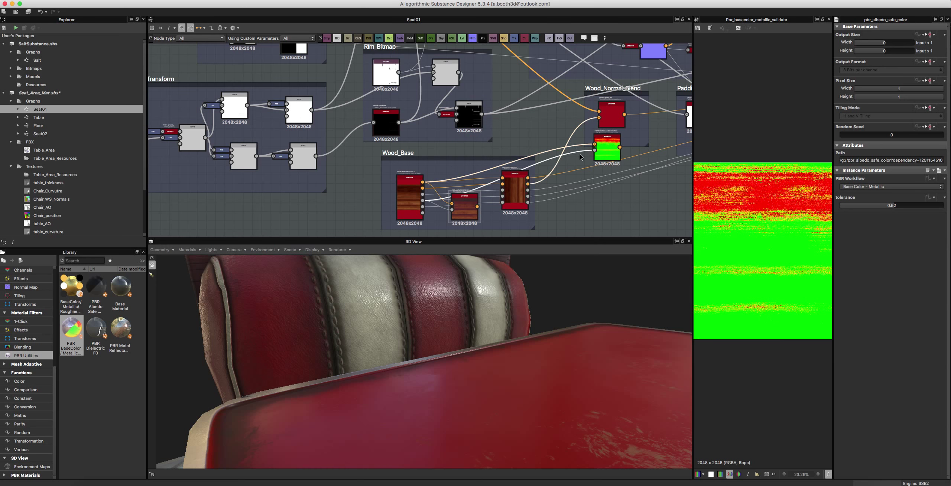
pyautogui.scroll(-6, 581, 153)
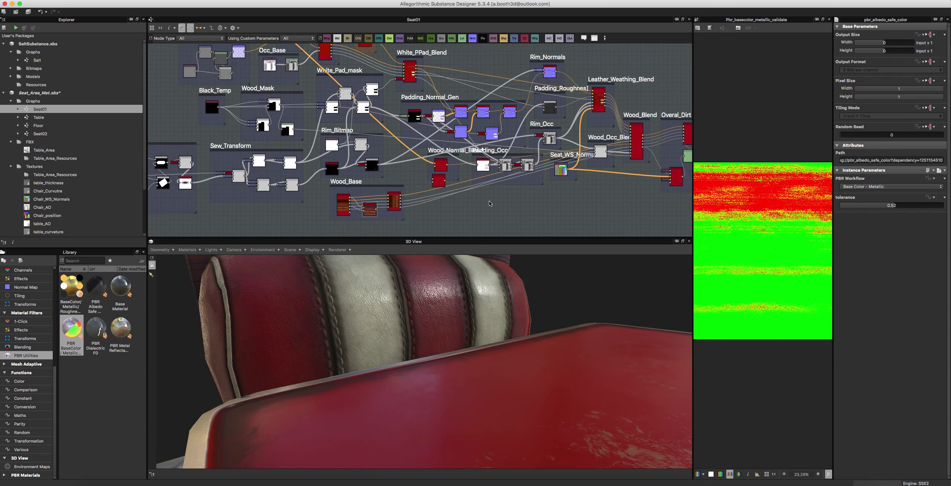
pyautogui.scroll(-3, 379, 301)
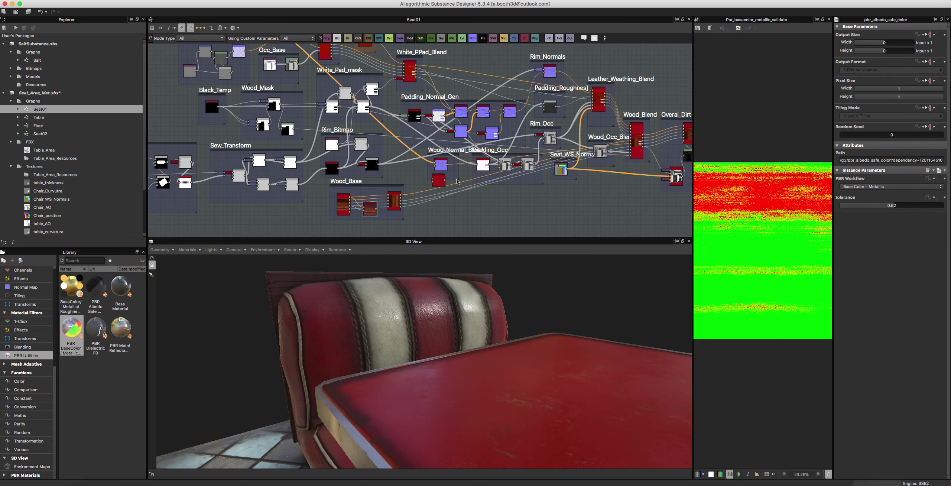
pyautogui.moveTo(439, 180); pyautogui.dragTo(665, 85)
pyautogui.moveTo(541, 194); pyautogui.dragTo(387, 251, button='middle')
pyautogui.moveTo(545, 167); pyautogui.dragTo(550, 150, button='middle')
pyautogui.scroll(2, 549, 145)
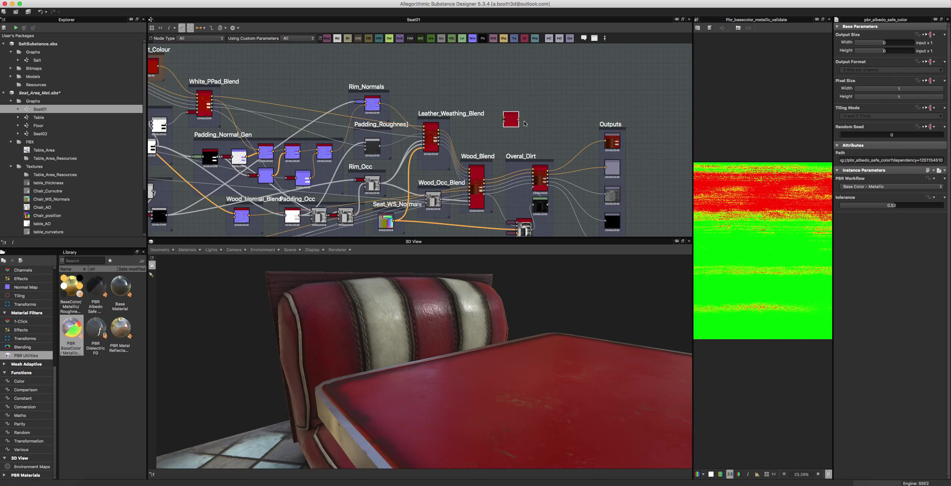
pyautogui.moveTo(517, 119); pyautogui.dragTo(592, 156)
# Connect Overal_Dirt's base color and metallic to the PBR BaseColor / Metallic Validate node, and its result to the Base Color output.
pyautogui.scroll(4, 586, 165)
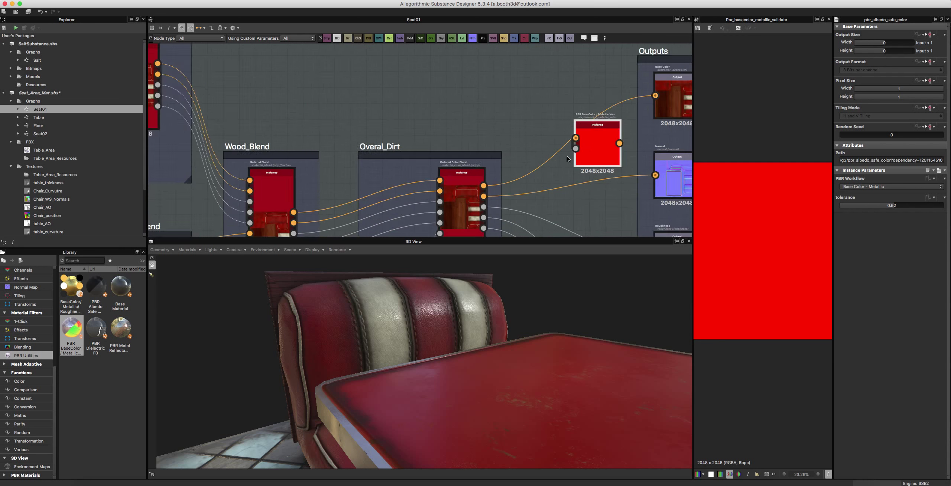
pyautogui.moveTo(467, 191); pyautogui.dragTo(578, 133)
pyautogui.scroll(-1, 579, 130)
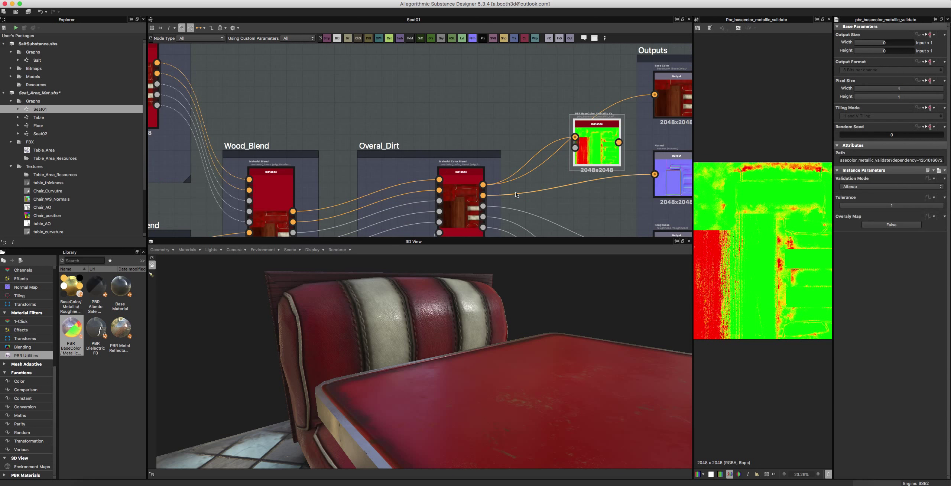
pyautogui.moveTo(483, 217); pyautogui.dragTo(653, 93)
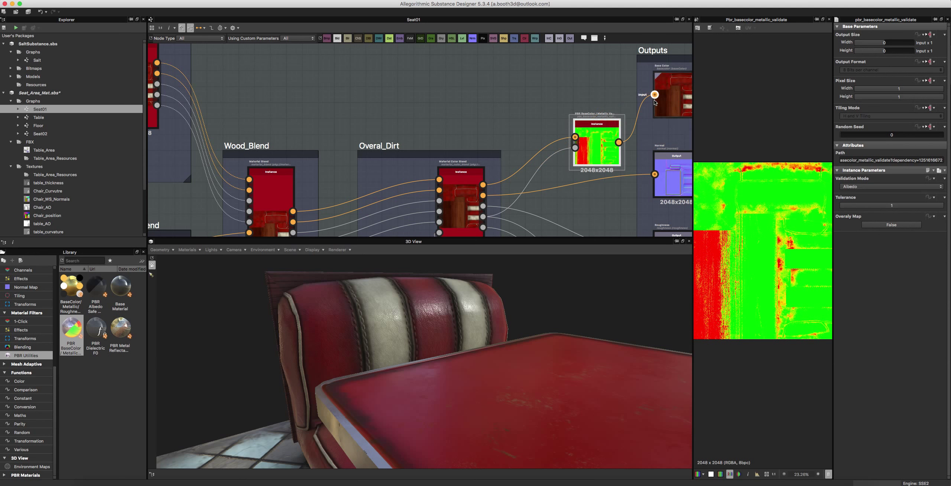
# Examine the validation colours on the booth seat and its wooden back in 3D, and the Wood_Base node connections.
pyautogui.scroll(-2, 580, 145)
pyautogui.scroll(-3, 564, 130)
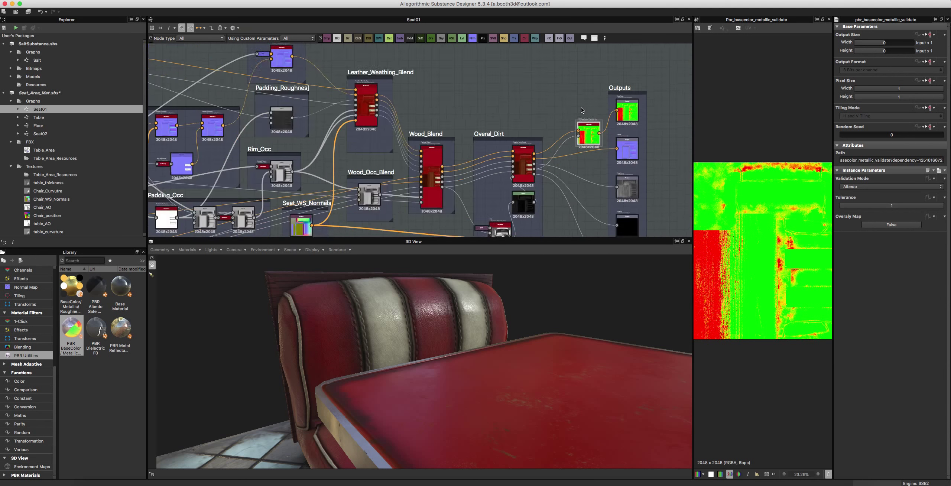
pyautogui.scroll(-5, 504, 324)
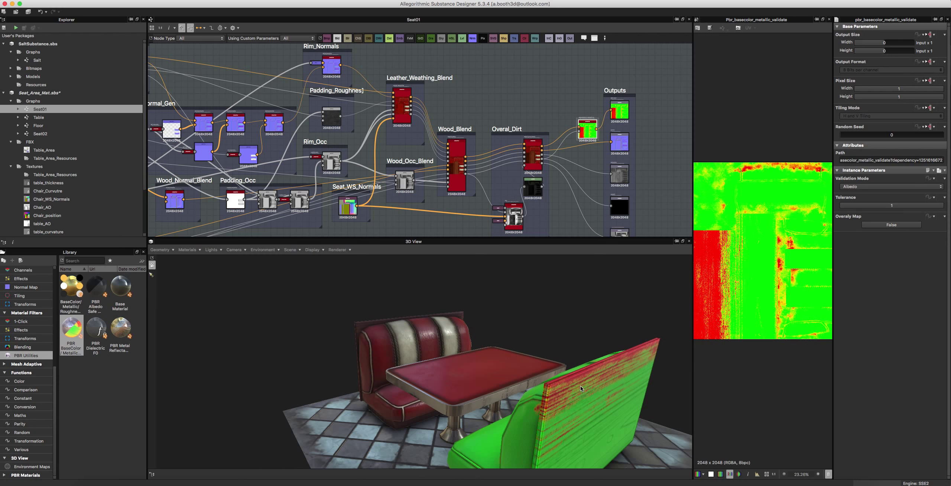
pyautogui.moveTo(581, 386); pyautogui.dragTo(529, 360)
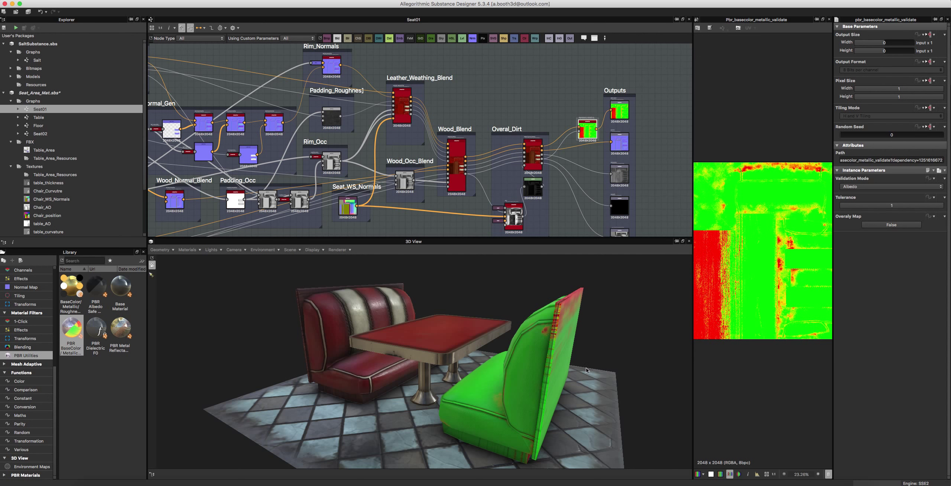
pyautogui.moveTo(529, 360); pyautogui.dragTo(483, 336)
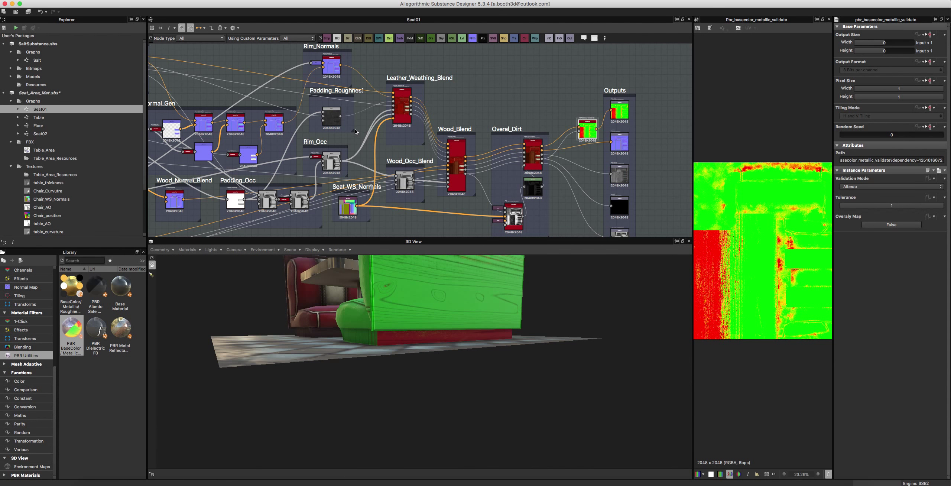
pyautogui.moveTo(160, 219); pyautogui.dragTo(431, 127, button='middle')
pyautogui.scroll(3, 413, 134)
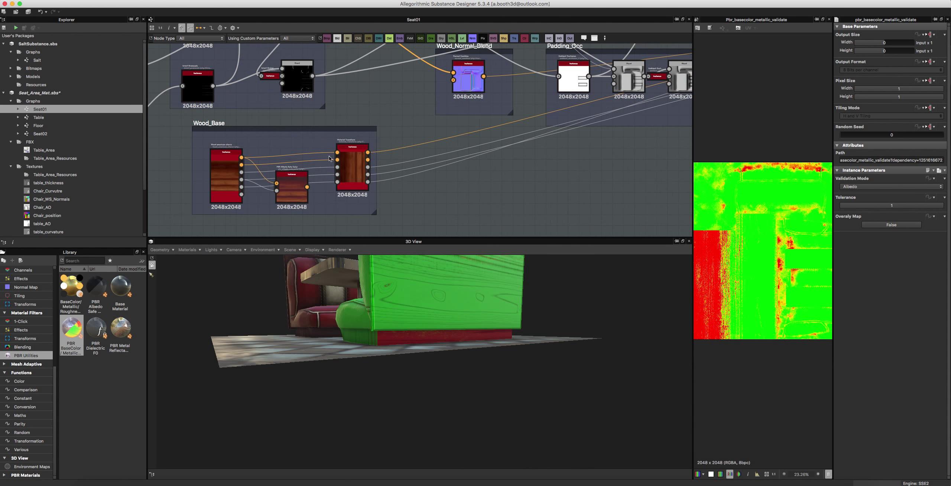
pyautogui.moveTo(226, 171); pyautogui.dragTo(304, 160, button='middle')
pyautogui.scroll(3, 304, 161)
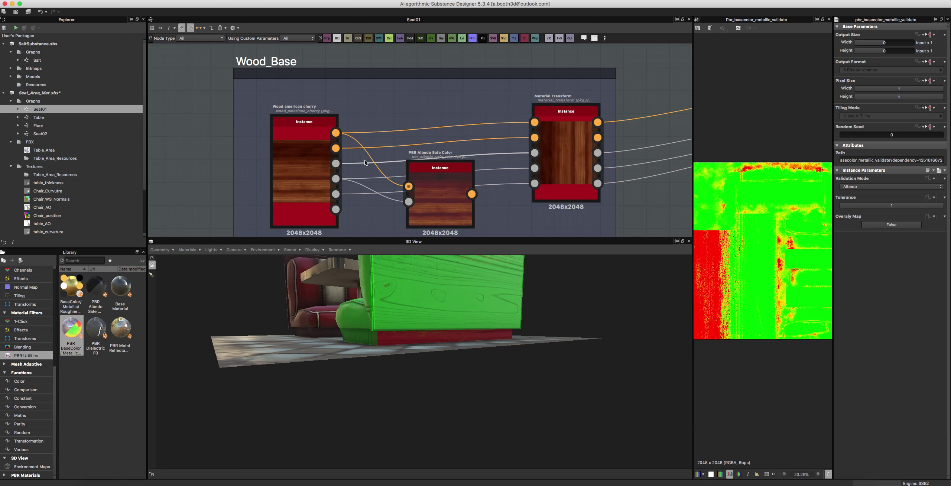
pyautogui.scroll(3, 399, 300)
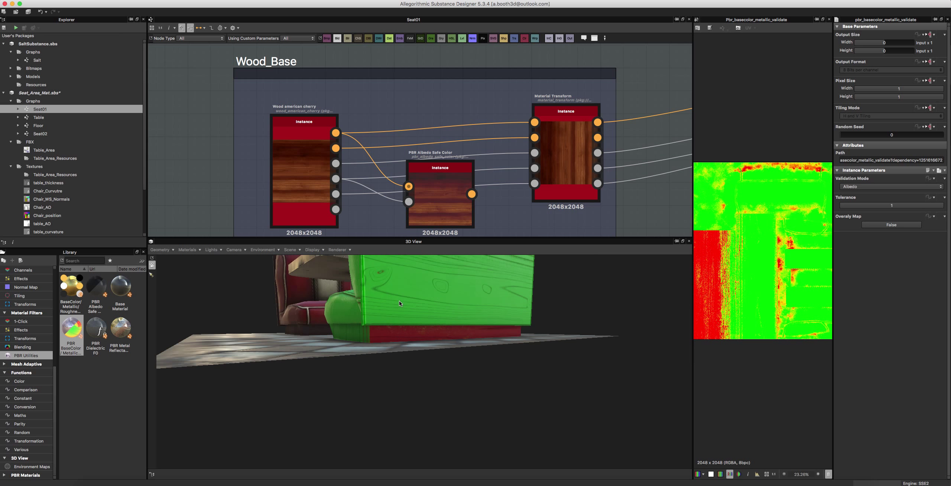
pyautogui.moveTo(397, 297); pyautogui.dragTo(389, 342, button='middle')
pyautogui.keyDown('alt'); pyautogui.moveTo(388, 342); pyautogui.dragTo(391, 356); pyautogui.keyUp('alt')
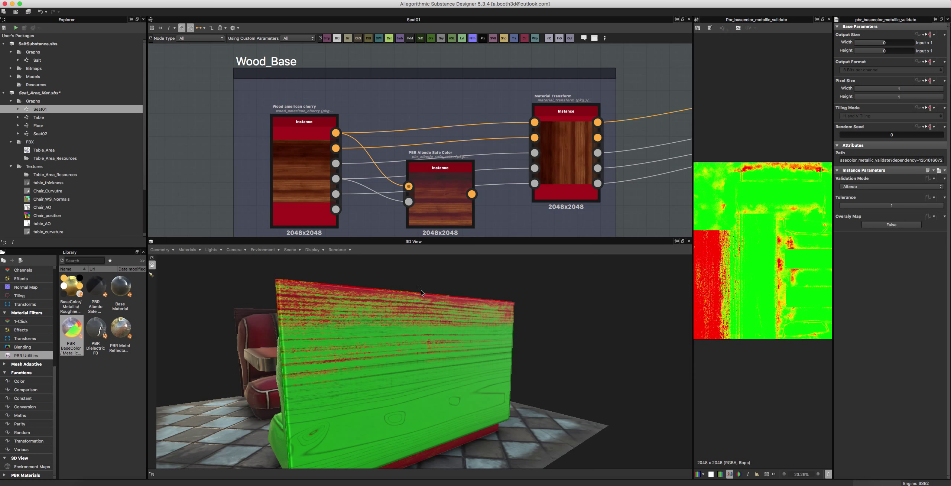
# Connect PBR Albedo Safe Color's output to Material Transform's base color input and place the node higher between the two wood nodes.
pyautogui.click(455, 183)
pyautogui.moveTo(473, 194); pyautogui.dragTo(534, 123)
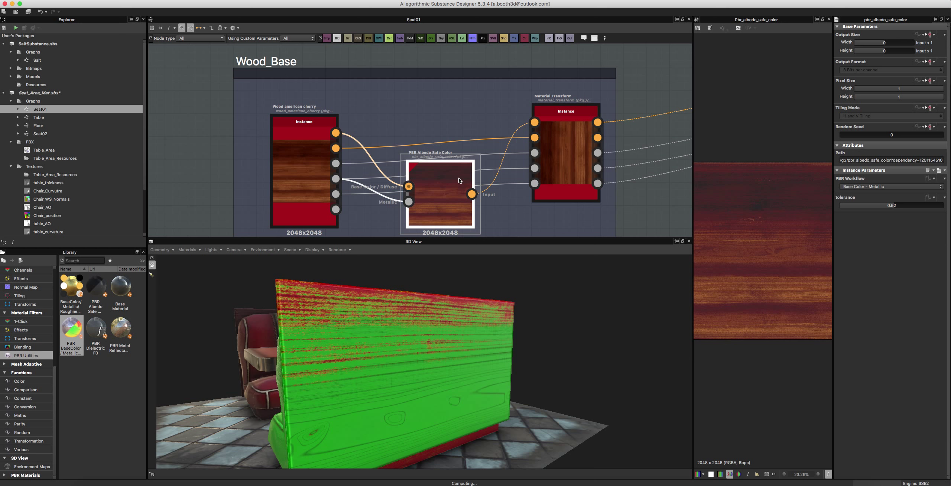
pyautogui.moveTo(458, 178); pyautogui.dragTo(456, 113)
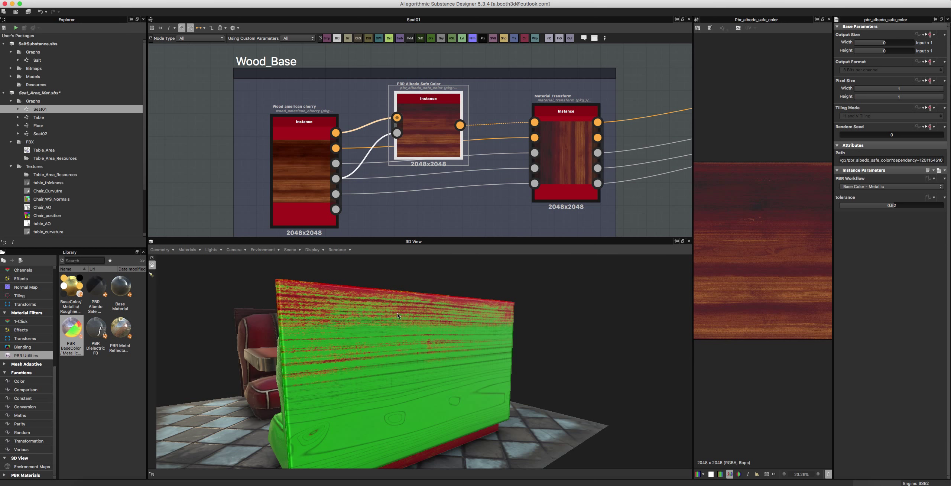
# Examine the corrected seat's validation colours from back and front, and trace the graph from Wood_Base to Outputs.
pyautogui.moveTo(440, 266); pyautogui.dragTo(361, 338, button='right')
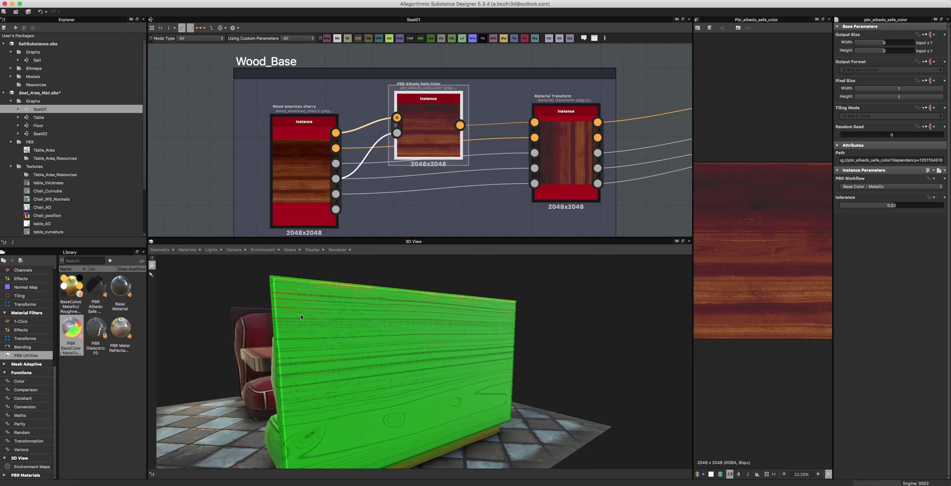
pyautogui.moveTo(301, 317); pyautogui.dragTo(459, 336)
pyautogui.moveTo(413, 387); pyautogui.dragTo(413, 389)
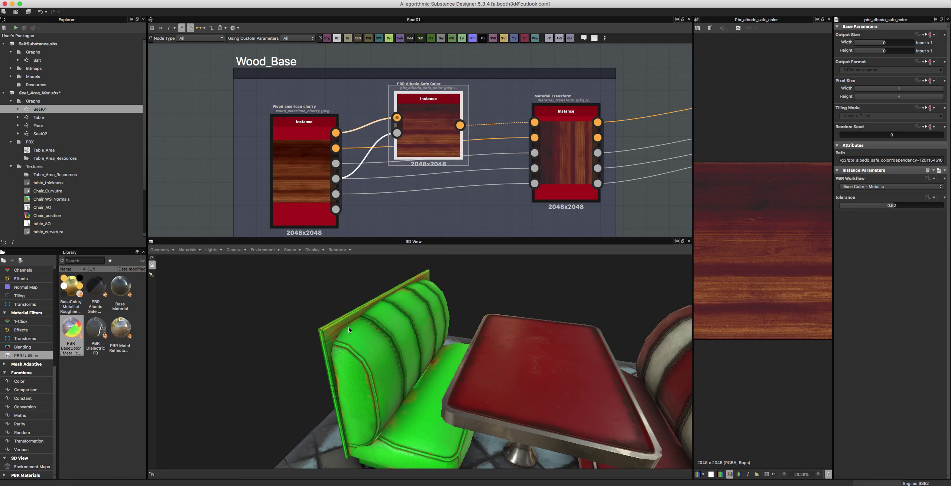
pyautogui.scroll(-8, 480, 125)
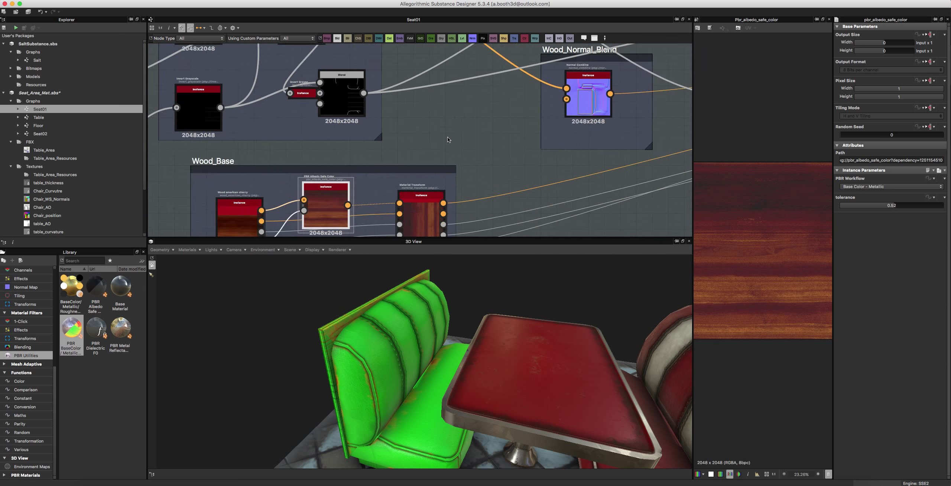
pyautogui.scroll(2, 545, 144)
pyautogui.moveTo(584, 89); pyautogui.dragTo(320, 145, button='middle')
pyautogui.moveTo(543, 113); pyautogui.dragTo(415, 91, button='middle')
pyautogui.moveTo(439, 155); pyautogui.dragTo(363, 108, button='middle')
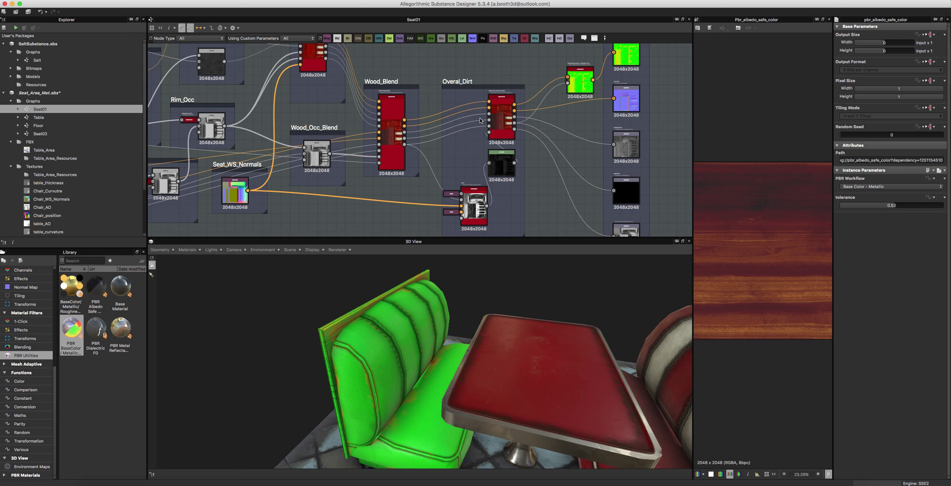
pyautogui.scroll(2, 501, 111)
pyautogui.moveTo(531, 119); pyautogui.dragTo(471, 167, button='middle')
pyautogui.scroll(-1, 520, 135)
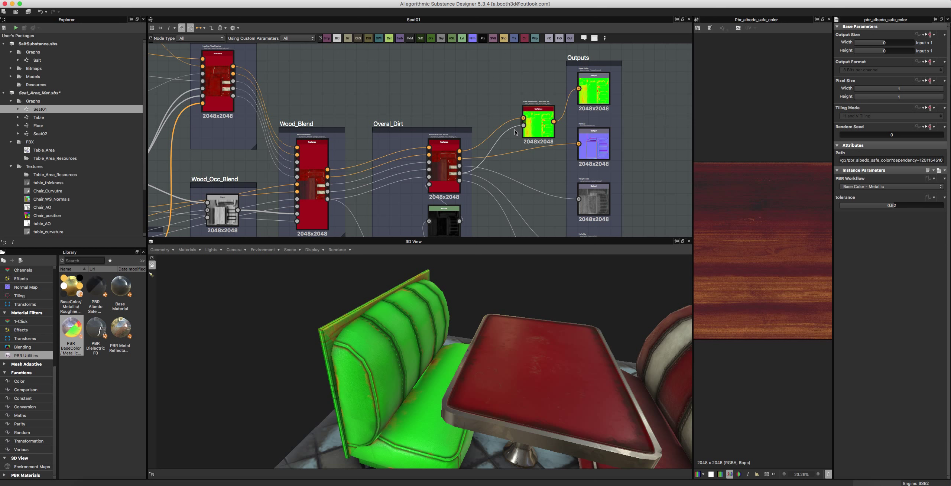
# Move the PBR BaseColor / Metallic Validate node above Overal_Dirt and connect Overal_Dirt's base color directly to the Base Color output.
pyautogui.moveTo(531, 133); pyautogui.dragTo(524, 120)
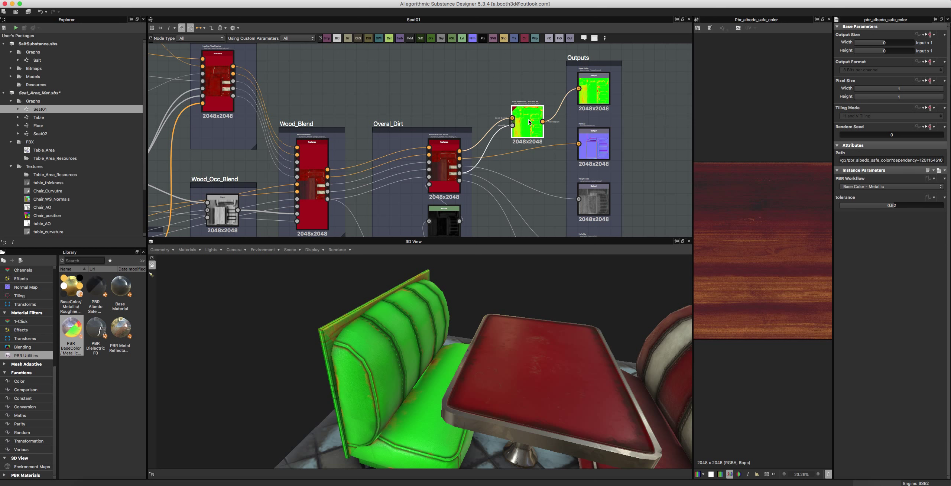
pyautogui.scroll(2, 502, 132)
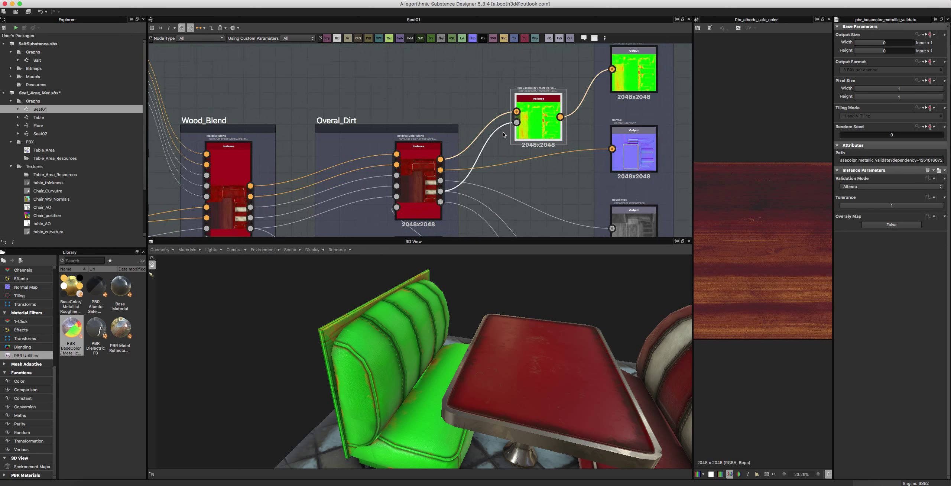
pyautogui.scroll(3, 560, 105)
pyautogui.scroll(-3, 543, 128)
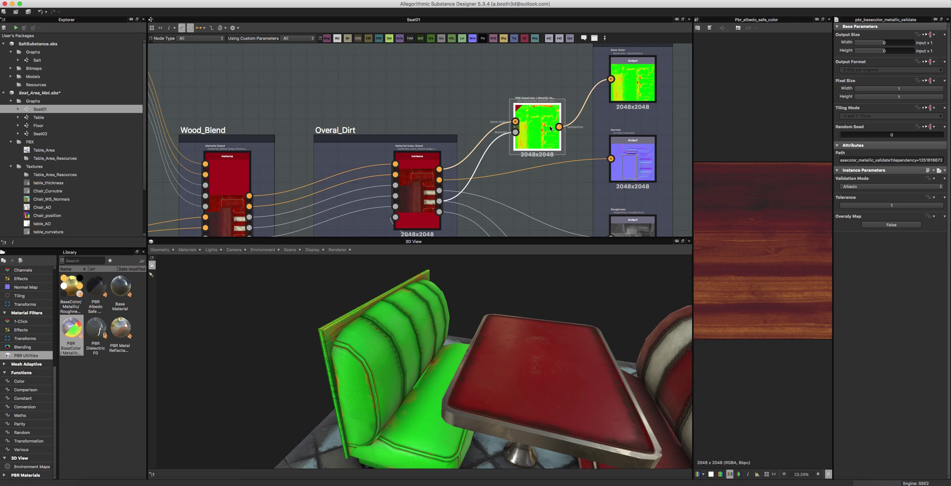
pyautogui.moveTo(491, 149); pyautogui.dragTo(556, 112, button='middle')
pyautogui.scroll(-2, 535, 116)
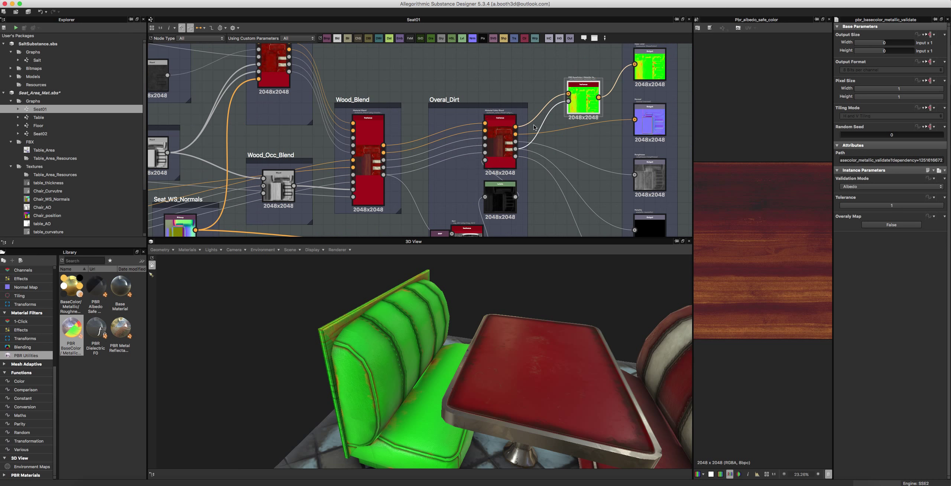
pyautogui.moveTo(513, 133)
pyautogui.mouseDown(button='middle')
pyautogui.moveTo(544, 132)
pyautogui.moveTo(520, 146)
pyautogui.mouseUp(button='middle')
pyautogui.moveTo(576, 99); pyautogui.dragTo(499, 48)
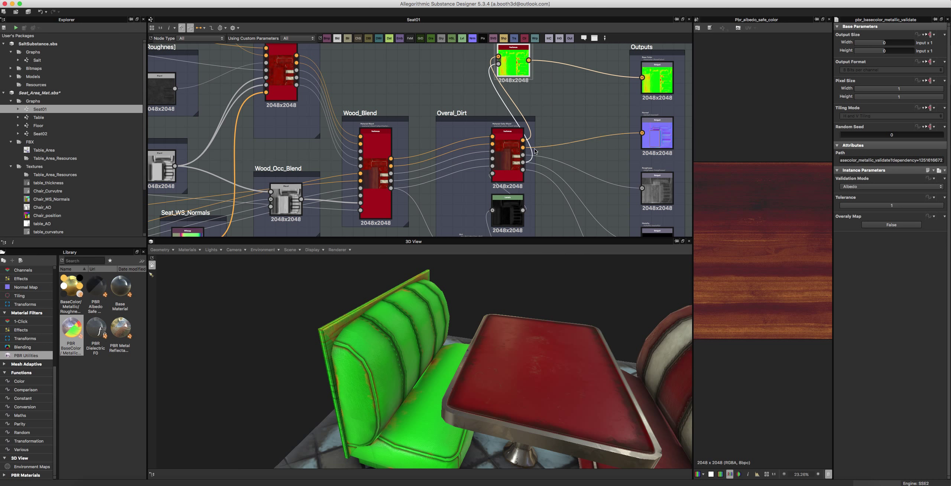
pyautogui.moveTo(523, 140); pyautogui.dragTo(642, 77)
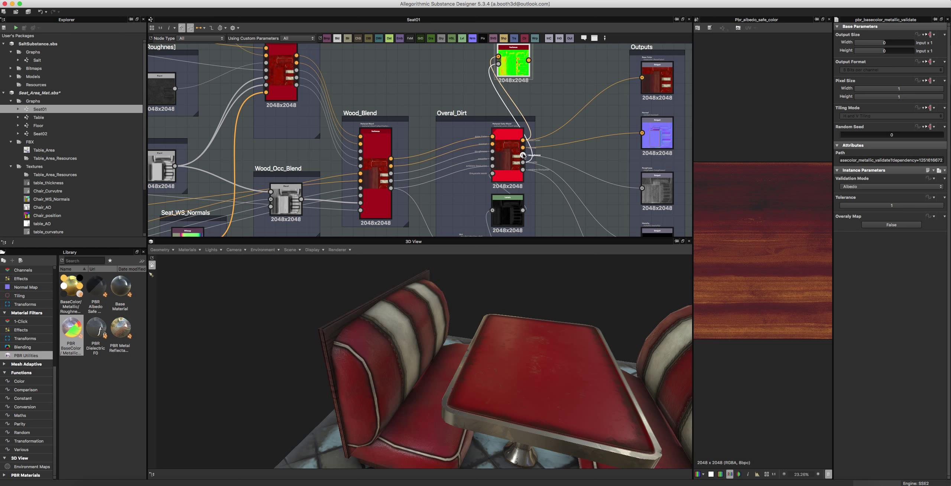
# Connect Wood american cherry's base color directly to Material Transform and move PBR Albedo Safe Color to Wood_Base's lower edge.
pyautogui.scroll(-3, 470, 164)
pyautogui.moveTo(469, 164); pyautogui.dragTo(656, 74, button='middle')
pyautogui.moveTo(433, 134); pyautogui.dragTo(569, 118, button='middle')
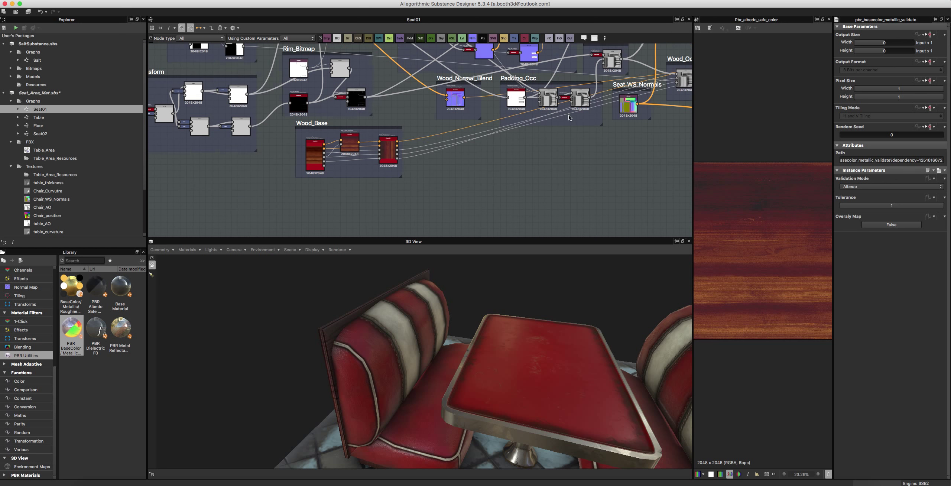
pyautogui.scroll(2, 423, 133)
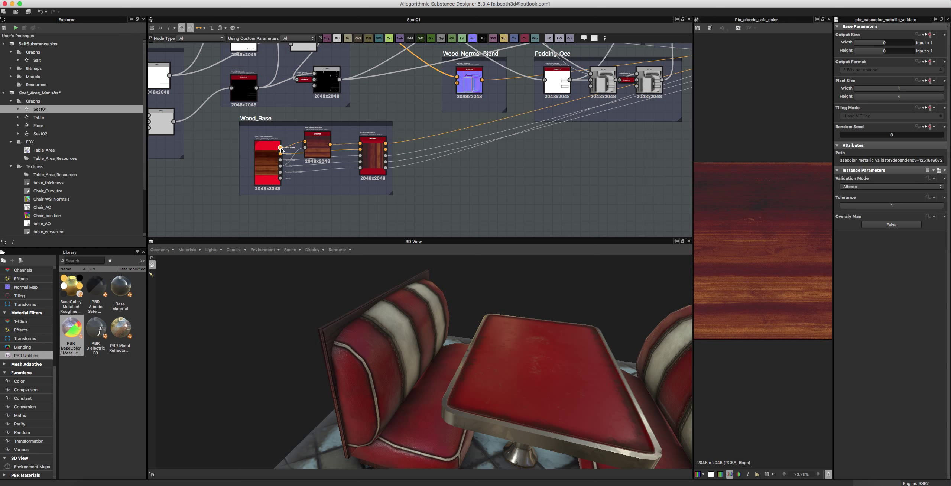
pyautogui.moveTo(316, 149); pyautogui.dragTo(316, 203)
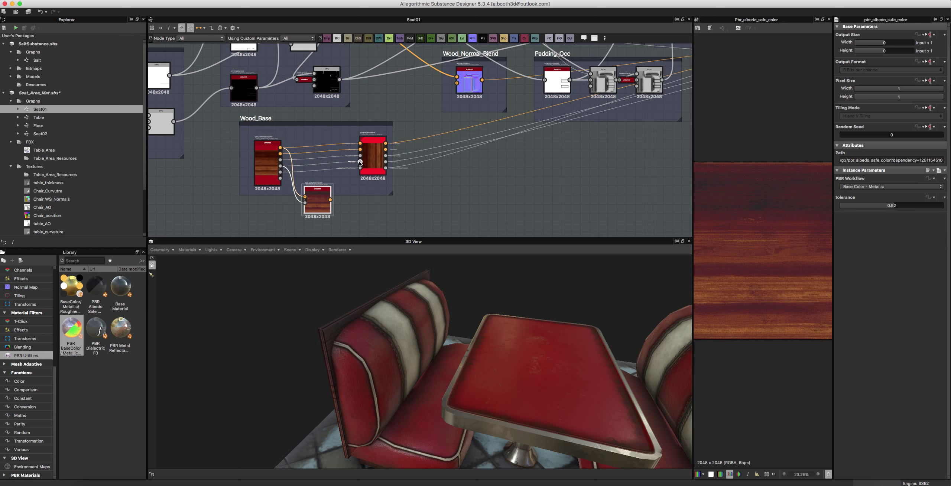
# Disconnect the PBR Albedo Safe Color node from the wood and place it between the Wood_Blend and Overal_Dirt frames.
pyautogui.moveTo(316, 201); pyautogui.dragTo(621, 190)
pyautogui.moveTo(580, 167); pyautogui.dragTo(563, 212)
pyautogui.press('Delete')
pyautogui.scroll(-3, 577, 201)
pyautogui.moveTo(548, 206); pyautogui.dragTo(361, 230, button='middle')
pyautogui.moveTo(420, 217); pyautogui.dragTo(620, 102)
# Move the Outputs frame with its nodes farther away from the Overal_Dirt frame.
pyautogui.moveTo(631, 132); pyautogui.dragTo(438, 173, button='middle')
pyautogui.moveTo(563, 75); pyautogui.dragTo(659, 79)
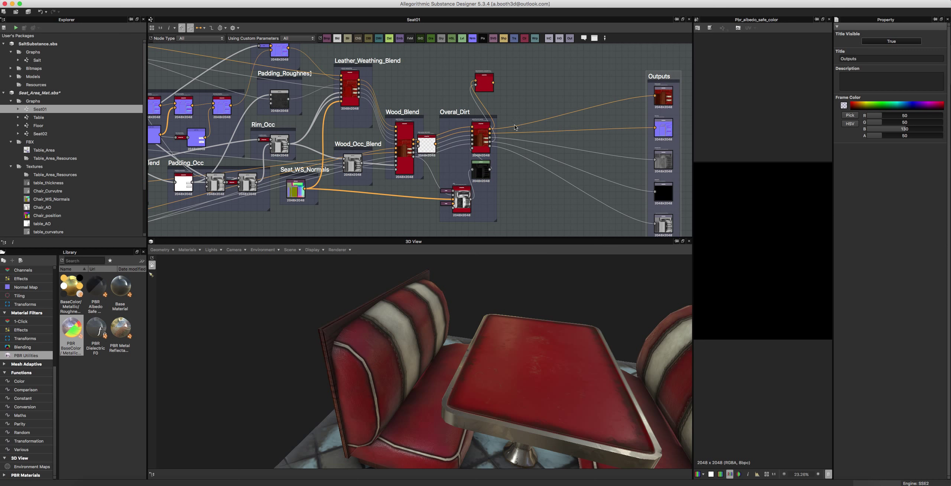
# Move PBR Albedo Safe Color between Overal_Dirt and Outputs, then route Overal_Dirt's base colour through it into the Base Color output.
pyautogui.moveTo(429, 142); pyautogui.dragTo(551, 97)
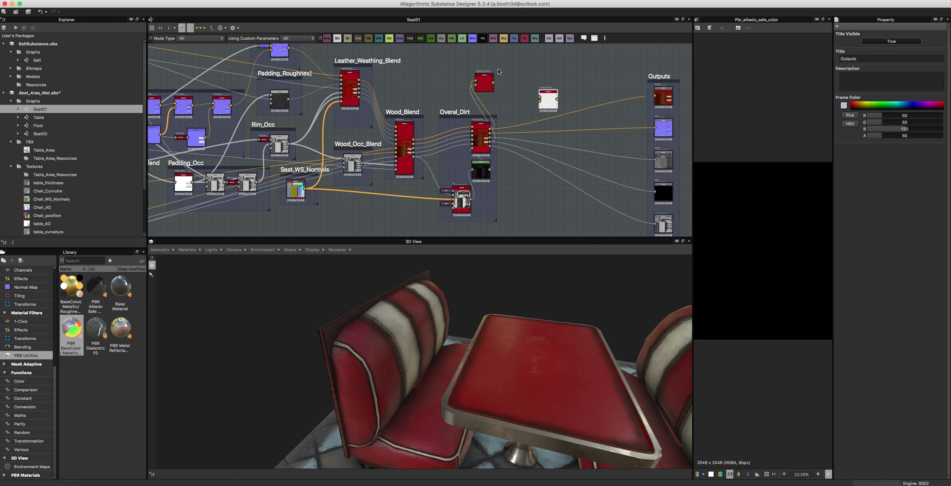
pyautogui.moveTo(485, 79); pyautogui.dragTo(571, 43)
pyautogui.moveTo(490, 131)
pyautogui.mouseDown()
pyautogui.moveTo(539, 100)
pyautogui.moveTo(524, 130)
pyautogui.moveTo(491, 145)
pyautogui.mouseUp()
pyautogui.moveTo(558, 102); pyautogui.dragTo(655, 99)
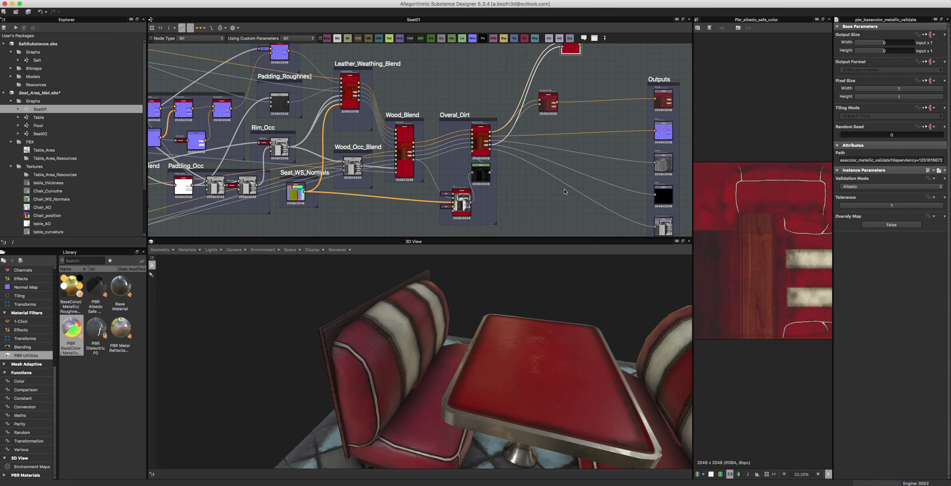
# Insert PBR BaseColor / Metallic Validate between PBR Albedo Safe Color and the Base Color output, and inspect the validation map on the seat.
pyautogui.moveTo(559, 201); pyautogui.dragTo(469, 203, button='middle')
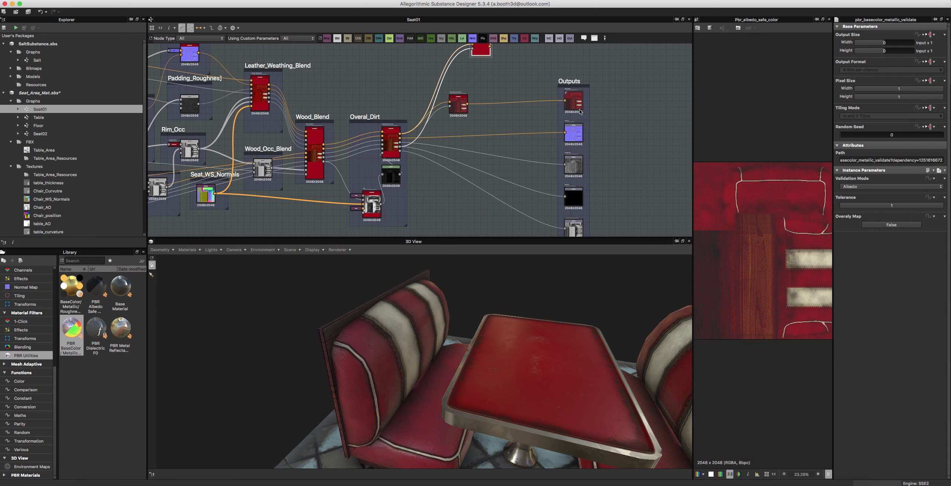
pyautogui.scroll(3, 566, 99)
pyautogui.scroll(-3, 503, 117)
pyautogui.moveTo(464, 57); pyautogui.dragTo(551, 113)
pyautogui.press('super+z')
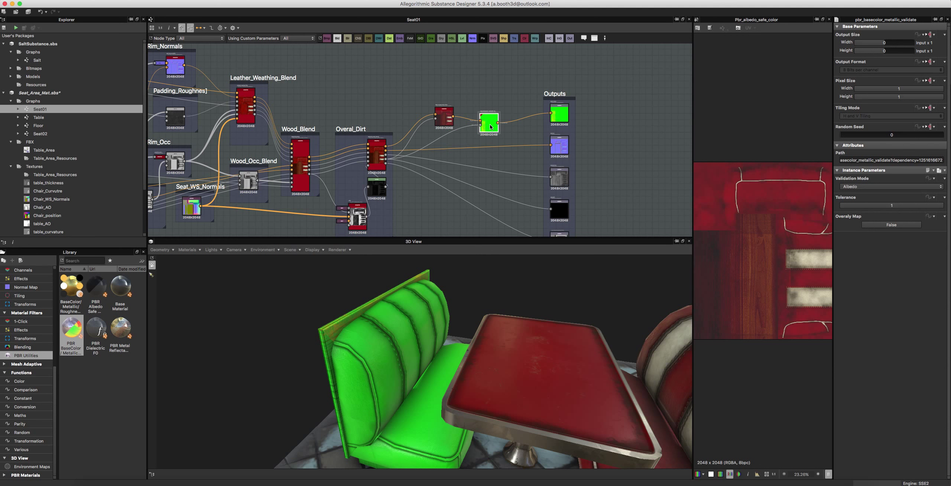
pyautogui.doubleClick(490, 127)
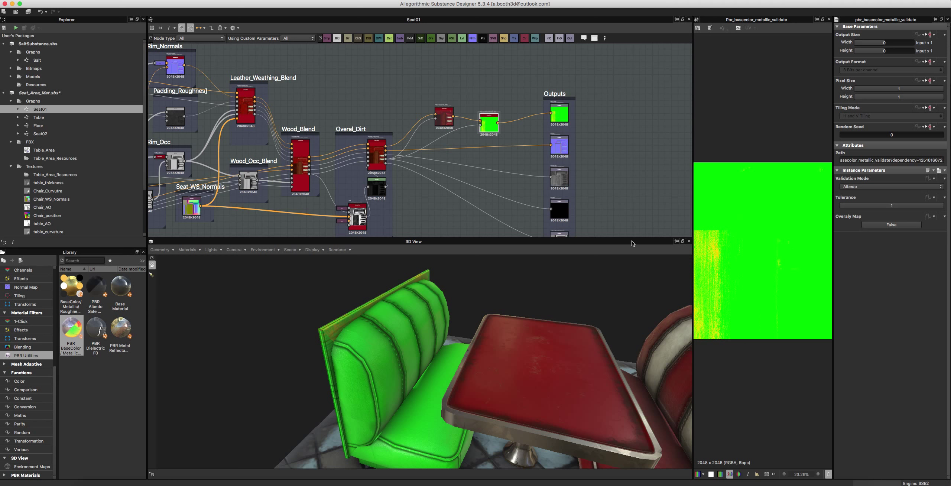
pyautogui.scroll(3, 443, 205)
pyautogui.moveTo(383, 326); pyautogui.dragTo(385, 300)
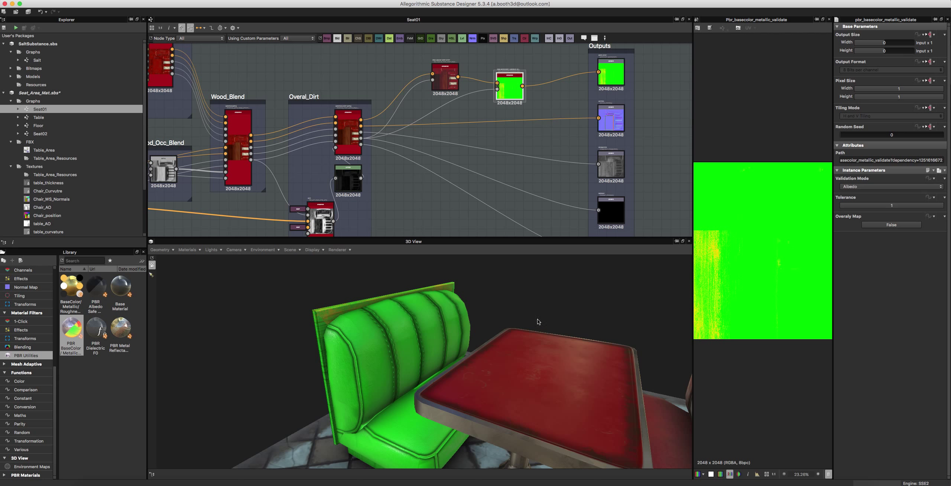
pyautogui.moveTo(327, 386); pyautogui.dragTo(540, 388)
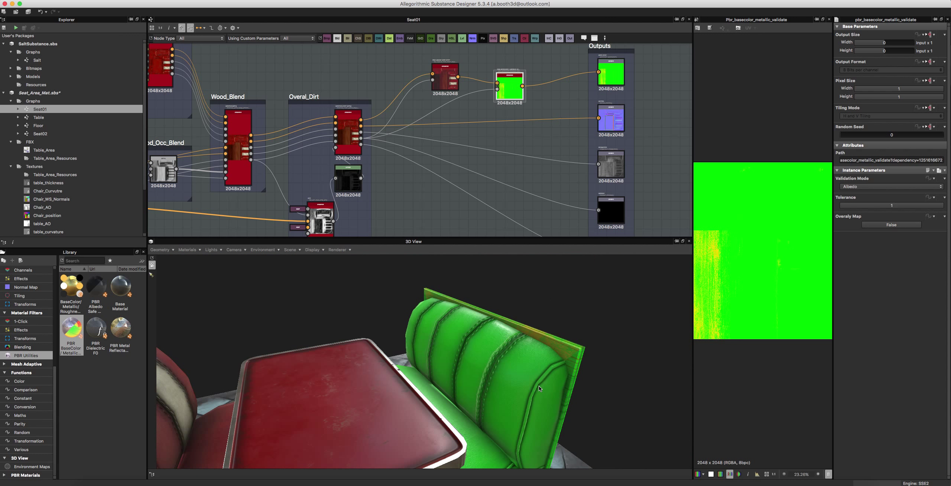
# Reconnect PBR Albedo Safe Color directly to the Base Color output and delete the PBR BaseColor / Metallic Validate node.
pyautogui.moveTo(508, 103); pyautogui.dragTo(507, 121)
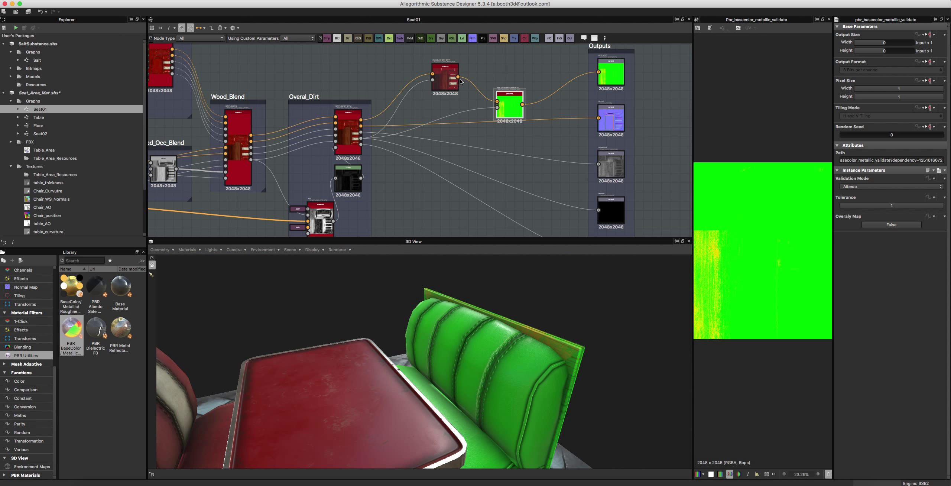
pyautogui.moveTo(458, 77); pyautogui.dragTo(599, 72)
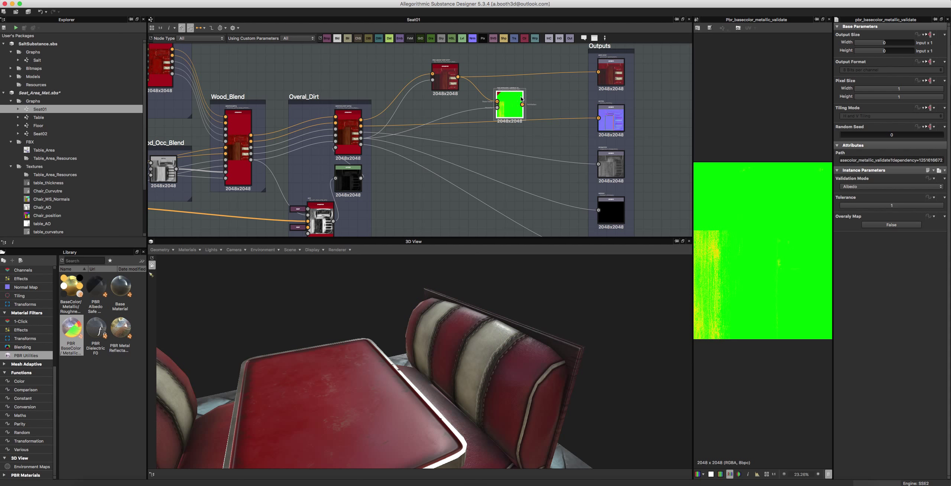
pyautogui.press('Delete')
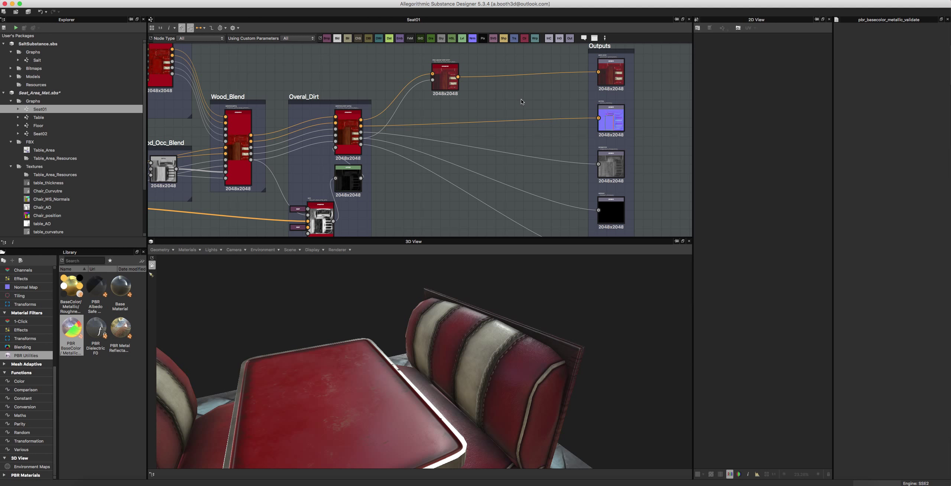
# Compare Overal_Dirt's base colour with the PBR Albedo Safe Color result and set the safe colour node's tolerance to 0.41.
pyautogui.doubleClick(445, 77)
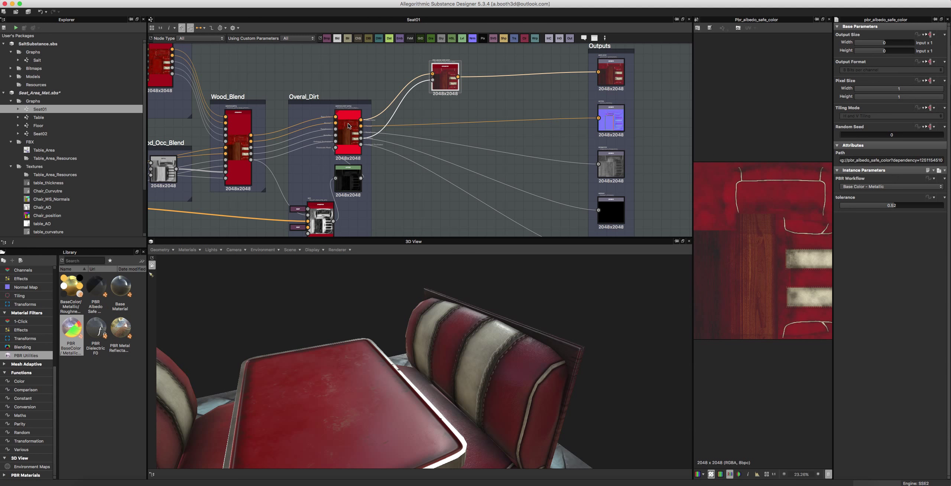
pyautogui.scroll(-1, 813, 287)
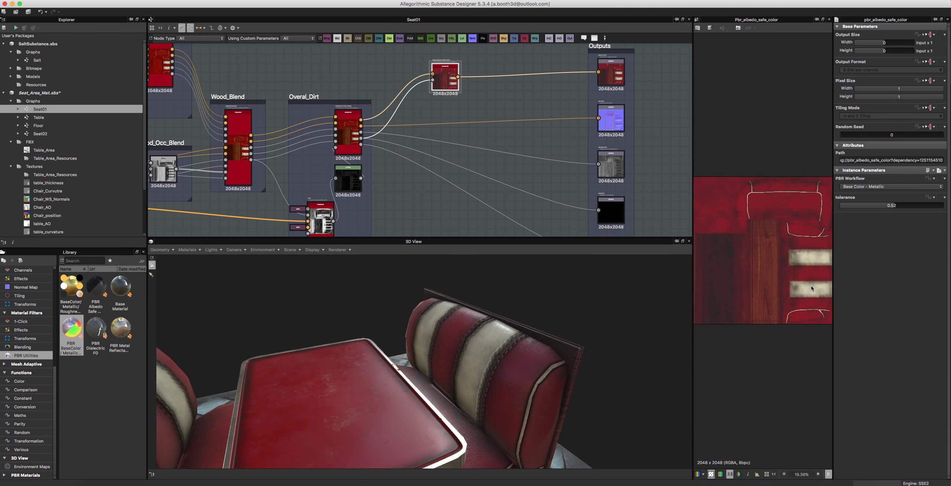
pyautogui.scroll(-1, 759, 256)
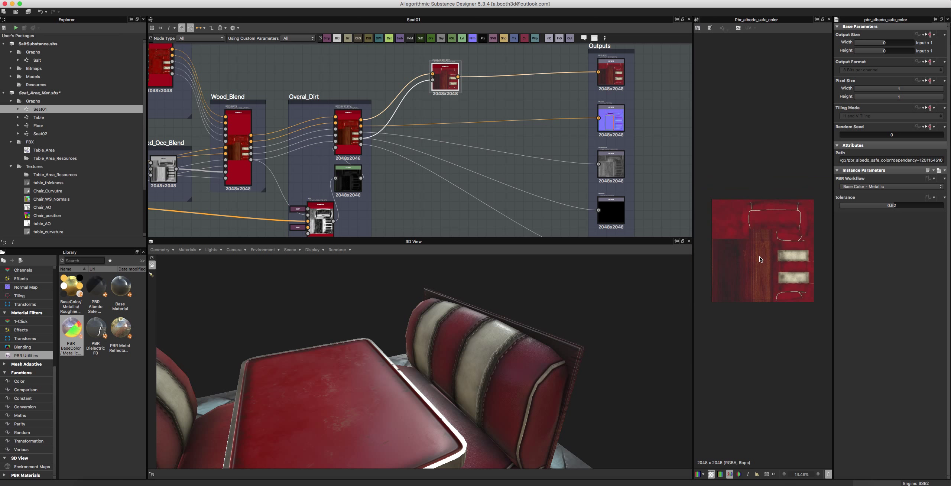
pyautogui.click(345, 140)
pyautogui.doubleClick(348, 133)
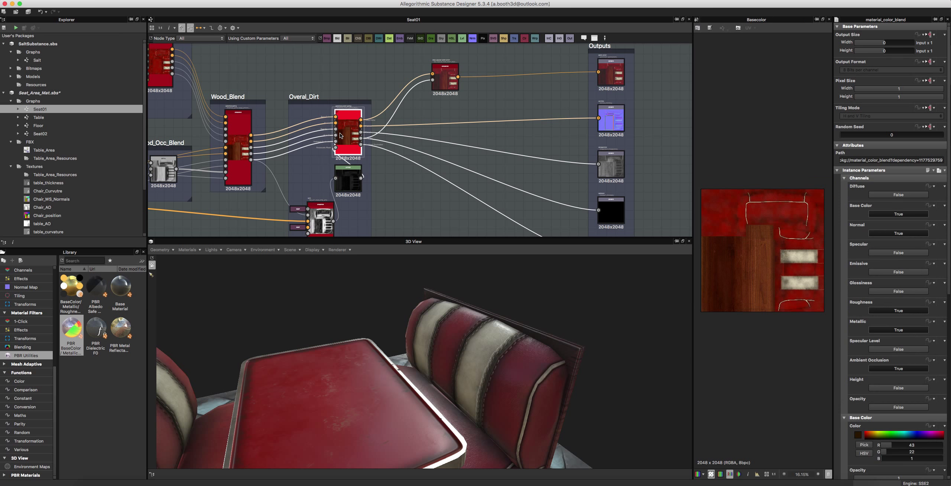
pyautogui.doubleClick(444, 80)
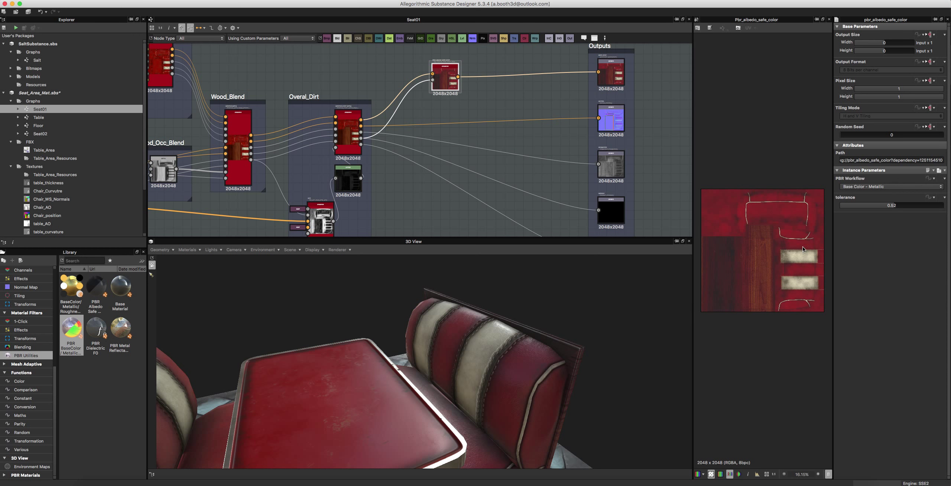
pyautogui.click(883, 207)
# Examine the transform and Blend nodes that build the Wood_Mask and White_Pad_mask frames.
pyautogui.scroll(-4, 402, 188)
pyautogui.moveTo(345, 183); pyautogui.dragTo(441, 132, button='middle')
pyautogui.scroll(3, 439, 132)
pyautogui.moveTo(395, 114); pyautogui.dragTo(544, 183, button='middle')
pyautogui.moveTo(523, 112); pyautogui.dragTo(612, 90, button='middle')
pyautogui.moveTo(450, 177); pyautogui.dragTo(491, 148, button='middle')
pyautogui.scroll(3, 401, 124)
pyautogui.moveTo(416, 121); pyautogui.dragTo(698, 118, button='middle')
pyautogui.moveTo(442, 139); pyautogui.dragTo(436, 193, button='middle')
pyautogui.scroll(-3, 427, 155)
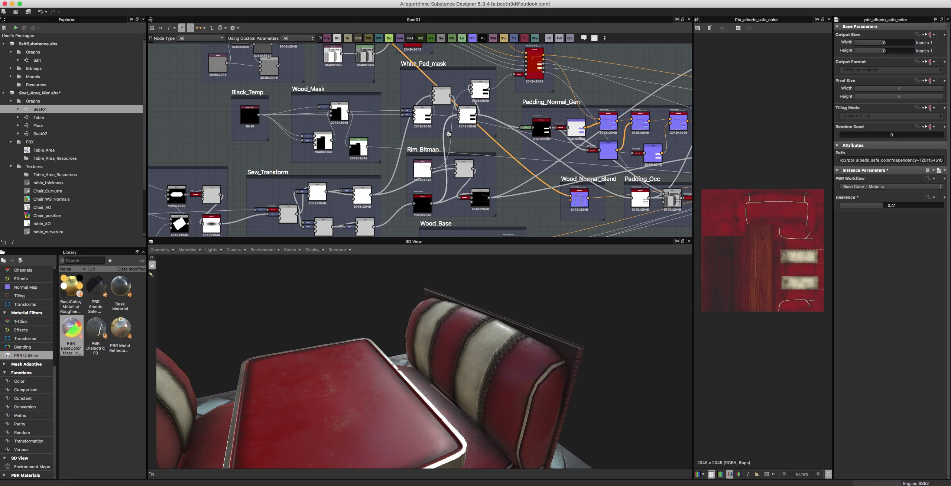
pyautogui.moveTo(449, 134); pyautogui.dragTo(387, 149, button='middle')
pyautogui.scroll(3, 380, 134)
pyautogui.click(422, 133)
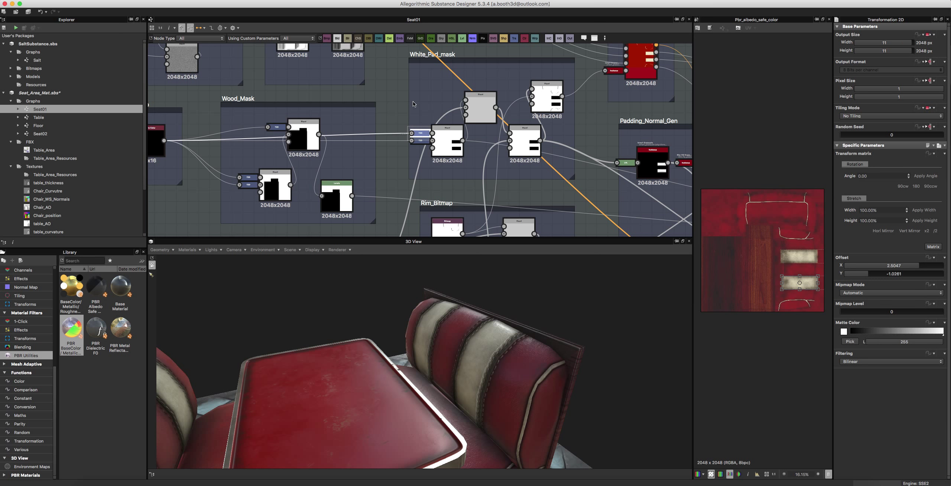
pyautogui.click(301, 135)
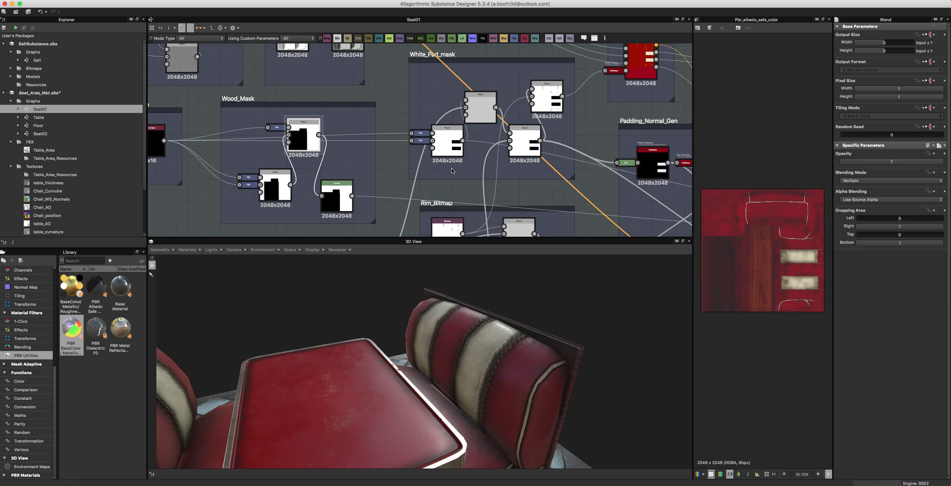
# Preview the first Blend node in White_Pad_mask and move the node slightly within its frame.
pyautogui.doubleClick(451, 141)
pyautogui.scroll(5, 452, 141)
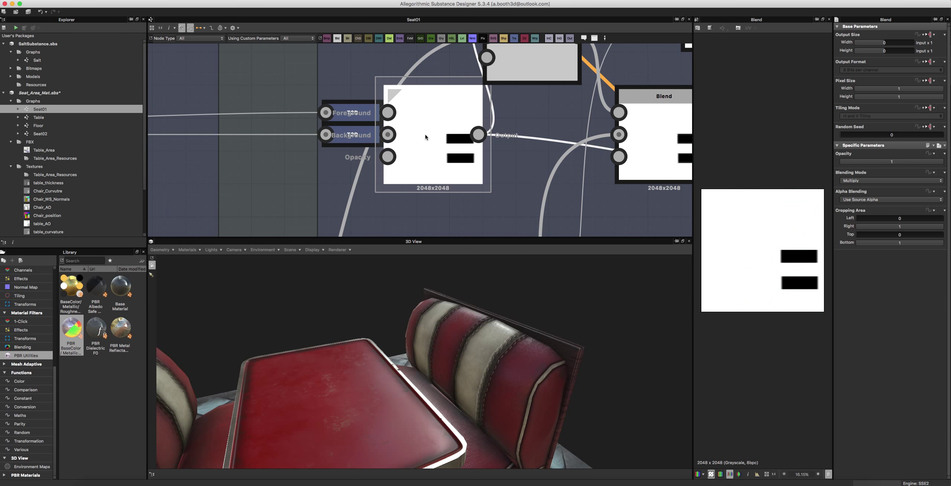
pyautogui.moveTo(426, 137); pyautogui.dragTo(454, 156)
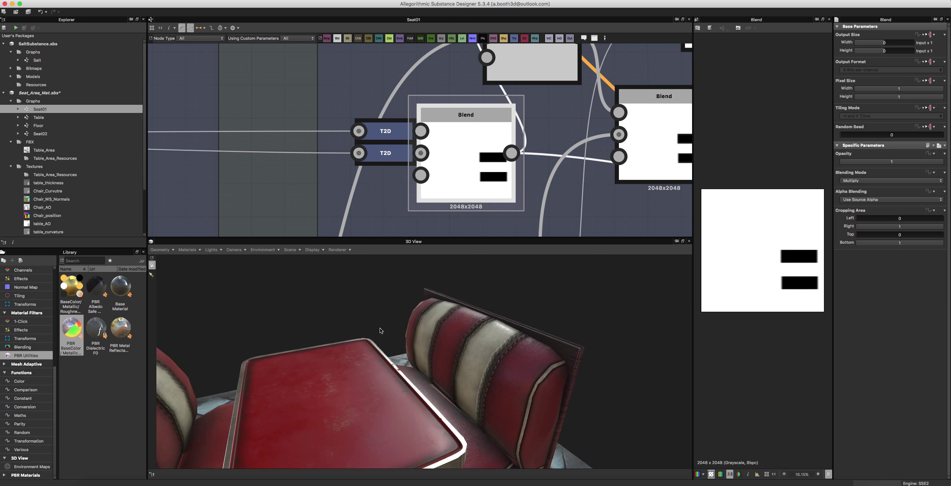
# Examine the remaining White_Pad_mask Blend nodes and preview the final Blend that combines the pad mask with the rim lines.
pyautogui.scroll(-3, 453, 330)
pyautogui.scroll(-4, 467, 145)
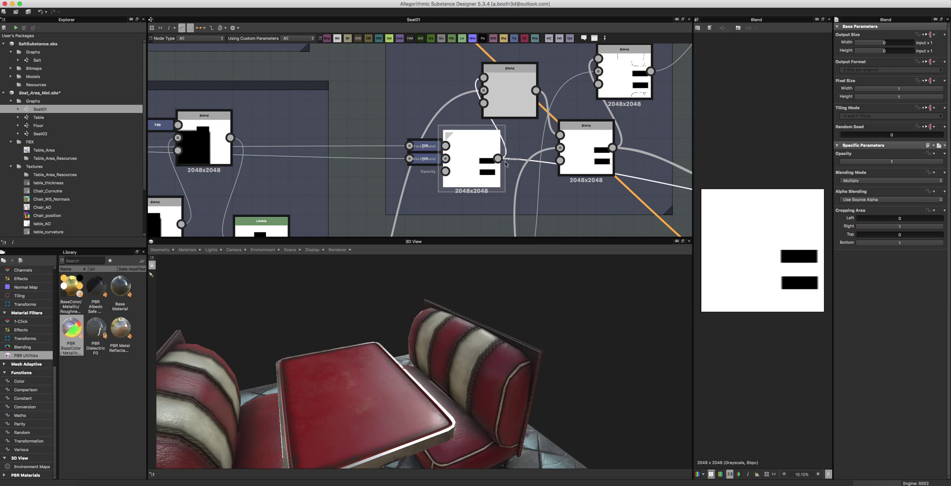
pyautogui.moveTo(515, 163); pyautogui.dragTo(390, 148, button='middle')
pyautogui.click(379, 57)
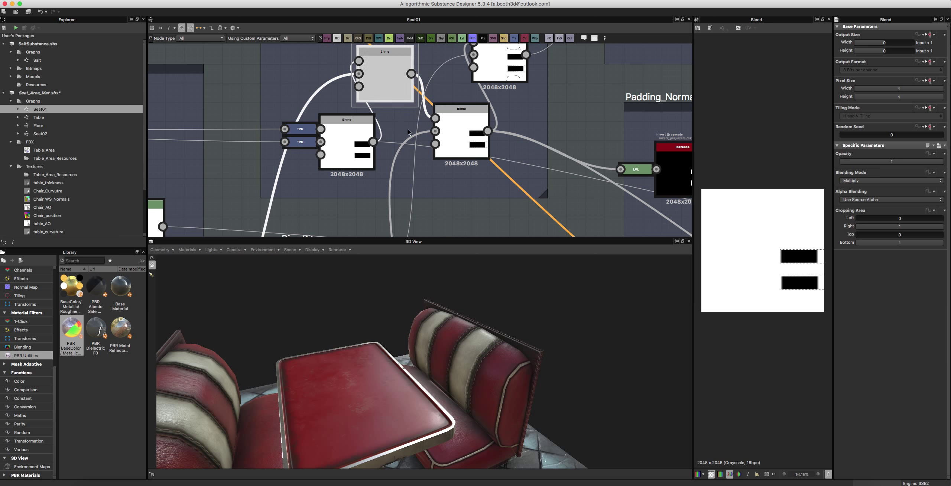
pyautogui.scroll(-4, 502, 87)
pyautogui.scroll(5, 406, 138)
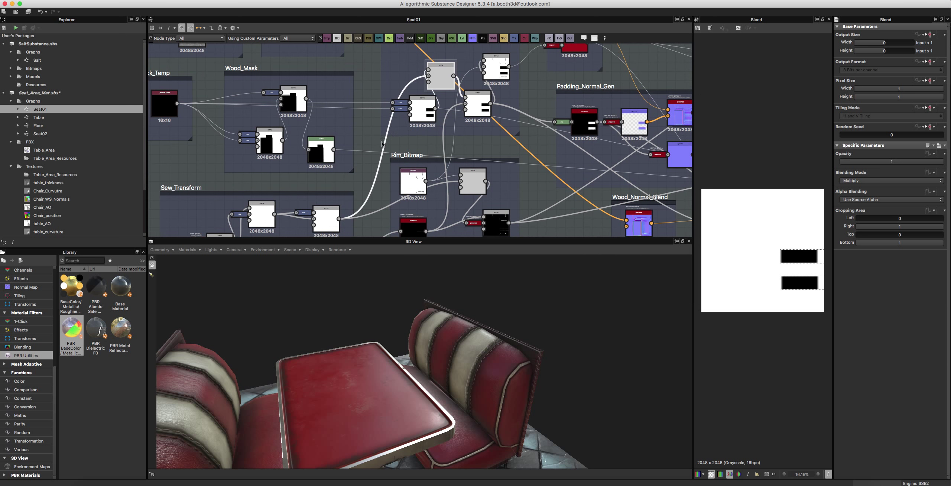
pyautogui.moveTo(449, 134); pyautogui.dragTo(396, 152, button='middle')
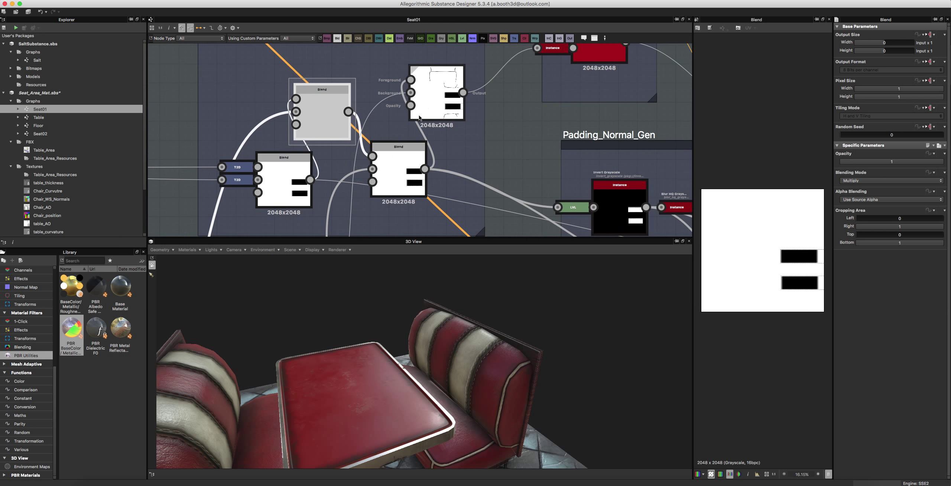
pyautogui.click(435, 91)
pyautogui.scroll(4, 783, 214)
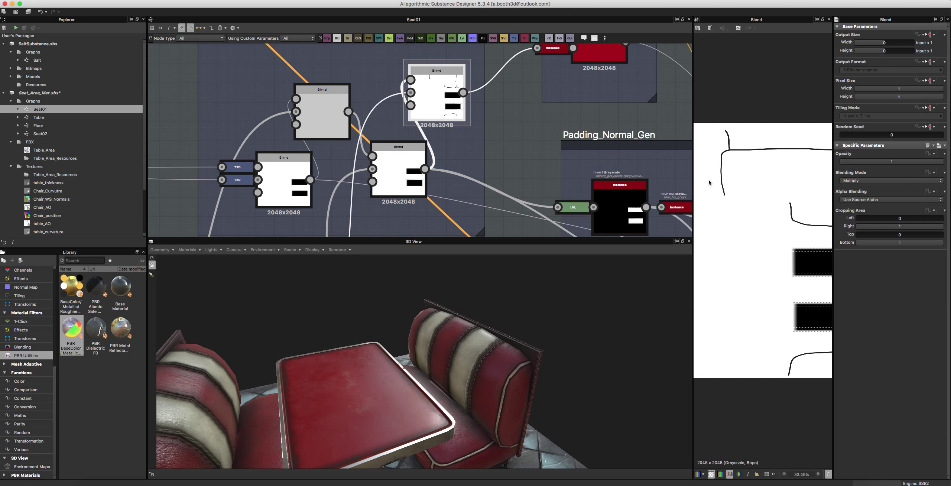
# Trace the mask inputs back through Sew_Transform to Rim_Bitmap and examine the rim bitmap's lines in the 2D preview.
pyautogui.moveTo(386, 223); pyautogui.dragTo(463, 125, button='middle')
pyautogui.scroll(-4, 464, 125)
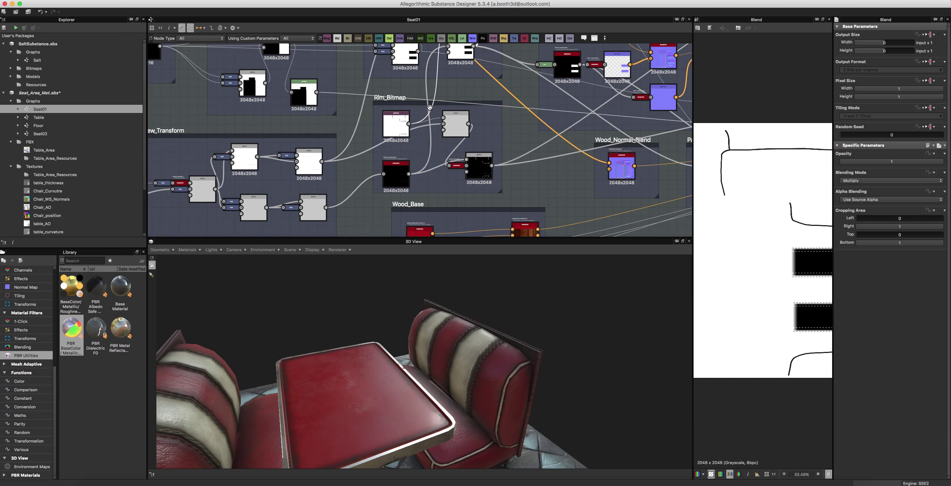
pyautogui.moveTo(318, 154); pyautogui.dragTo(435, 145, button='middle')
pyautogui.scroll(-3, 399, 168)
pyautogui.scroll(2, 435, 146)
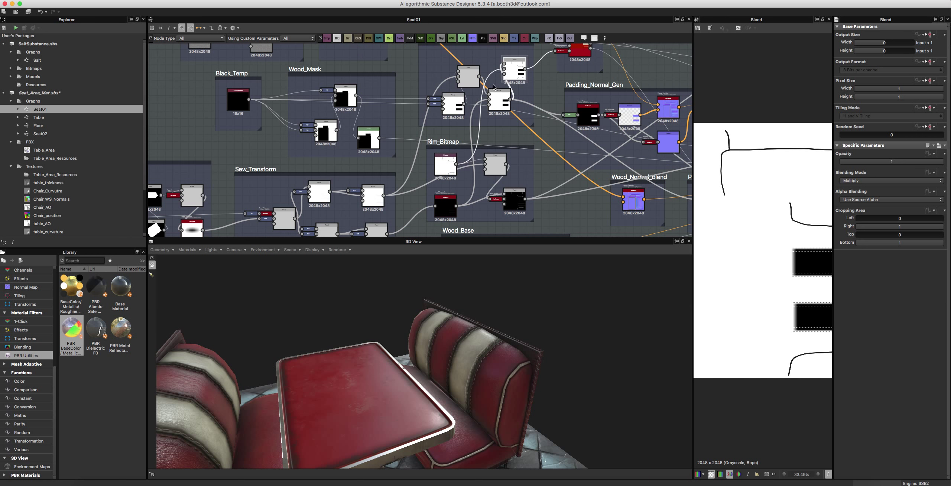
pyautogui.moveTo(432, 193); pyautogui.dragTo(433, 148, button='middle')
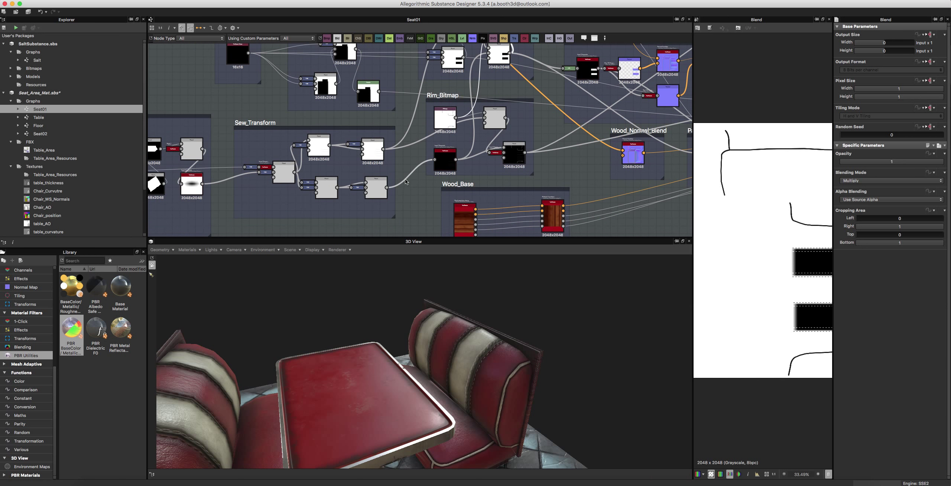
pyautogui.moveTo(410, 182); pyautogui.dragTo(432, 164, button='middle')
pyautogui.click(460, 107)
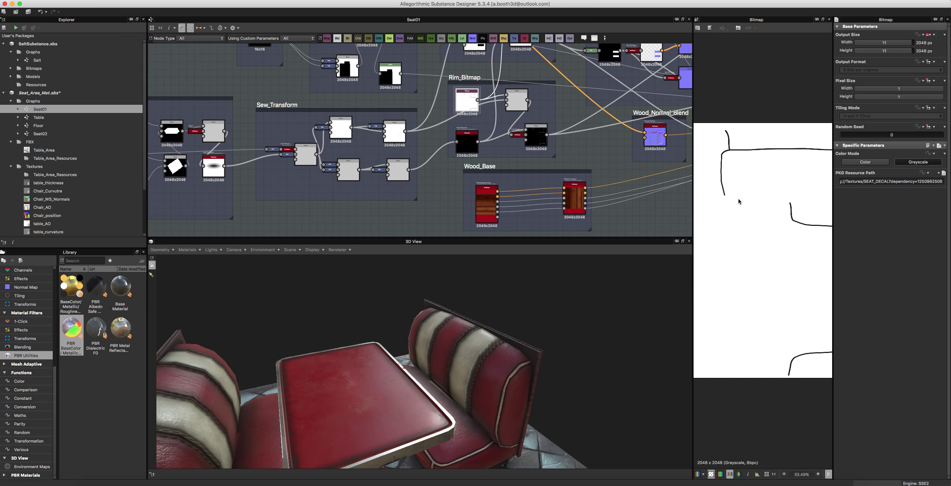
pyautogui.moveTo(740, 201); pyautogui.dragTo(755, 186, button='middle')
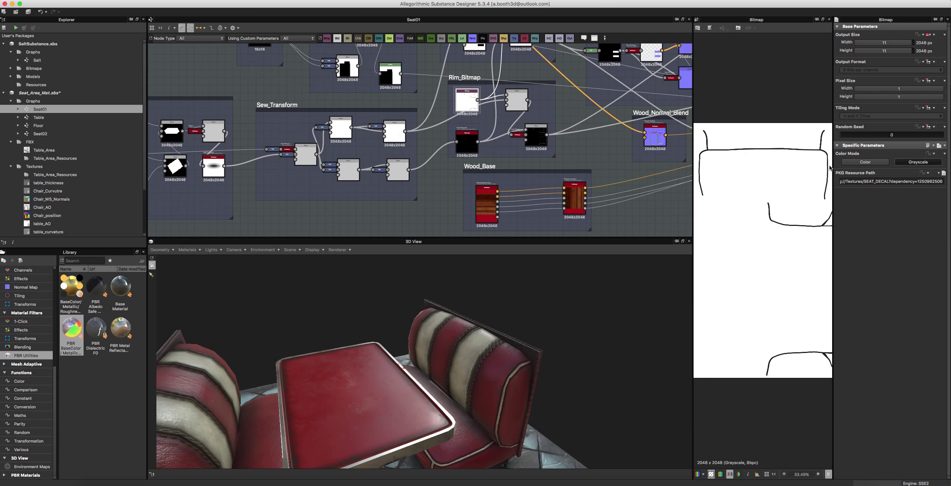
# Preview Rim_Bitmap's Multiply Blend and Add (Linear Dodge) Blend to examine how the rim and stitch lines are combined.
pyautogui.scroll(3, 558, 113)
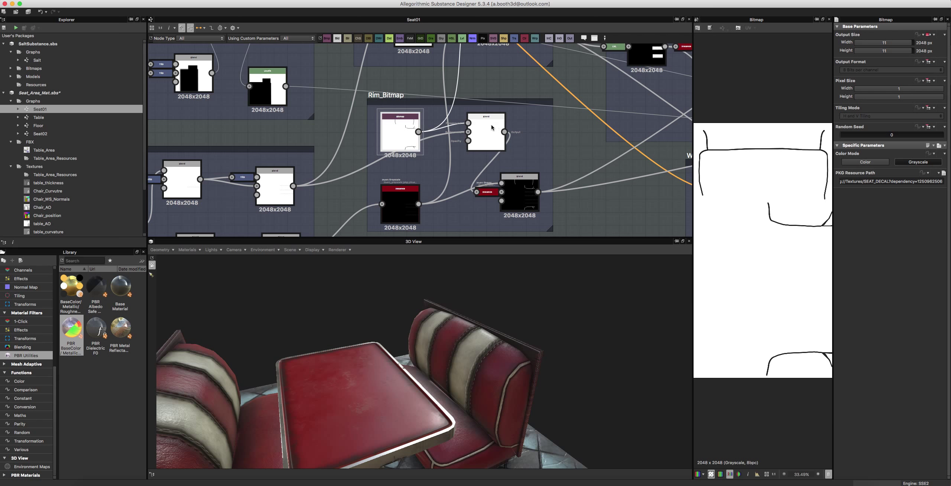
pyautogui.click(491, 128)
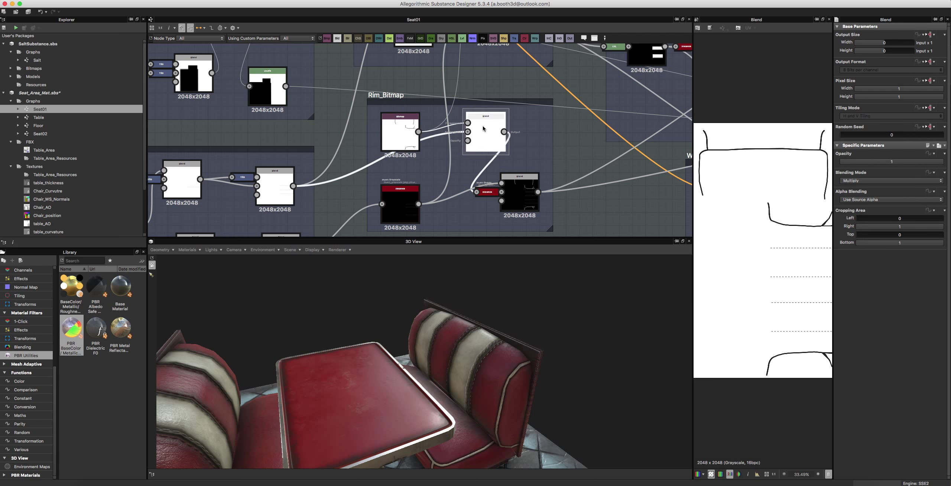
pyautogui.scroll(-1, 357, 190)
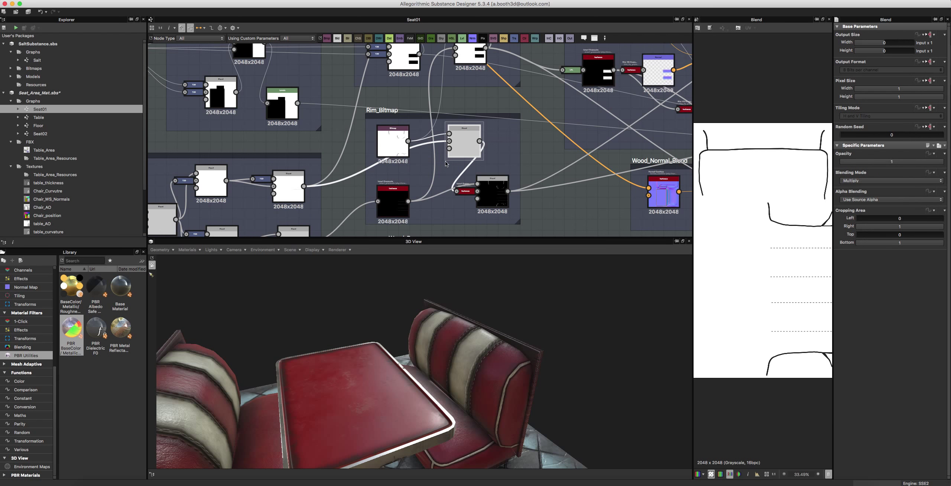
pyautogui.click(492, 182)
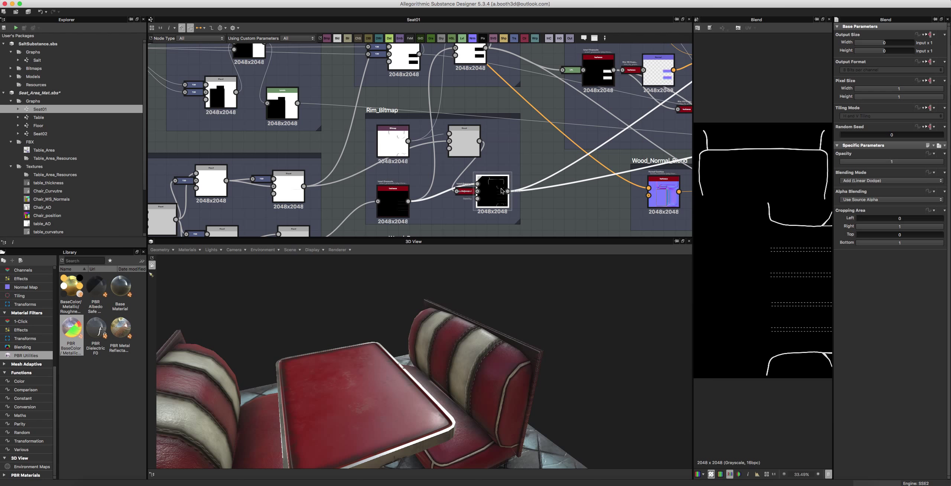
pyautogui.scroll(-2, 730, 211)
pyautogui.scroll(-4, 504, 159)
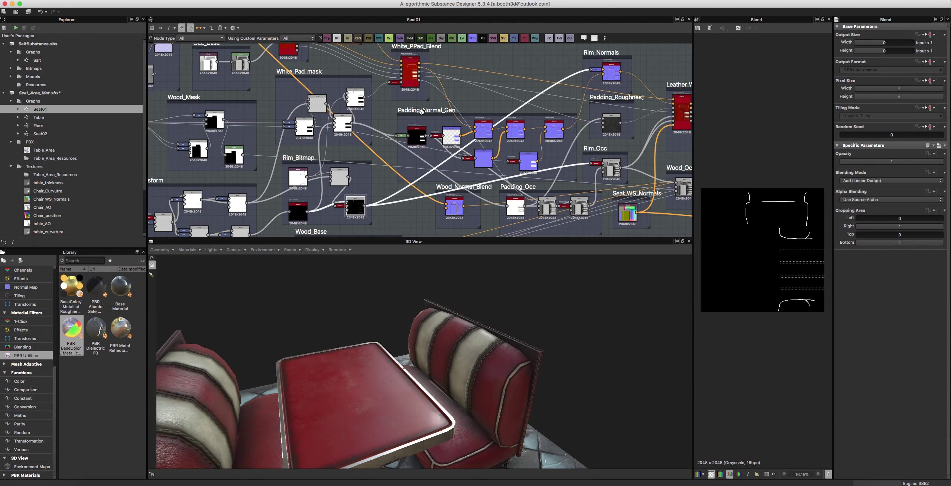
# Move the Padding_Normal_Gen frame away from White_Pad_mask and the Wood_Base frame below Padding_Occ to spread out the graph.
pyautogui.moveTo(422, 112); pyautogui.dragTo(438, 102)
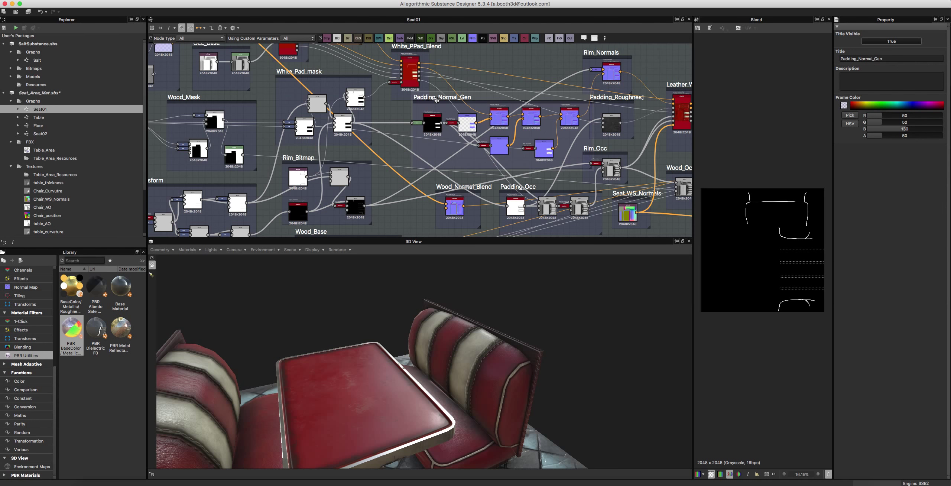
pyautogui.scroll(2, 469, 101)
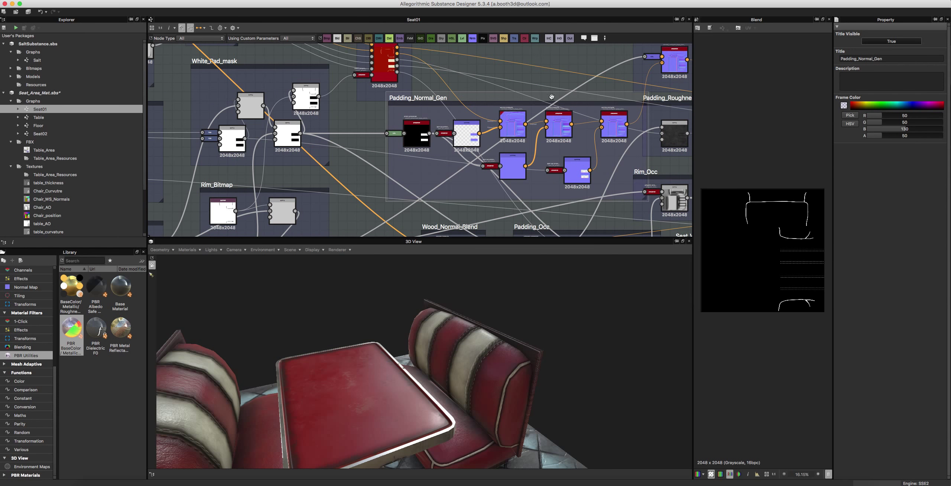
pyautogui.moveTo(544, 135); pyautogui.dragTo(474, 147, button='middle')
pyautogui.scroll(-1, 472, 159)
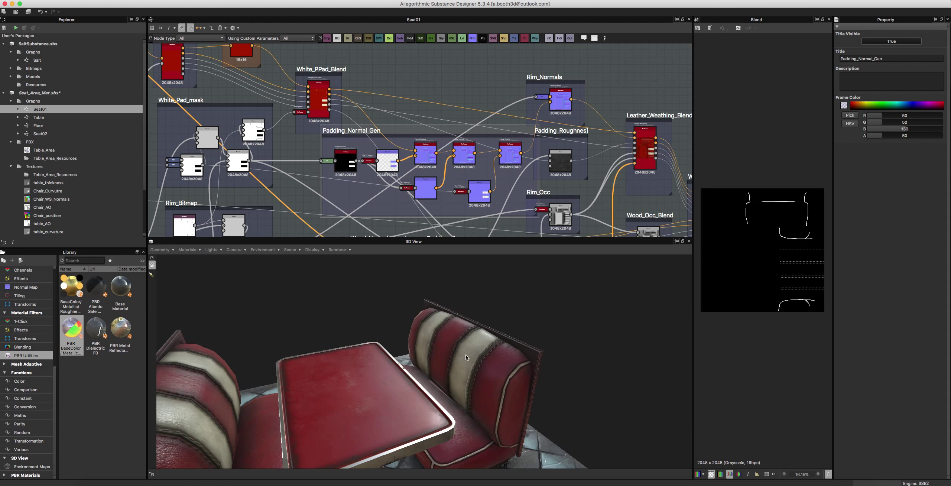
pyautogui.scroll(-5, 525, 158)
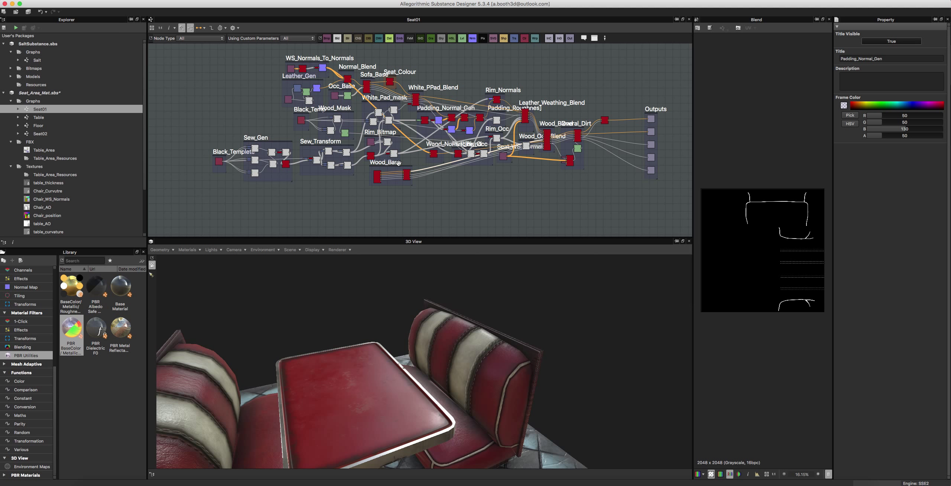
pyautogui.moveTo(388, 165); pyautogui.dragTo(463, 170)
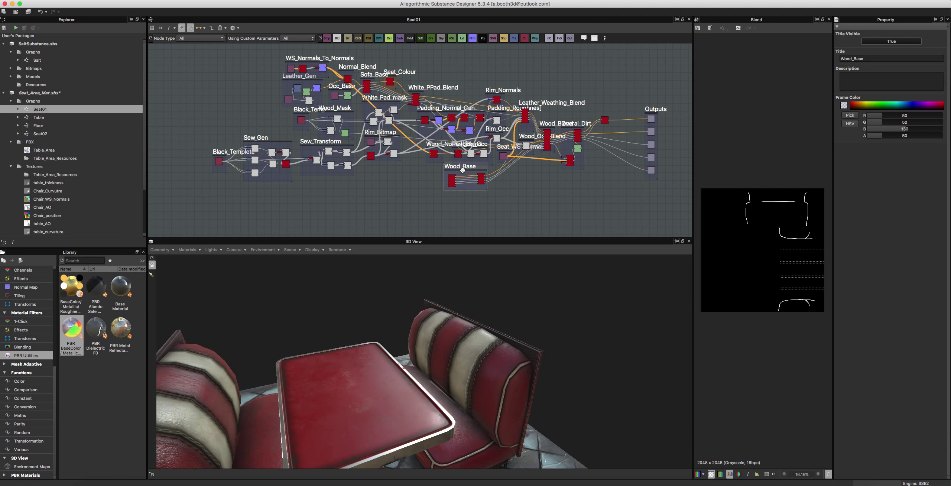
# Move the Rim_Bitmap frame with its nodes from below White_Pad_mask to the free space beside Wood_Base.
pyautogui.scroll(2, 462, 170)
pyautogui.click(364, 147)
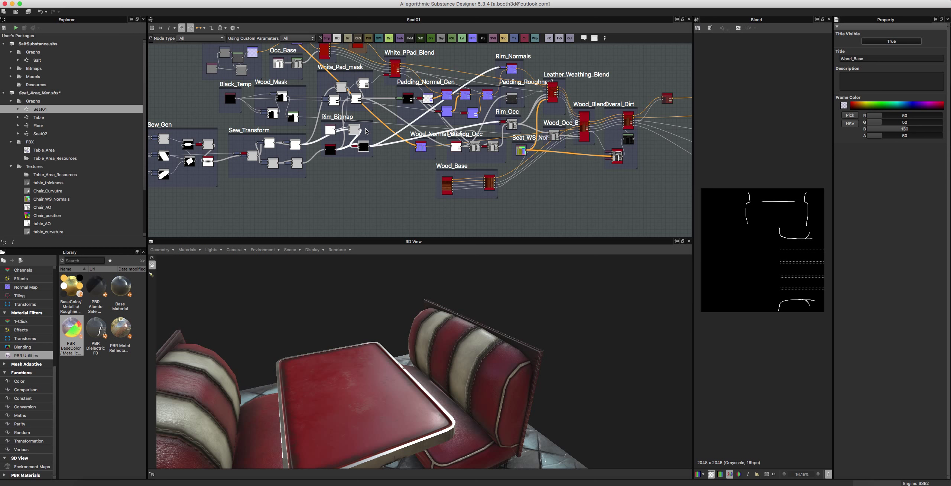
pyautogui.click(369, 122)
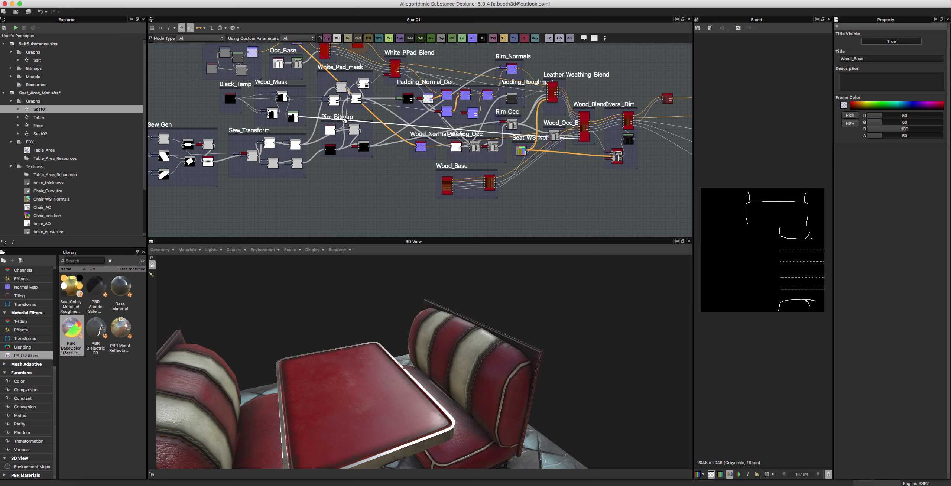
pyautogui.click(343, 124)
pyautogui.scroll(3, 359, 133)
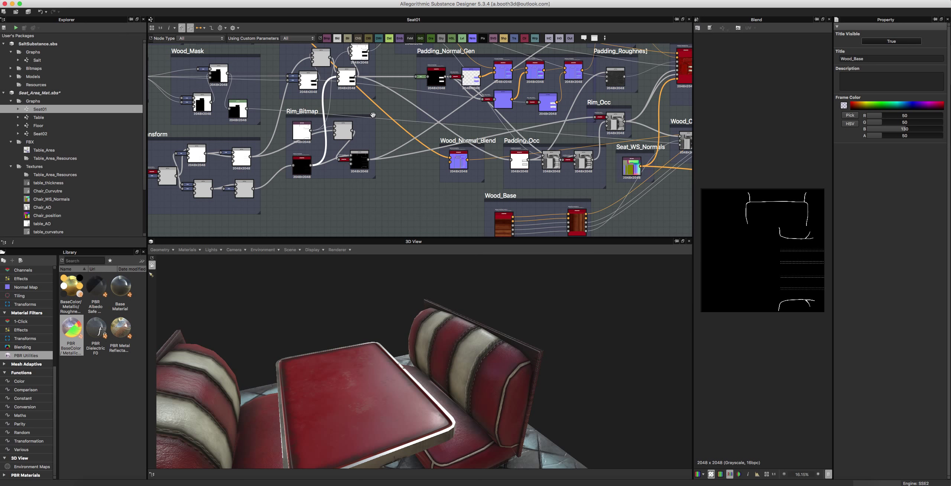
pyautogui.moveTo(372, 114); pyautogui.dragTo(452, 182)
pyautogui.scroll(-3, 398, 169)
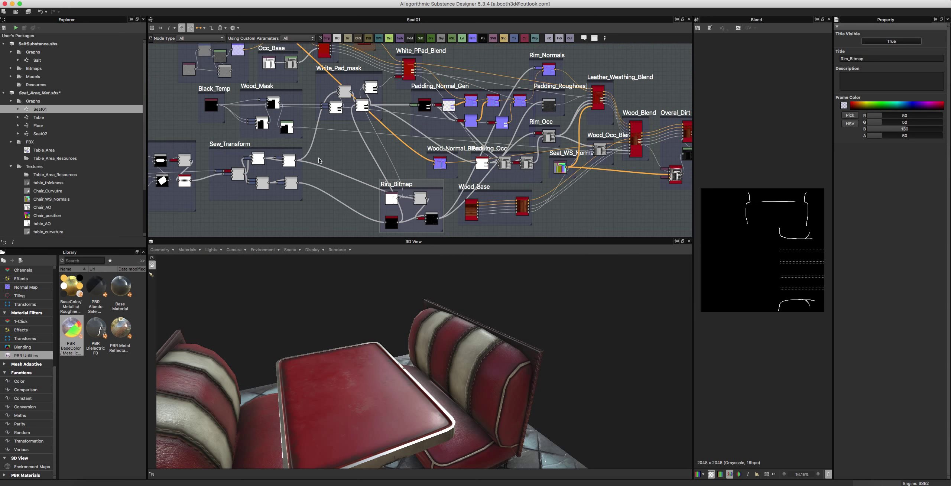
# Move the Sew_Transform frame closer to Rim_Bitmap and the Sew_Gen frame next to Sew_Transform.
pyautogui.moveTo(293, 148); pyautogui.dragTo(333, 178)
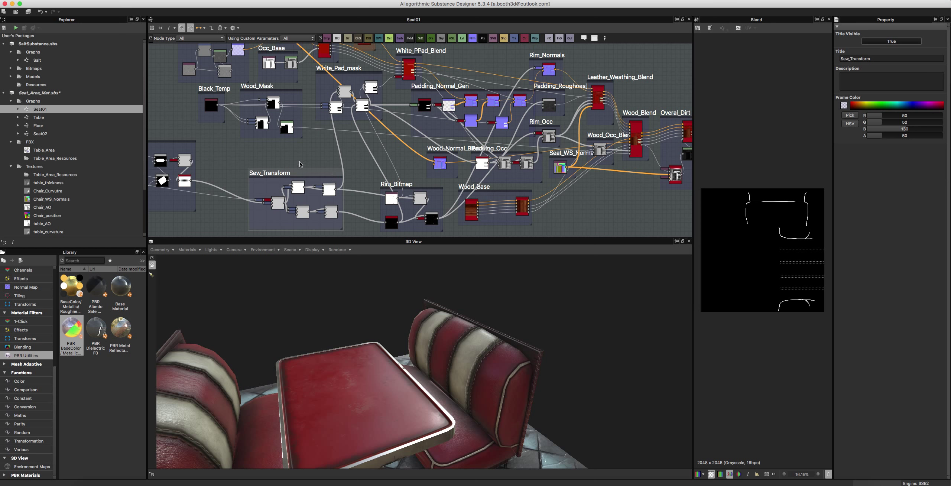
pyautogui.moveTo(334, 178); pyautogui.dragTo(393, 137, button='middle')
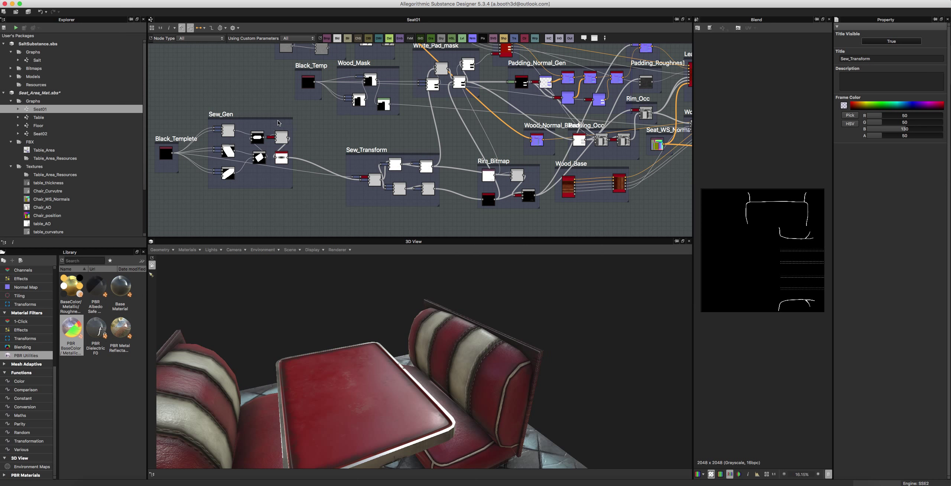
pyautogui.moveTo(282, 118); pyautogui.dragTo(319, 138)
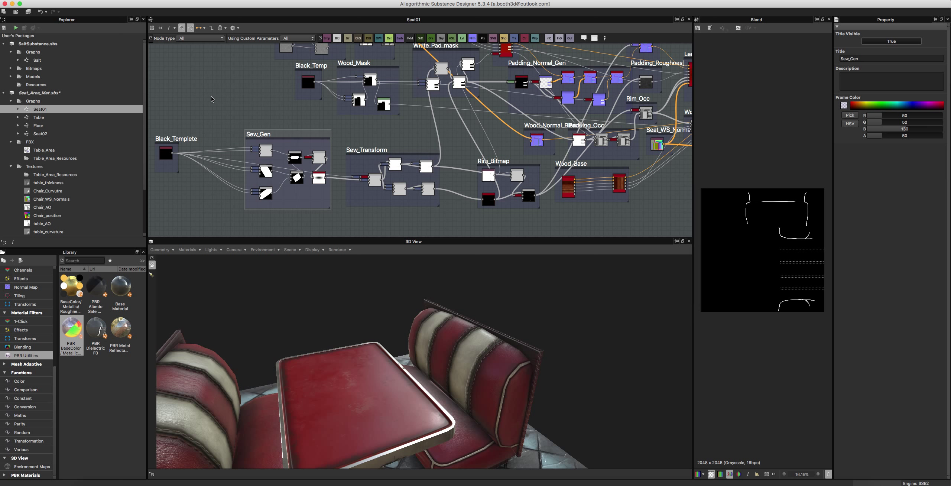
# Save the substance package and switch to the diner scene in Maya, framing the nearest table and its booth seats.
pyautogui.press('super+s')
pyautogui.click(5, 4)
pyautogui.scroll(-2, 459, 266)
pyautogui.scroll(5, 458, 263)
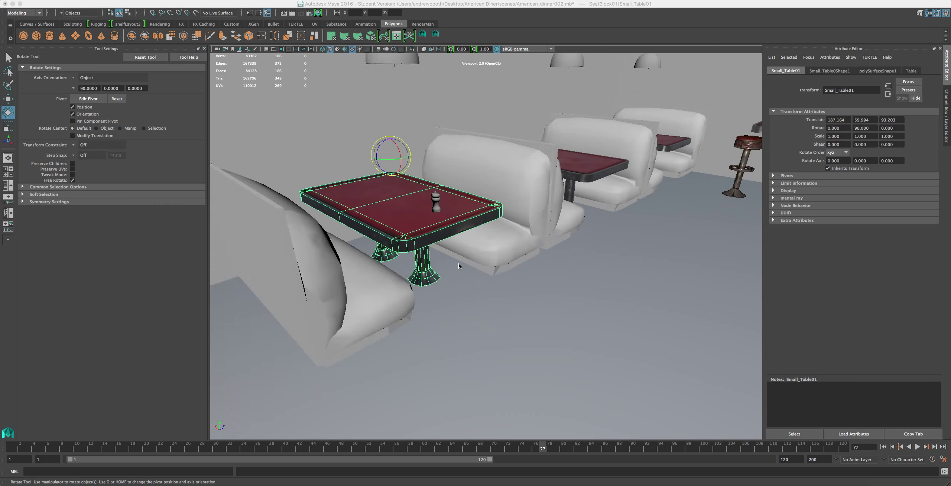
pyautogui.scroll(-2, 488, 252)
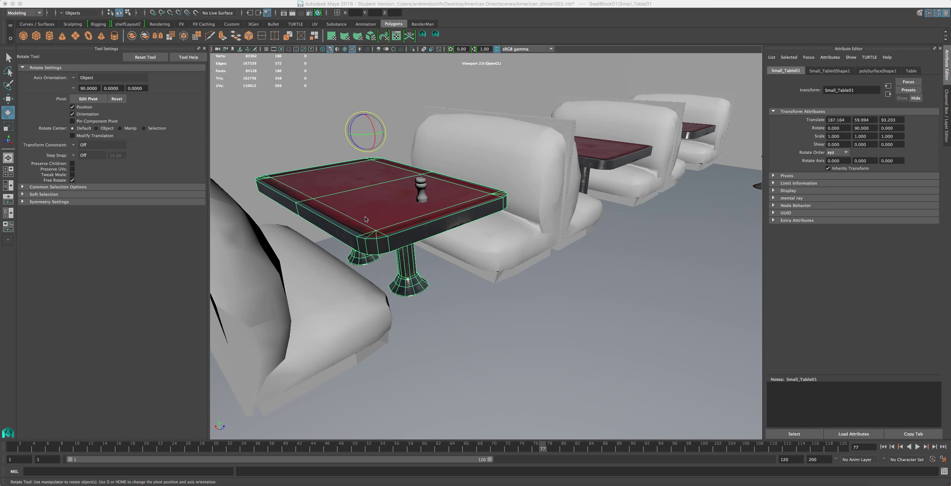
pyautogui.keyDown('alt'); pyautogui.moveTo(366, 220); pyautogui.dragTo(370, 237); pyautogui.keyUp('alt')
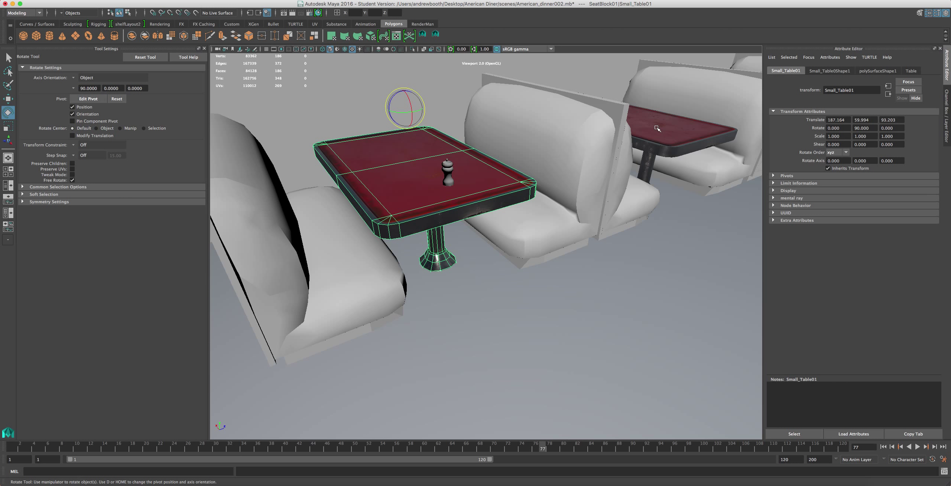
# Select the seat in SeatBlock02 and examine the back-to-back booth seats from both sides.
pyautogui.click(532, 146)
pyautogui.keyDown('alt'); pyautogui.moveTo(644, 197); pyautogui.dragTo(533, 234, button='middle'); pyautogui.keyUp('alt')
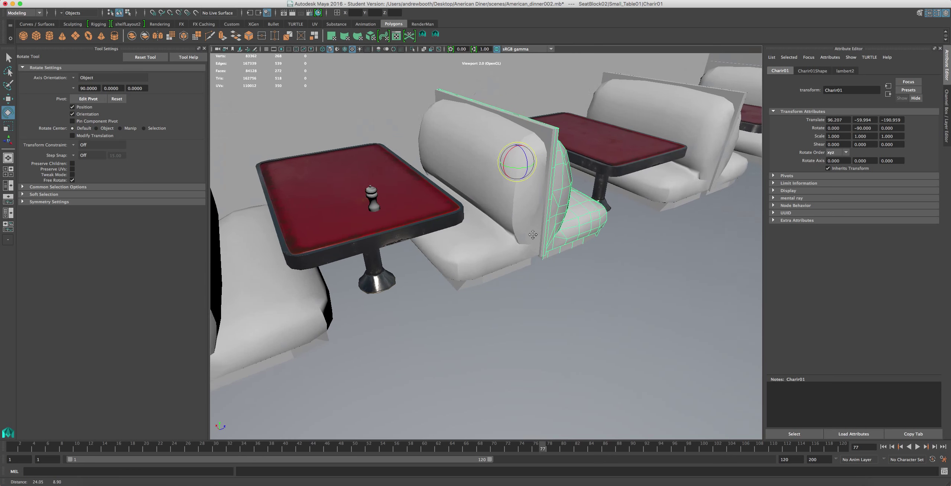
pyautogui.keyDown('alt'); pyautogui.moveTo(533, 234); pyautogui.dragTo(396, 199); pyautogui.keyUp('alt')
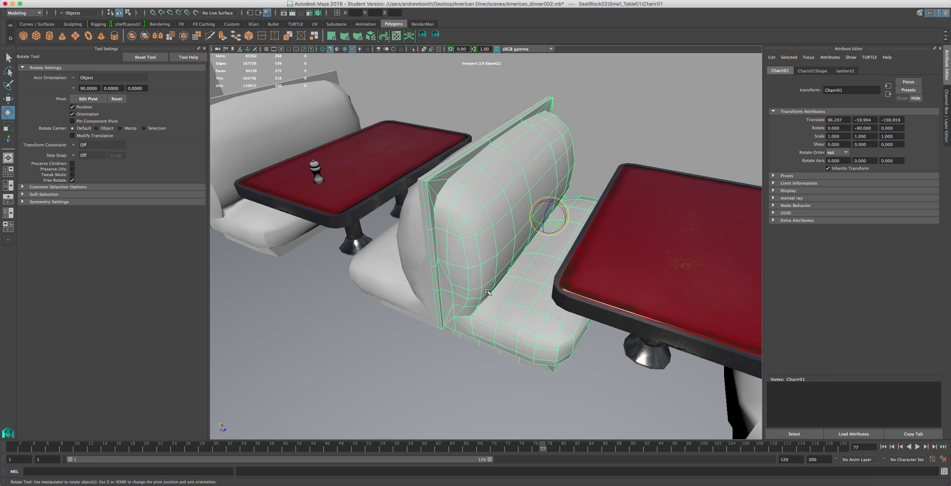
pyautogui.scroll(-2, 530, 309)
pyautogui.keyDown('alt'); pyautogui.moveTo(514, 275); pyautogui.dragTo(572, 280); pyautogui.keyUp('alt')
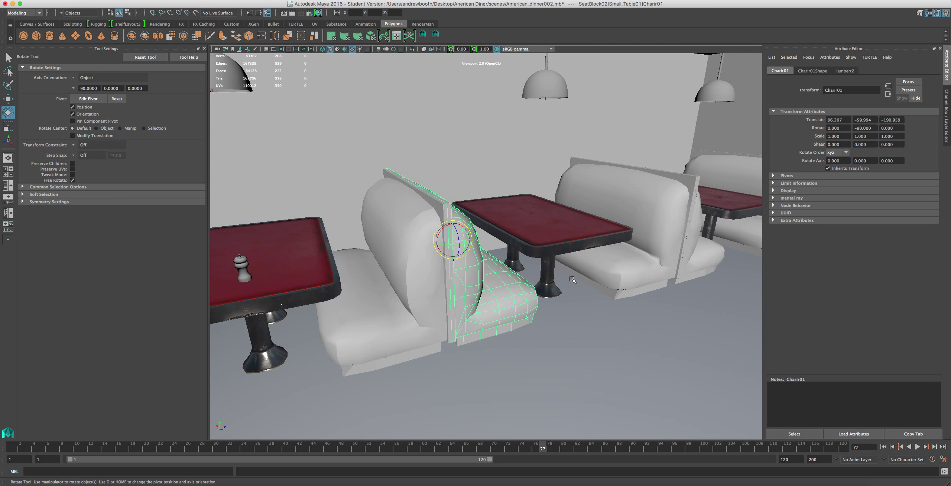
# Select the first seat of SeatBlock03 and add the Chair02 seat across its table to the selection.
pyautogui.click(650, 208)
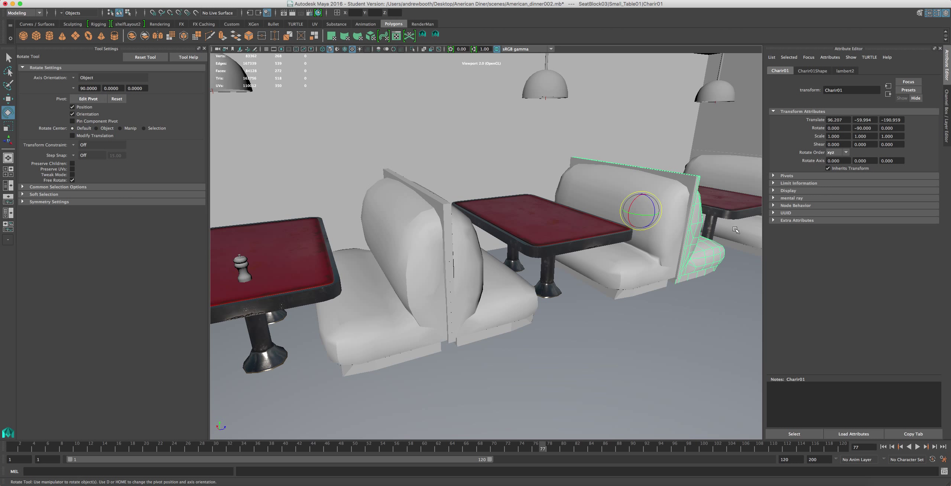
pyautogui.keyDown('alt'); pyautogui.moveTo(740, 234); pyautogui.dragTo(675, 254); pyautogui.keyUp('alt')
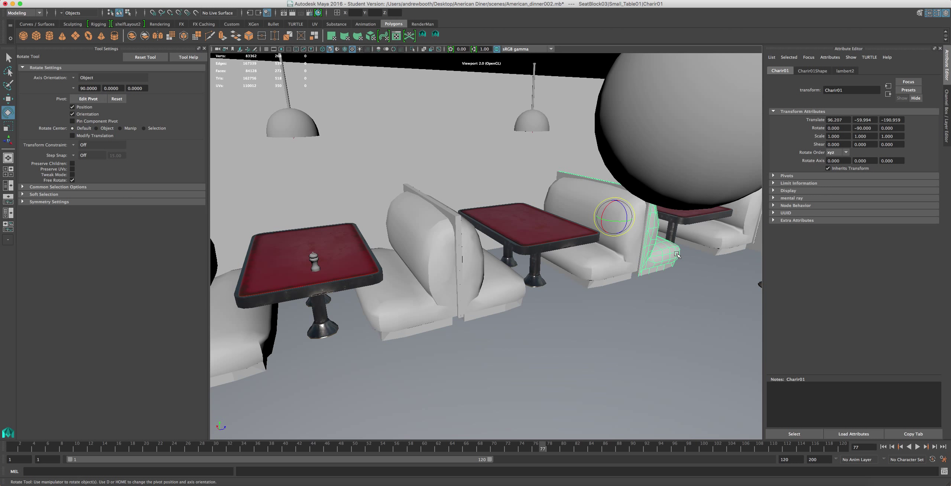
pyautogui.moveTo(670, 261)
pyautogui.keyDown('alt'); pyautogui.mouseDown(button='right')
pyautogui.moveTo(694, 268)
pyautogui.moveTo(684, 267)
pyautogui.mouseUp(button='right'); pyautogui.keyUp('alt')
pyautogui.keyDown('alt'); pyautogui.moveTo(687, 270); pyautogui.dragTo(632, 299, button='middle'); pyautogui.keyUp('alt')
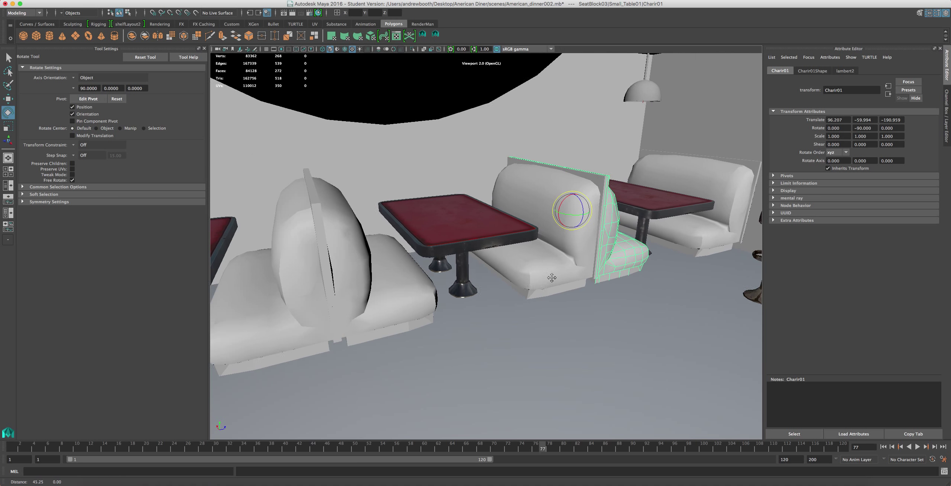
pyautogui.keyDown('shift'); pyautogui.click(701, 242); pyautogui.keyUp('shift')
pyautogui.press('z')
pyautogui.keyDown('shift'); pyautogui.click(704, 173); pyautogui.keyUp('shift')
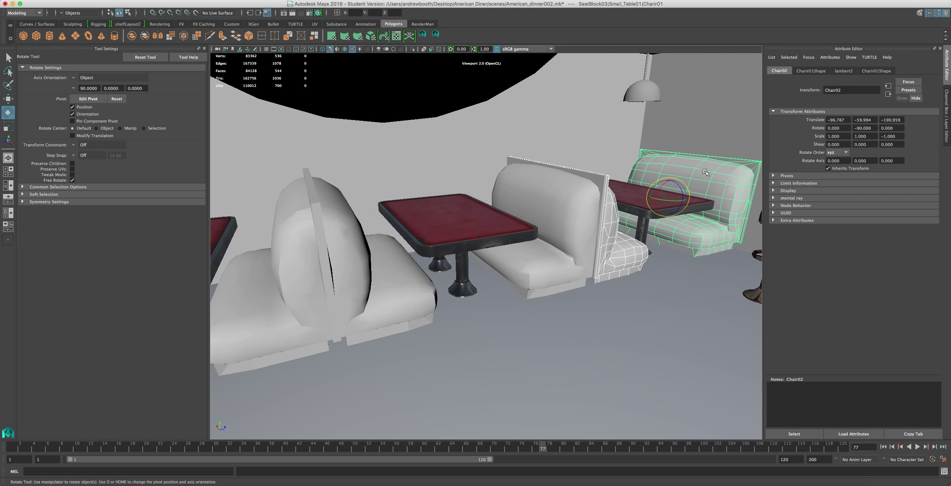
# Try to add the neighbouring booth seats to the selection, undoing each stray pick.
pyautogui.keyDown('shift'); pyautogui.click(528, 195); pyautogui.keyUp('shift')
pyautogui.press('z')
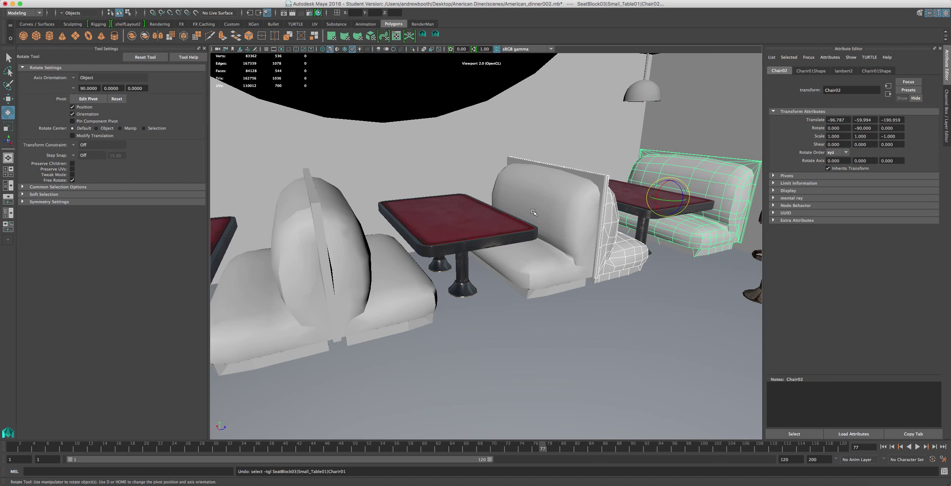
pyautogui.keyDown('shift'); pyautogui.click(579, 217); pyautogui.keyUp('shift')
pyautogui.press('z')
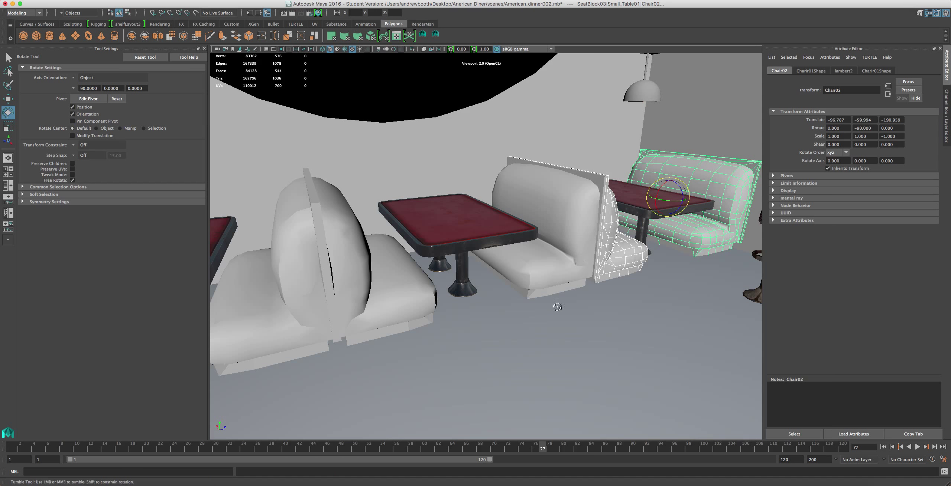
pyautogui.keyDown('alt'); pyautogui.moveTo(572, 247); pyautogui.dragTo(519, 300); pyautogui.keyUp('alt')
pyautogui.keyDown('shift'); pyautogui.click(601, 316); pyautogui.keyUp('shift')
pyautogui.press('z')
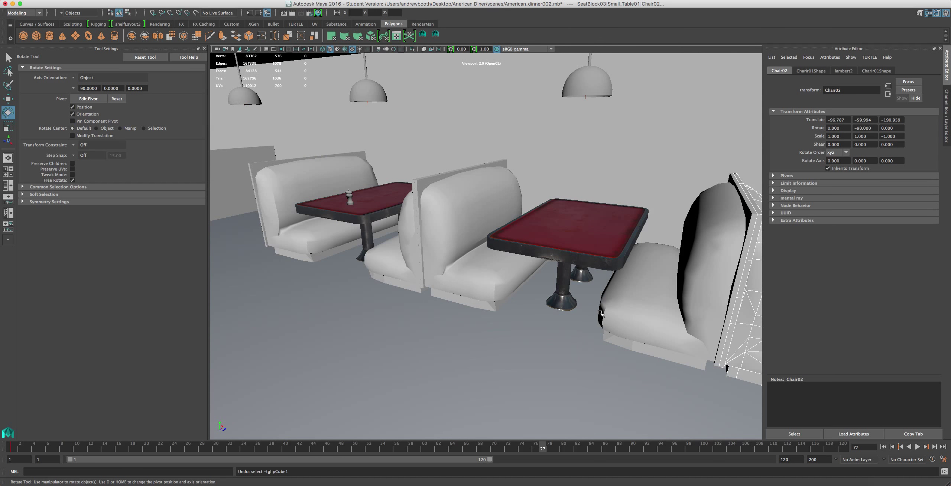
pyautogui.keyDown('shift'); pyautogui.click(662, 351); pyautogui.keyUp('shift')
pyautogui.press('z')
# Hide layer1 in the display layers to take the room's walls and floor out of the view.
pyautogui.scroll(-3, 571, 96)
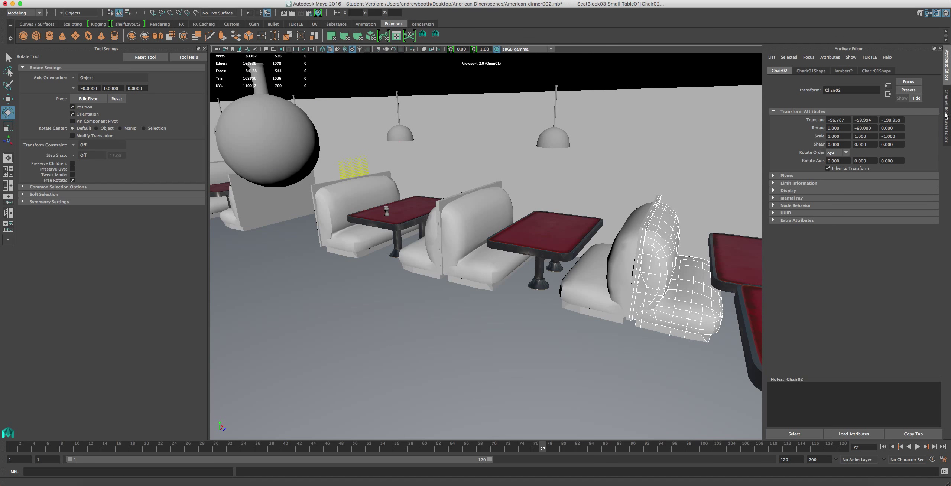
pyautogui.click(946, 116)
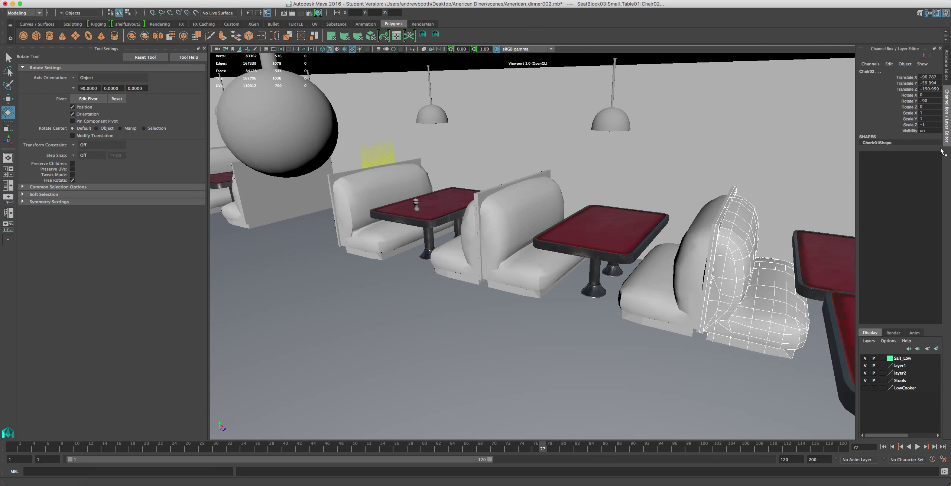
pyautogui.click(865, 366)
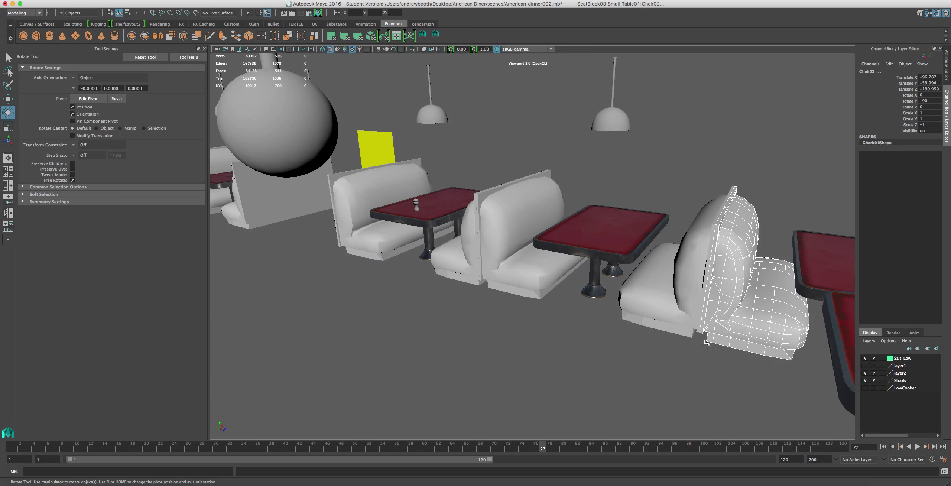
# Add the remaining seats of SeatBlock02 and SeatBlock01 to the selection.
pyautogui.keyDown('shift'); pyautogui.click(649, 315); pyautogui.keyUp('shift')
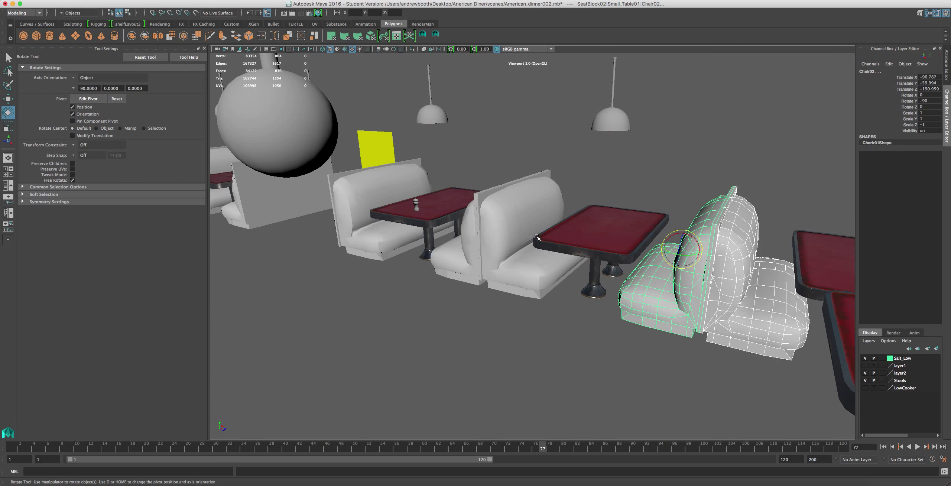
pyautogui.click(505, 272)
pyautogui.click(368, 244)
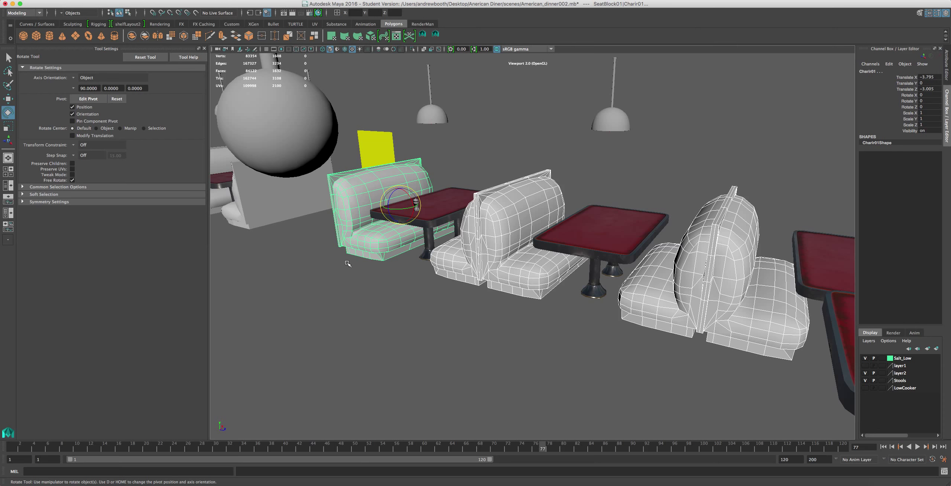
# Add the seats of the next booths, up to SeatBlock06, to the selection.
pyautogui.keyDown('alt'); pyautogui.moveTo(375, 288); pyautogui.dragTo(398, 247); pyautogui.keyUp('alt')
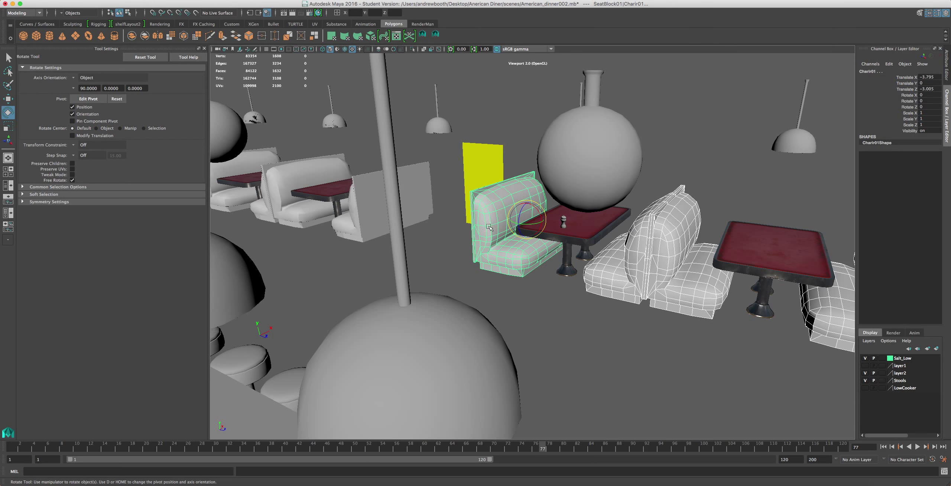
pyautogui.click(417, 190)
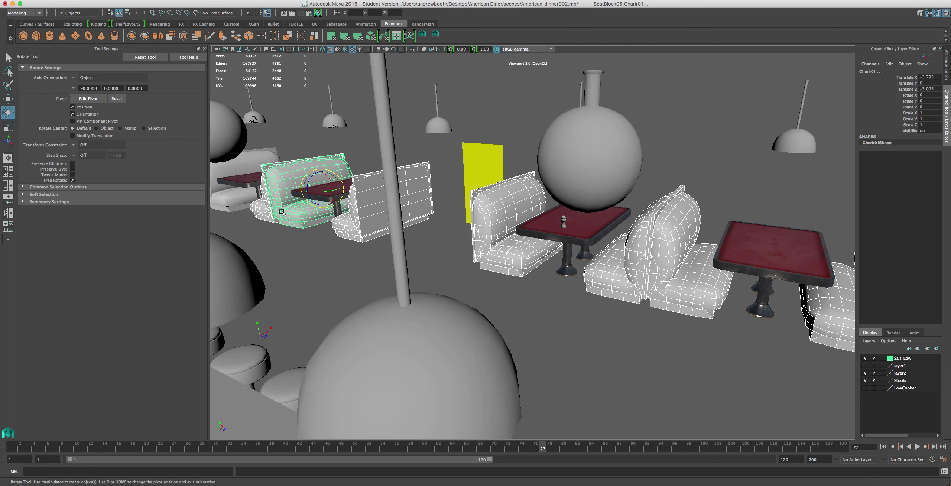
pyautogui.keyDown('alt'); pyautogui.moveTo(398, 238); pyautogui.dragTo(585, 254, button='middle'); pyautogui.keyUp('alt')
pyautogui.keyDown('alt'); pyautogui.moveTo(595, 245); pyautogui.dragTo(656, 234); pyautogui.keyUp('alt')
pyautogui.keyDown('alt'); pyautogui.moveTo(387, 238); pyautogui.dragTo(565, 207, button='middle'); pyautogui.keyUp('alt')
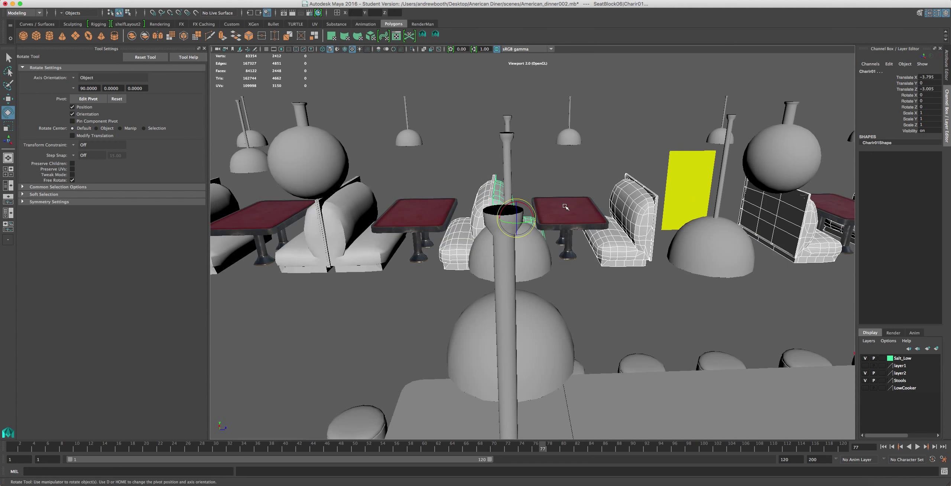
# Add the remaining seats of SeatBlock05 and SeatBlock04 to complete the booth seat selection.
pyautogui.click(365, 246)
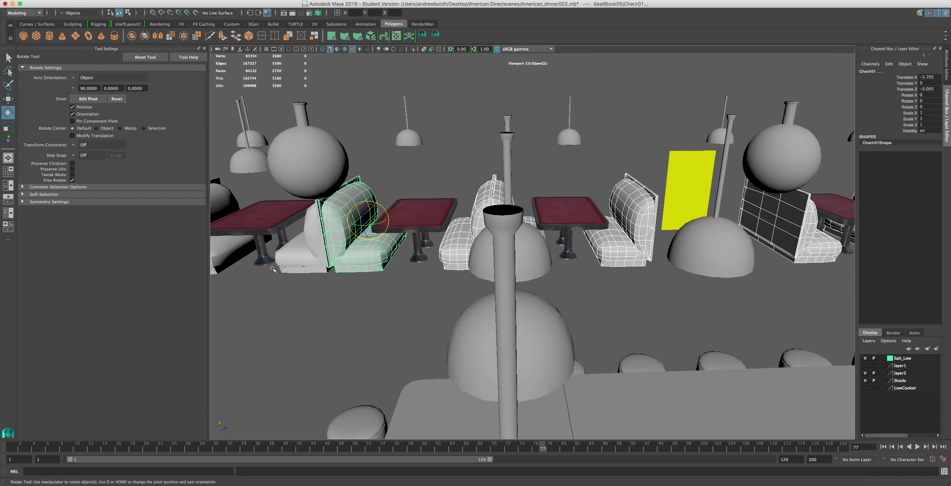
pyautogui.click(301, 265)
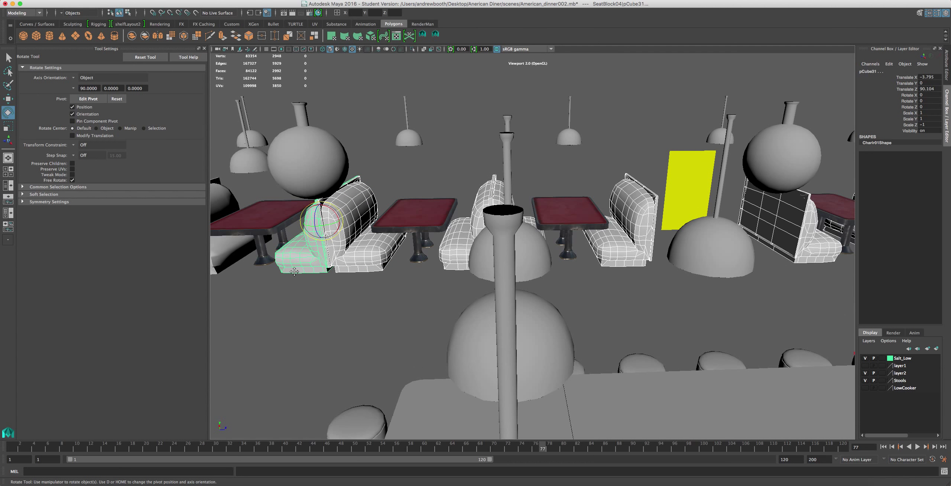
pyautogui.keyDown('alt'); pyautogui.moveTo(295, 272); pyautogui.dragTo(601, 220, button='middle'); pyautogui.keyUp('alt')
pyautogui.keyDown('shift'); pyautogui.click(388, 238); pyautogui.keyUp('shift')
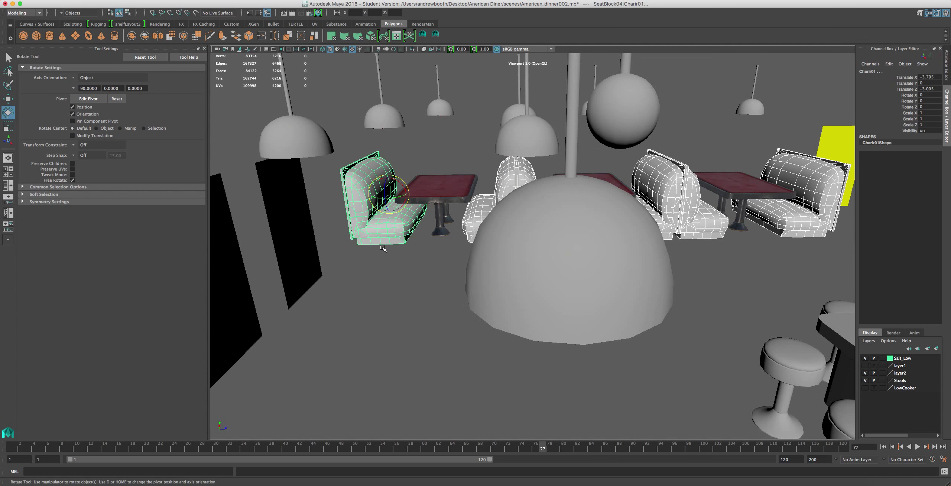
pyautogui.keyDown('alt'); pyautogui.moveTo(383, 248); pyautogui.dragTo(416, 221); pyautogui.keyUp('alt')
# Create a new Stingray PBS material for the selected booth seats.
pyautogui.moveTo(375, 238); pyautogui.dragTo(388, 440, button='right')
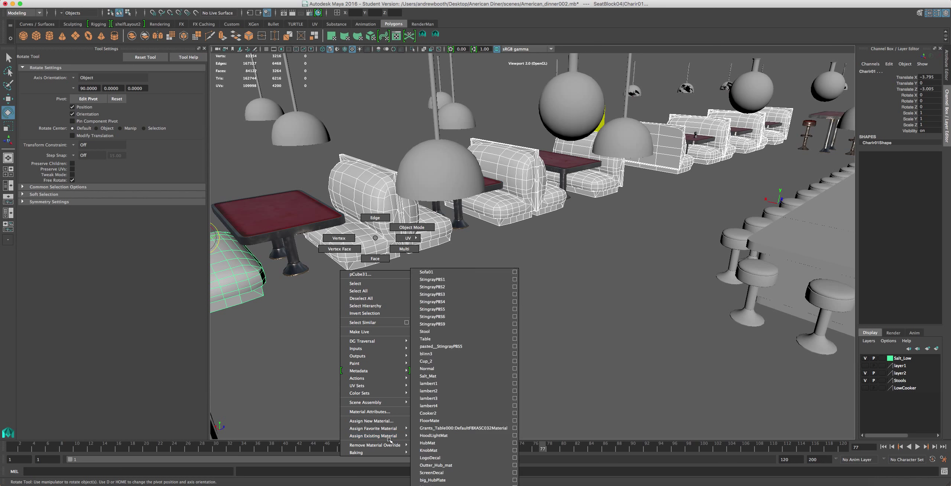
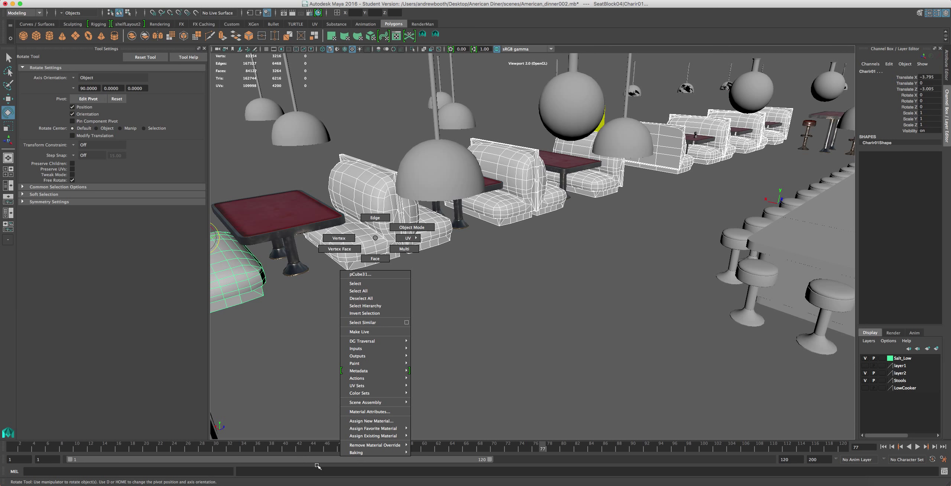
pyautogui.click(365, 421)
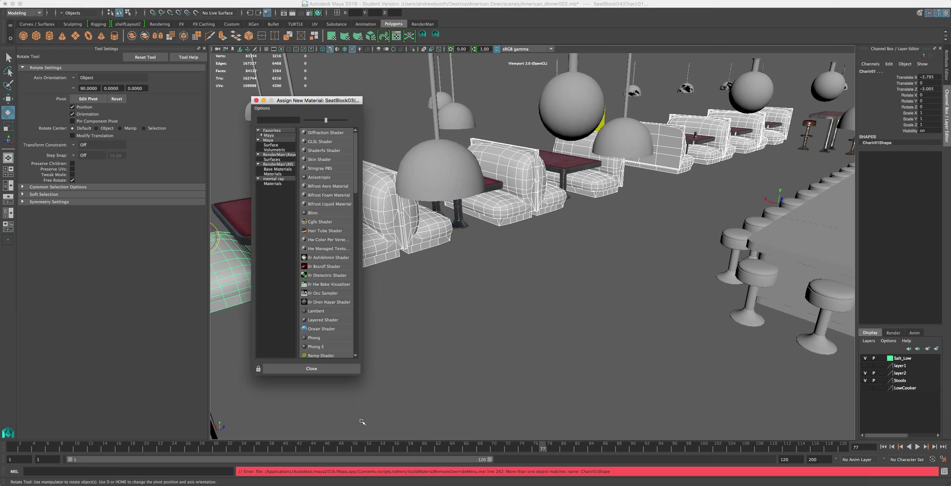
pyautogui.click(313, 169)
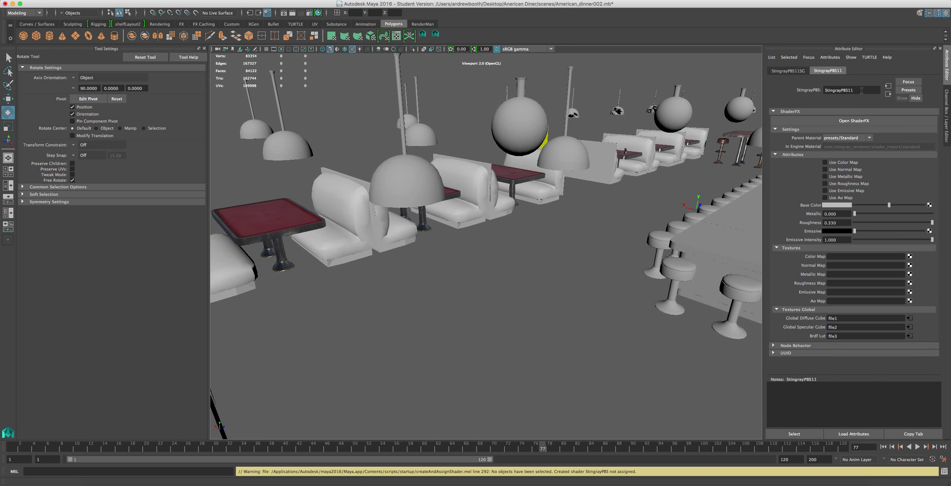
# Rename the new Stingray PBS material as SeatNew.
pyautogui.moveTo(863, 90); pyautogui.dragTo(807, 90)
pyautogui.write('SEAT')
pyautogui.press('BackSpace')
pyautogui.press('BackSpace')
pyautogui.press('BackSpace')
pyautogui.press('Return')
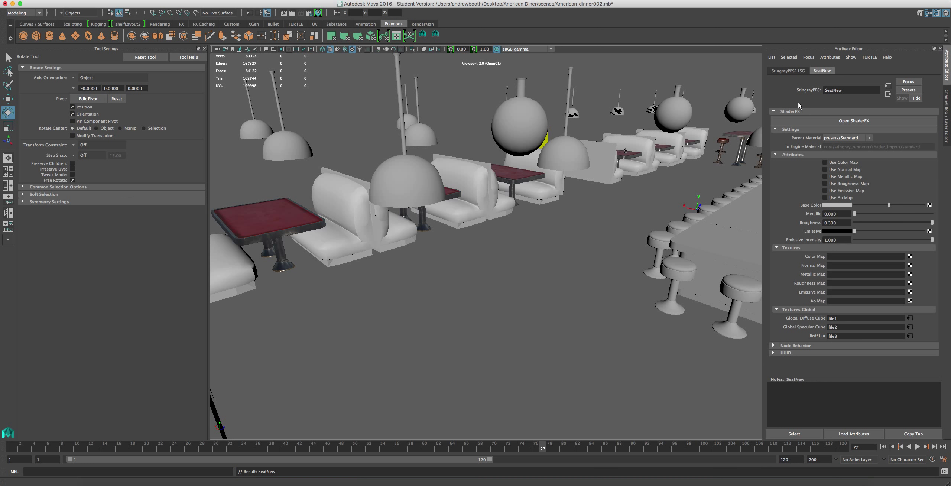
# Select the booth seats again, starting with the SeatBlock06 seat and adding the seats along both stretches of booths.
pyautogui.scroll(3, 459, 275)
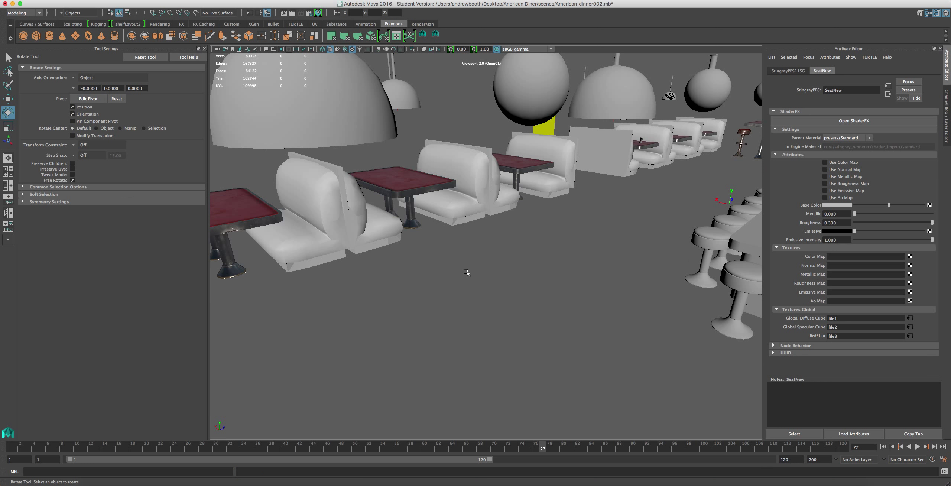
pyautogui.click(501, 197)
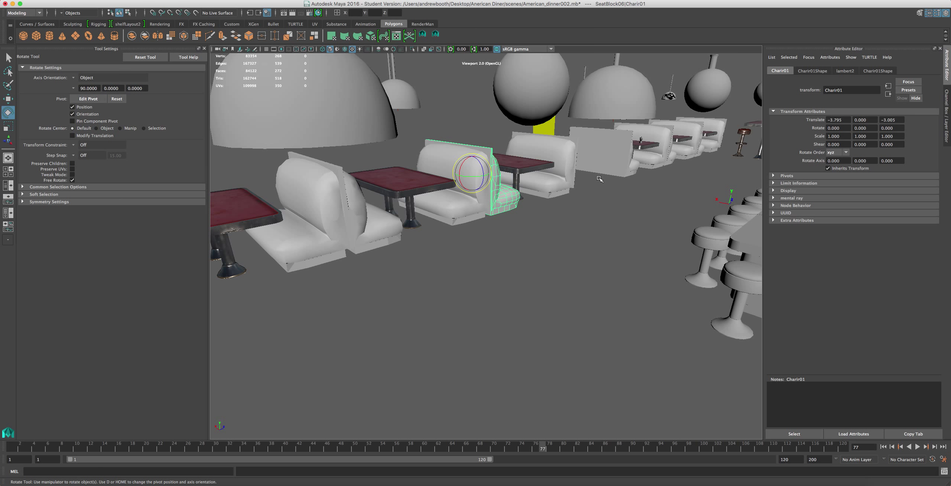
pyautogui.keyDown('shift'); pyautogui.click(628, 162); pyautogui.keyUp('shift')
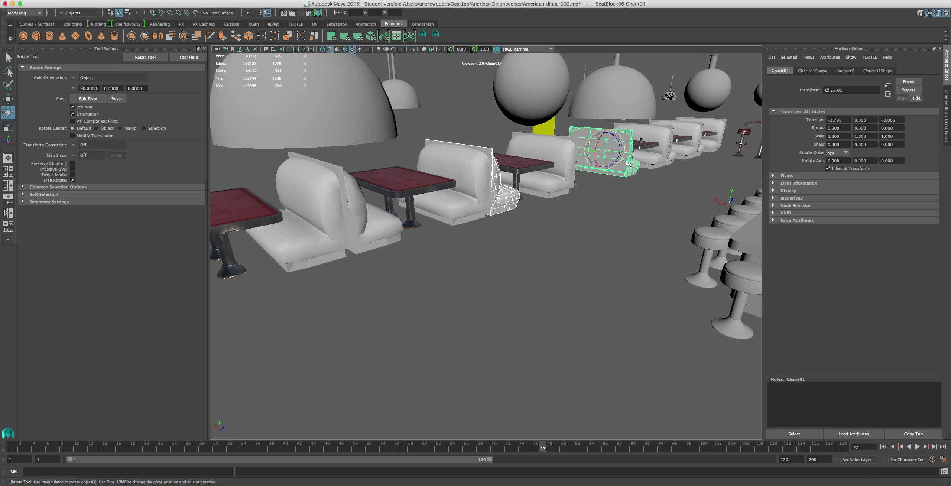
pyautogui.keyDown('shift'); pyautogui.click(669, 155); pyautogui.keyUp('shift')
pyautogui.keyDown('shift'); pyautogui.click(708, 148); pyautogui.keyUp('shift')
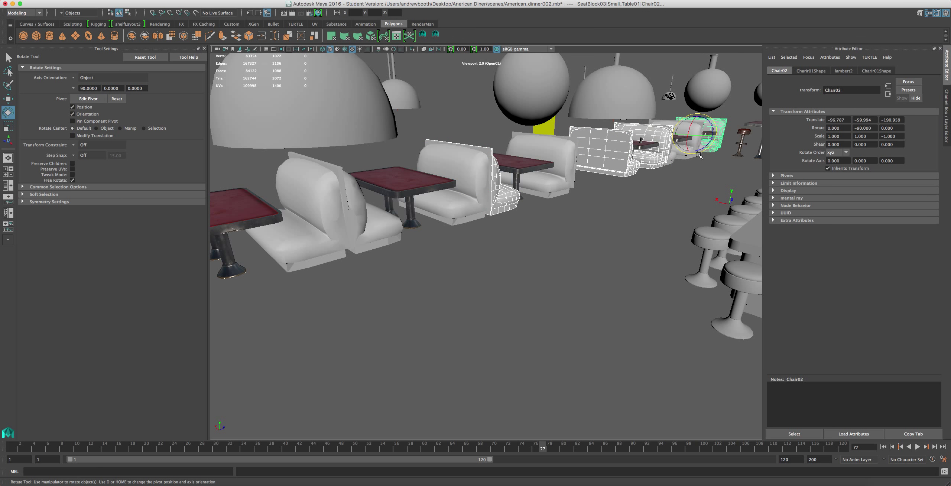
pyautogui.keyDown('shift'); pyautogui.click(560, 177); pyautogui.keyUp('shift')
pyautogui.keyDown('shift'); pyautogui.click(494, 198); pyautogui.keyUp('shift')
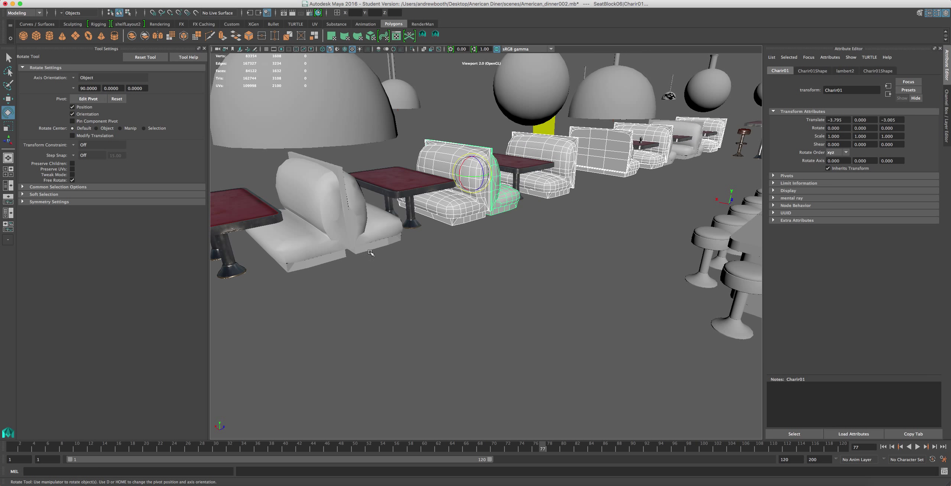
pyautogui.keyDown('shift'); pyautogui.moveTo(384, 236); pyautogui.dragTo(353, 257); pyautogui.keyUp('shift')
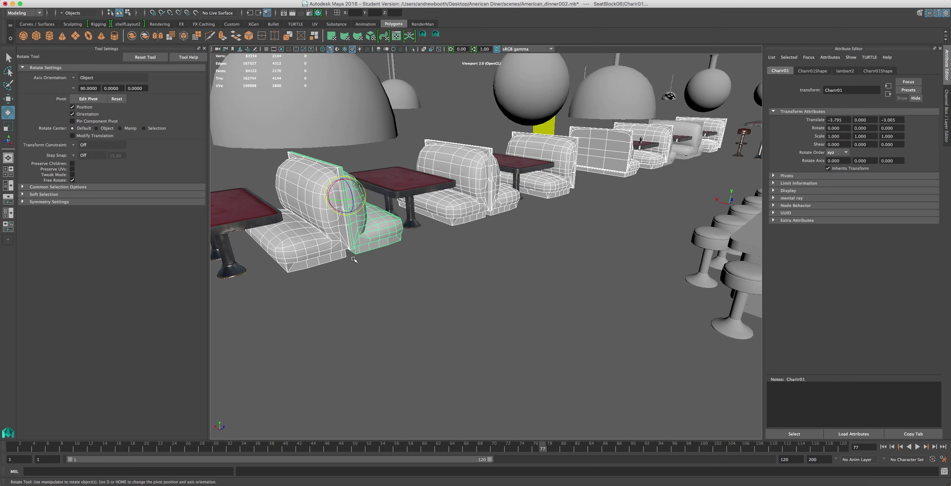
# Add the end seat of SeatBlock04 and the missed Charir01 seat of SeatBlock03 to the selection.
pyautogui.keyDown('alt'); pyautogui.moveTo(443, 250); pyautogui.dragTo(388, 256, button='middle'); pyautogui.keyUp('alt')
pyautogui.keyDown('alt'); pyautogui.moveTo(388, 256); pyautogui.dragTo(616, 201); pyautogui.keyUp('alt')
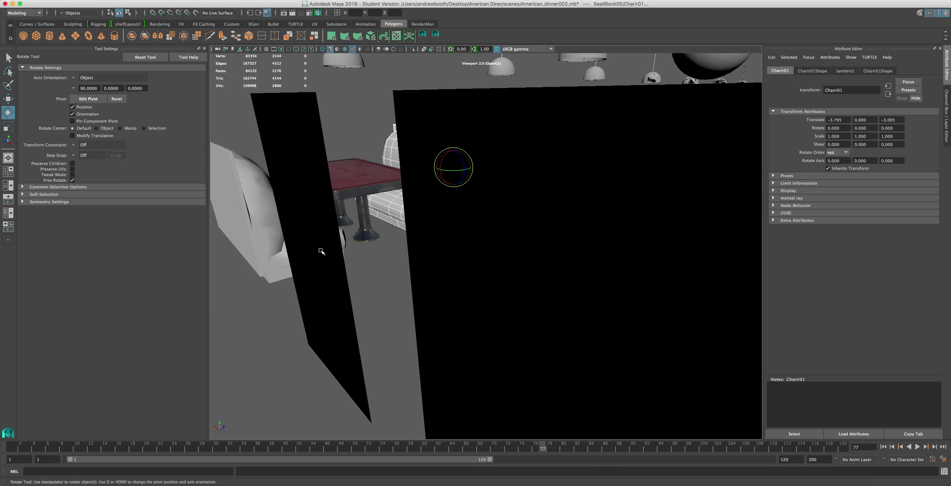
pyautogui.keyDown('shift'); pyautogui.click(256, 246); pyautogui.keyUp('shift')
pyautogui.scroll(-5, 529, 214)
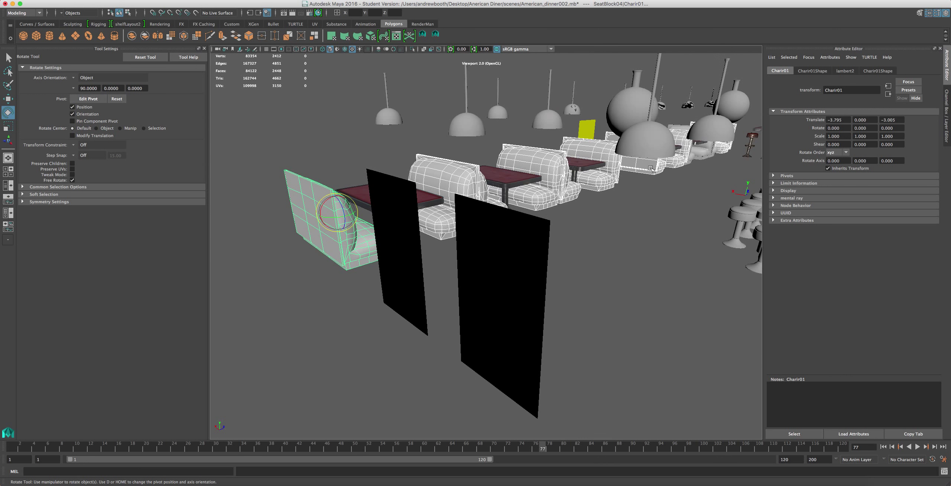
pyautogui.keyDown('alt'); pyautogui.moveTo(651, 169); pyautogui.dragTo(514, 172, button='middle'); pyautogui.keyUp('alt')
pyautogui.keyDown('shift'); pyautogui.click(590, 152); pyautogui.keyUp('shift')
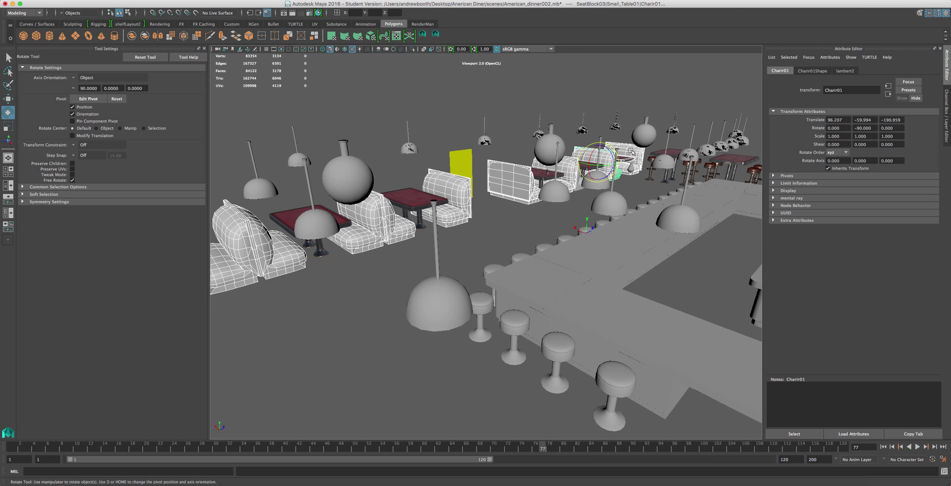
# Assign the existing SeatNew material to all the selected booth seats.
pyautogui.rightClick(454, 191)
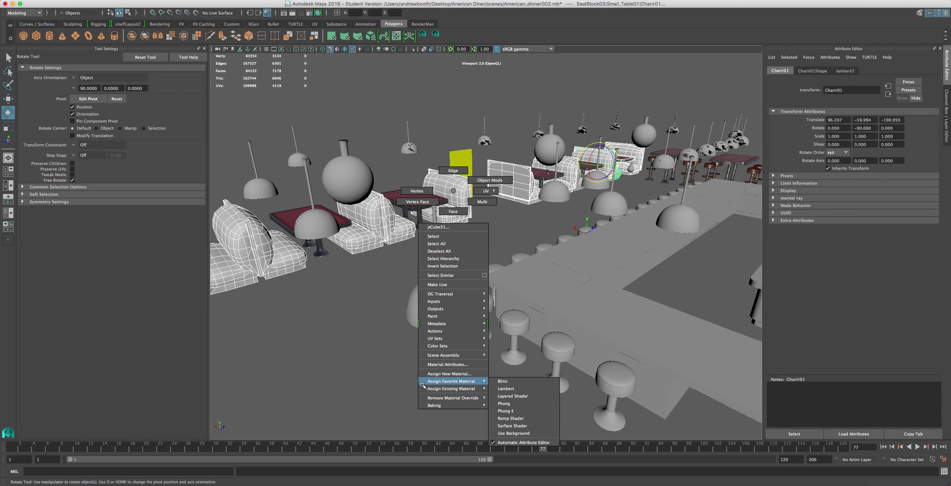
pyautogui.moveTo(427, 388)
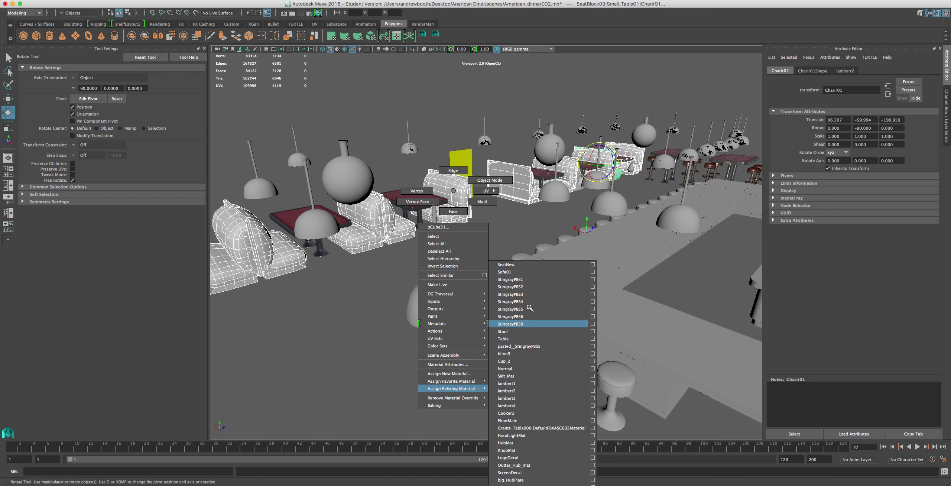
pyautogui.click(525, 271)
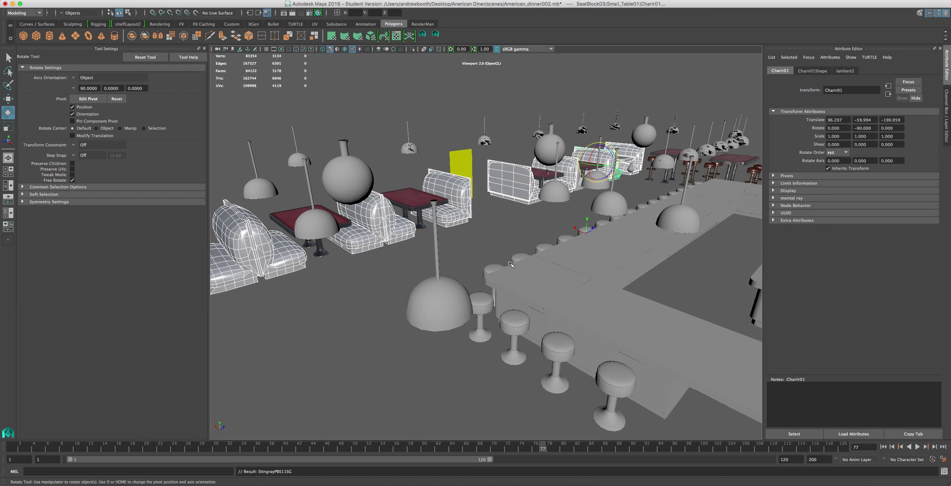
pyautogui.scroll(5, 494, 251)
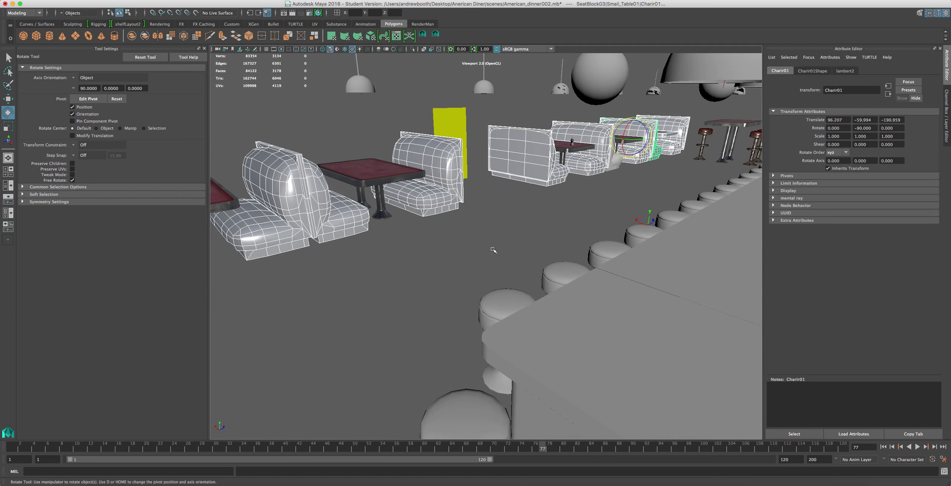
# Select a SeatBlock06 seat and enable the color, normal, metallic, roughness and AO maps in its SeatNew material.
pyautogui.click(271, 189)
pyautogui.press('f')
pyautogui.scroll(-5, 282, 210)
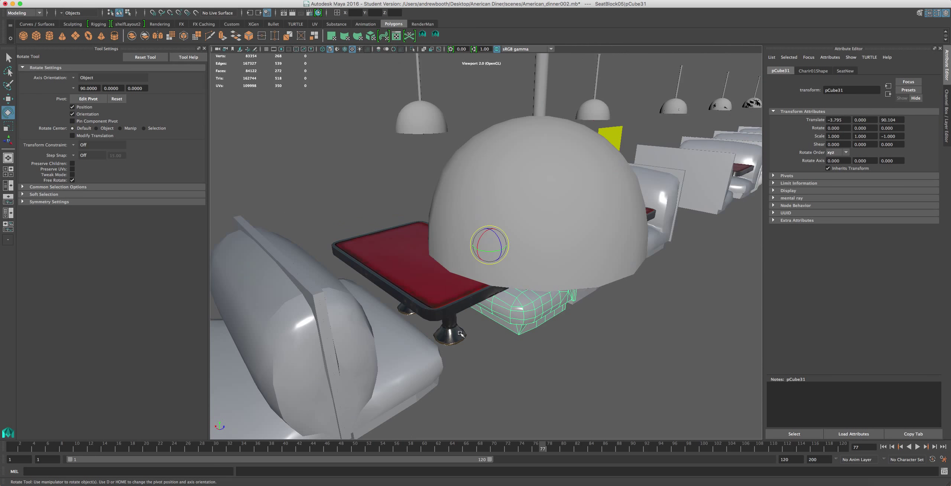
pyautogui.keyDown('alt'); pyautogui.moveTo(461, 333); pyautogui.dragTo(422, 340); pyautogui.keyUp('alt')
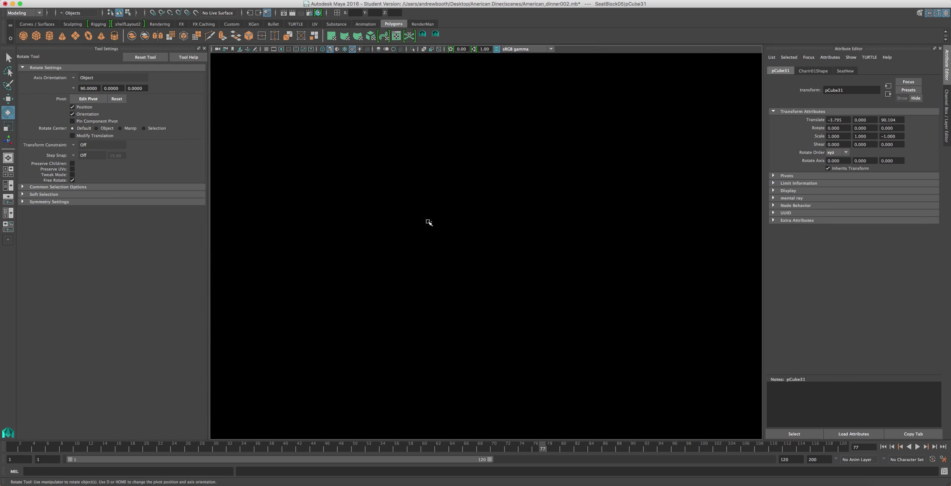
pyautogui.click(423, 246)
pyautogui.click(560, 245)
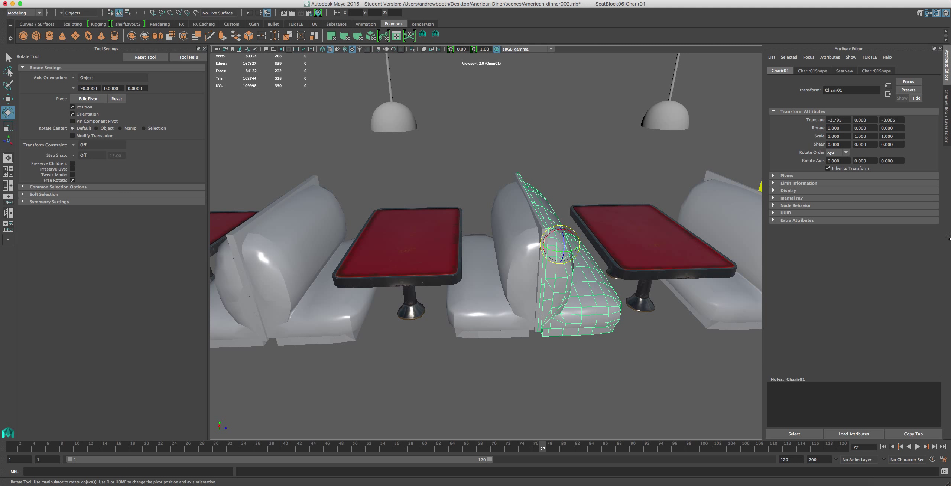
pyautogui.click(841, 69)
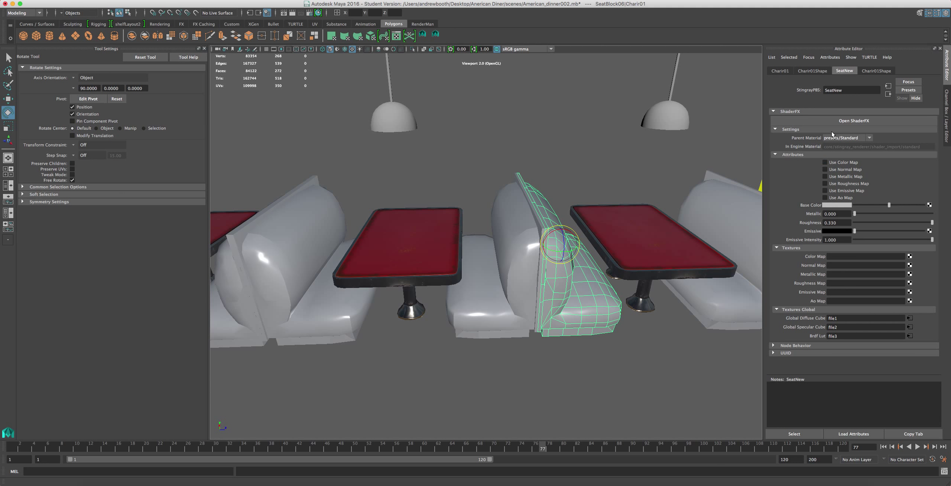
pyautogui.click(825, 162)
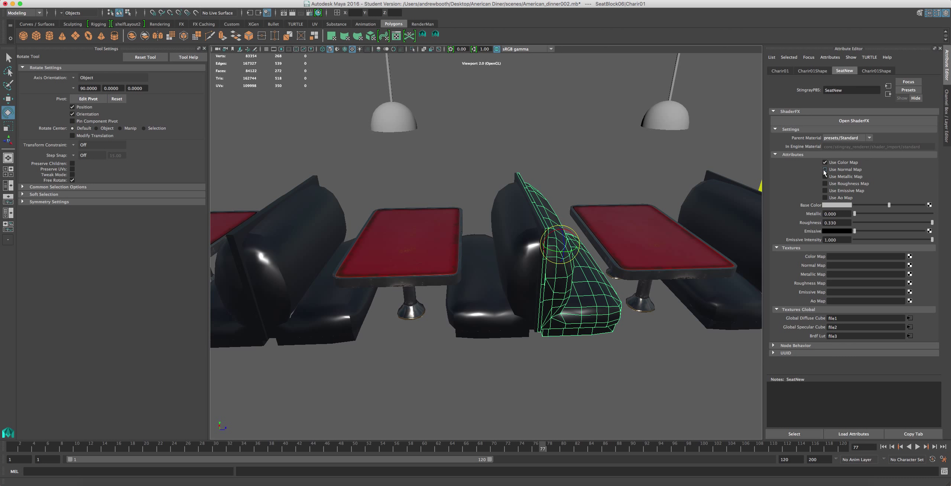
pyautogui.click(825, 170)
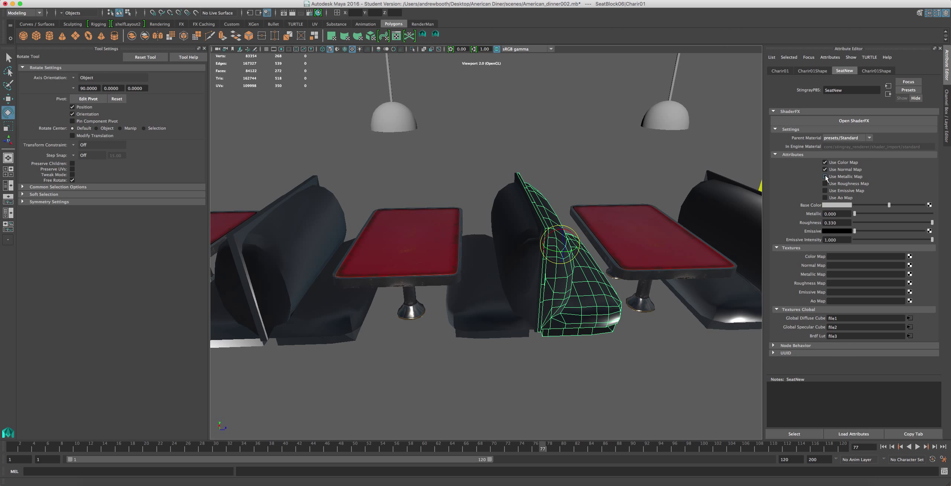
pyautogui.click(825, 177)
pyautogui.click(825, 184)
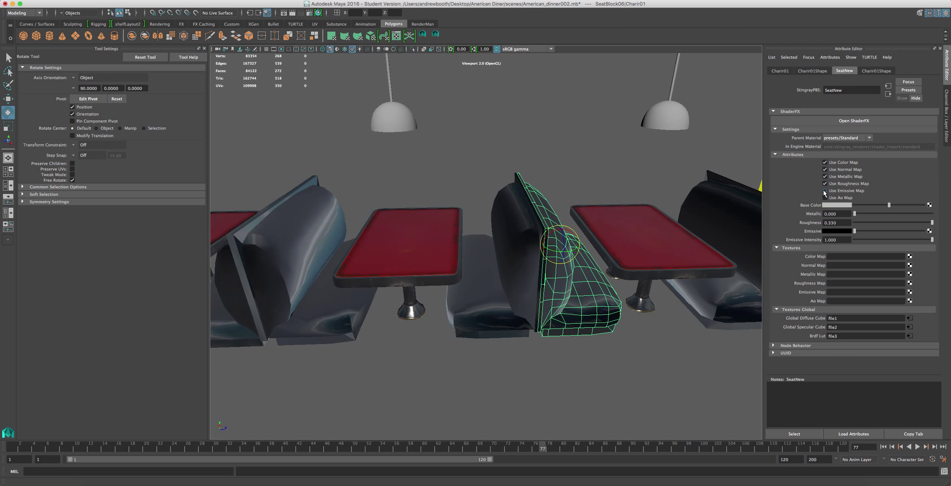
pyautogui.click(825, 198)
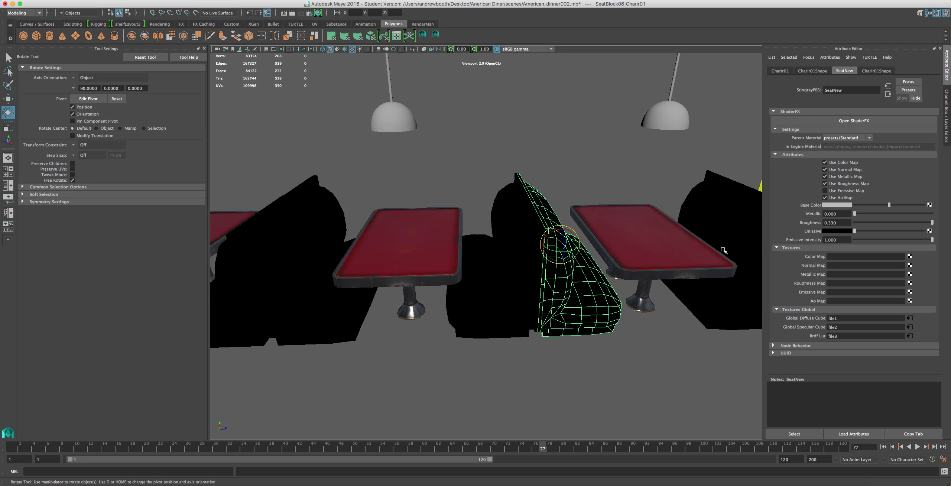
pyautogui.scroll(2, 724, 249)
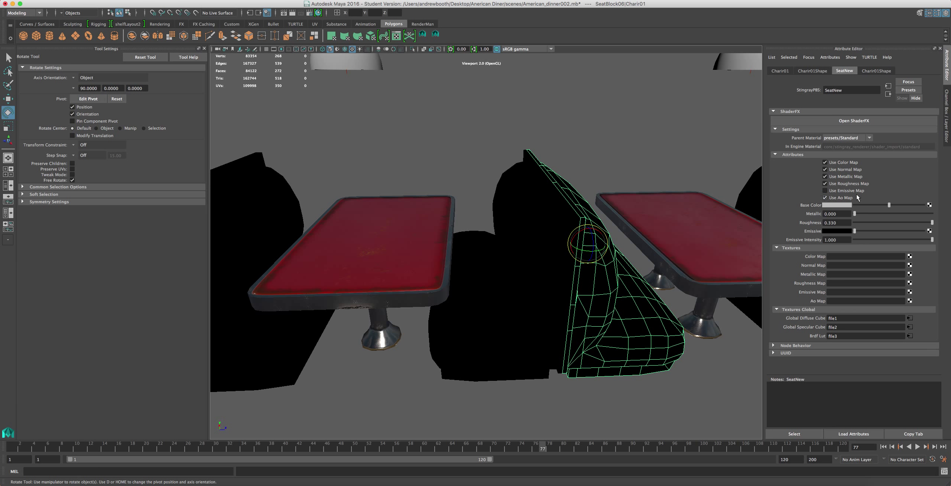
pyautogui.scroll(4, 706, 235)
pyautogui.scroll(-3, 695, 238)
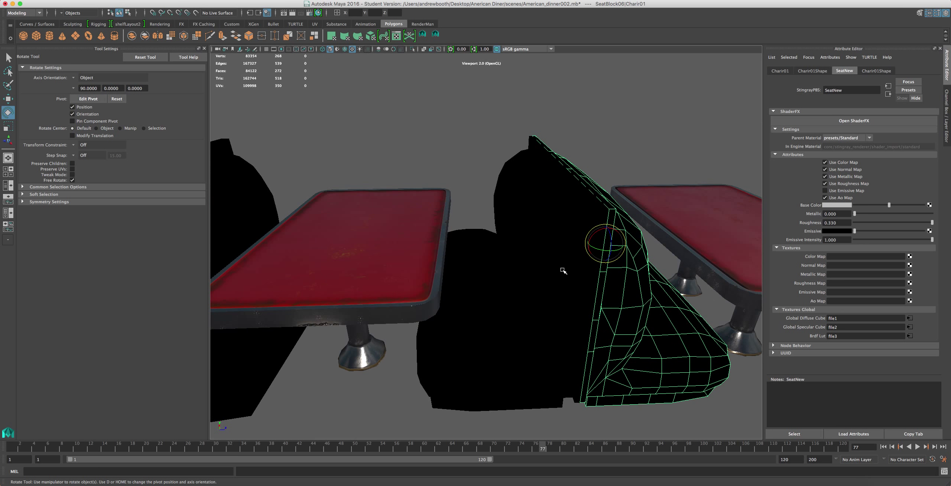
pyautogui.keyDown('alt'); pyautogui.moveTo(535, 278); pyautogui.dragTo(551, 263); pyautogui.keyUp('alt')
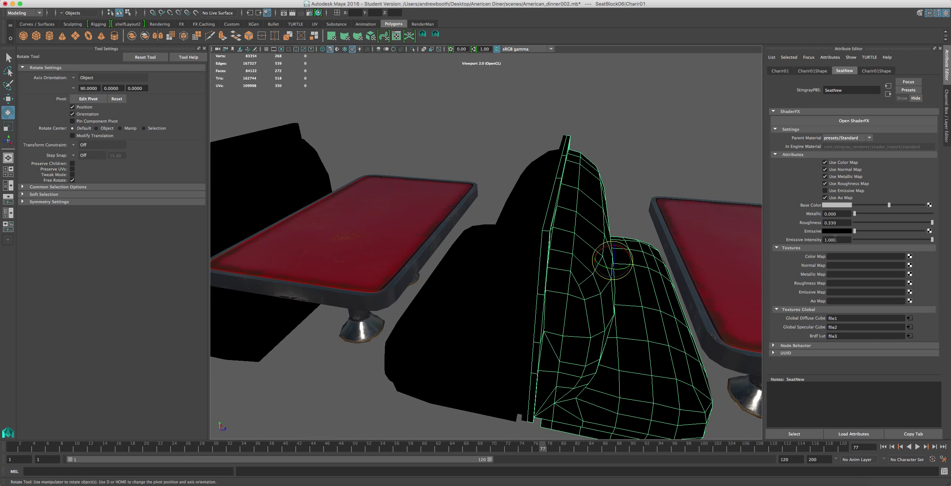
# Switch the SeatNew material's AO map off to examine the seat shading, and switch it back on.
pyautogui.click(825, 197)
pyautogui.click(825, 198)
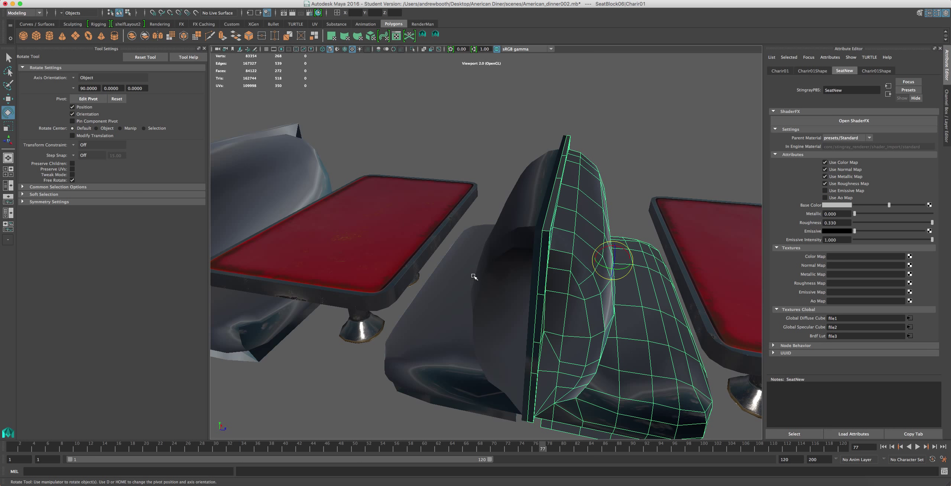
pyautogui.moveTo(479, 277)
pyautogui.keyDown('alt'); pyautogui.mouseDown()
pyautogui.moveTo(444, 276)
pyautogui.moveTo(463, 281)
pyautogui.moveTo(547, 239)
pyautogui.moveTo(533, 256)
pyautogui.moveTo(536, 211)
pyautogui.moveTo(556, 282)
pyautogui.moveTo(575, 277)
pyautogui.moveTo(530, 282)
pyautogui.mouseUp(); pyautogui.keyUp('alt')
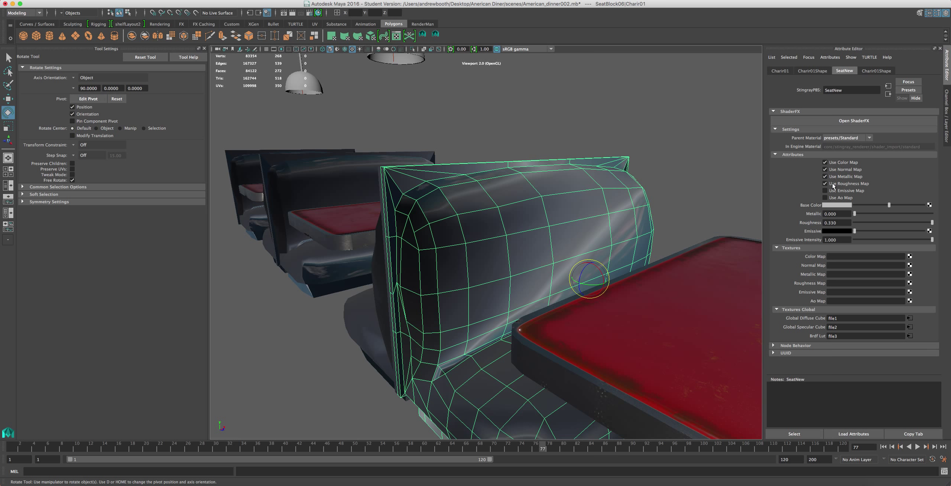
pyautogui.click(826, 198)
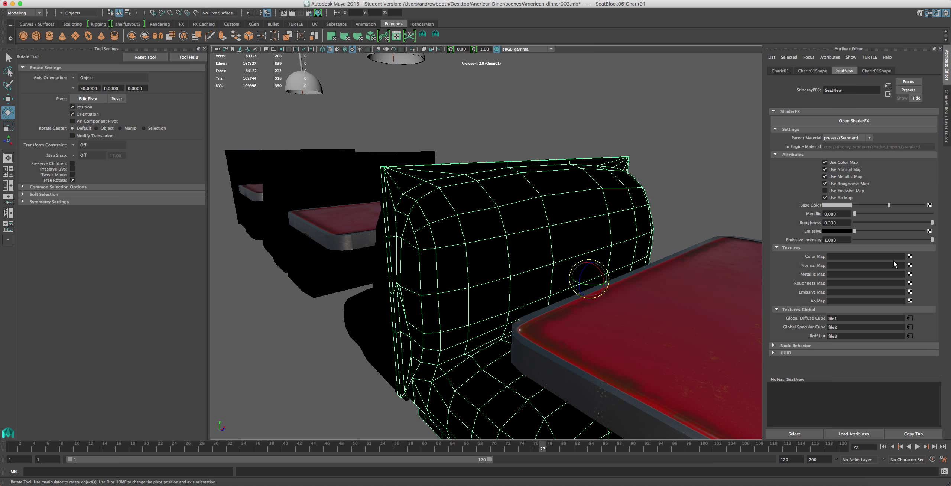
# Load Seat01_basecolor.png from the Desktop's American_Seating folder as the SeatNew material's color map.
pyautogui.click(911, 256)
pyautogui.click(910, 256)
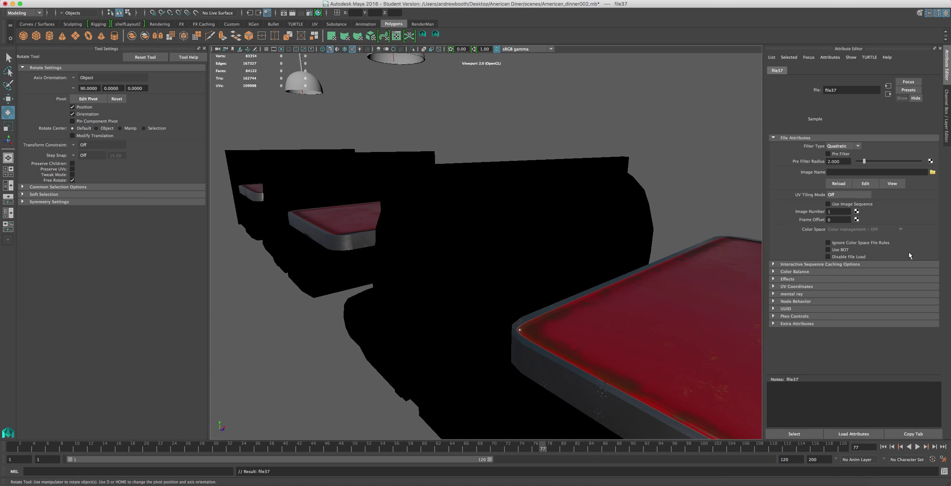
pyautogui.click(933, 172)
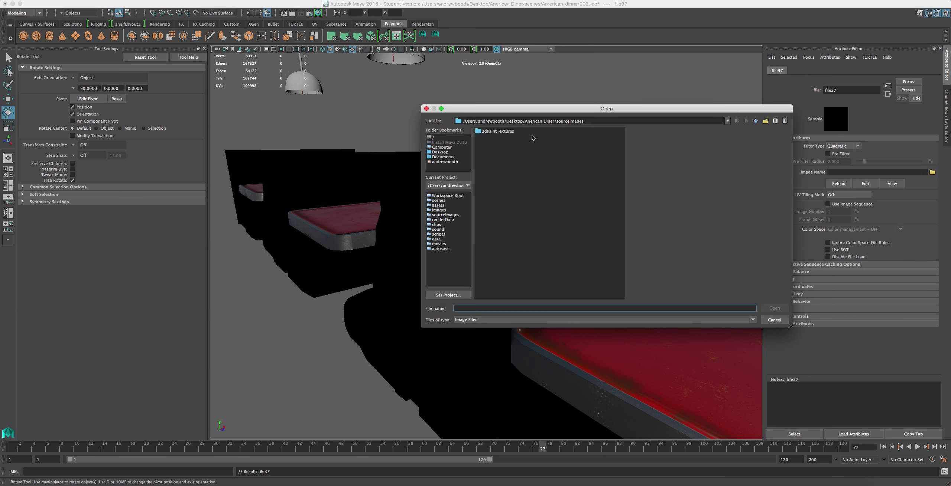
pyautogui.click(439, 153)
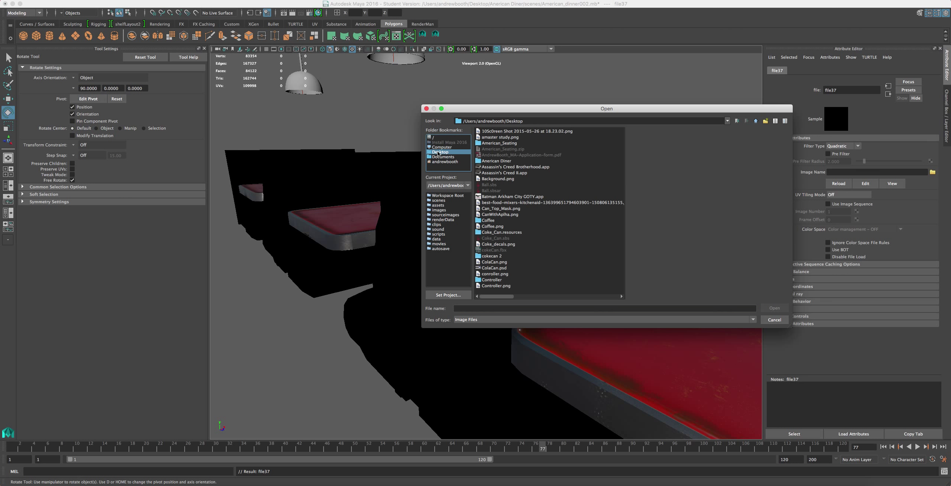
pyautogui.doubleClick(497, 144)
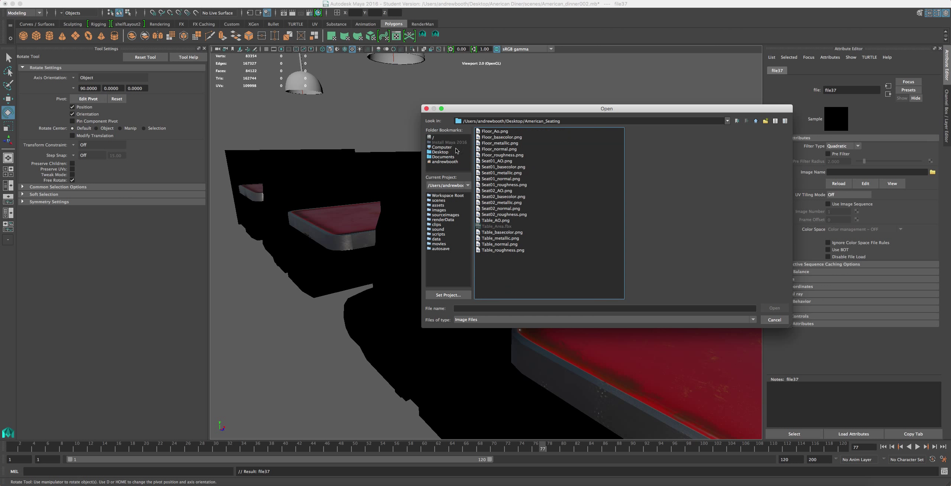
pyautogui.click(493, 166)
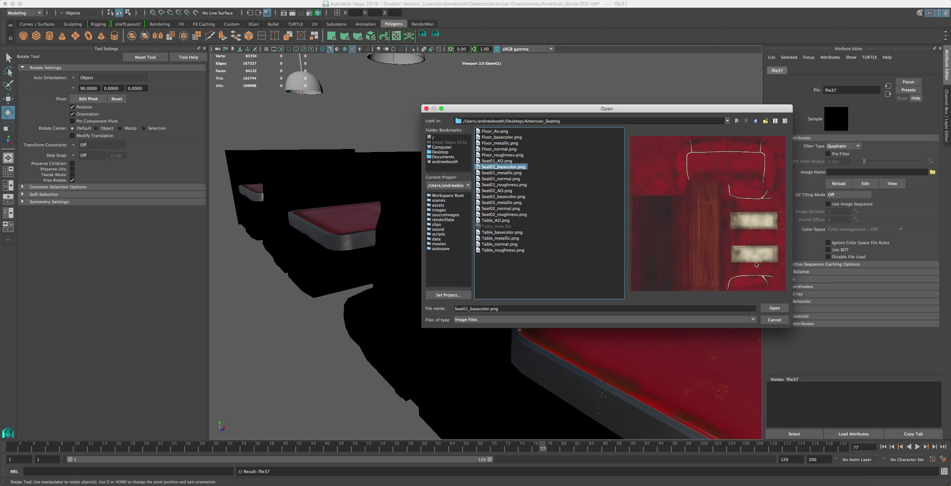
pyautogui.click(775, 308)
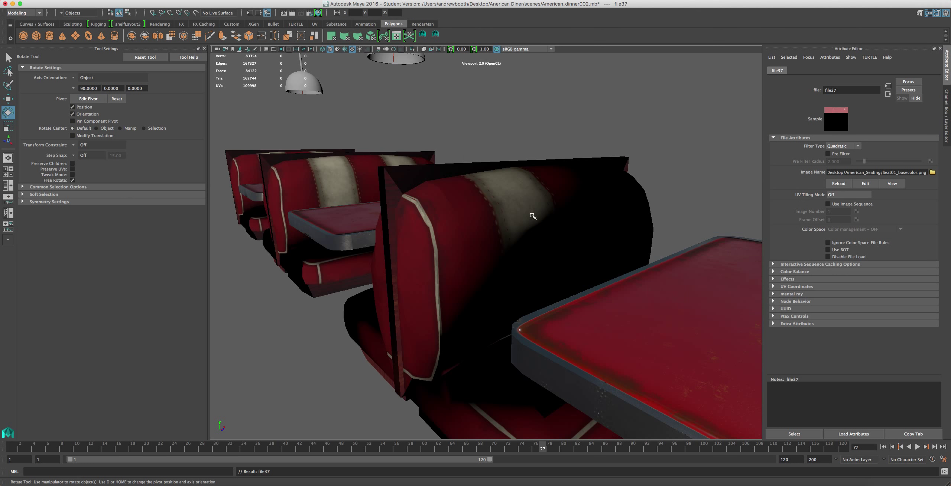
# Reselect the SeatBlock06 seat and load Seat01_normal.png as the SeatNew material's normal map.
pyautogui.keyDown('alt'); pyautogui.moveTo(413, 247); pyautogui.dragTo(471, 228); pyautogui.keyUp('alt')
pyautogui.click(486, 231)
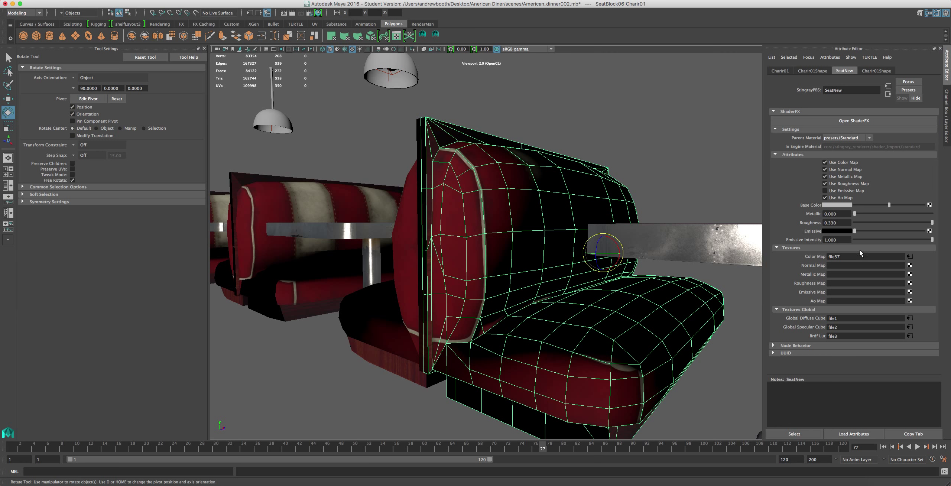
pyautogui.click(910, 266)
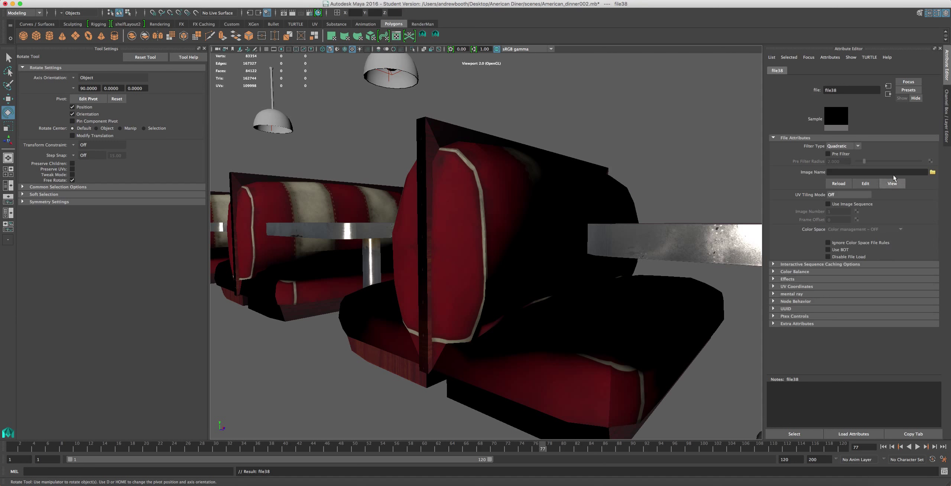
pyautogui.click(933, 172)
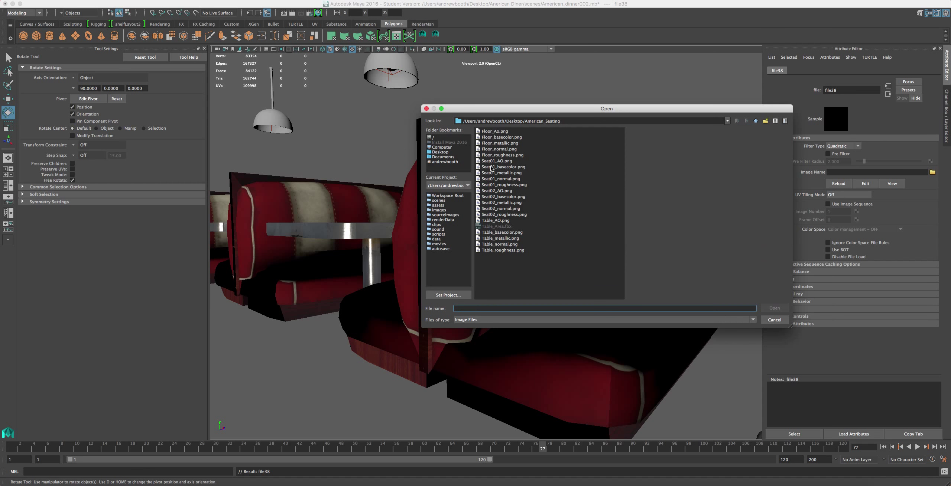
pyautogui.click(492, 180)
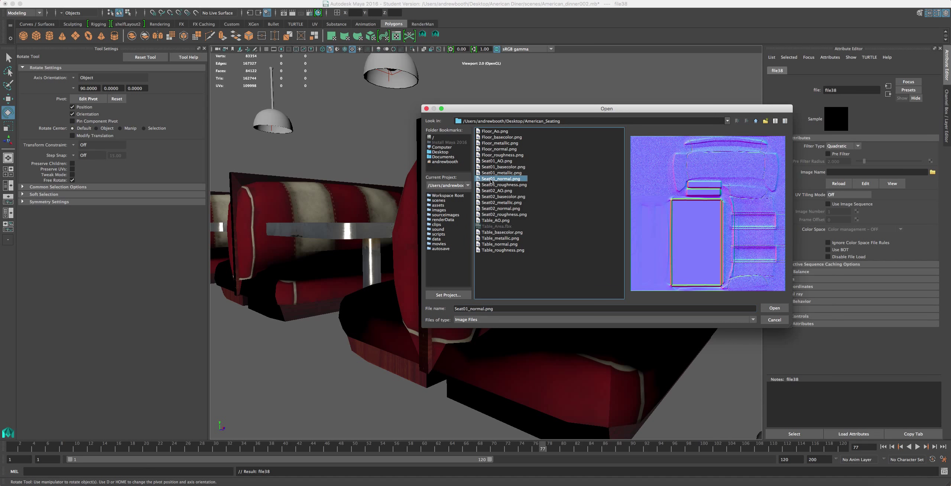
pyautogui.click(774, 308)
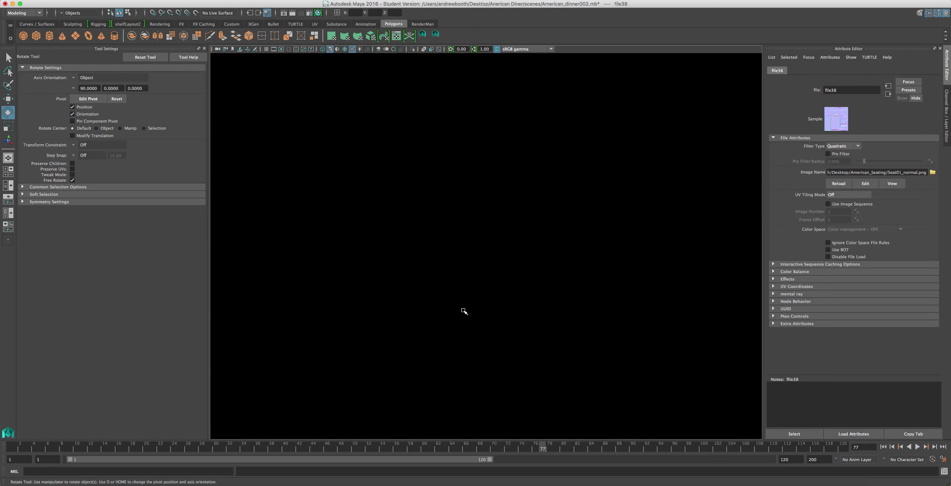
# Return to the SeatNew material on the SeatBlock06 seat and load Seat01_AO.png as its AO map.
pyautogui.click(467, 310)
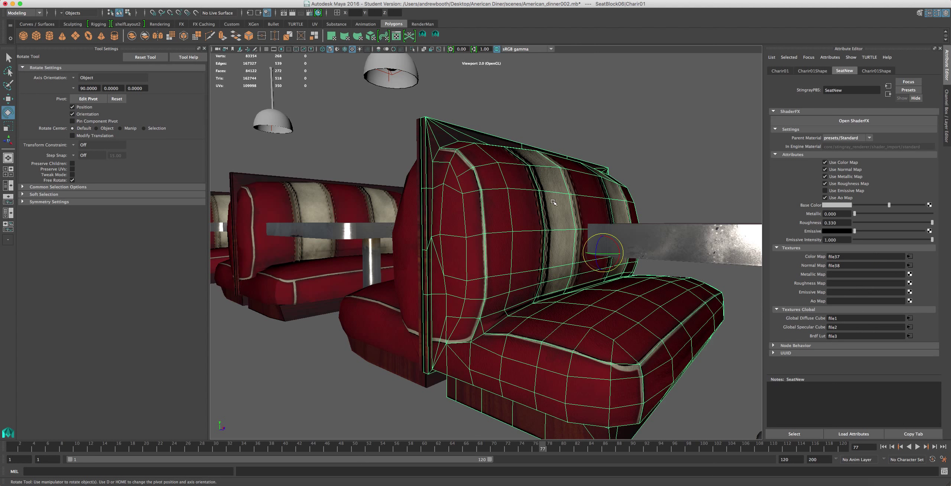
pyautogui.scroll(5, 553, 203)
pyautogui.scroll(-3, 554, 202)
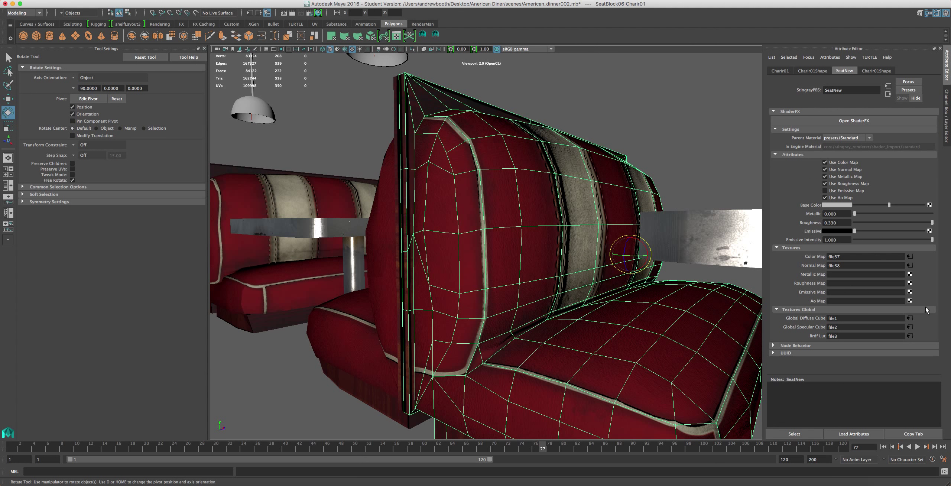
pyautogui.click(910, 301)
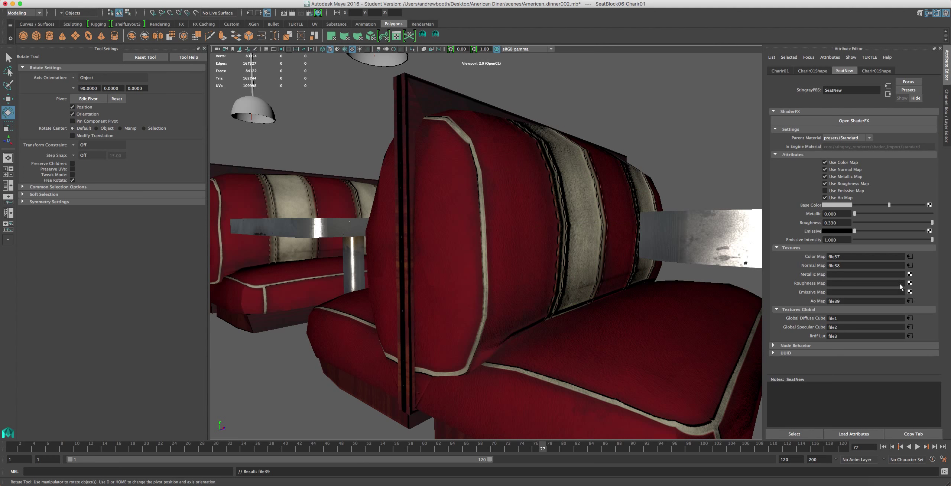
pyautogui.click(933, 172)
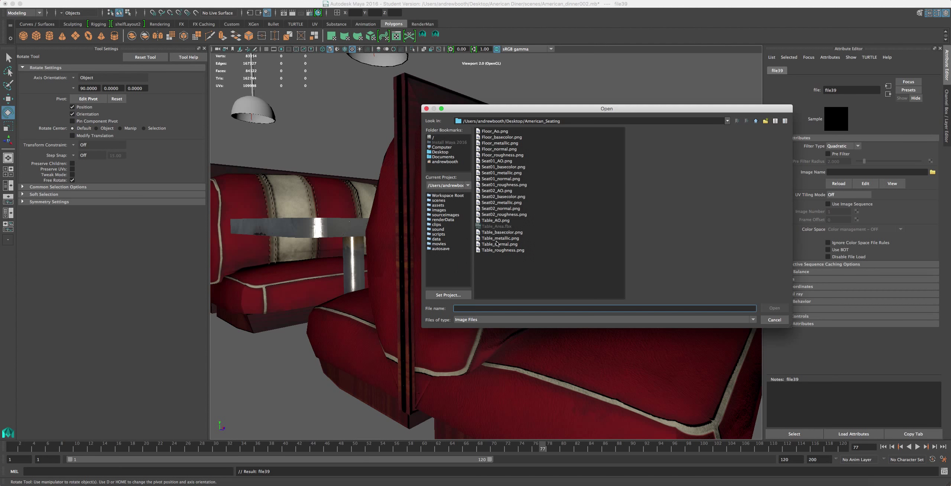
pyautogui.click(488, 163)
pyautogui.click(775, 309)
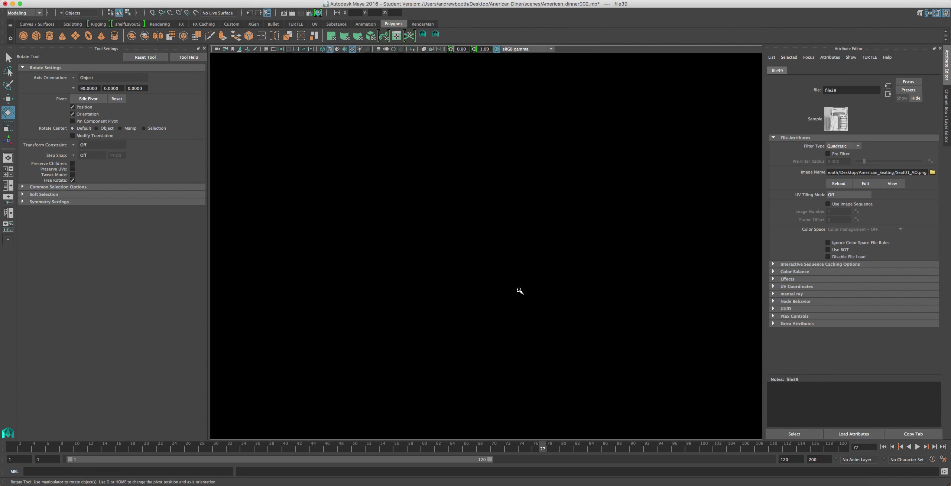
# Select the SeatBlock06 seats again and load Seat01_metallic.png as the SeatNew material's metallic map.
pyautogui.moveTo(517, 289); pyautogui.dragTo(534, 308)
pyautogui.moveTo(494, 249)
pyautogui.keyDown('alt'); pyautogui.mouseDown()
pyautogui.moveTo(485, 278)
pyautogui.moveTo(568, 246)
pyautogui.moveTo(499, 240)
pyautogui.moveTo(511, 248)
pyautogui.mouseUp(); pyautogui.keyUp('alt')
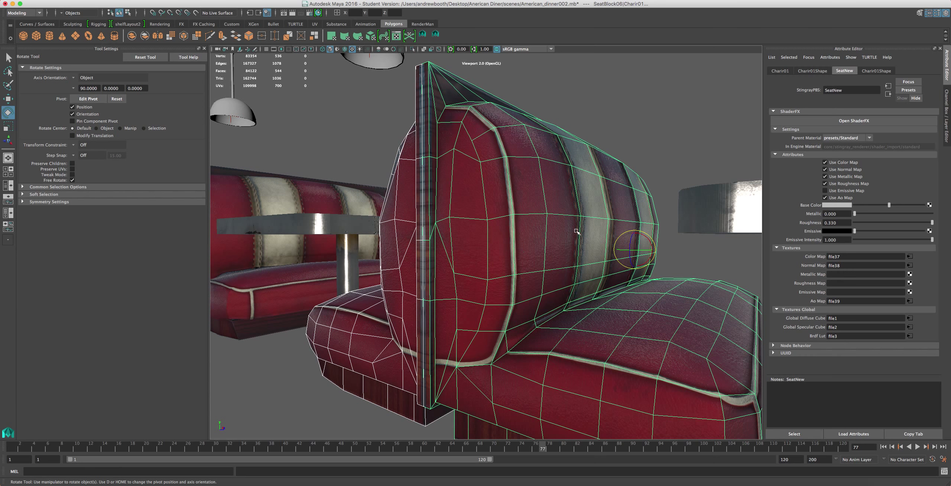
pyautogui.click(910, 275)
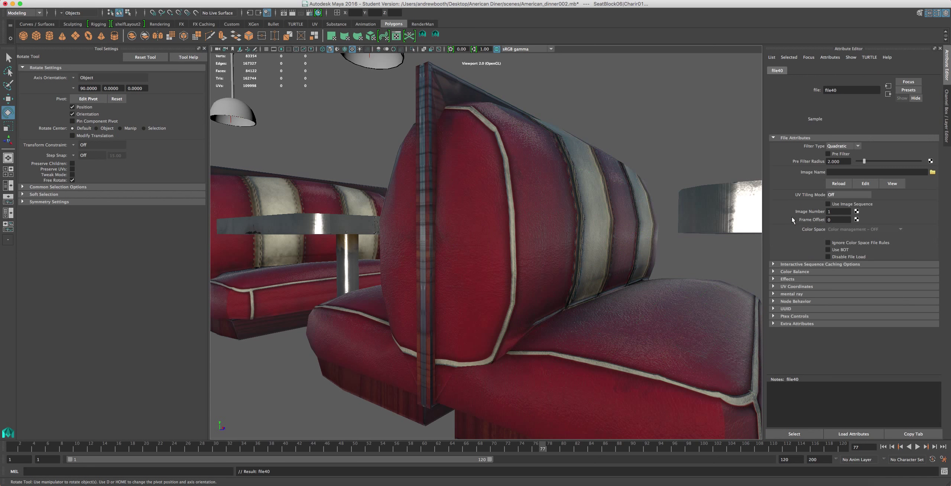
pyautogui.click(933, 173)
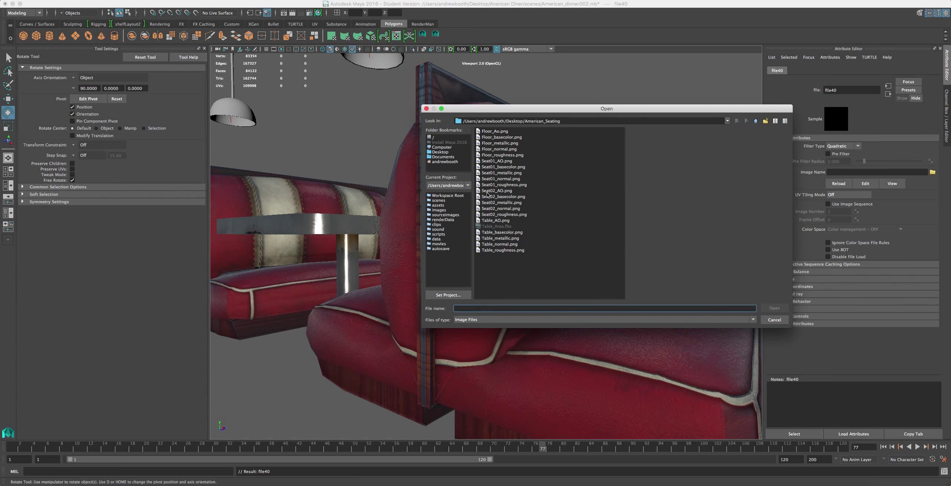
pyautogui.click(501, 173)
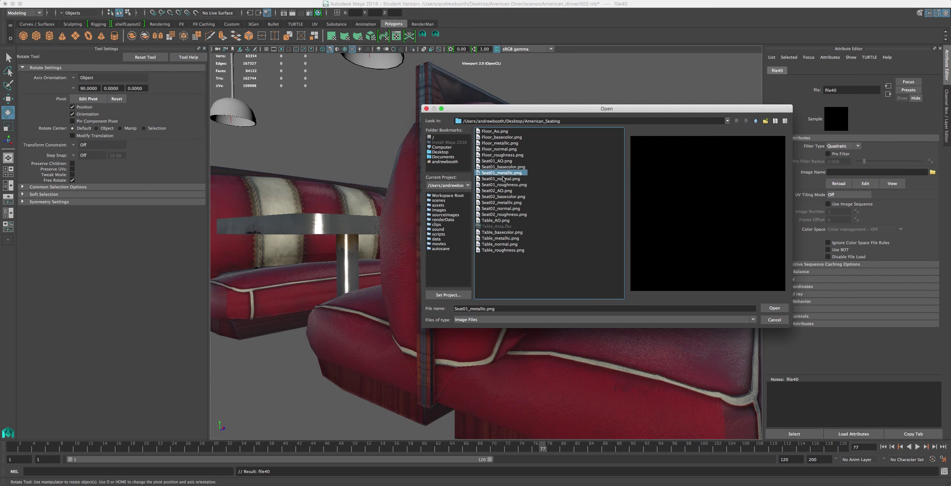
pyautogui.click(774, 308)
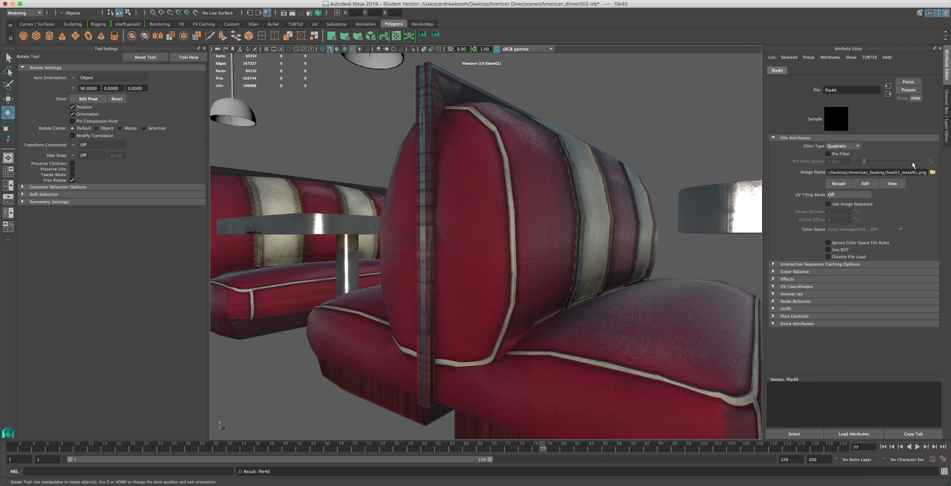
# Go back to the SeatNew material and load Seat01_roughness.png as its roughness map.
pyautogui.click(889, 94)
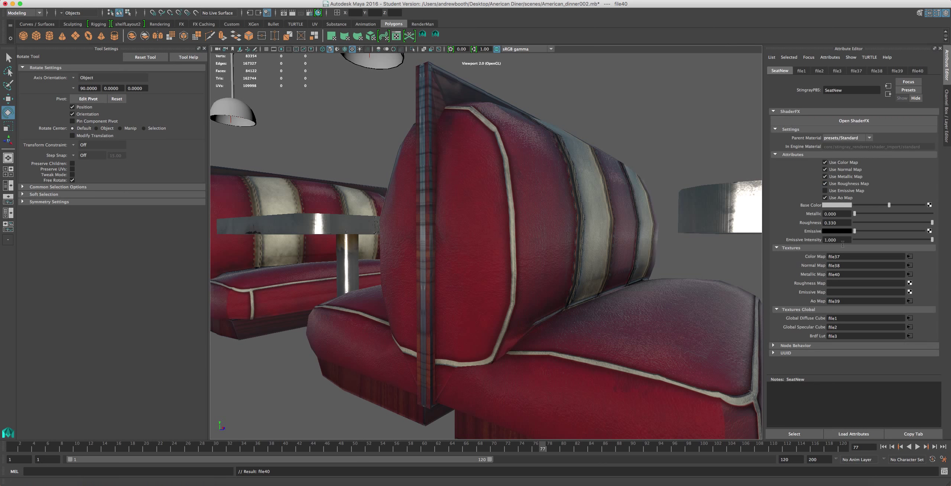
pyautogui.click(910, 284)
pyautogui.click(933, 172)
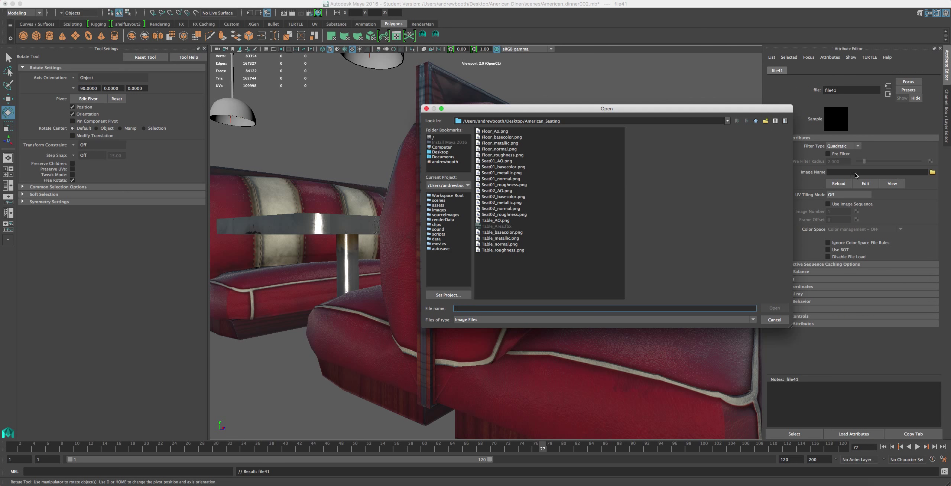
pyautogui.click(504, 185)
pyautogui.click(775, 308)
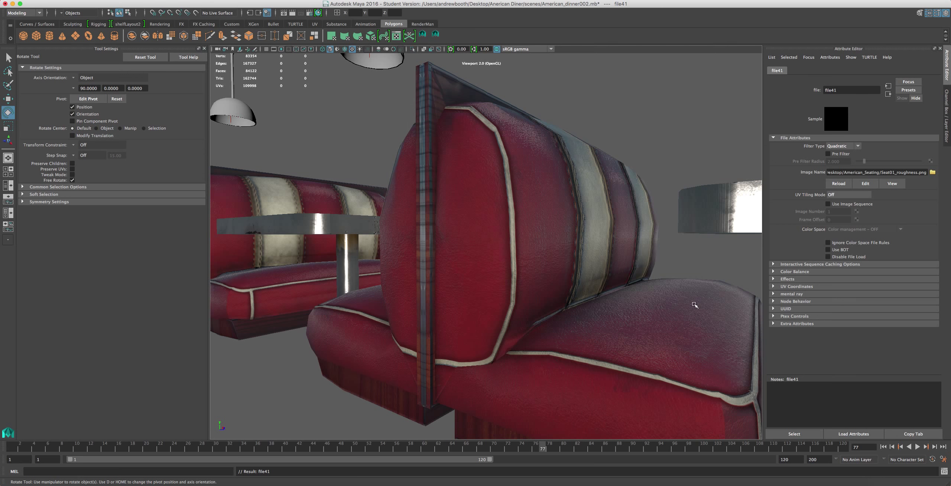
pyautogui.scroll(-3, 615, 301)
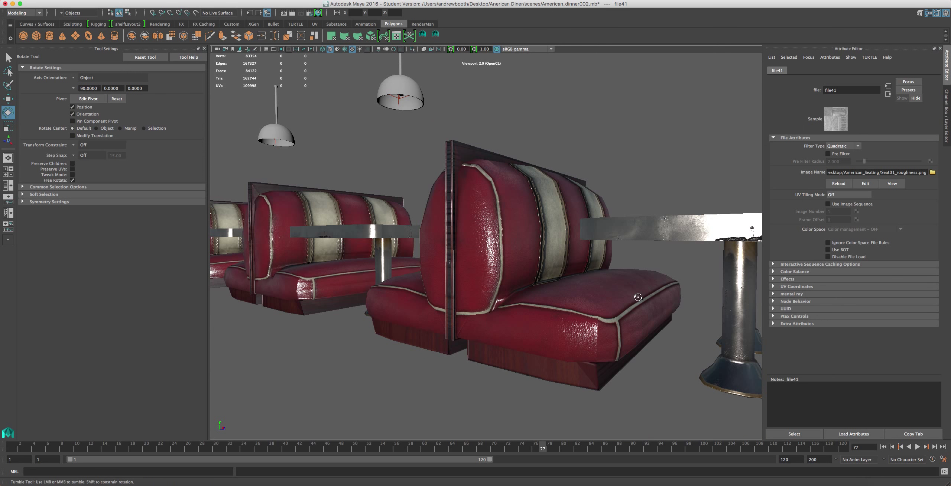
pyautogui.keyDown('alt'); pyautogui.moveTo(621, 302); pyautogui.dragTo(774, 303); pyautogui.keyUp('alt')
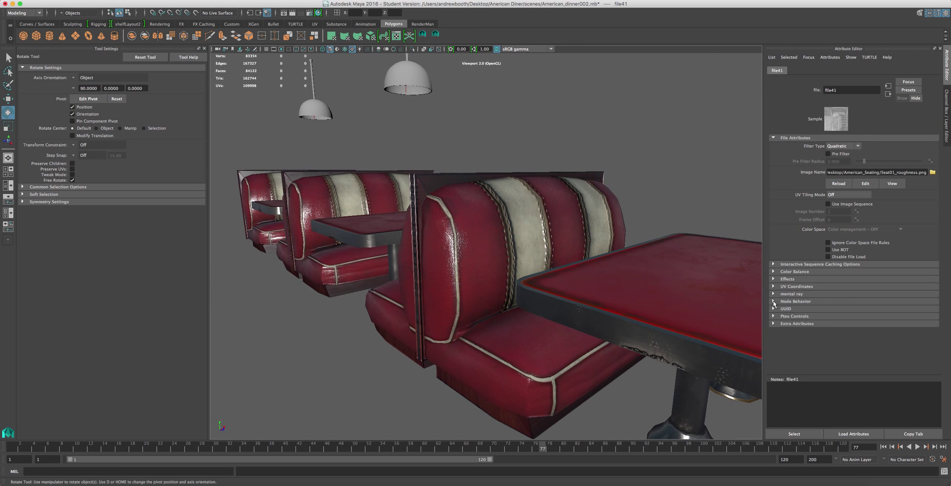
# Make the display layer layer1 visible and inspect the textured booth seats within the diner.
pyautogui.click(945, 96)
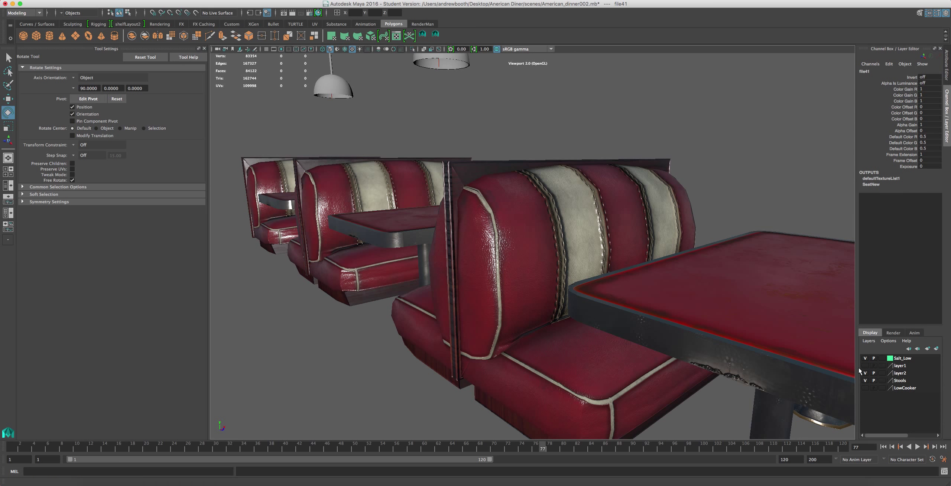
pyautogui.click(865, 365)
pyautogui.keyDown('alt'); pyautogui.moveTo(579, 320); pyautogui.dragTo(574, 284); pyautogui.keyUp('alt')
pyautogui.scroll(-5, 660, 274)
pyautogui.scroll(2, 661, 274)
pyautogui.scroll(5, 575, 284)
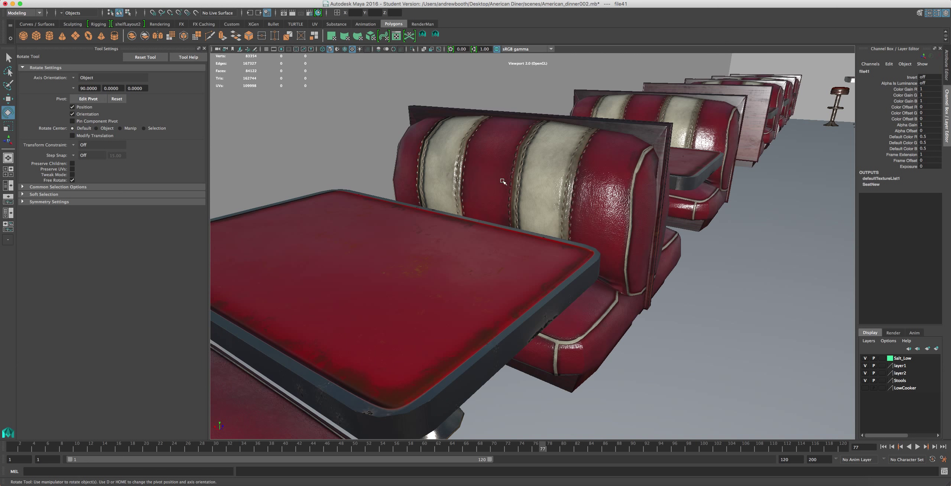
pyautogui.rightClick(479, 163)
pyautogui.click(480, 163)
pyautogui.moveTo(475, 171); pyautogui.dragTo(469, 353, button='right')
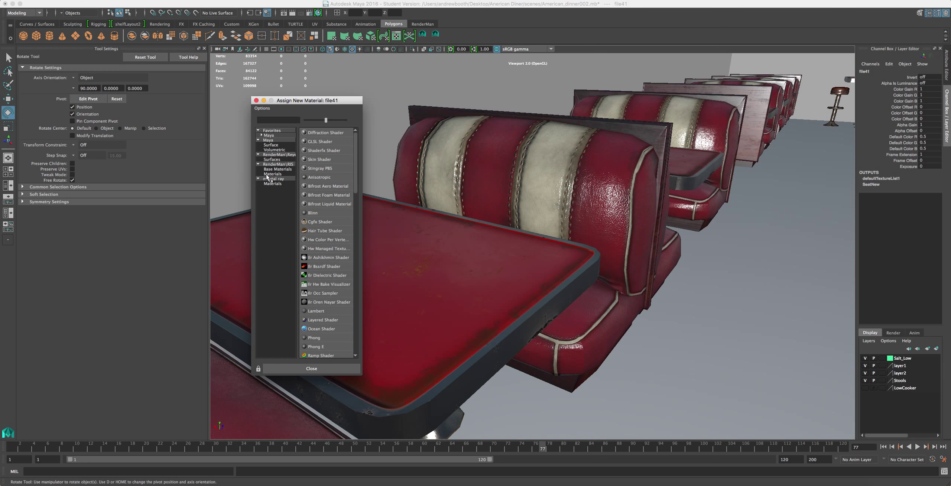
pyautogui.write('sub')
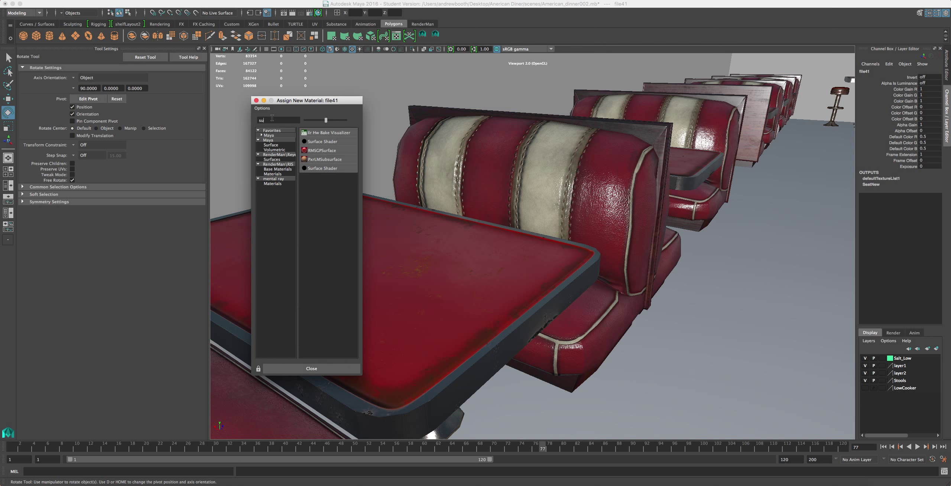
pyautogui.press('BackSpace')
pyautogui.press('BackSpace')
pyautogui.press('BackSpace')
pyautogui.click(256, 100)
# Enable automatic loading of the fbxmaya.bundle plug-in in the Plug-in Manager and close the manager.
pyautogui.click(174, 1)
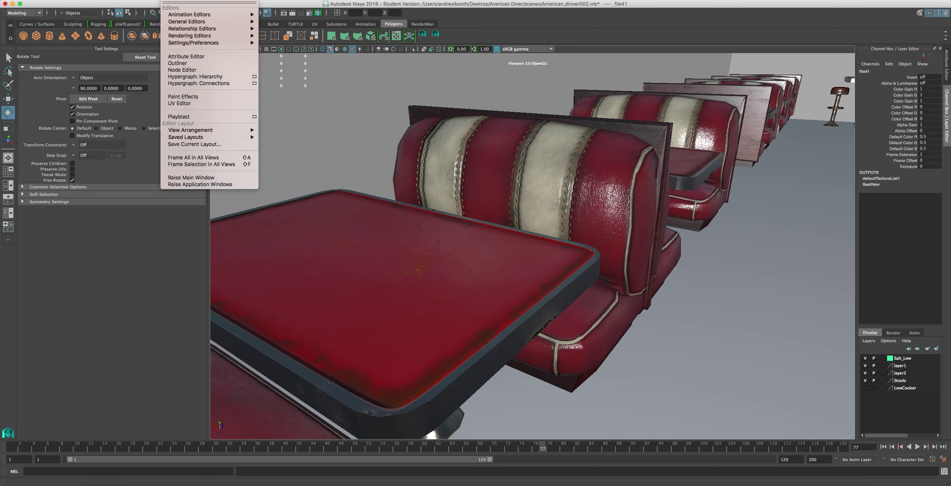
pyautogui.moveTo(178, 36)
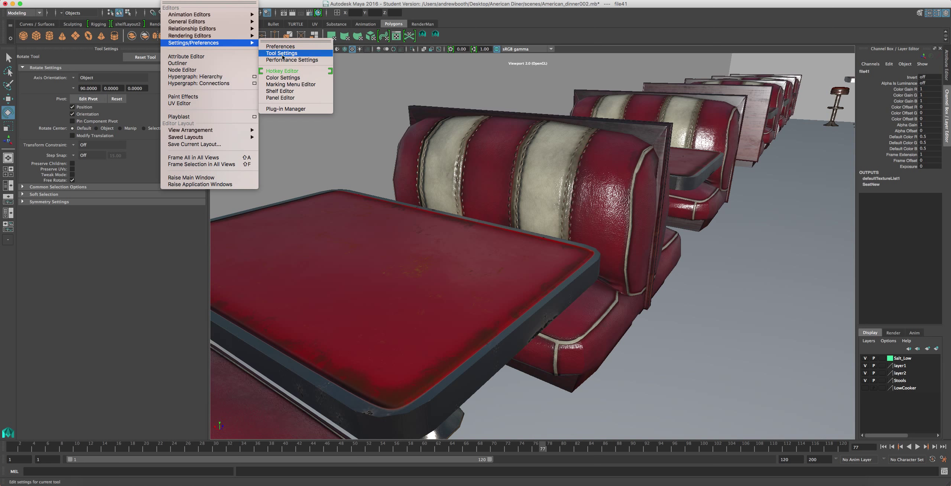
pyautogui.click(300, 106)
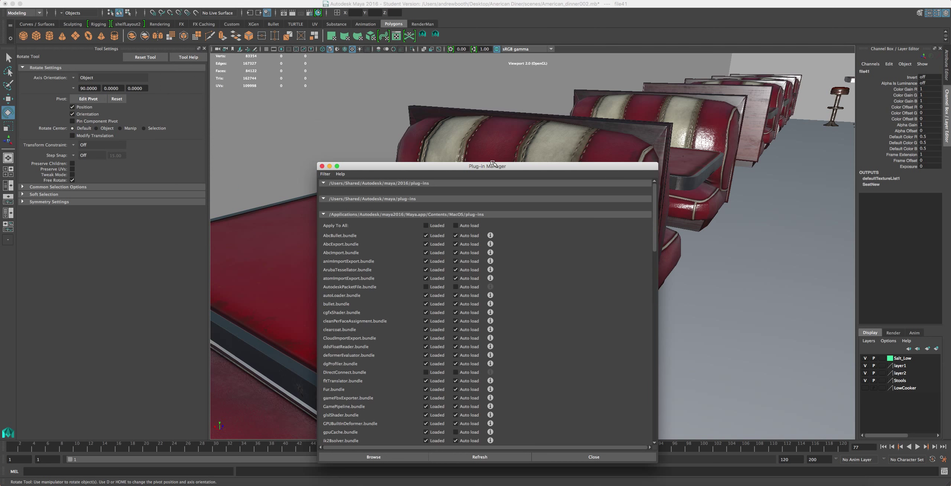
pyautogui.scroll(-5, 442, 283)
pyautogui.scroll(-10, 443, 282)
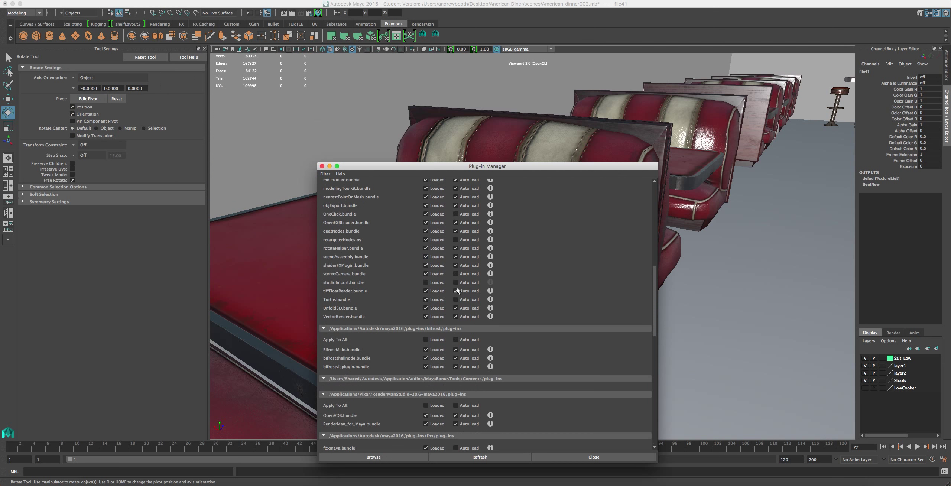
pyautogui.scroll(-5, 450, 282)
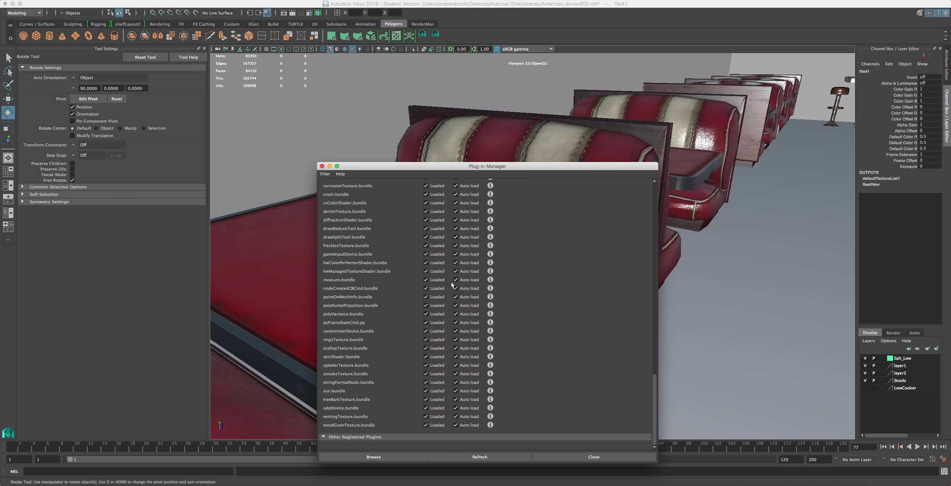
pyautogui.scroll(10, 451, 282)
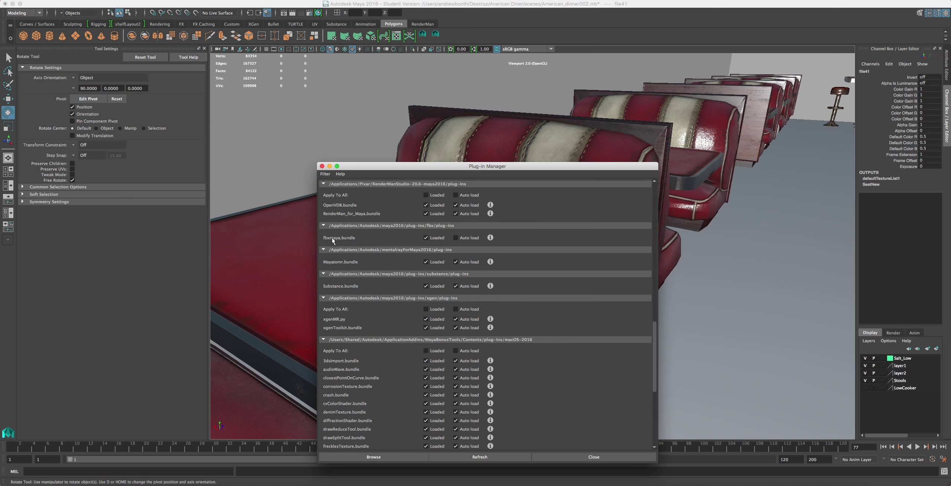
pyautogui.click(456, 237)
pyautogui.click(591, 457)
# Change the viewport to another camera view and return to the single perspective layout.
pyautogui.scroll(-10, 579, 175)
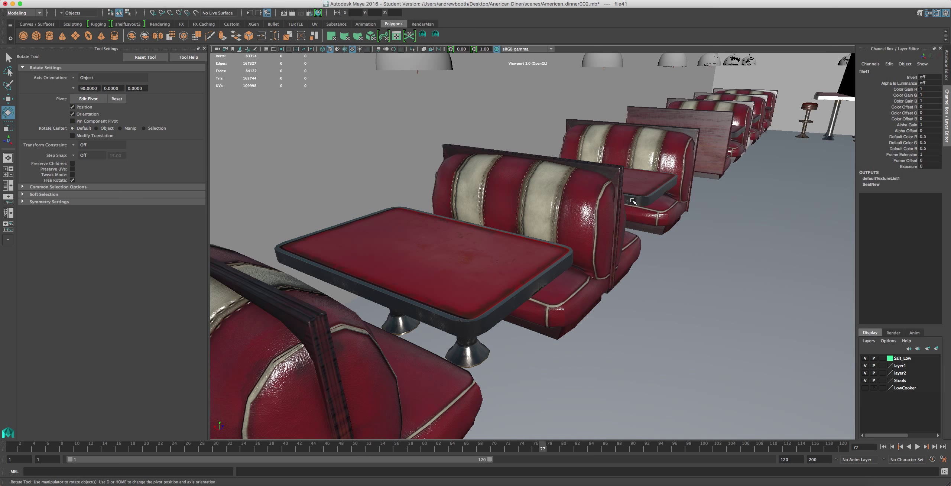
pyautogui.press('space')
pyautogui.moveTo(634, 201); pyautogui.dragTo(633, 204)
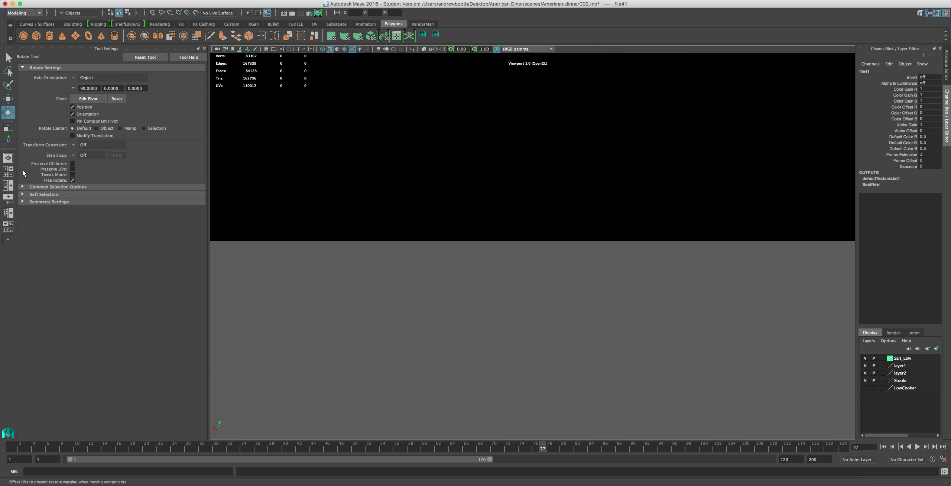
pyautogui.click(9, 158)
# Select the Top_Mixer3 mixer head on the counter behind the stools and frame it closely.
pyautogui.keyDown('alt'); pyautogui.moveTo(638, 239); pyautogui.dragTo(319, 223, button='middle'); pyautogui.keyUp('alt')
pyautogui.keyDown('alt'); pyautogui.moveTo(712, 247); pyautogui.dragTo(724, 230); pyautogui.keyUp('alt')
pyautogui.keyDown('alt'); pyautogui.moveTo(724, 230); pyautogui.dragTo(727, 231, button='middle'); pyautogui.keyUp('alt')
pyautogui.keyDown('alt'); pyautogui.moveTo(727, 231); pyautogui.dragTo(758, 220); pyautogui.keyUp('alt')
pyautogui.click(493, 111)
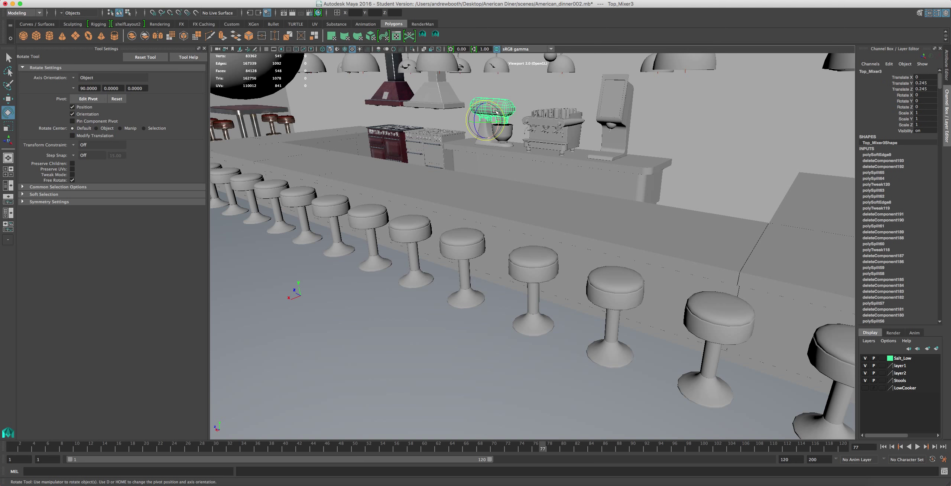
pyautogui.press('f')
pyautogui.scroll(-1, 497, 186)
pyautogui.keyDown('alt'); pyautogui.moveTo(632, 235); pyautogui.dragTo(587, 208, button='middle'); pyautogui.keyUp('alt')
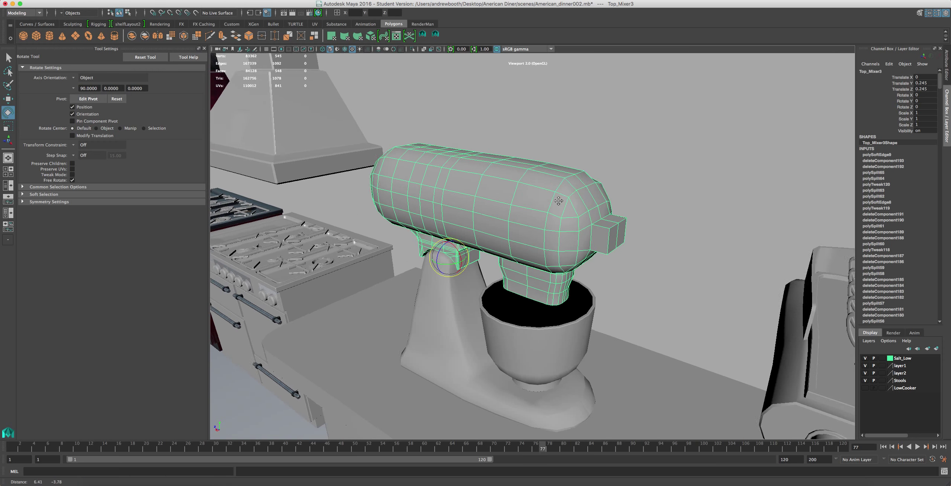
pyautogui.keyDown('alt'); pyautogui.moveTo(587, 208); pyautogui.dragTo(547, 203); pyautogui.keyUp('alt')
pyautogui.scroll(5, 571, 201)
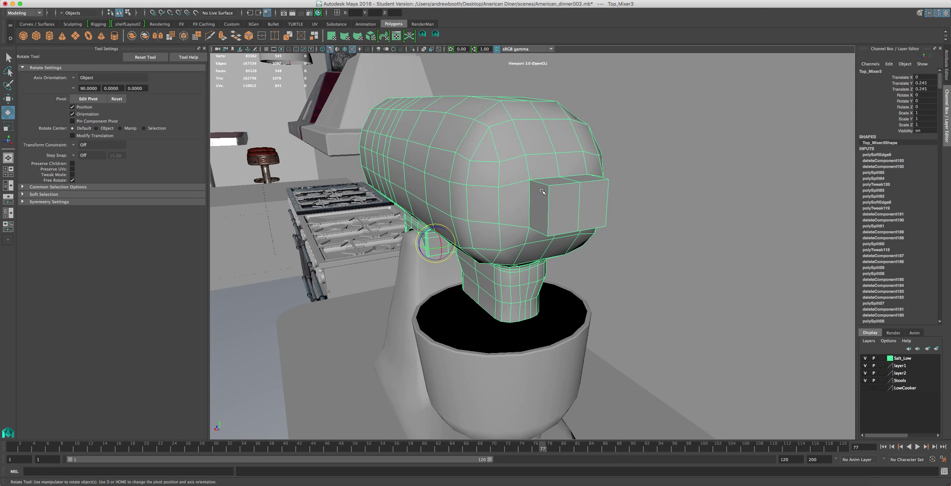
# Switch the mixer head to edge mode and select the two upper lengthwise edges of the small block on its front.
pyautogui.moveTo(542, 190); pyautogui.dragTo(541, 178, button='right')
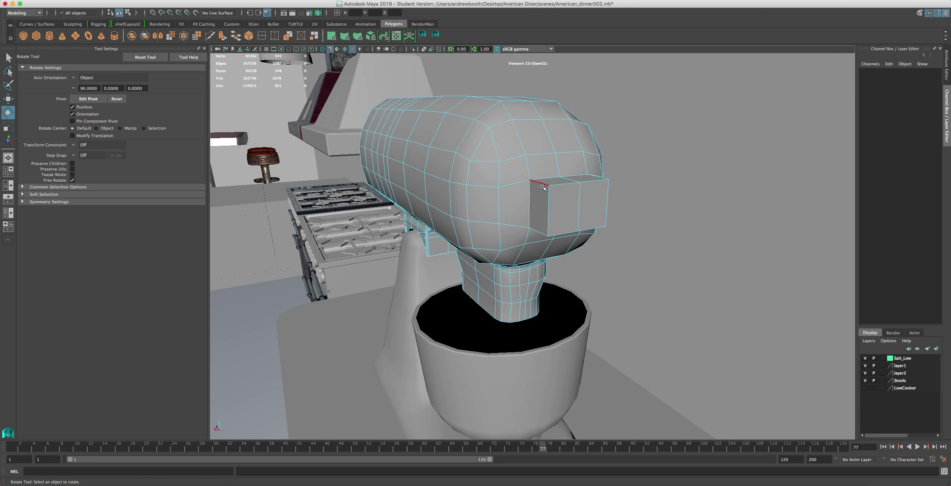
pyautogui.click(542, 186)
pyautogui.keyDown('shift'); pyautogui.click(597, 177); pyautogui.keyUp('shift')
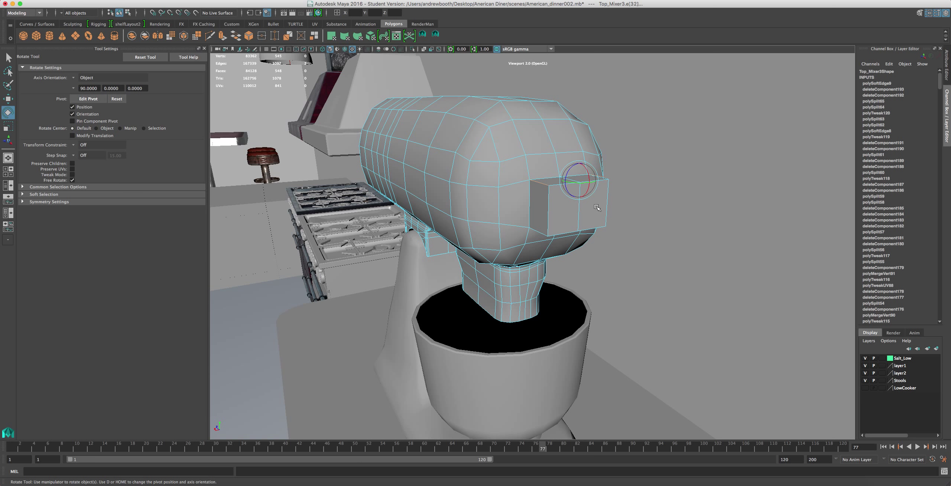
pyautogui.keyDown('shift'); pyautogui.click(547, 233); pyautogui.keyUp('shift')
pyautogui.press('super+z')
pyautogui.keyDown('alt'); pyautogui.moveTo(550, 234); pyautogui.dragTo(582, 273); pyautogui.keyUp('alt')
pyautogui.scroll(-4, 543, 315)
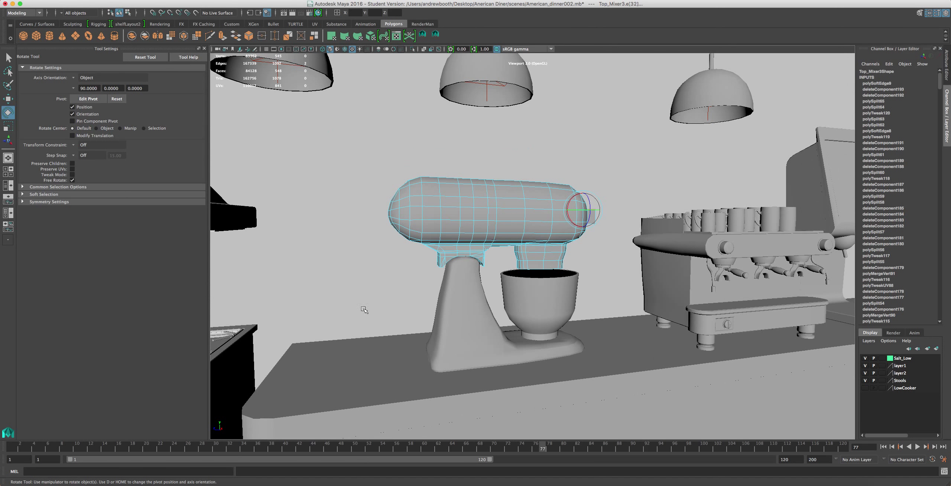
# Add the block's lower lengthwise edges to the selection so that all four lengthwise edges are selected.
pyautogui.keyDown('alt'); pyautogui.moveTo(685, 279); pyautogui.dragTo(541, 281, button='middle'); pyautogui.keyUp('alt')
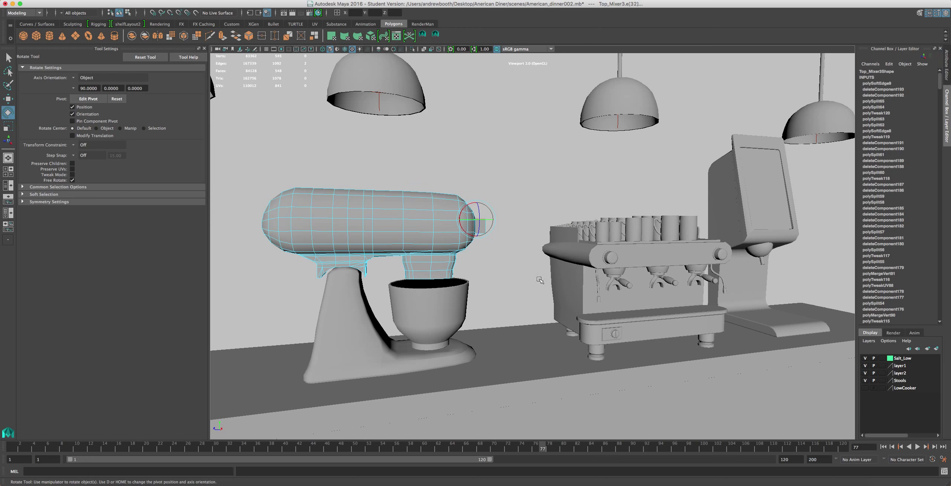
pyautogui.scroll(6, 444, 275)
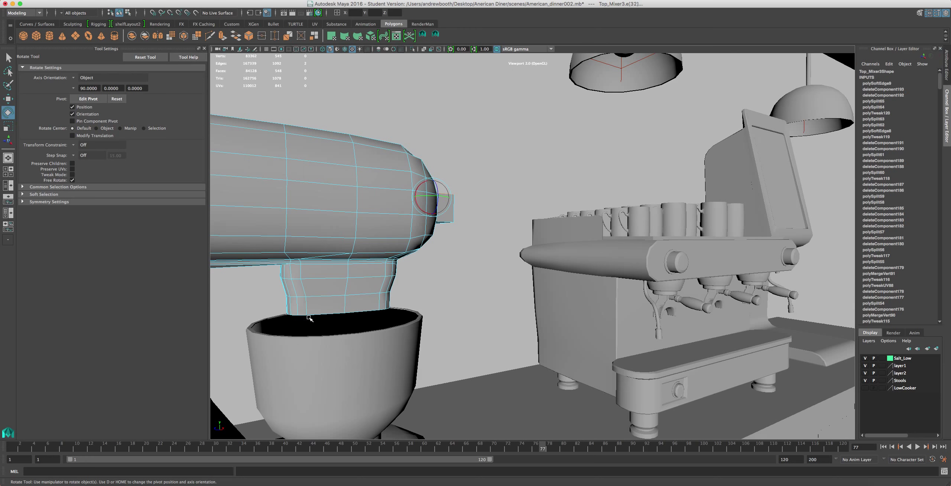
pyautogui.scroll(3, 408, 283)
pyautogui.keyDown('alt'); pyautogui.moveTo(428, 240); pyautogui.dragTo(402, 211); pyautogui.keyUp('alt')
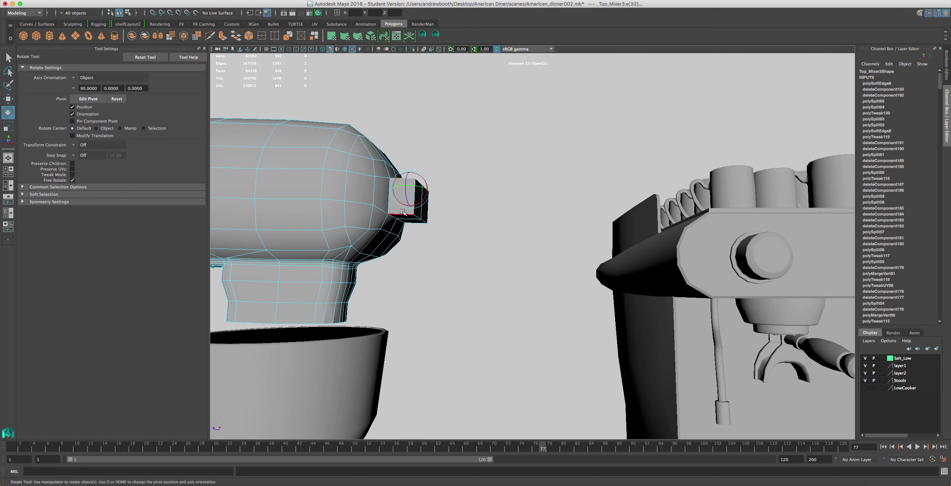
pyautogui.keyDown('shift'); pyautogui.click(423, 222); pyautogui.keyUp('shift')
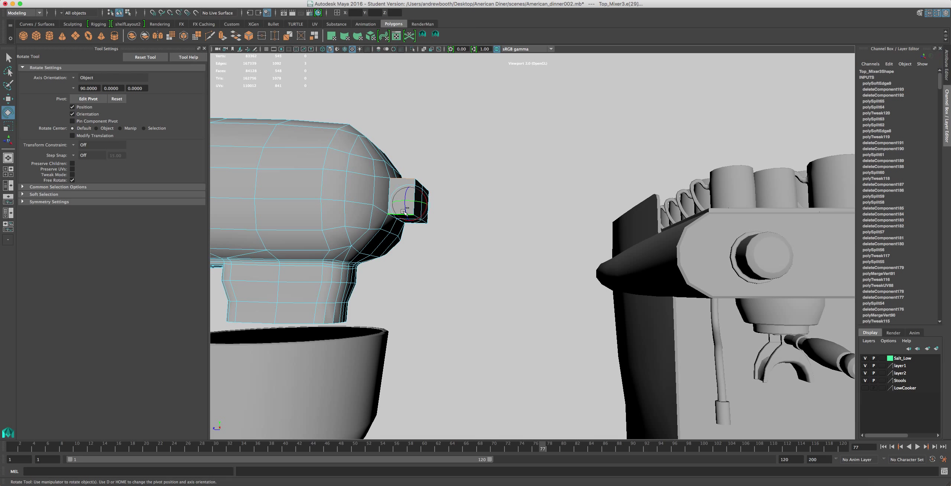
pyautogui.keyDown('shift'); pyautogui.click(424, 223); pyautogui.keyUp('shift')
pyautogui.keyDown('alt'); pyautogui.moveTo(467, 206); pyautogui.dragTo(438, 272); pyautogui.keyUp('alt')
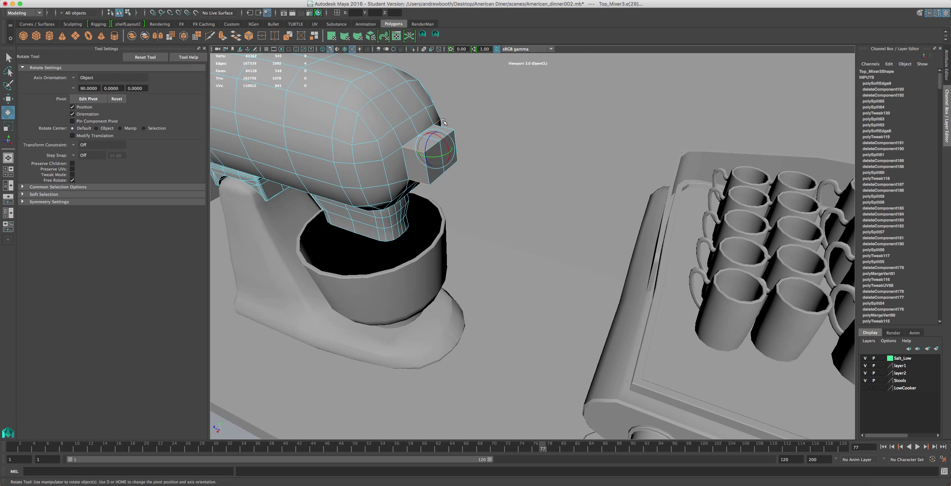
pyautogui.keyDown('alt'); pyautogui.moveTo(471, 147); pyautogui.dragTo(416, 155); pyautogui.keyUp('alt')
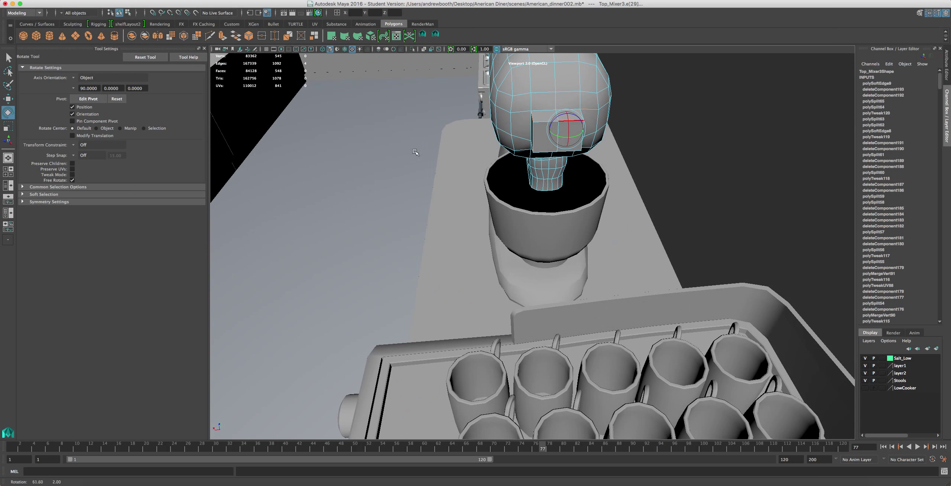
pyautogui.keyDown('shift'); pyautogui.click(580, 114); pyautogui.keyUp('shift')
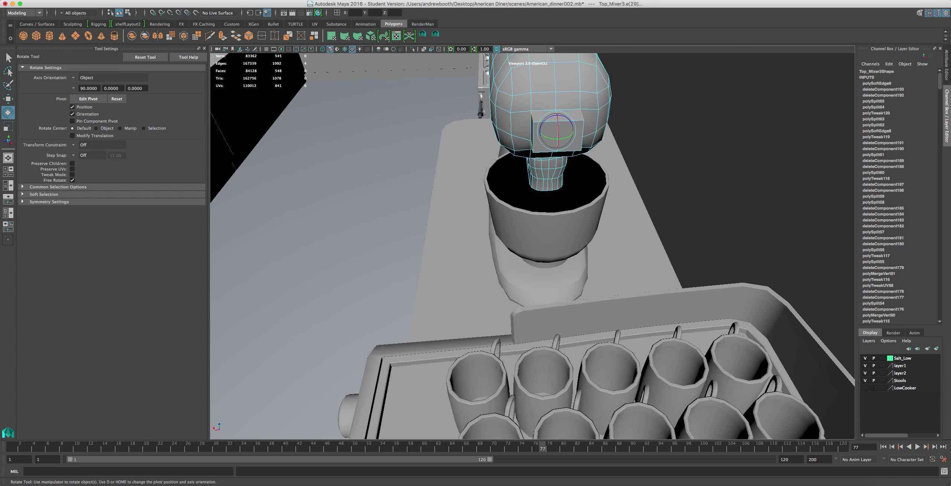
# Bevel the selected edges of the mixer head's front block with a fraction of 1.
pyautogui.keyDown('alt'); pyautogui.moveTo(521, 102); pyautogui.dragTo(563, 120); pyautogui.keyUp('alt')
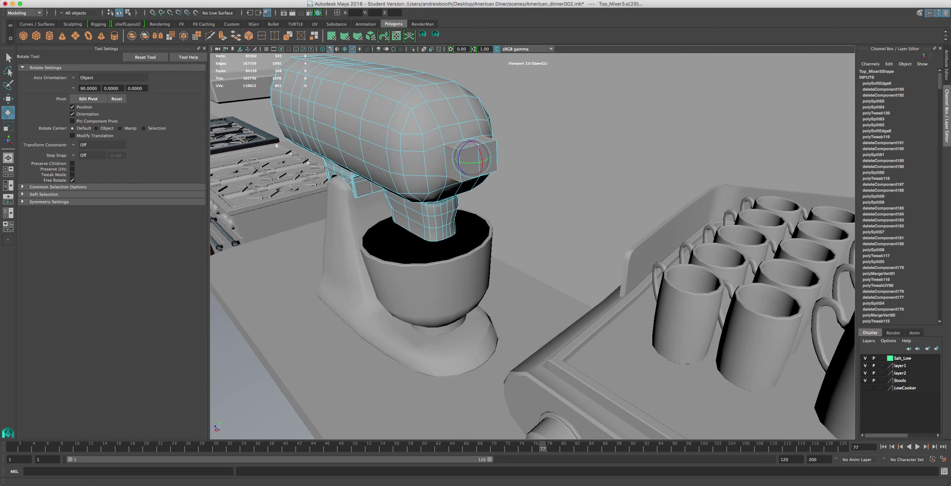
pyautogui.click(322, 1)
pyautogui.moveTo(292, 1)
pyautogui.moveTo(257, 1)
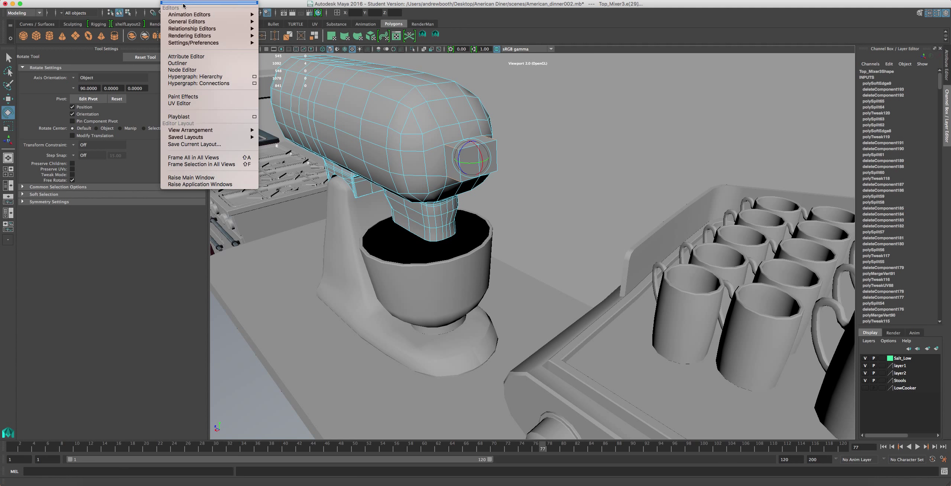
pyautogui.moveTo(223, 1)
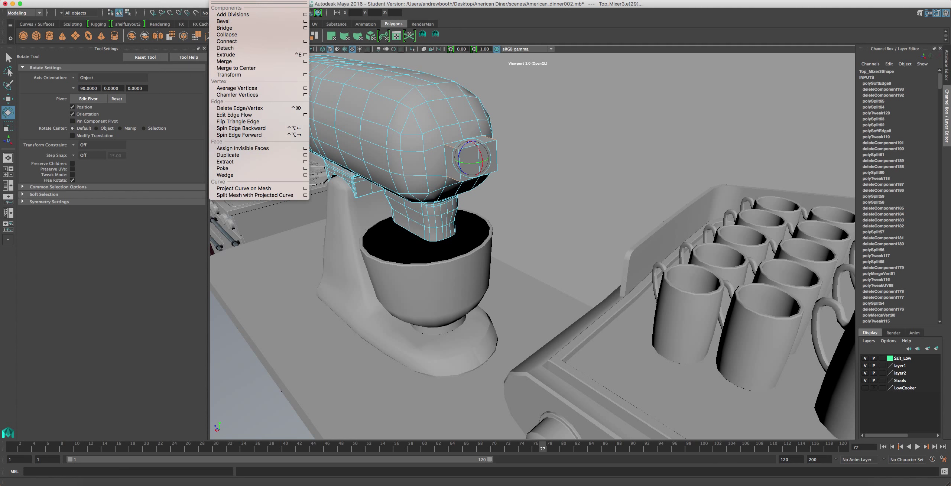
pyautogui.click(223, 21)
pyautogui.scroll(5, 416, 136)
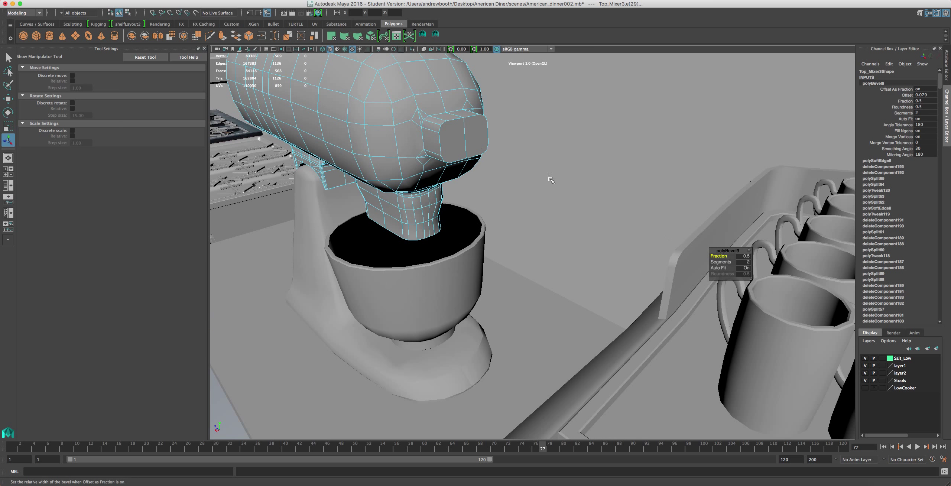
pyautogui.click(743, 257)
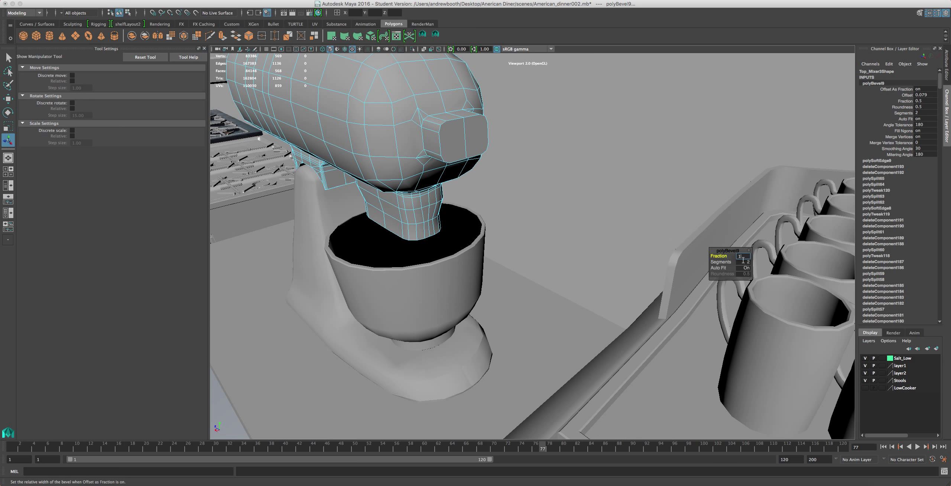
pyautogui.press('Return')
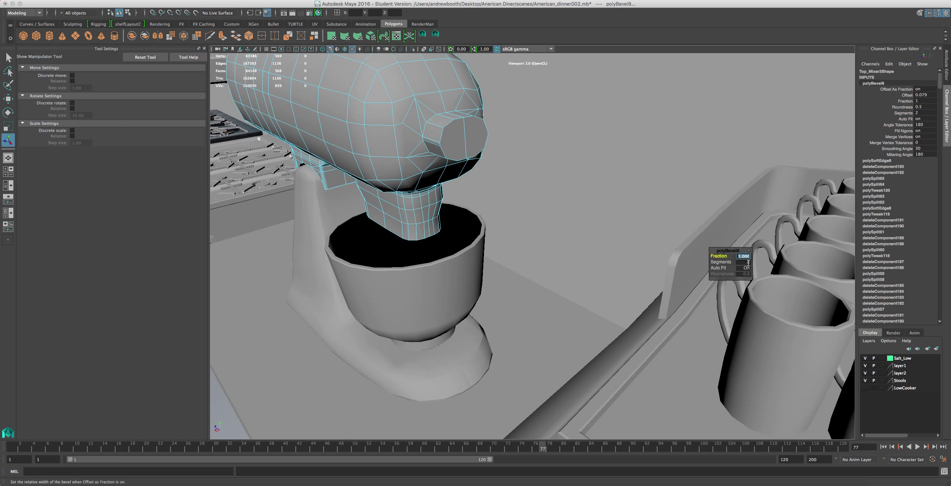
# Set the front block's bevel to 3 segments and lower its fraction below 1.
pyautogui.click(748, 262)
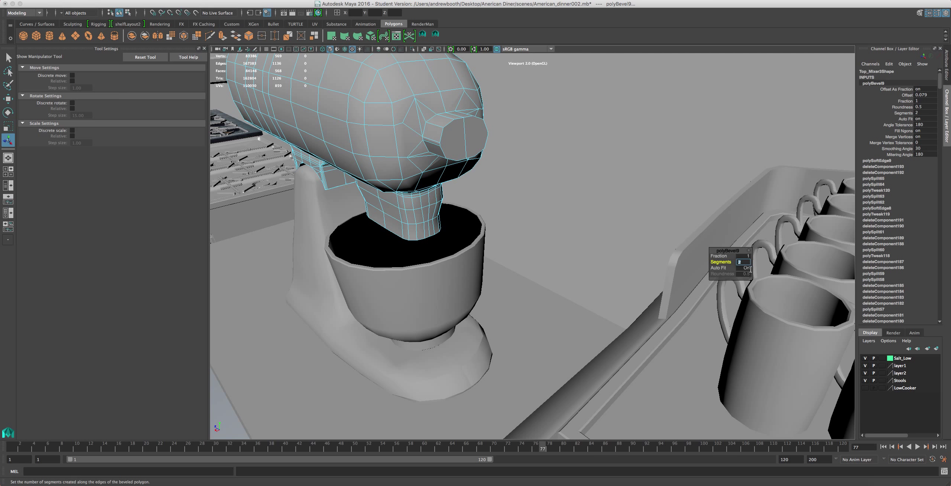
pyautogui.write('3')
pyautogui.press('Return')
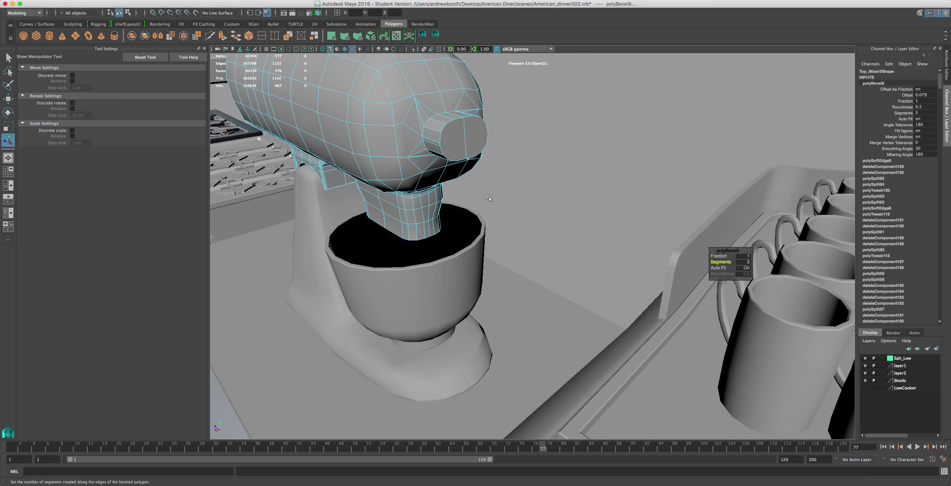
pyautogui.click(742, 256)
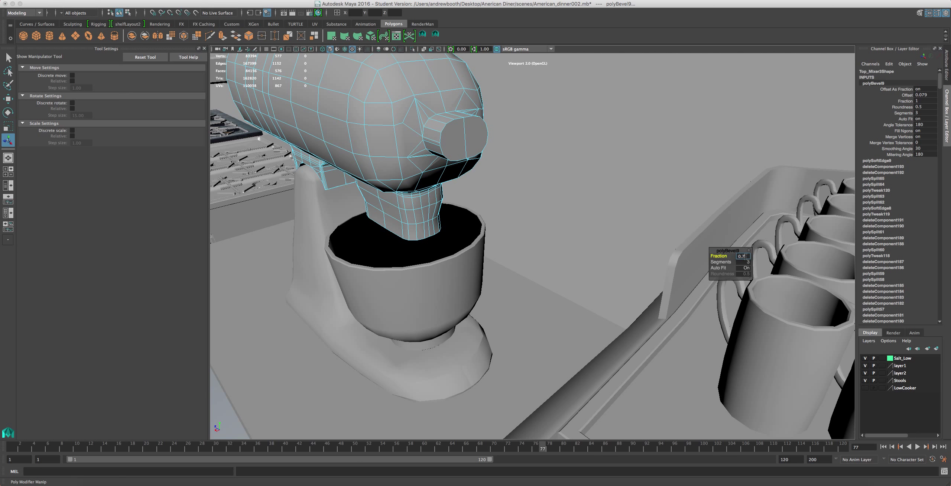
# Set the bevel fraction to 0.75 for the corners of the attachment hub on the mixer head's front.
pyautogui.write('0.75')
pyautogui.press('Return')
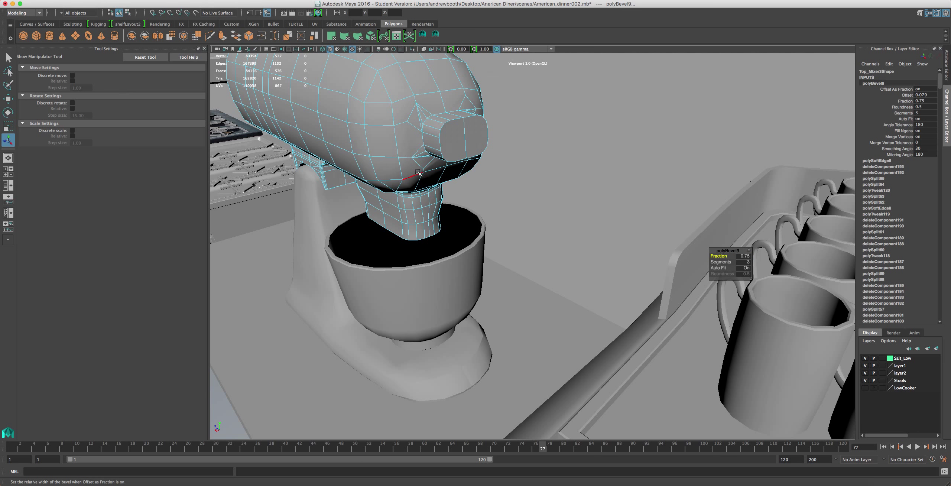
pyautogui.keyDown('alt'); pyautogui.moveTo(416, 172); pyautogui.dragTo(475, 165); pyautogui.keyUp('alt')
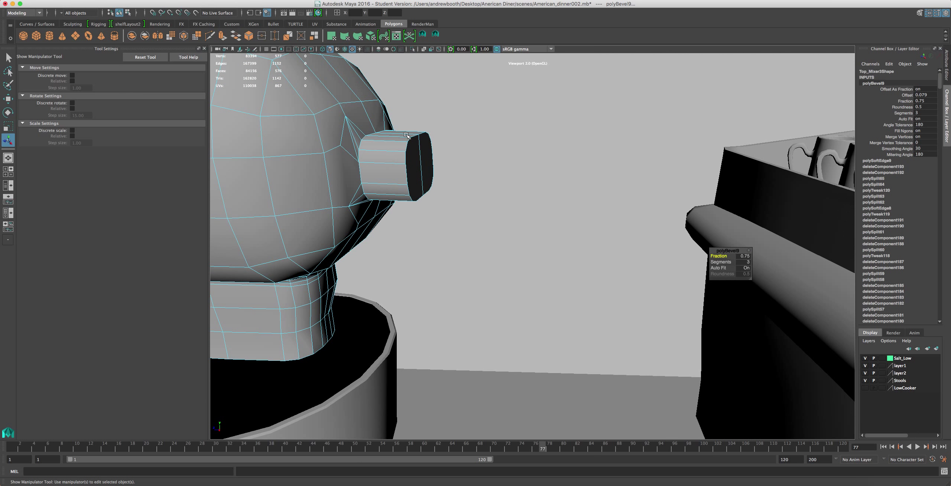
pyautogui.keyDown('alt'); pyautogui.moveTo(407, 136); pyautogui.dragTo(316, 143); pyautogui.keyUp('alt')
pyautogui.keyDown('alt'); pyautogui.moveTo(316, 143); pyautogui.dragTo(411, 143, button='right'); pyautogui.keyUp('alt')
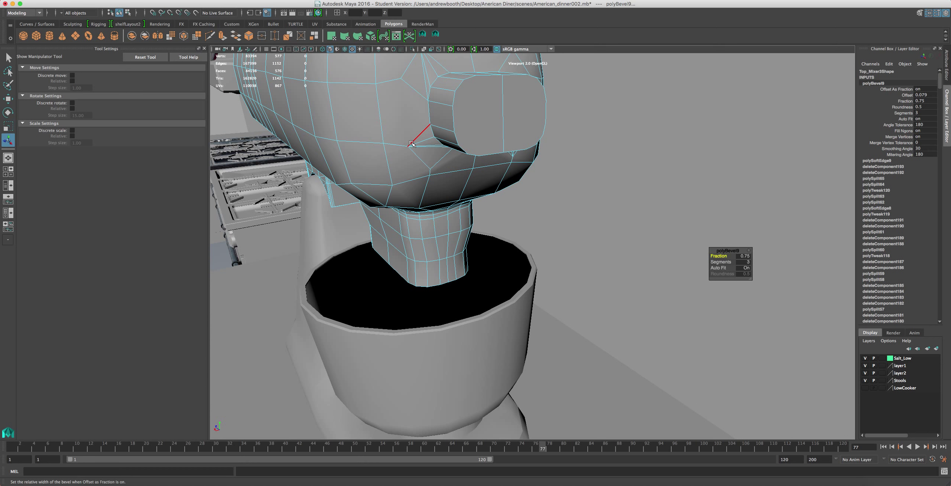
pyautogui.keyDown('alt'); pyautogui.moveTo(442, 128); pyautogui.dragTo(437, 186); pyautogui.keyUp('alt')
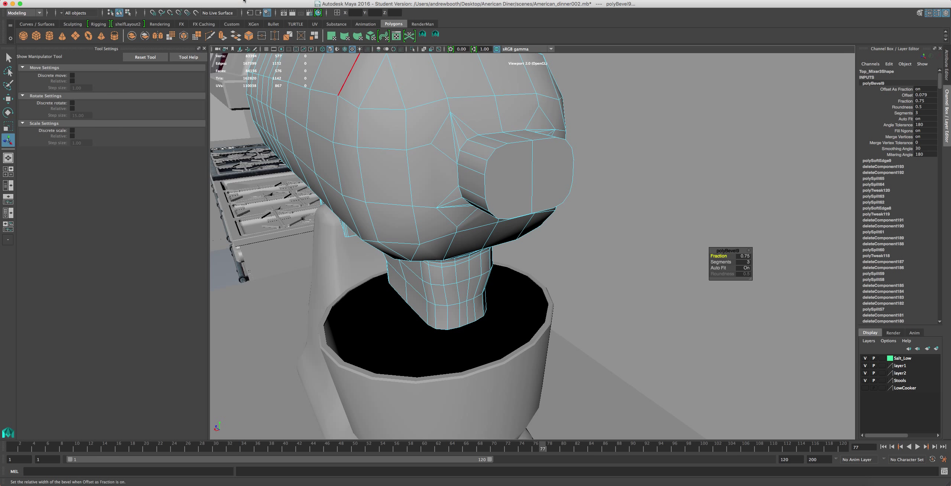
# Use the Target Weld Tool to merge the two stray vertices near one upper hub corner into neighbouring grid vertices.
pyautogui.click(284, 0)
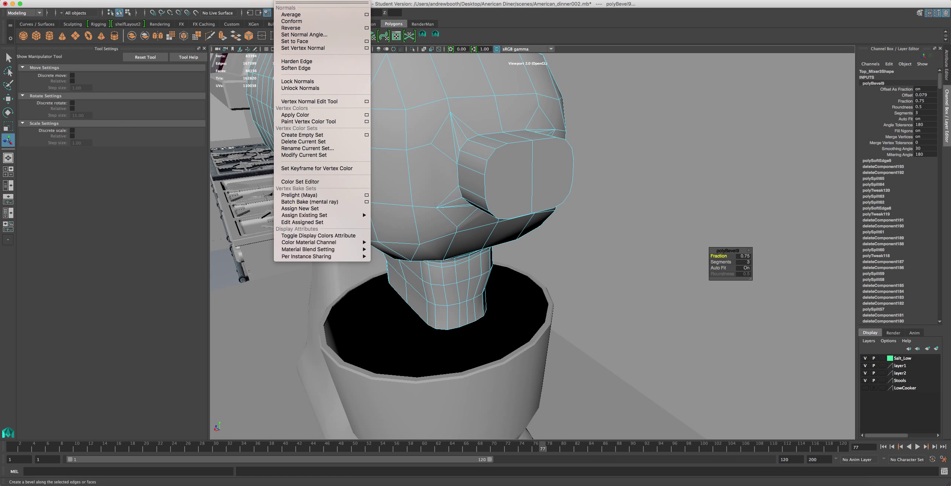
pyautogui.moveTo(261, 1)
pyautogui.click(269, 109)
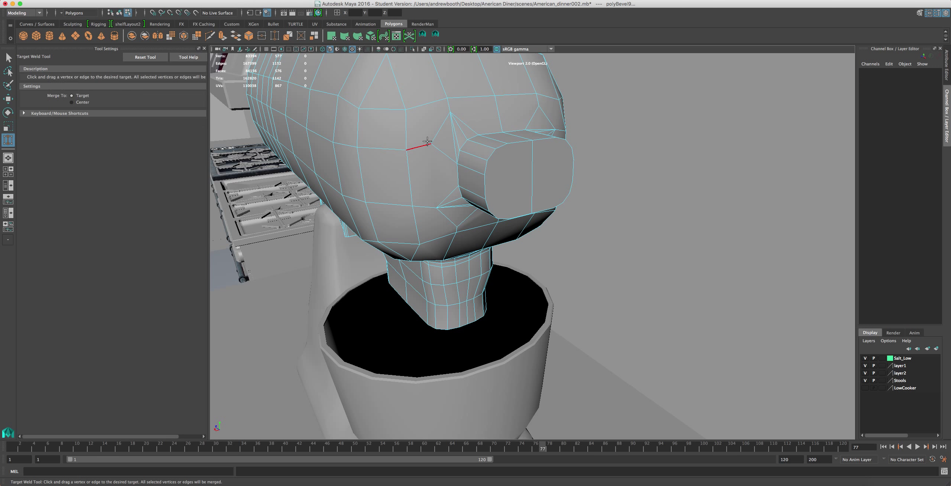
pyautogui.moveTo(429, 143); pyautogui.dragTo(399, 142, button='right')
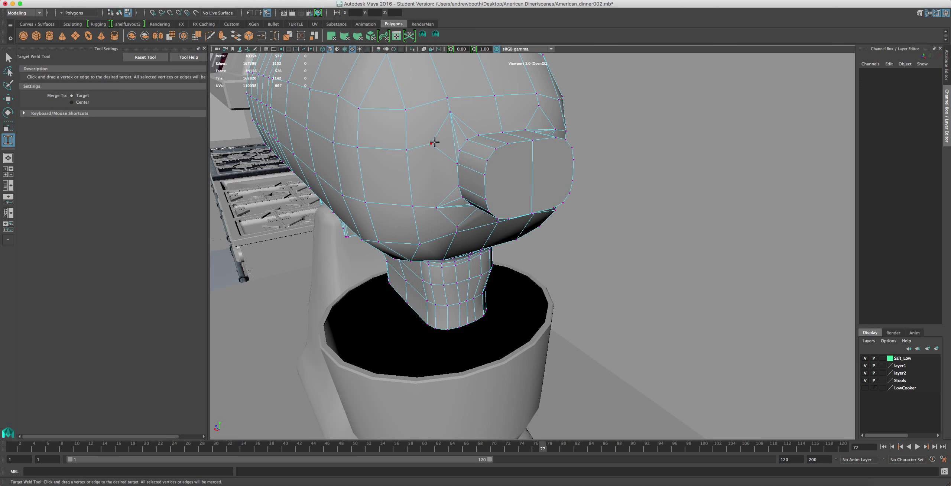
pyautogui.moveTo(435, 142); pyautogui.dragTo(408, 155)
pyautogui.moveTo(450, 111); pyautogui.dragTo(447, 98)
# Weld the stray vertices around the other upper corner and both lower corners of the hub into nearby grid vertices.
pyautogui.keyDown('alt'); pyautogui.moveTo(422, 154); pyautogui.dragTo(568, 108); pyautogui.keyUp('alt')
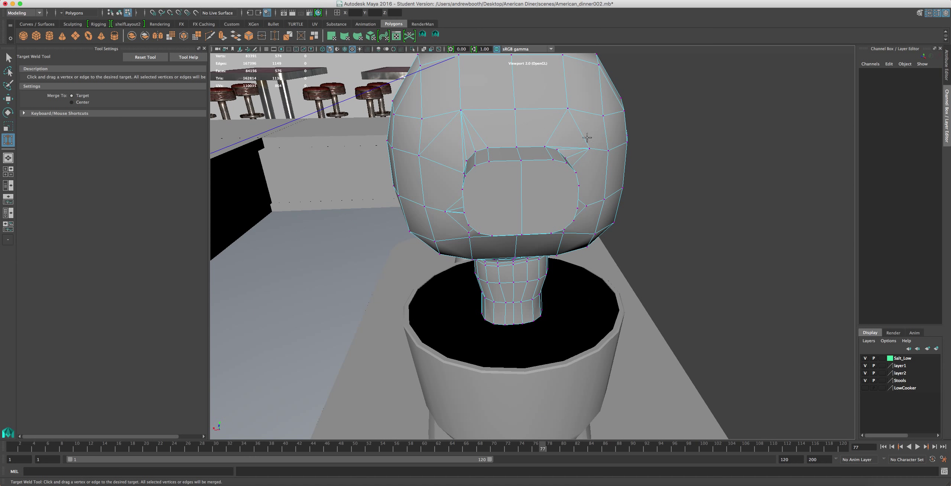
pyautogui.moveTo(591, 147); pyautogui.dragTo(640, 238)
pyautogui.press('z')
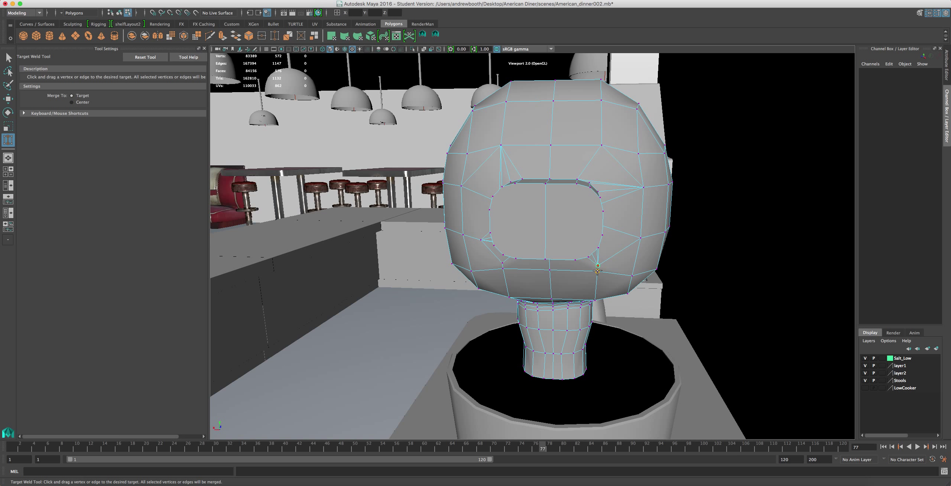
pyautogui.moveTo(598, 271); pyautogui.dragTo(534, 277)
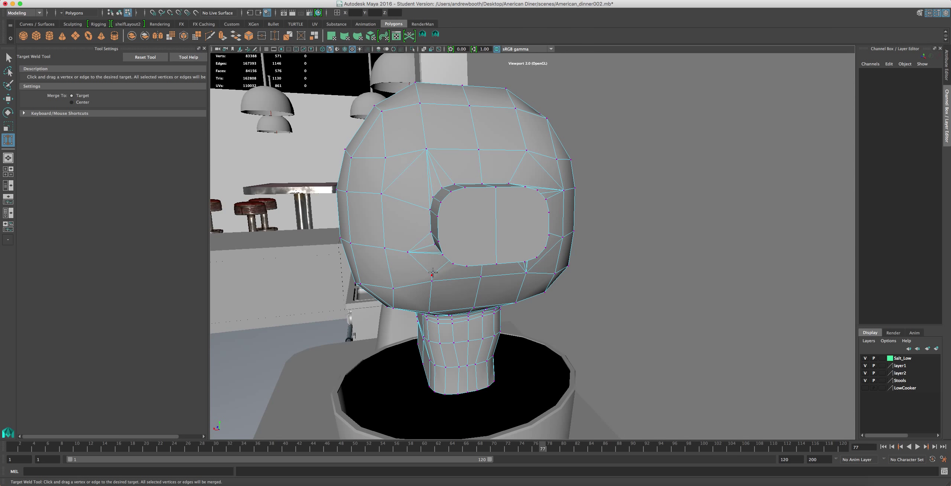
pyautogui.moveTo(432, 282); pyautogui.dragTo(432, 280)
pyautogui.moveTo(408, 252); pyautogui.dragTo(385, 248)
# Delete the surplus fanned edges at both upper corners and one lower corner where the hub meets the mixer head.
pyautogui.moveTo(405, 204); pyautogui.dragTo(413, 183, button='right')
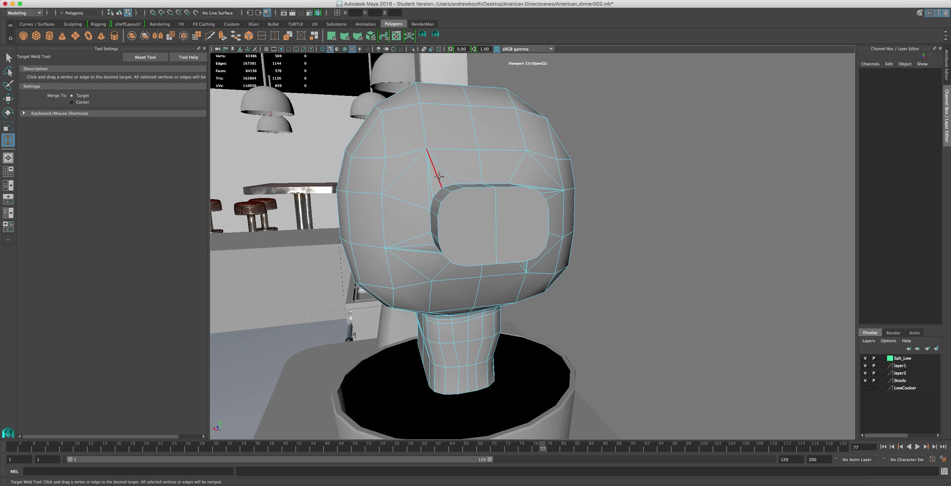
pyautogui.press('w')
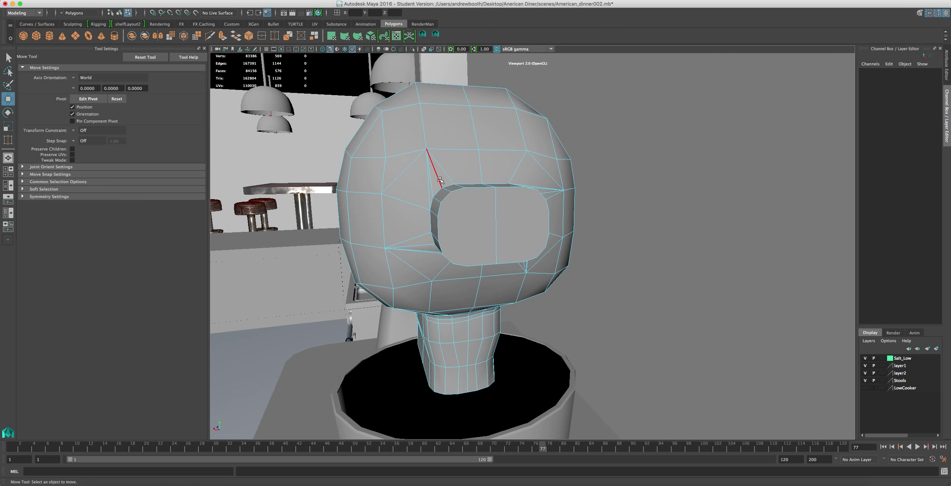
pyautogui.click(439, 178)
pyautogui.keyDown('shift'); pyautogui.click(432, 186); pyautogui.keyUp('shift')
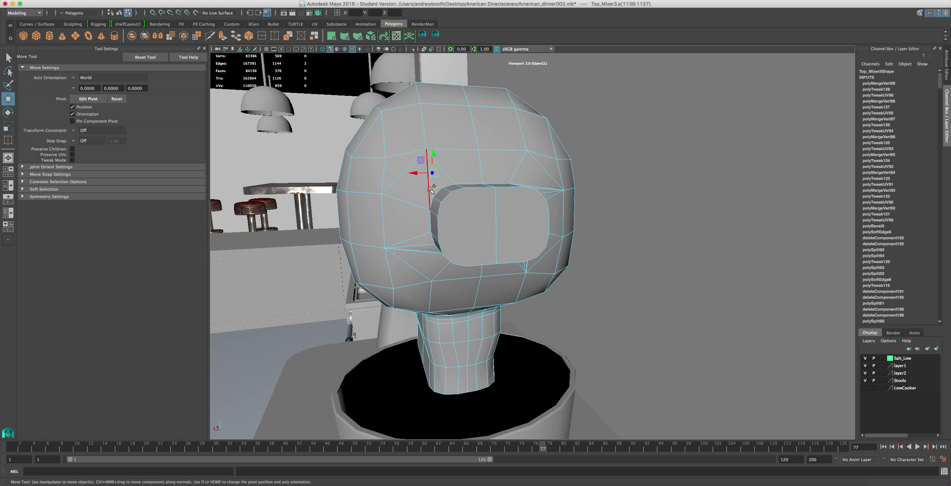
pyautogui.keyDown('shift'); pyautogui.click(430, 190); pyautogui.keyUp('shift')
pyautogui.keyDown('shift'); pyautogui.click(418, 242); pyautogui.keyUp('shift')
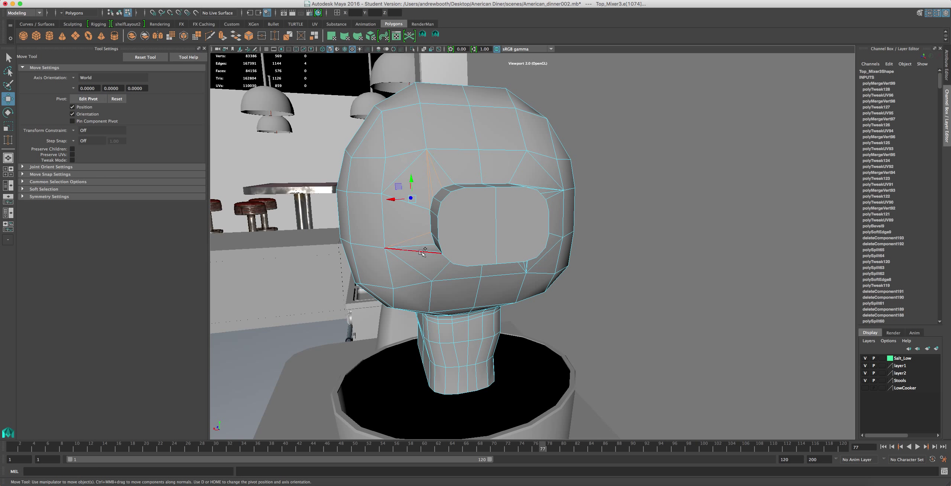
pyautogui.press('z')
pyautogui.keyDown('alt'); pyautogui.moveTo(422, 238); pyautogui.dragTo(494, 245); pyautogui.keyUp('alt')
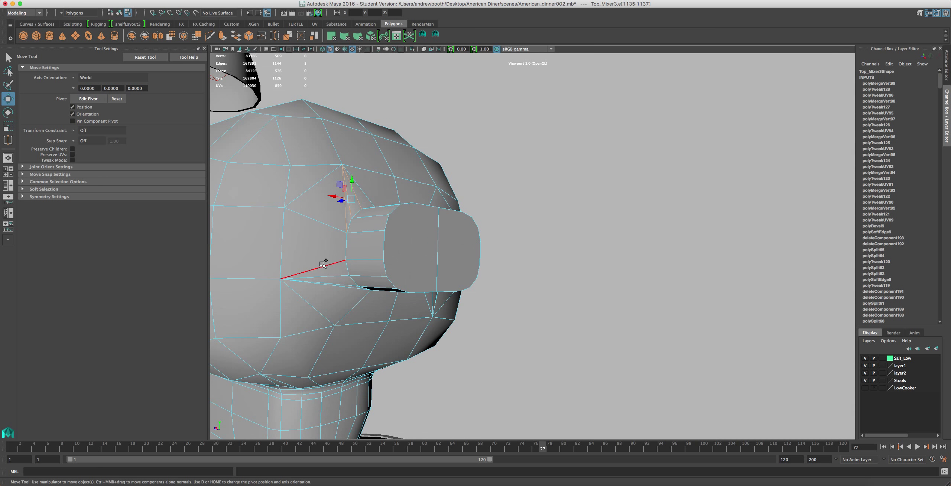
pyautogui.keyDown('shift'); pyautogui.click(347, 275); pyautogui.keyUp('shift')
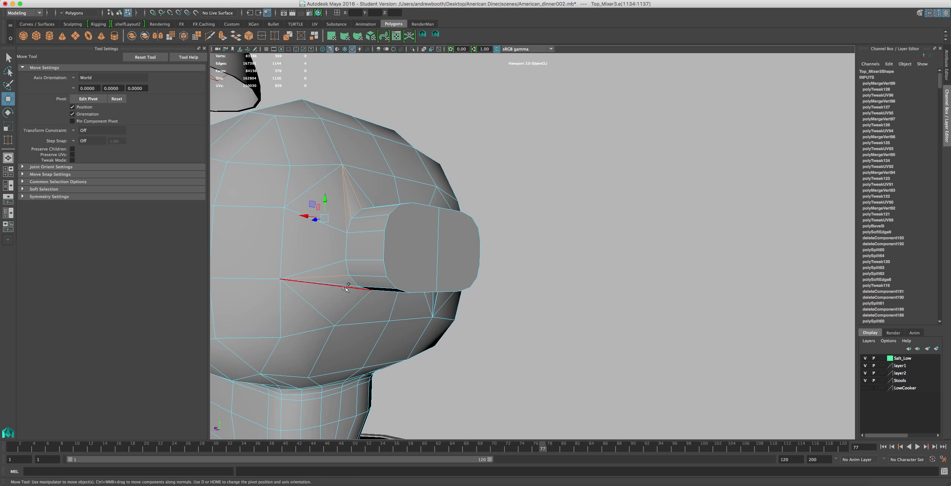
pyautogui.keyDown('shift'); pyautogui.click(345, 288); pyautogui.keyUp('shift')
pyautogui.keyDown('alt'); pyautogui.moveTo(345, 288); pyautogui.dragTo(631, 208); pyautogui.keyUp('alt')
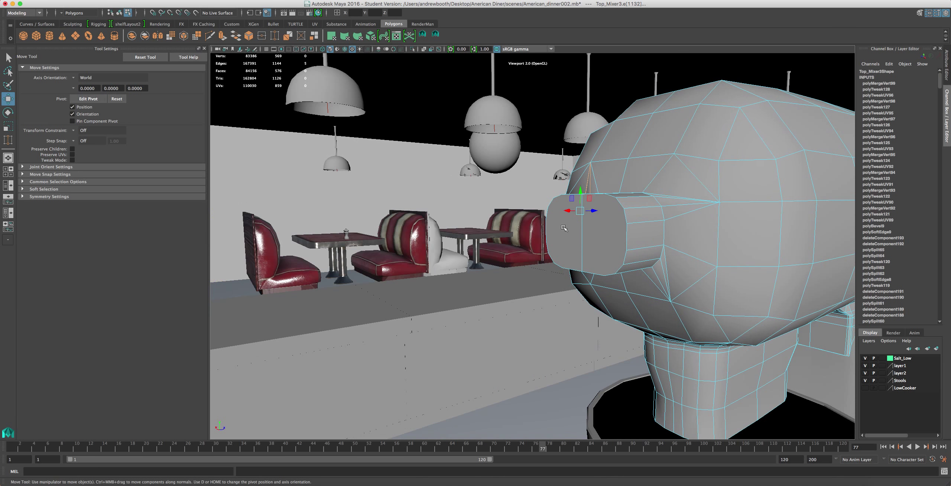
pyautogui.keyDown('shift'); pyautogui.click(676, 198); pyautogui.keyUp('shift')
pyautogui.keyDown('shift'); pyautogui.click(666, 198); pyautogui.keyUp('shift')
pyautogui.press('Delete')
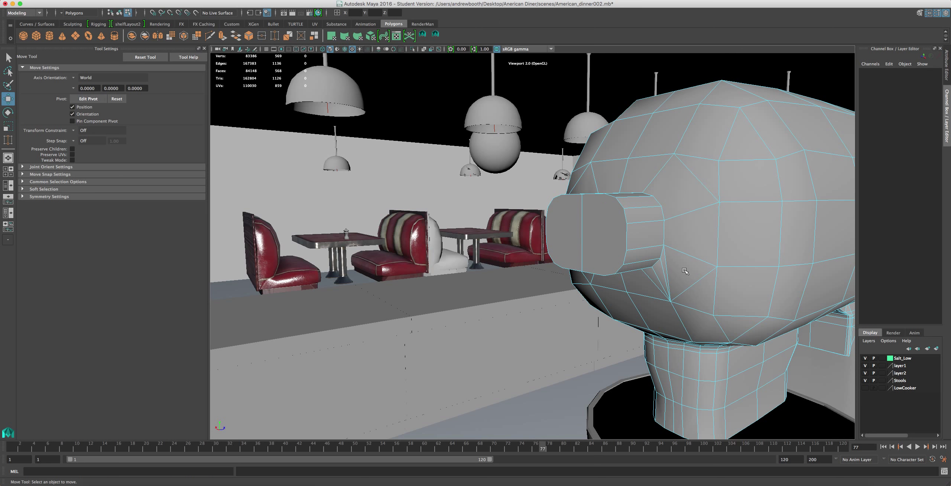
# Delete the surplus edges fanning from the hub's remaining lower corner into the mixer head.
pyautogui.click(671, 275)
pyautogui.press('Delete')
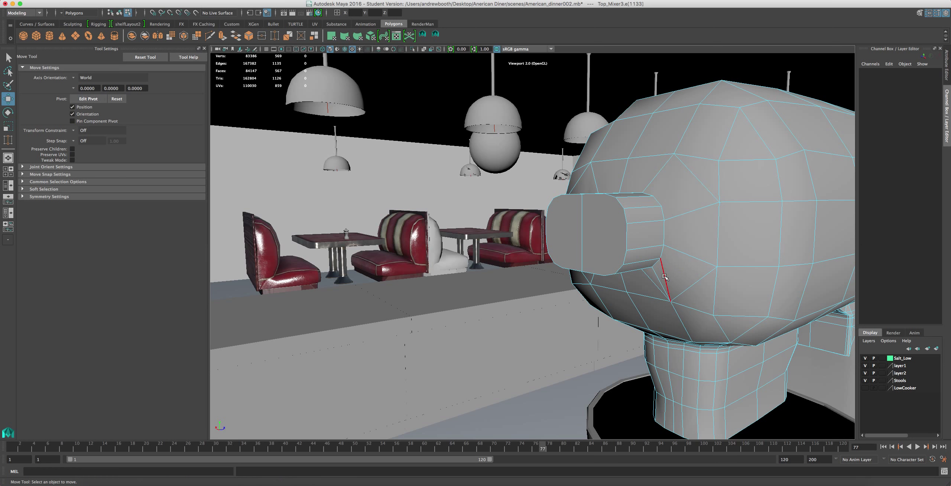
pyautogui.click(658, 275)
pyautogui.press('Delete')
pyautogui.click(657, 275)
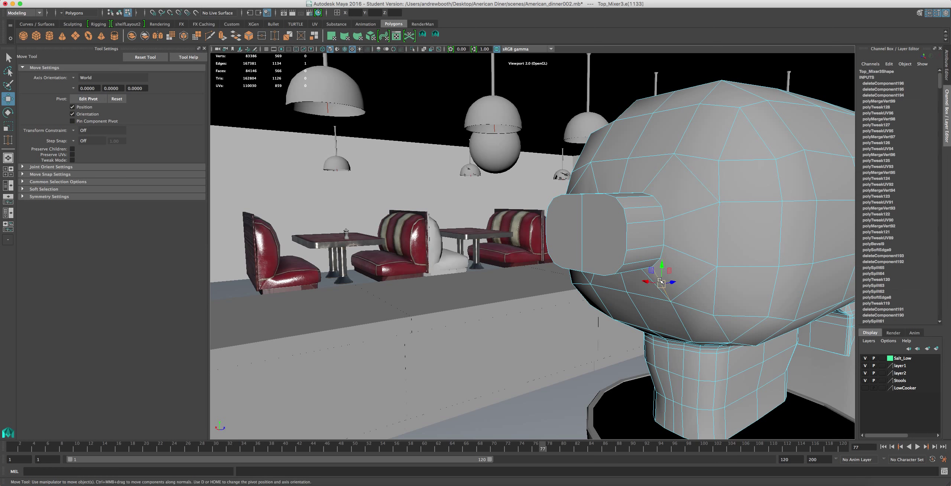
pyautogui.press('Delete')
# Delete the three diagonal edges on the mixer head beside both upper corners and one lower corner of the hub.
pyautogui.keyDown('alt'); pyautogui.moveTo(631, 210); pyautogui.dragTo(636, 183); pyautogui.keyUp('alt')
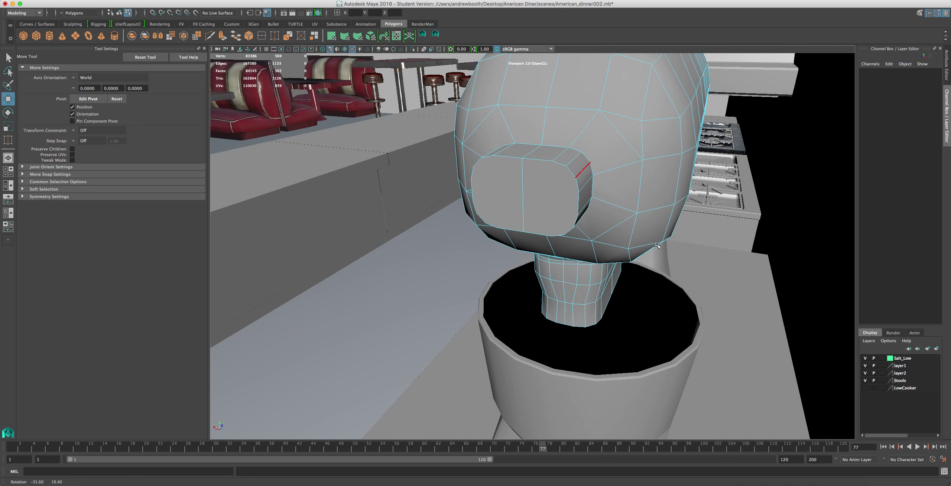
pyautogui.click(617, 127)
pyautogui.press('Delete')
pyautogui.click(483, 128)
pyautogui.press('Delete')
pyautogui.click(614, 227)
pyautogui.press('Delete')
# Delete the two remaining diagonal edges on the mixer head beneath the hub's other lower corner.
pyautogui.keyDown('alt'); pyautogui.moveTo(534, 186); pyautogui.dragTo(590, 178); pyautogui.keyUp('alt')
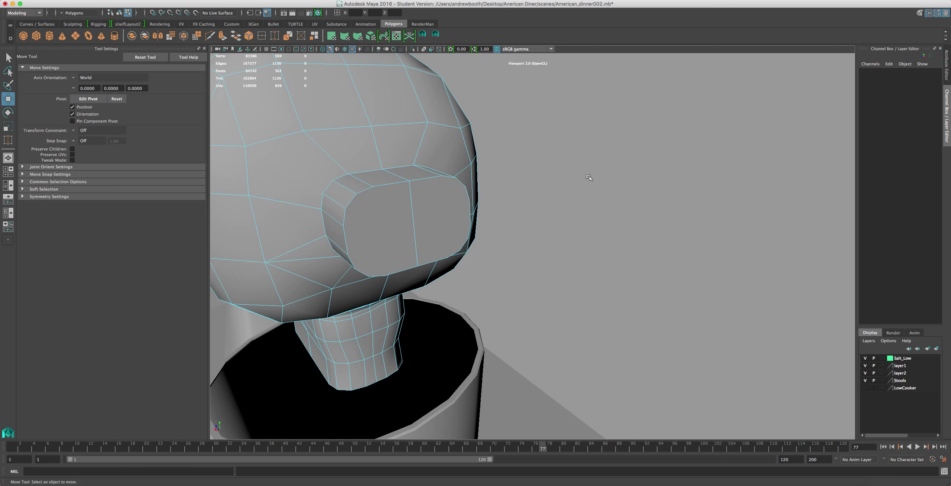
pyautogui.keyDown('alt'); pyautogui.moveTo(426, 228); pyautogui.dragTo(524, 116); pyautogui.keyUp('alt')
pyautogui.click(464, 139)
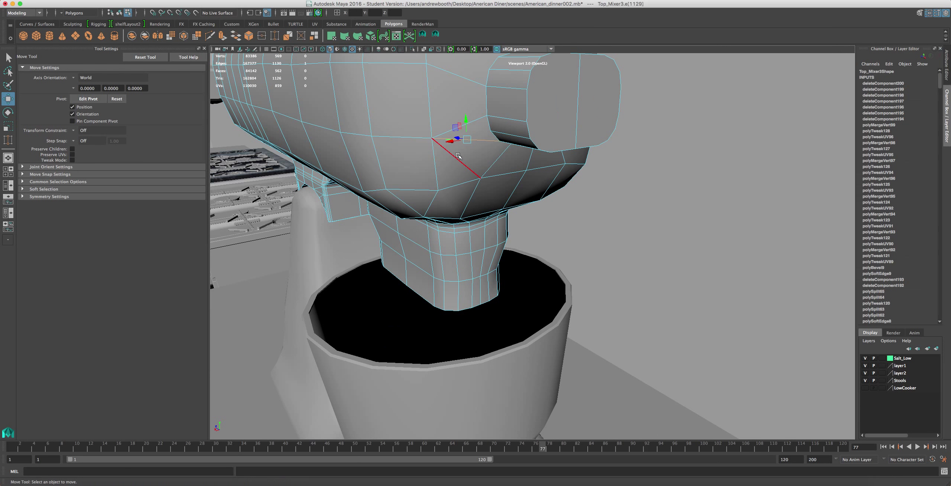
pyautogui.press('Delete')
pyautogui.click(457, 158)
pyautogui.press('Delete')
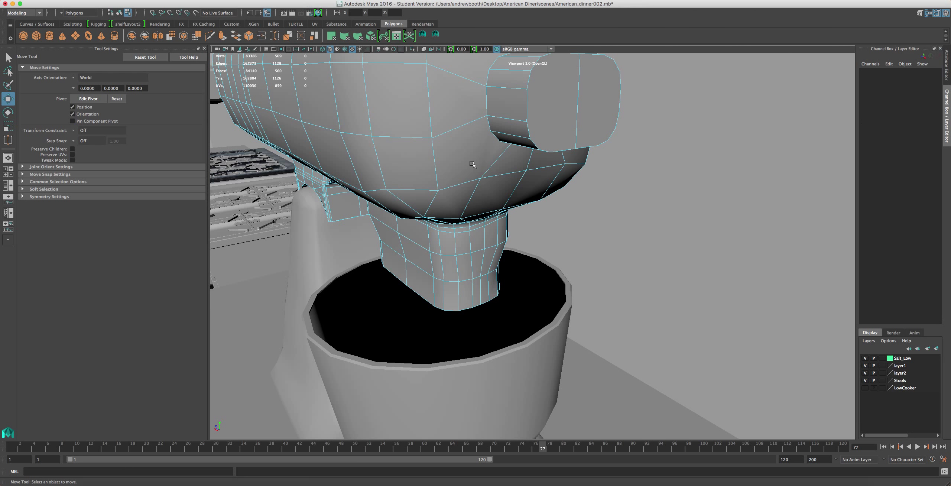
# Look up the SplitPolygonTool MEL command in the Script Editor and close the editor.
pyautogui.keyDown('alt'); pyautogui.moveTo(506, 108); pyautogui.dragTo(500, 202); pyautogui.keyUp('alt')
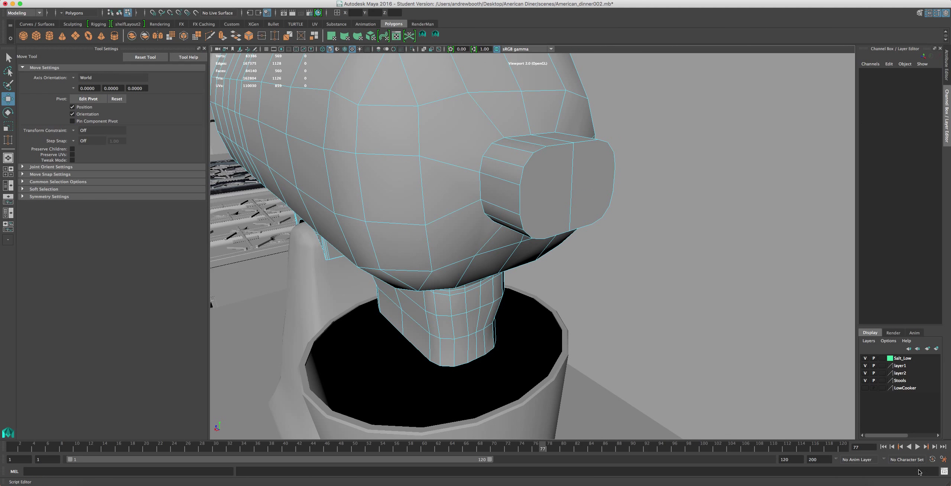
pyautogui.click(945, 472)
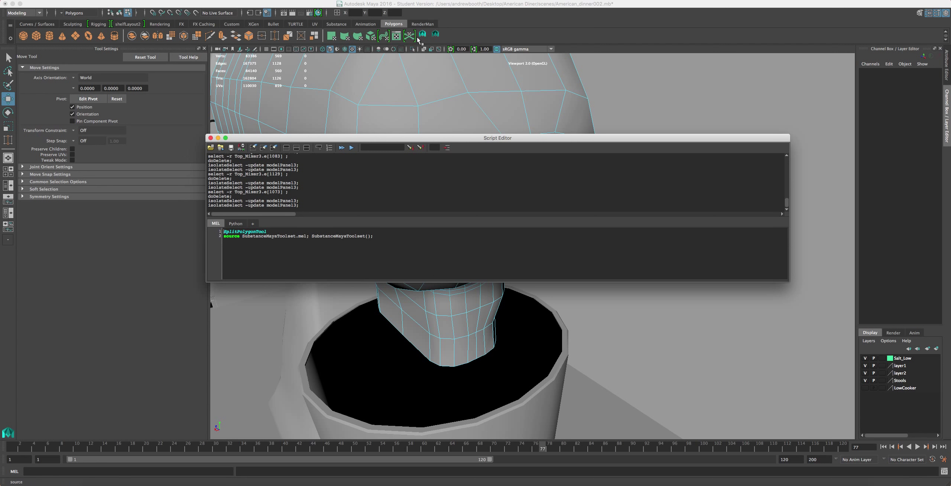
pyautogui.click(210, 138)
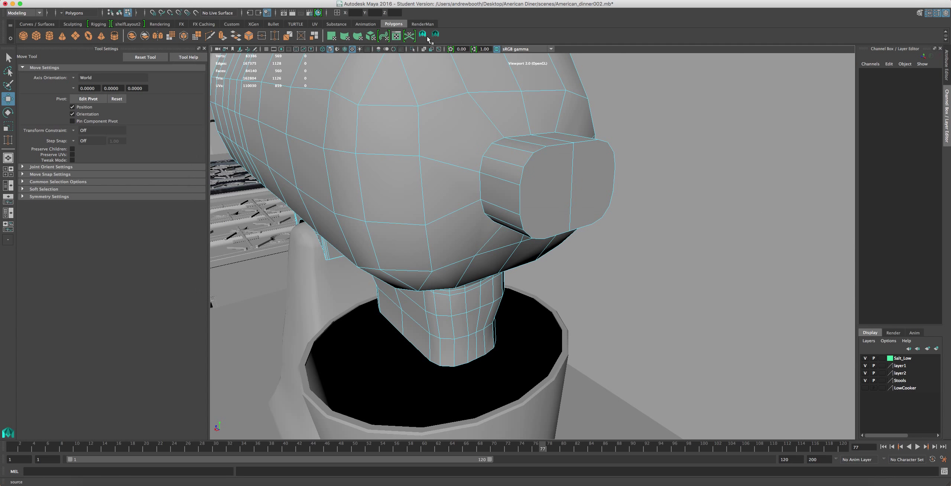
# With the Split Polygon Tool, connect two neighbouring vertices on the hub's upper corner to the adjacent grid vertex on the mixer head.
pyautogui.click(439, 36)
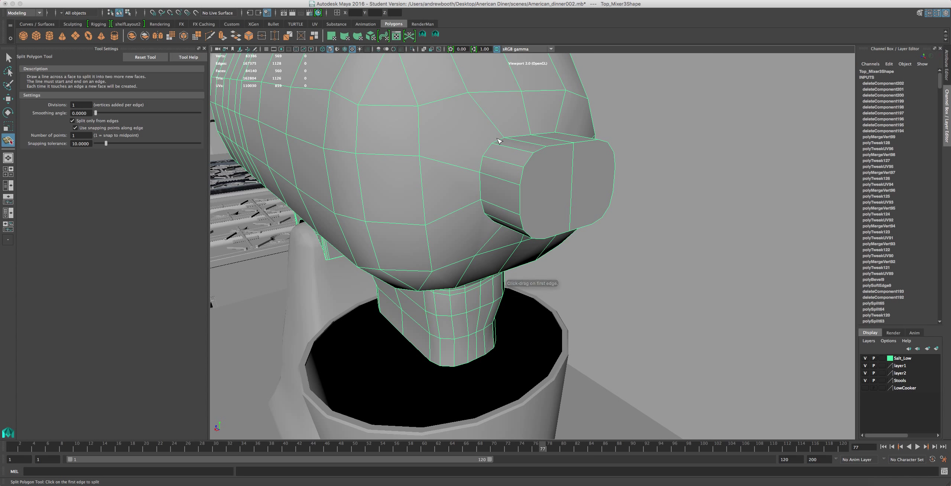
pyautogui.click(492, 143)
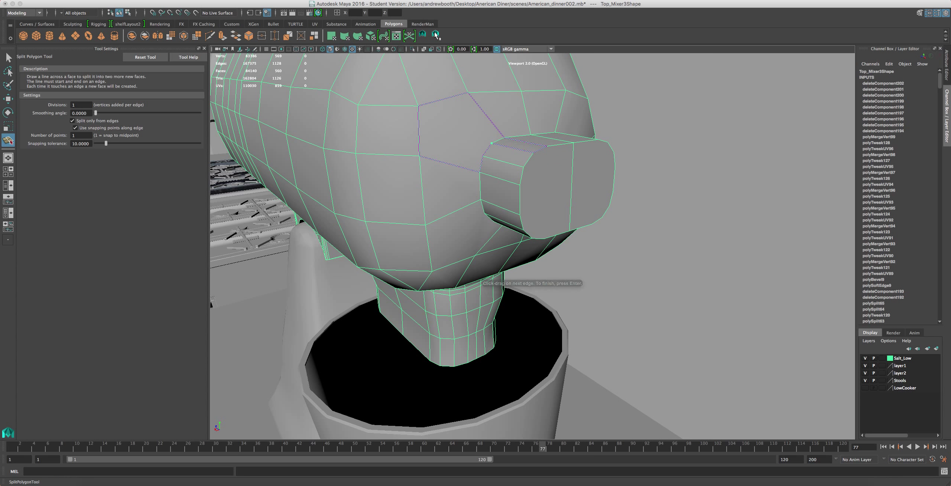
pyautogui.moveTo(450, 102); pyautogui.dragTo(373, 128)
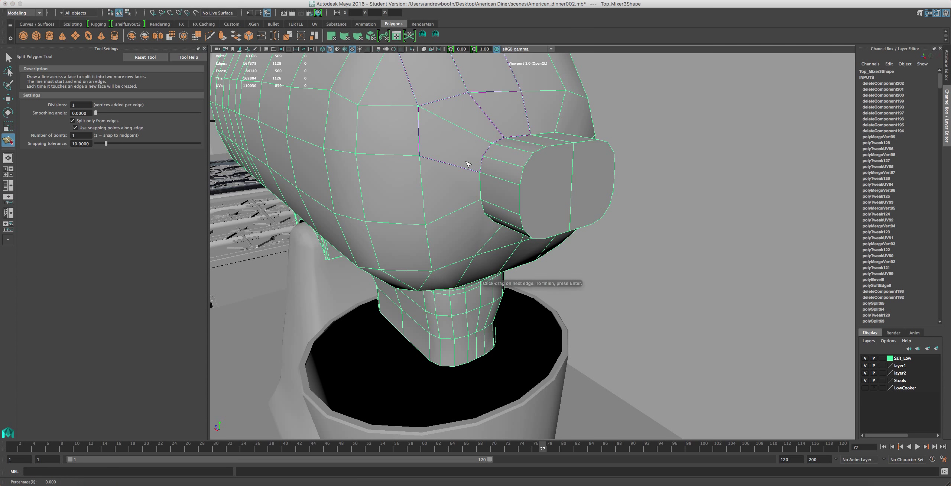
pyautogui.moveTo(485, 156); pyautogui.dragTo(489, 192)
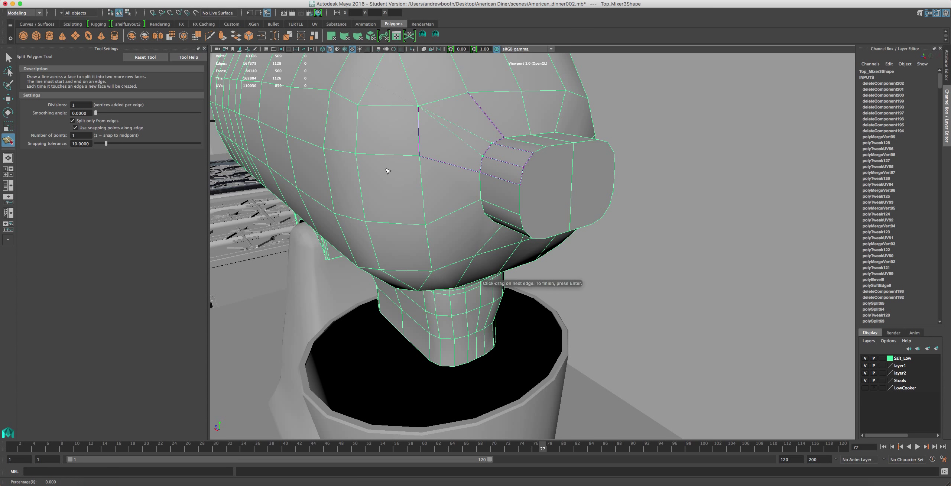
pyautogui.press('Return')
pyautogui.press('w')
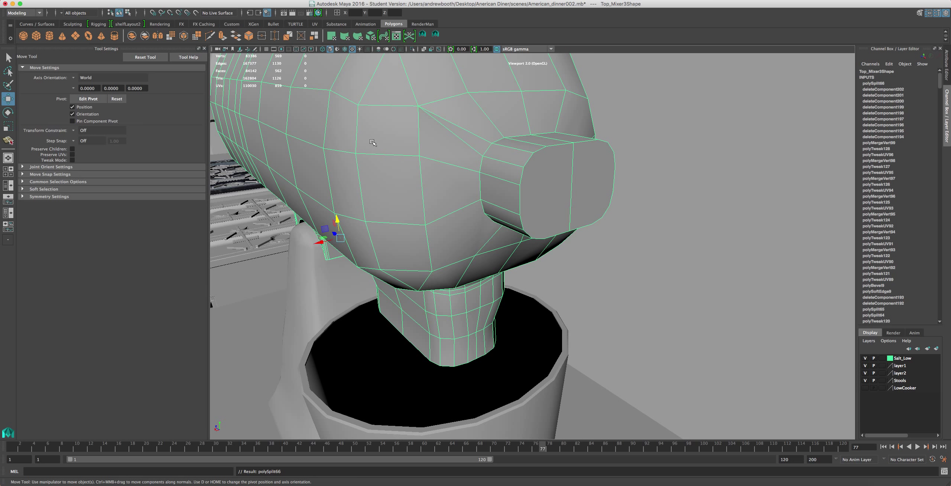
# With the Split Polygon Tool, connect two neighbouring vertices on the hub's lower corner to the adjacent grid vertex on the mixer head.
pyautogui.press('g')
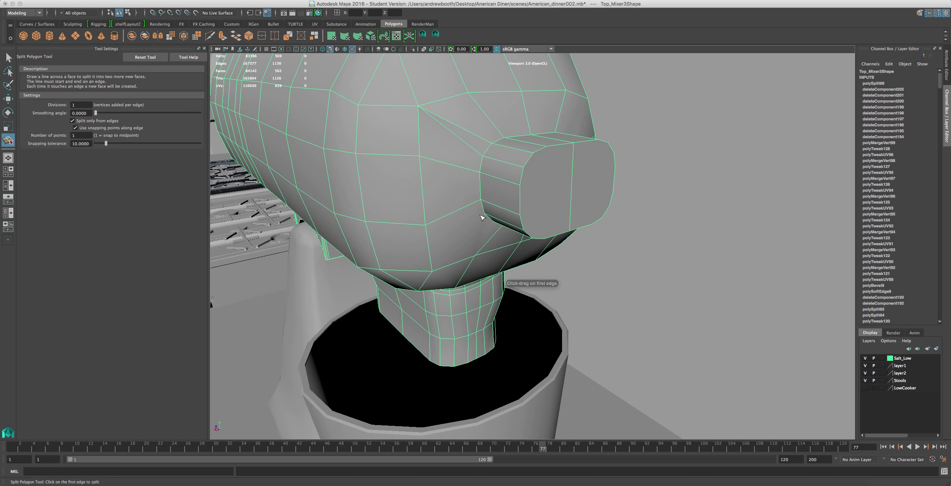
pyautogui.moveTo(433, 256); pyautogui.dragTo(432, 281)
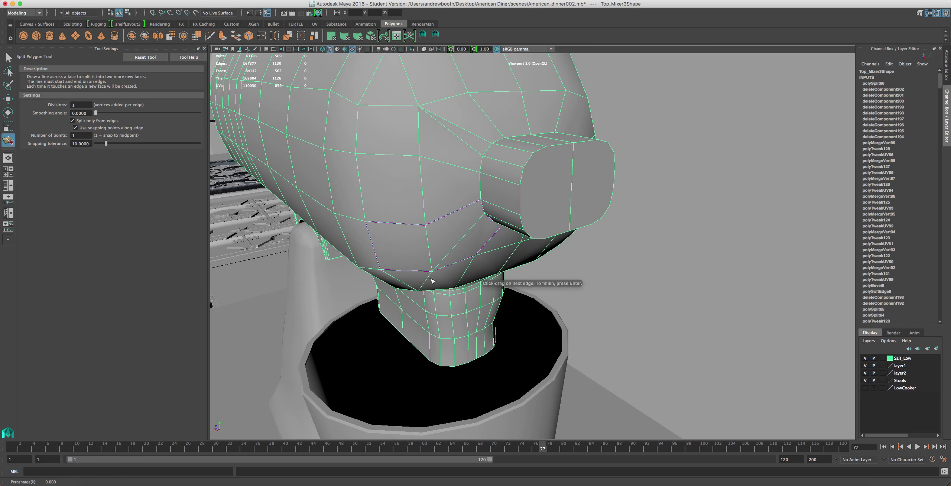
pyautogui.keyDown('alt'); pyautogui.moveTo(465, 230); pyautogui.dragTo(498, 231); pyautogui.keyUp('alt')
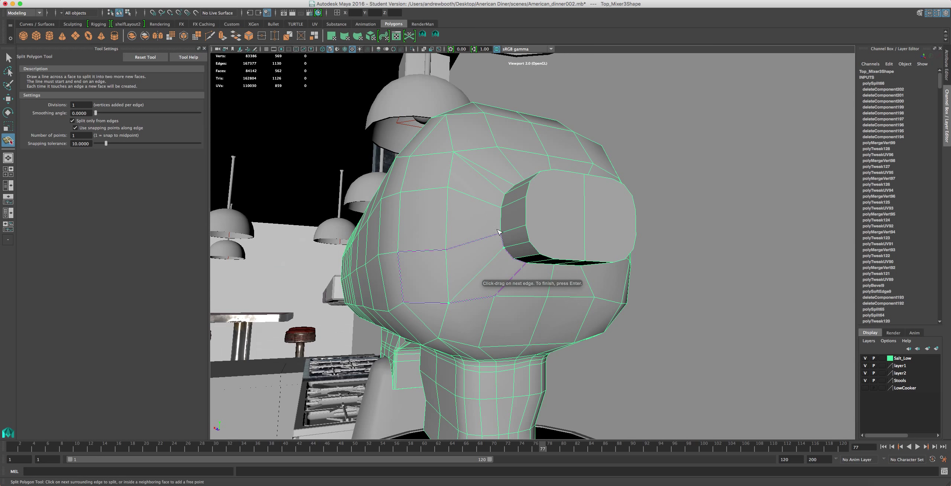
pyautogui.click(519, 261)
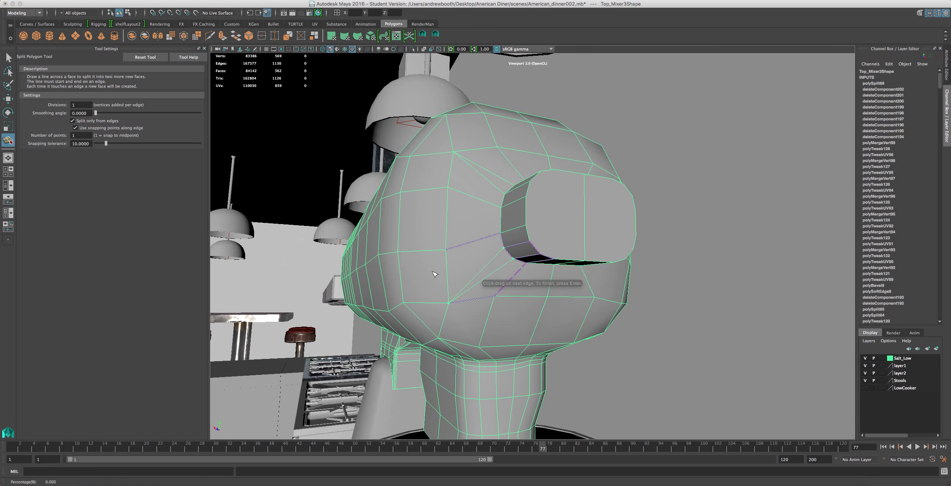
pyautogui.press('Return')
# At the hub's opposite upper corner, split the head faces from a hub vertex through the nearby horizontal edge to the grid vertex above.
pyautogui.press('space')
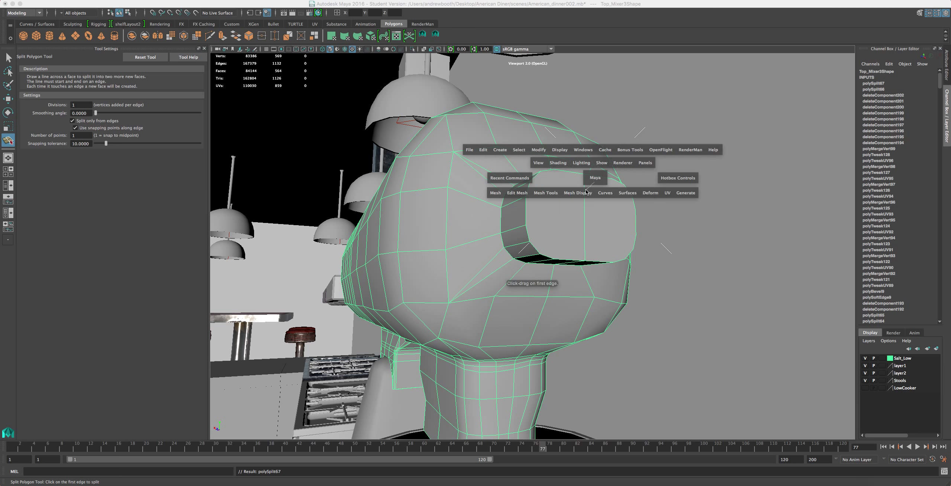
pyautogui.moveTo(588, 191); pyautogui.dragTo(553, 208)
pyautogui.keyDown('alt'); pyautogui.moveTo(674, 161); pyautogui.dragTo(650, 157); pyautogui.keyUp('alt')
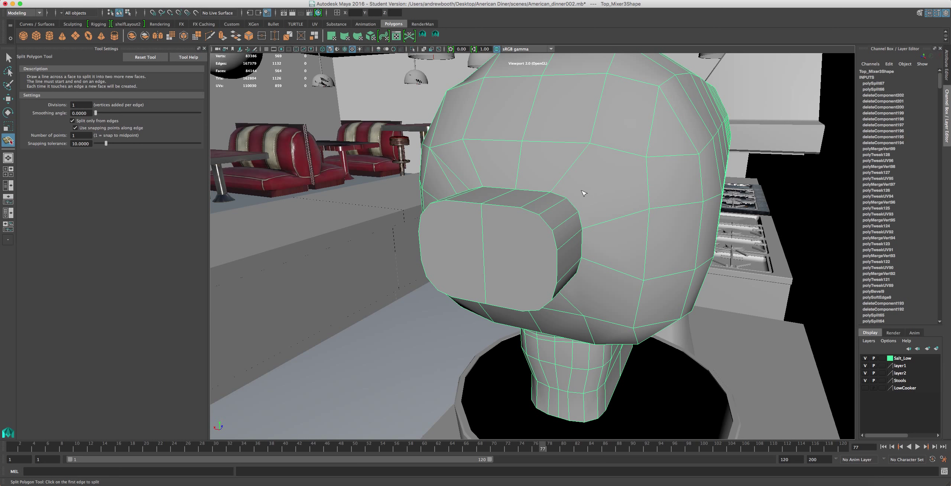
pyautogui.moveTo(561, 196); pyautogui.dragTo(584, 208)
pyautogui.moveTo(623, 151); pyautogui.dragTo(683, 179)
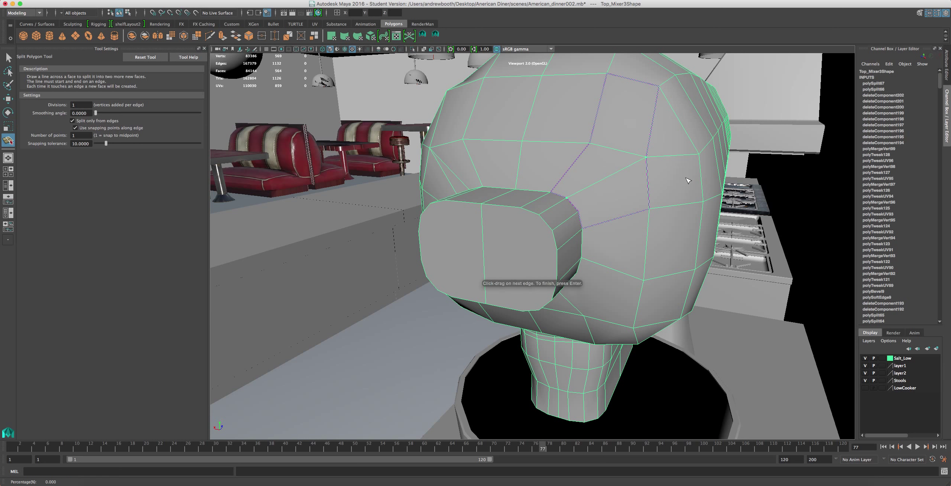
pyautogui.press('BackSpace')
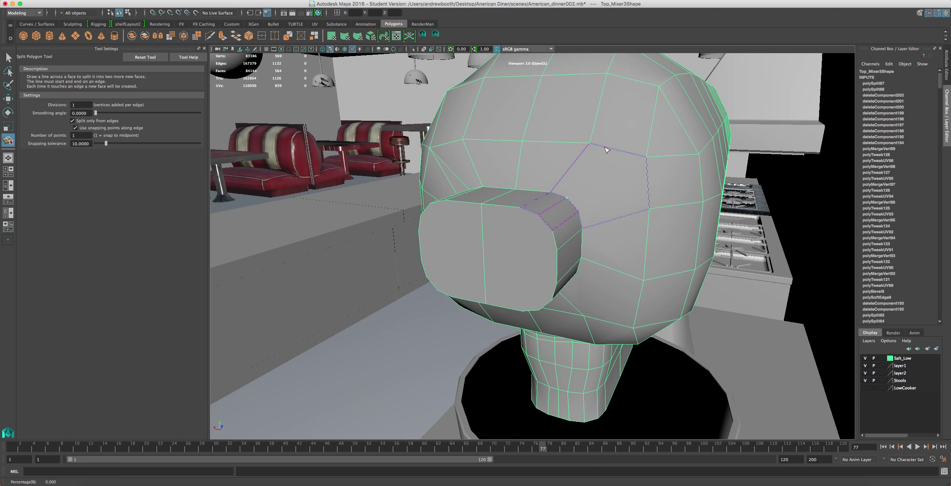
pyautogui.click(627, 154)
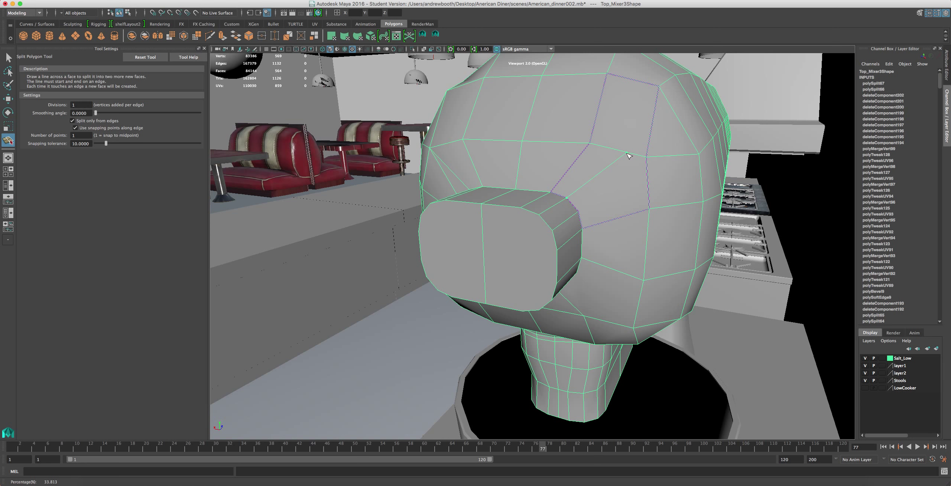
pyautogui.moveTo(652, 130); pyautogui.dragTo(662, 57)
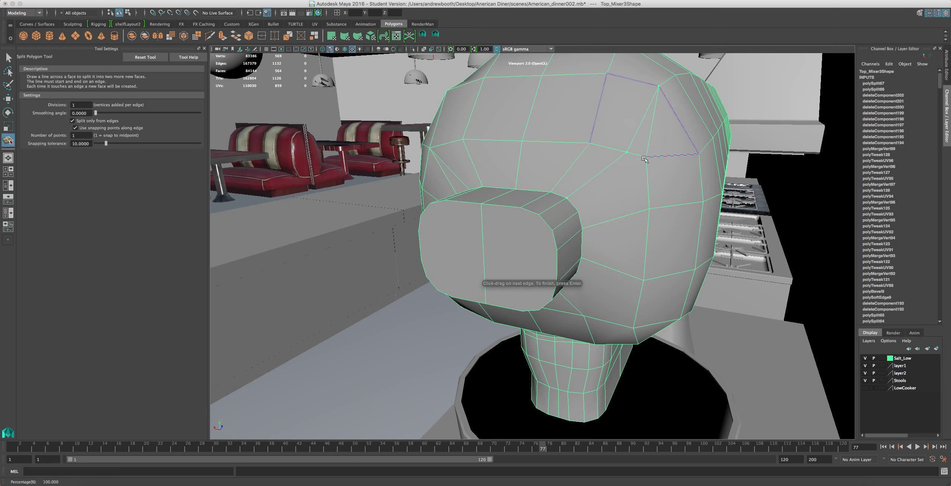
pyautogui.press('Return')
# Split the faces from the outer grid vertex through the neighbouring vertical edge to the next vertex on that upper hub corner.
pyautogui.press('y')
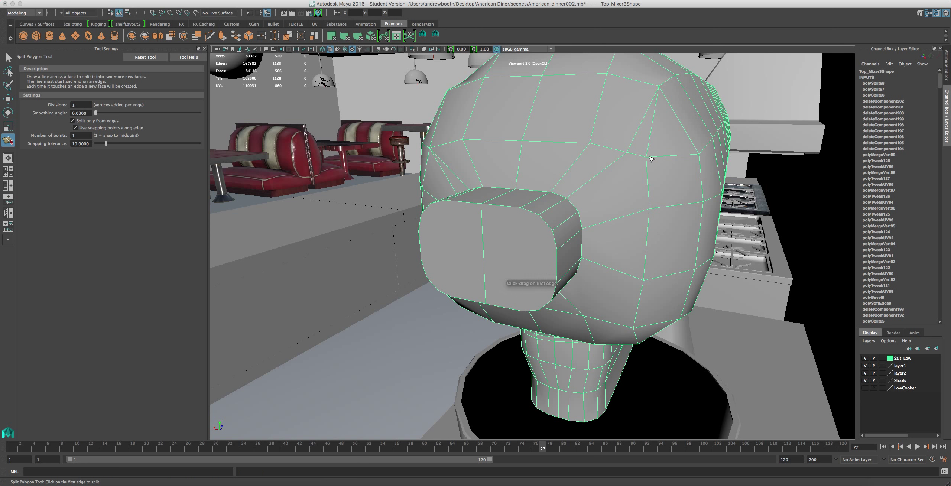
pyautogui.click(698, 156)
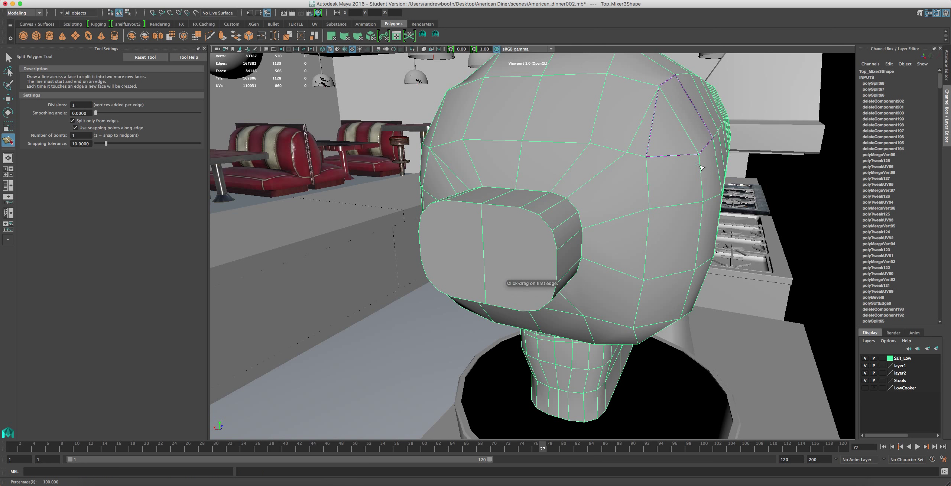
pyautogui.click(651, 177)
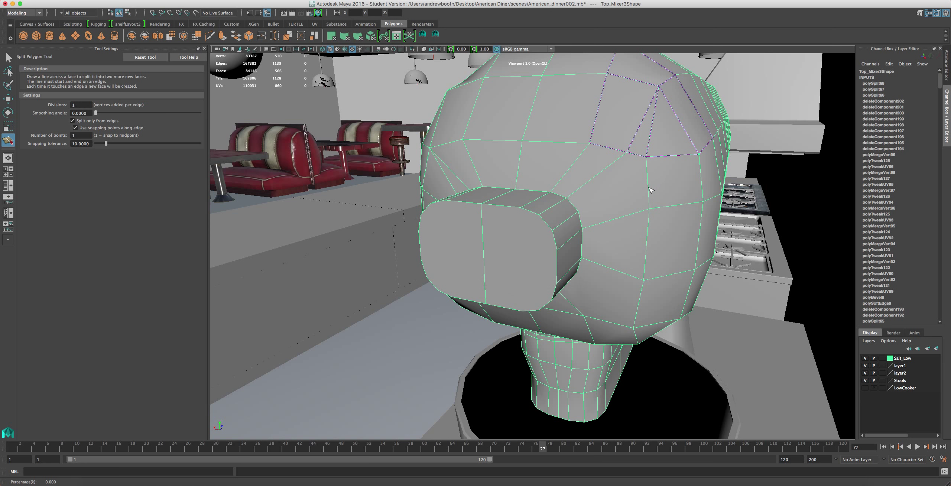
pyautogui.moveTo(648, 189); pyautogui.dragTo(649, 170)
pyautogui.click(648, 170)
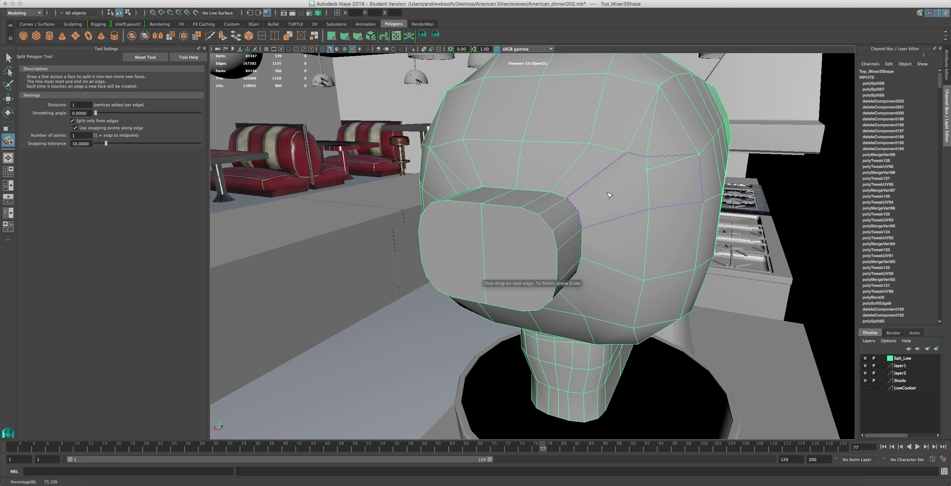
pyautogui.click(575, 213)
pyautogui.press('w')
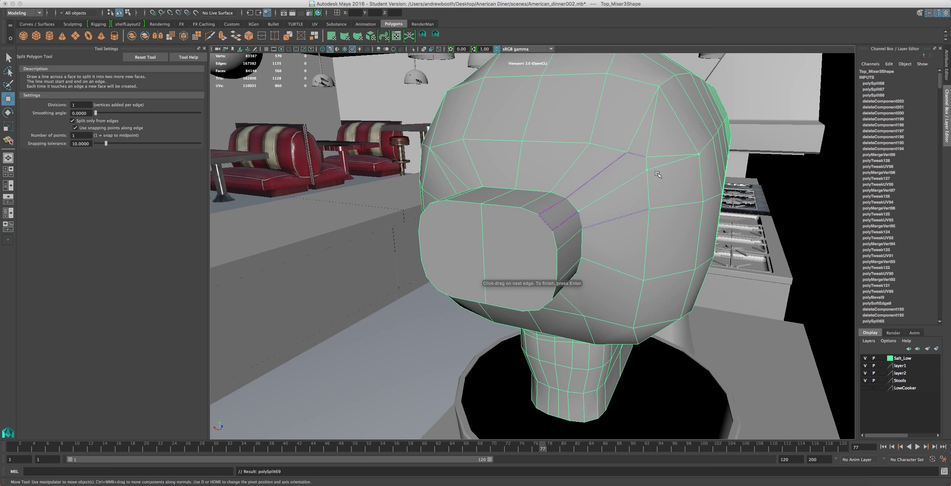
# Delete the surplus edges meeting at the old grid vertex between the two new splits on the mixer head.
pyautogui.moveTo(658, 144); pyautogui.dragTo(659, 122, button='right')
pyautogui.click(652, 128)
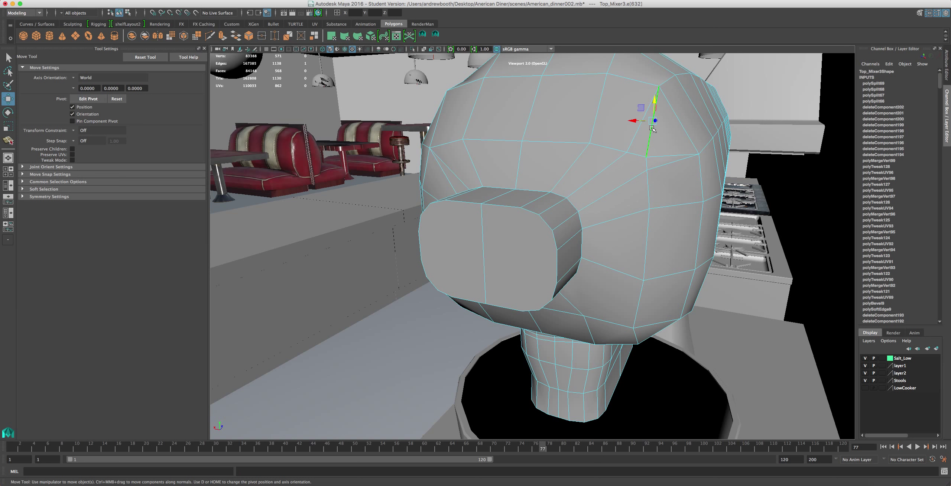
pyautogui.press('Delete')
pyautogui.click(654, 155)
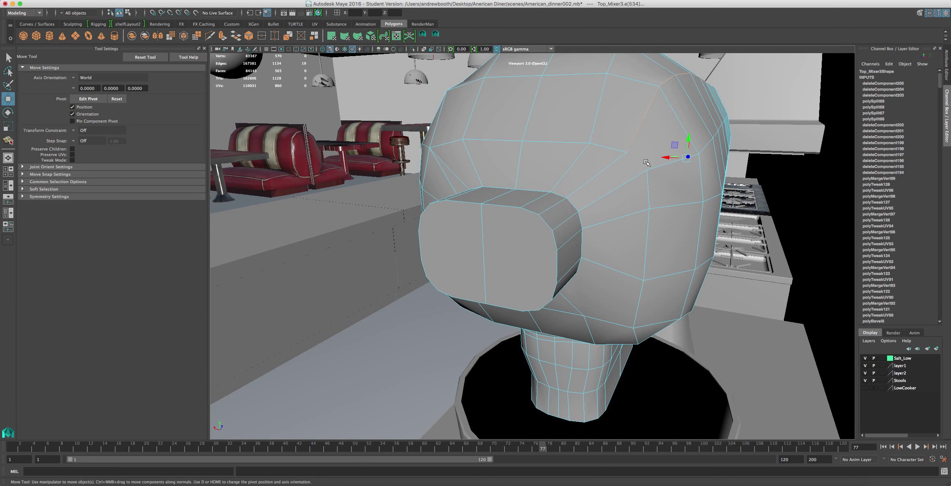
pyautogui.click(572, 165)
# Join the bend points of the two new splits with an edge using the Split Polygon Tool.
pyautogui.click(437, 34)
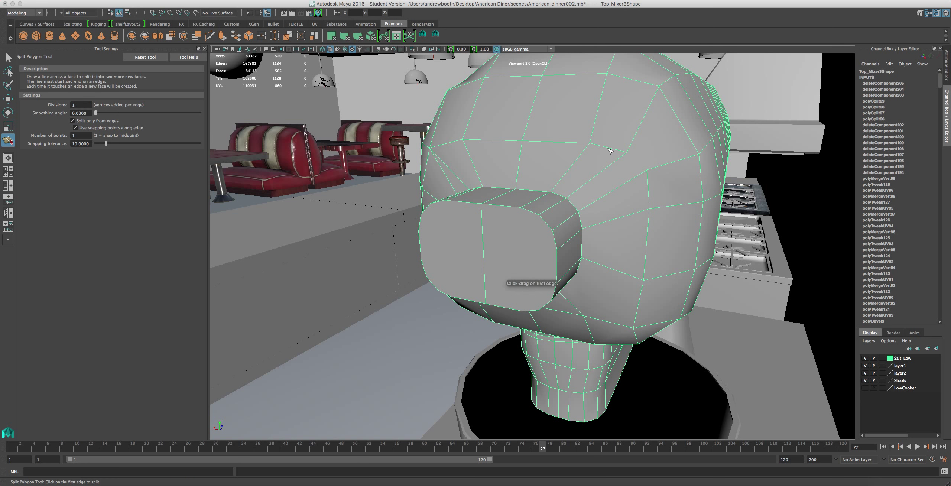
pyautogui.click(627, 152)
pyautogui.click(647, 170)
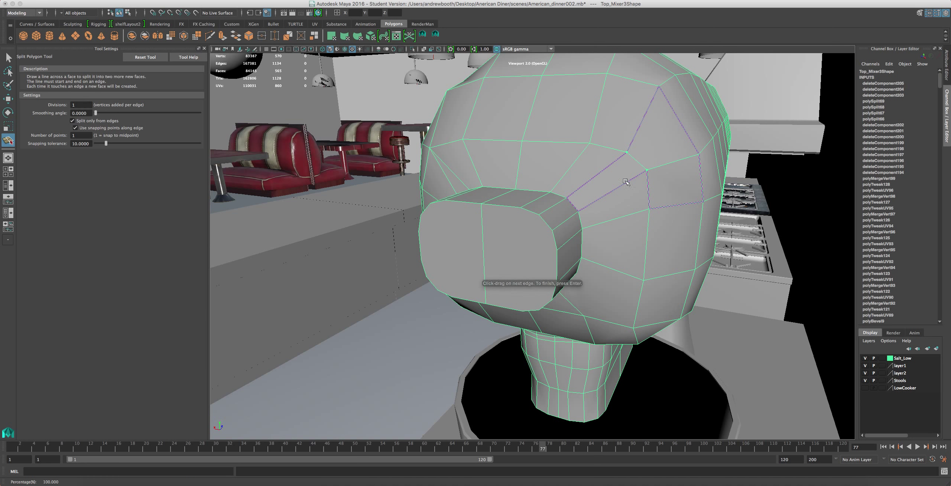
pyautogui.press('Return')
# Move the mixer head's grid vertex above the re-split hub corner slightly downward to smooth the surface.
pyautogui.scroll(-3, 638, 215)
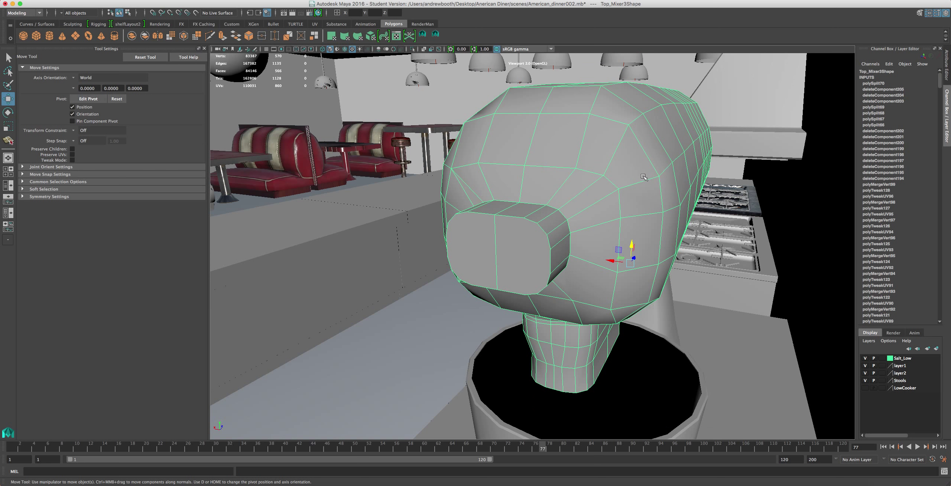
pyautogui.moveTo(633, 133); pyautogui.dragTo(609, 138, button='right')
pyautogui.click(629, 125)
pyautogui.press('super+z')
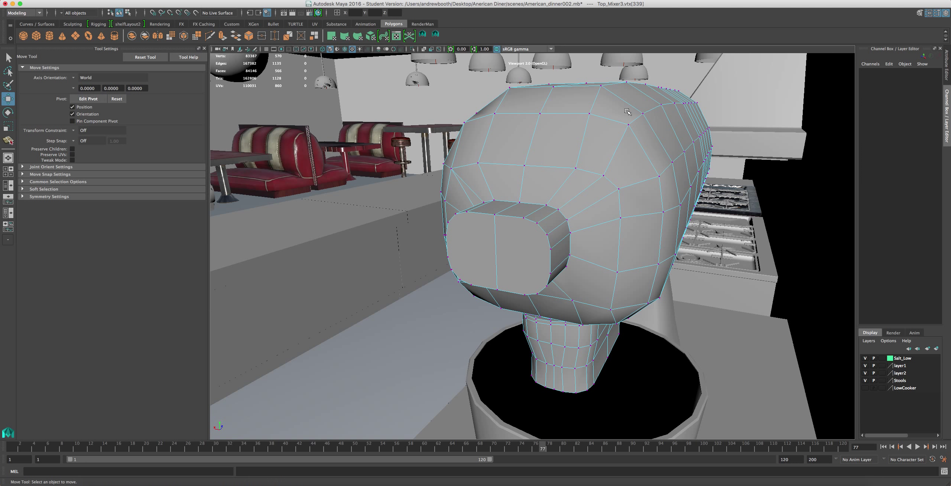
pyautogui.click(628, 124)
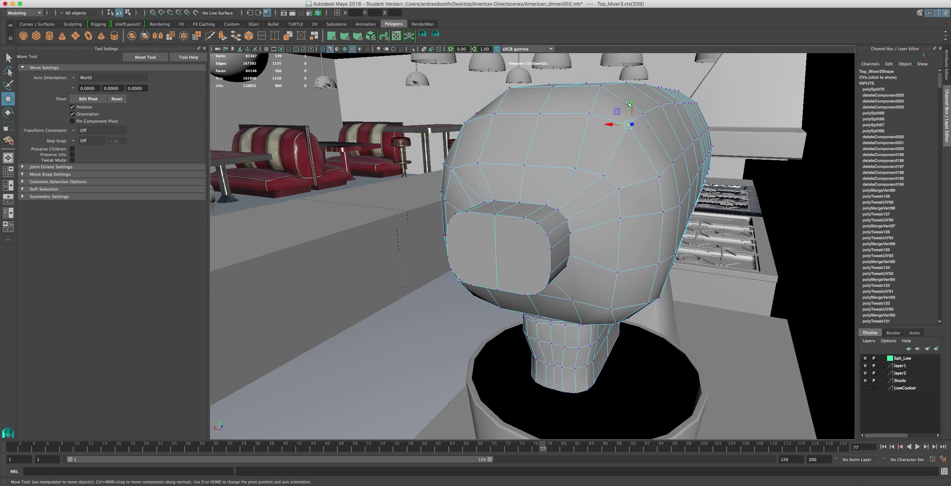
pyautogui.press('super+z')
pyautogui.scroll(1, 630, 129)
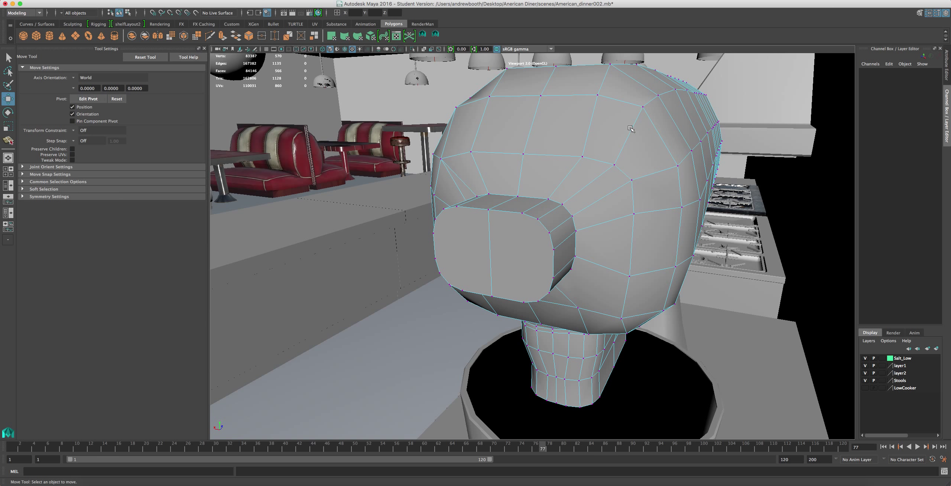
pyautogui.click(640, 107)
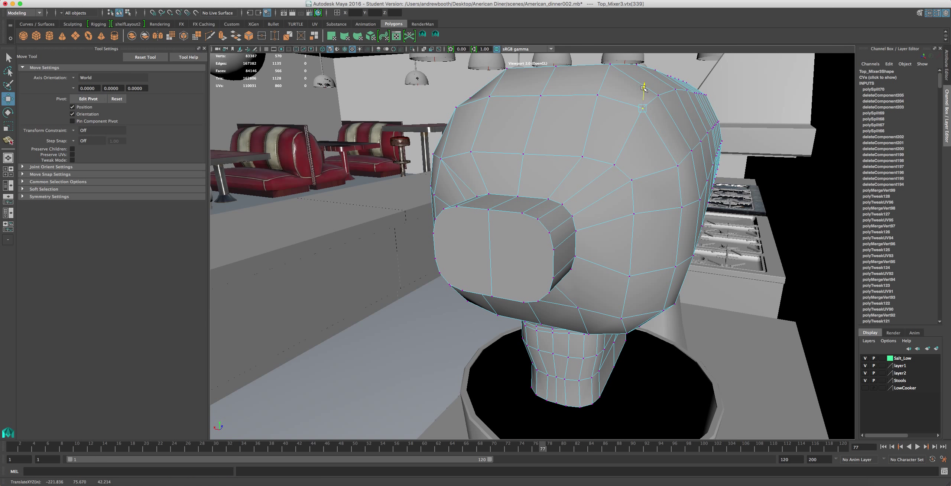
pyautogui.scroll(-1, 617, 133)
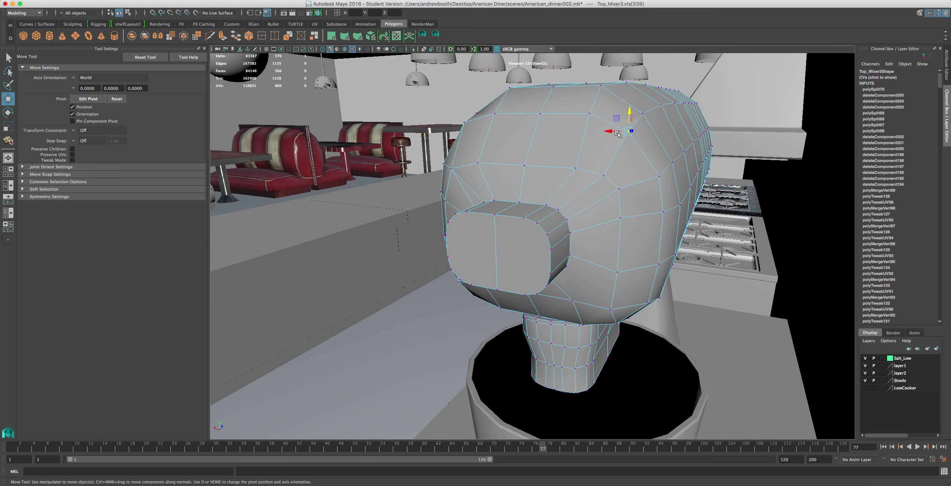
# On the head's other side, split from the grid vertex above through the horizontal edge to a vertex on the hub's upper corner.
pyautogui.keyDown('alt'); pyautogui.moveTo(618, 134); pyautogui.dragTo(725, 149); pyautogui.keyUp('alt')
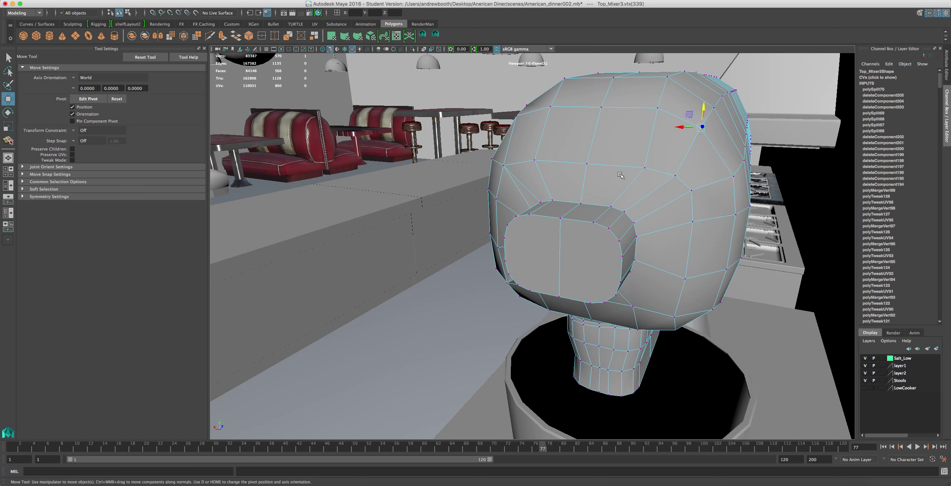
pyautogui.keyDown('alt'); pyautogui.moveTo(620, 175); pyautogui.dragTo(693, 170, button='middle'); pyautogui.keyUp('alt')
pyautogui.keyDown('alt'); pyautogui.moveTo(609, 167); pyautogui.dragTo(672, 163); pyautogui.keyUp('alt')
pyautogui.keyDown('alt'); pyautogui.moveTo(578, 160); pyautogui.dragTo(545, 186, button='middle'); pyautogui.keyUp('alt')
pyautogui.scroll(4, 624, 172)
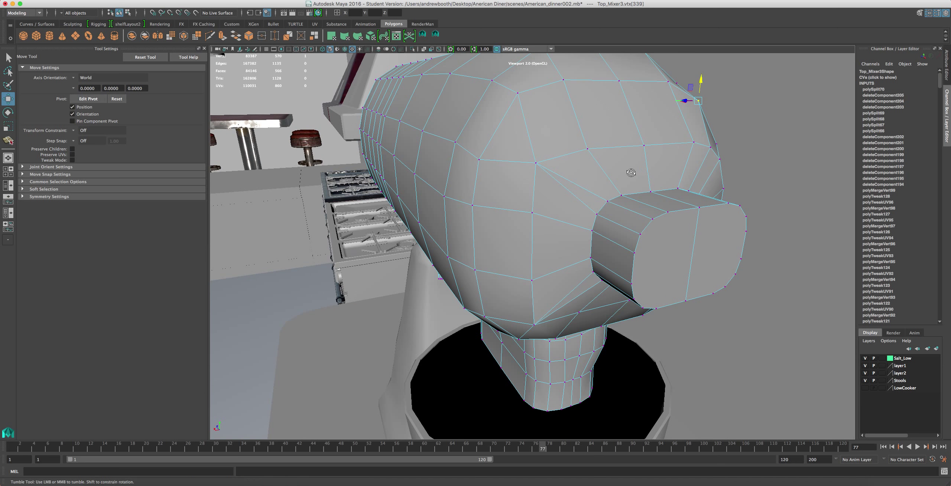
pyautogui.keyDown('alt'); pyautogui.moveTo(631, 173); pyautogui.dragTo(557, 174); pyautogui.keyUp('alt')
pyautogui.keyDown('alt'); pyautogui.moveTo(697, 174); pyautogui.dragTo(668, 184, button='middle'); pyautogui.keyUp('alt')
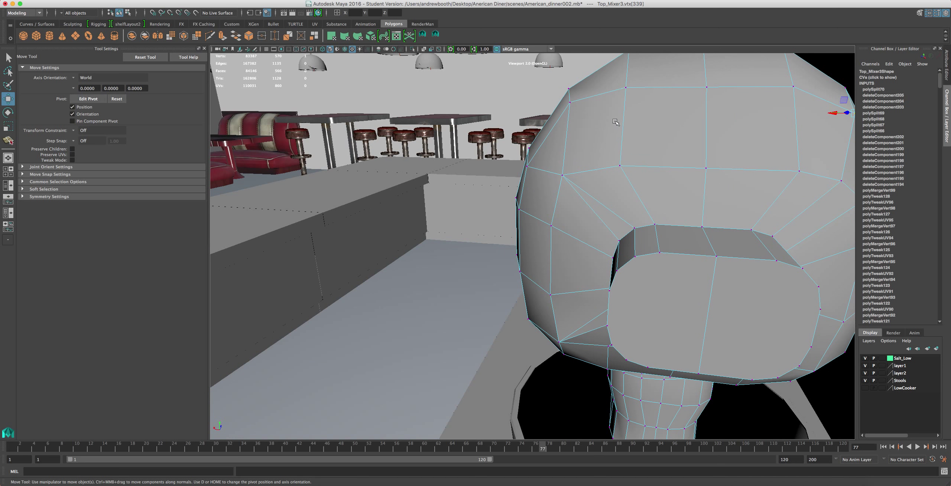
pyautogui.press('y')
pyautogui.click(570, 101)
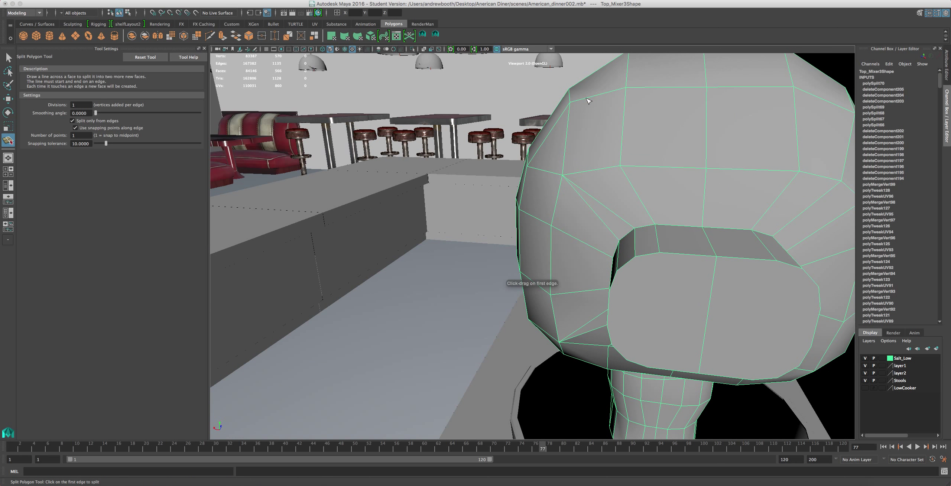
pyautogui.click(592, 172)
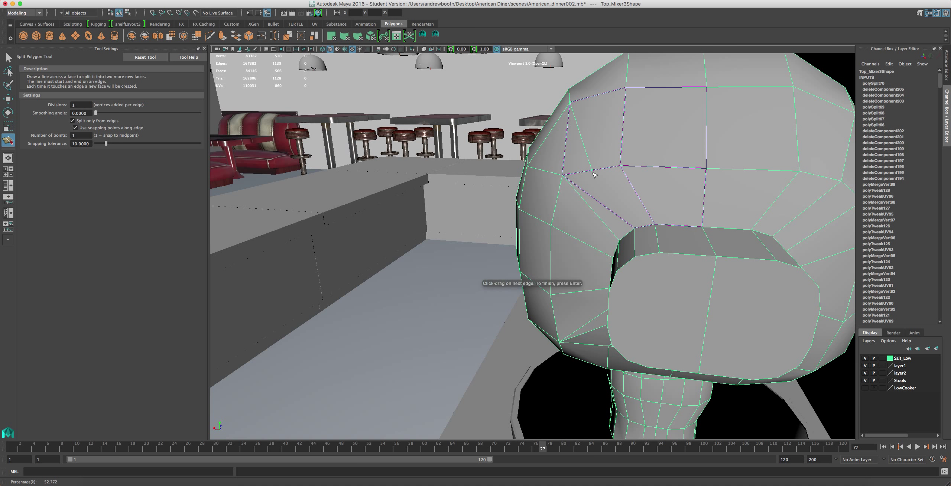
pyautogui.click(619, 216)
pyautogui.press('w')
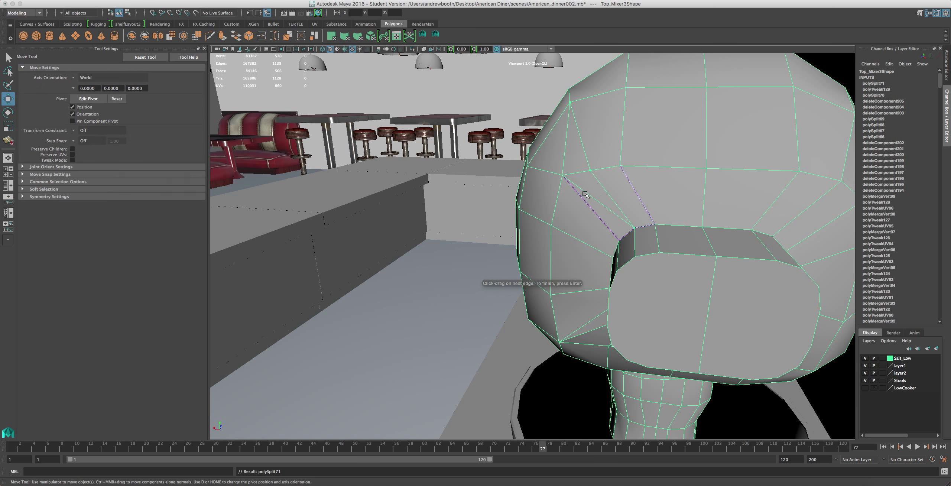
# Delete the old diagonal edge running from the grid vertex to that upper hub corner beside the new split.
pyautogui.moveTo(585, 194); pyautogui.dragTo(578, 159, button='right')
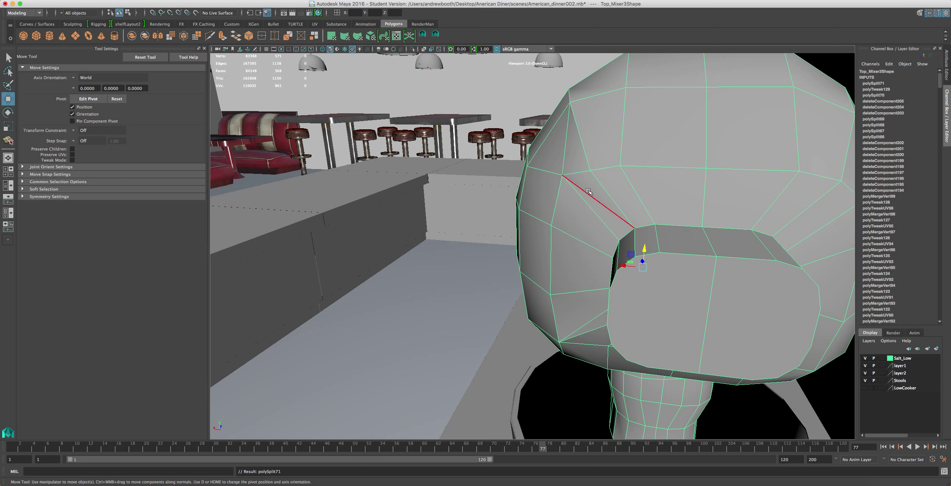
pyautogui.click(586, 190)
pyautogui.press('Delete')
pyautogui.scroll(-2, 564, 197)
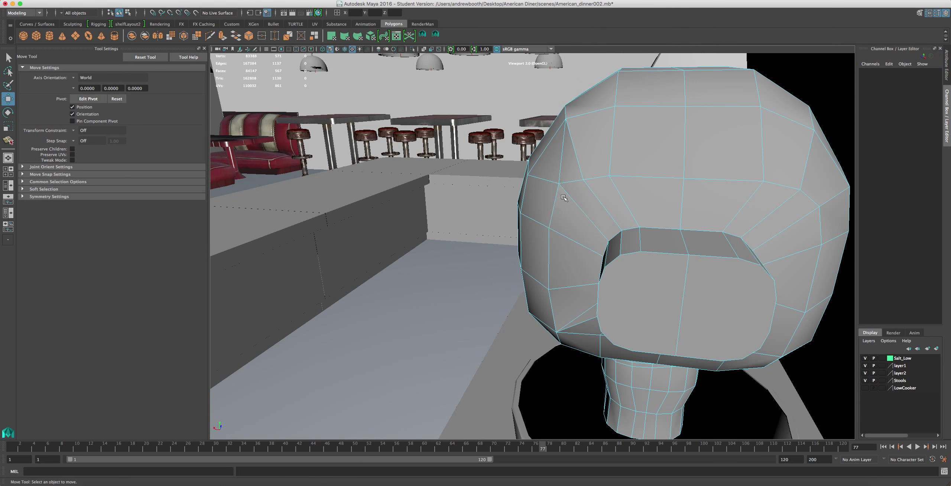
pyautogui.keyDown('alt'); pyautogui.moveTo(582, 191); pyautogui.dragTo(602, 186); pyautogui.keyUp('alt')
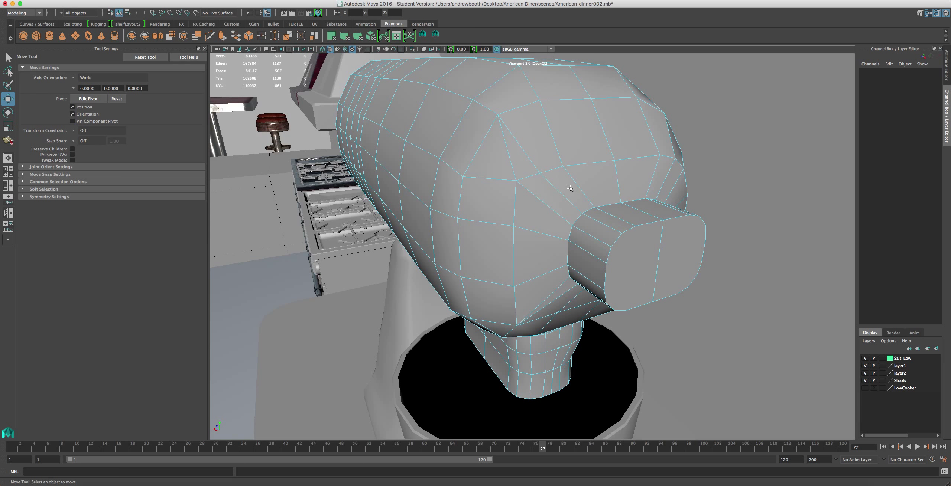
pyautogui.moveTo(512, 179); pyautogui.dragTo(476, 180, button='right')
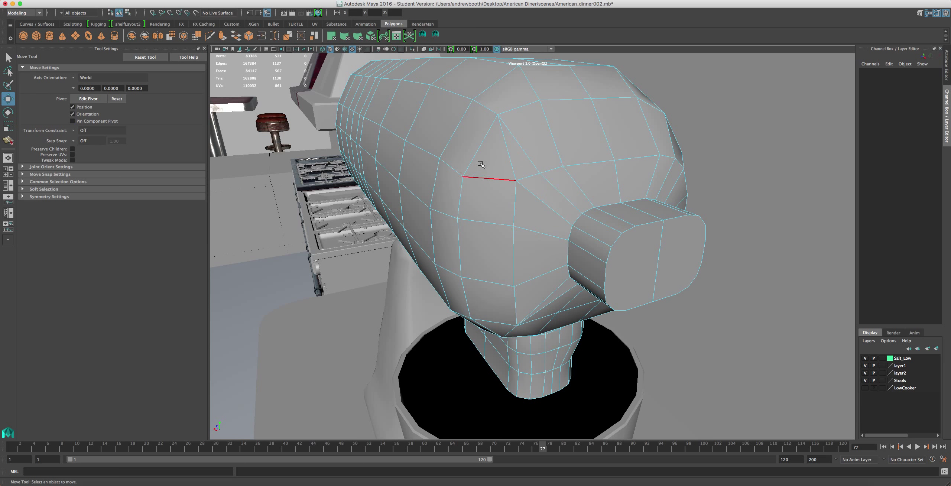
# Lower the two grid vertices beside the hub's upper corner slightly and delete the surplus edge linking them.
pyautogui.click(516, 180)
pyautogui.moveTo(515, 163); pyautogui.dragTo(515, 177)
pyautogui.moveTo(505, 173); pyautogui.dragTo(485, 121, button='right')
pyautogui.click(503, 135)
pyautogui.press('Delete')
pyautogui.click(495, 113)
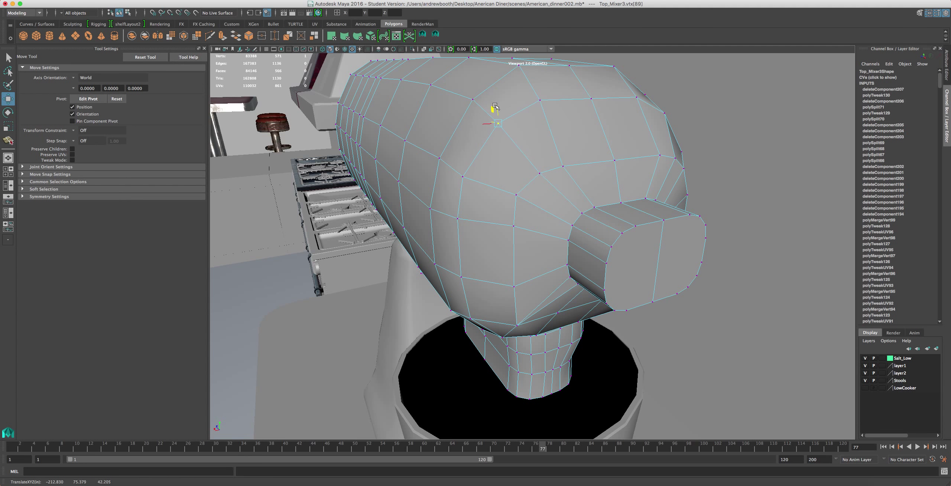
# Split from the hub's lower corner through the neighbouring vertical edge to the next grid vertex on the head's side.
pyautogui.keyDown('alt'); pyautogui.moveTo(494, 107); pyautogui.dragTo(555, 307); pyautogui.keyUp('alt')
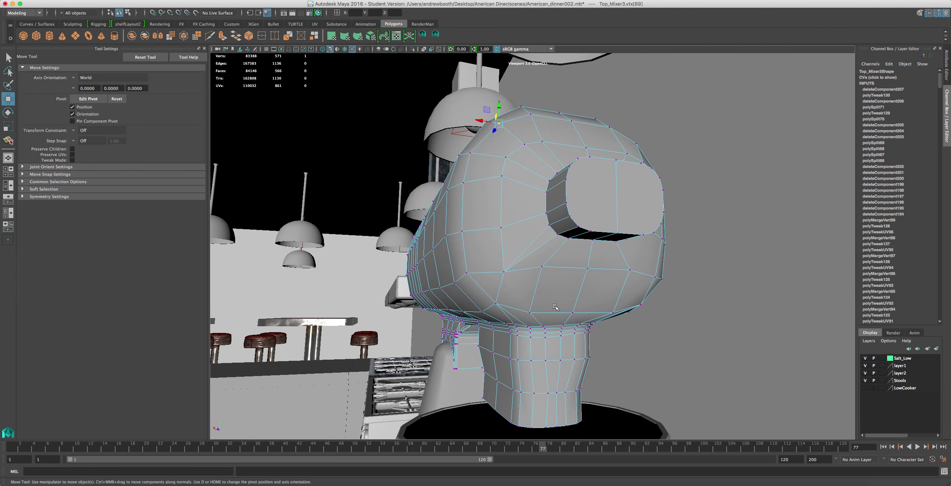
pyautogui.click(504, 270)
pyautogui.click(435, 35)
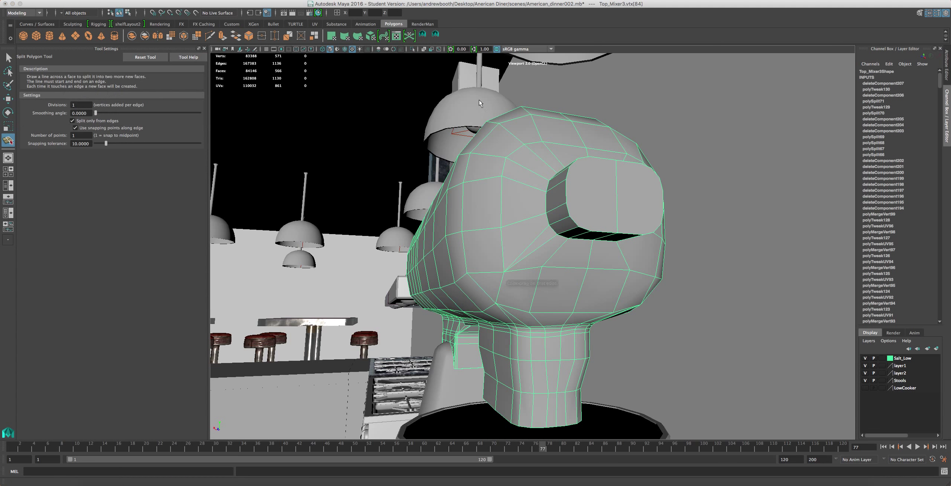
pyautogui.moveTo(535, 240); pyautogui.dragTo(555, 239)
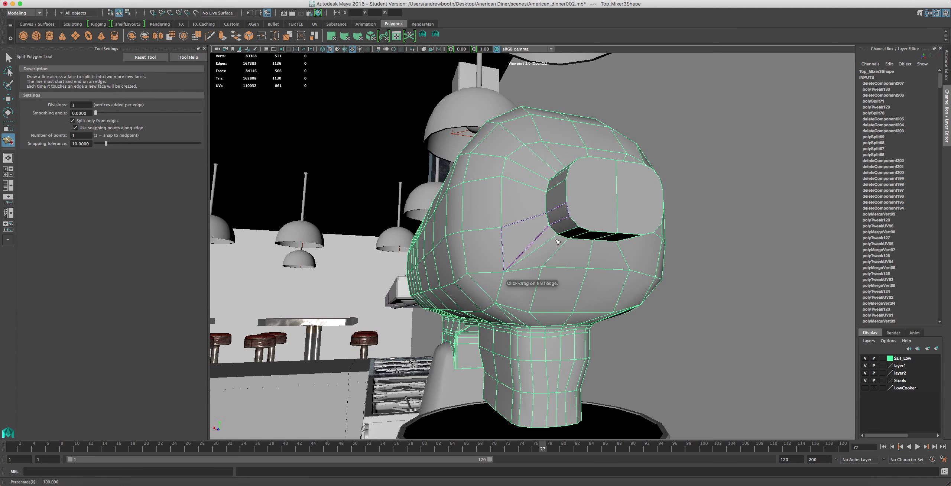
pyautogui.click(505, 251)
pyautogui.moveTo(479, 271); pyautogui.dragTo(443, 275)
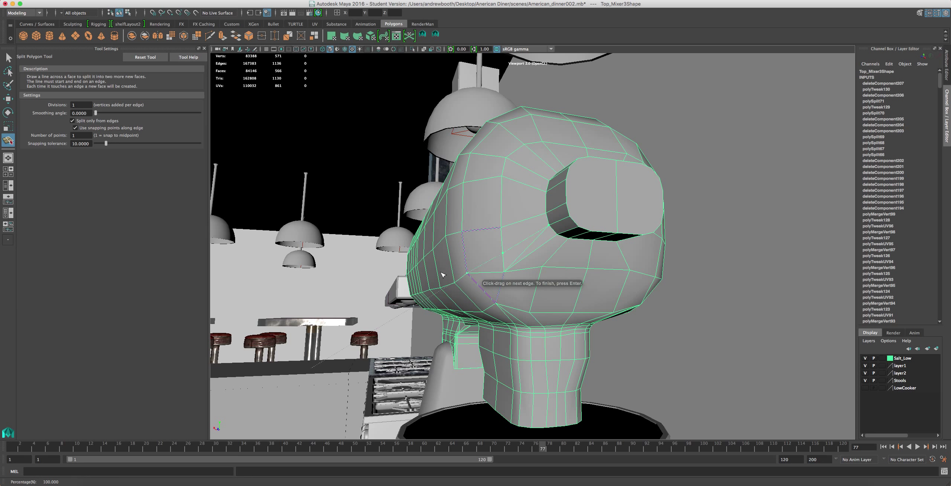
pyautogui.click(492, 277)
pyautogui.click(467, 274)
pyautogui.press('Return')
pyautogui.press('w')
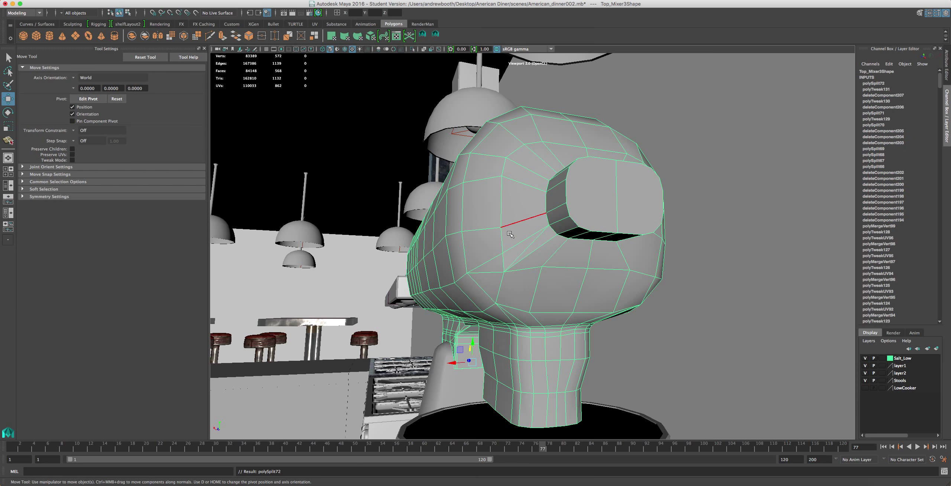
# Delete the old diagonal edge at the hub's lower corner and the horizontal edge beside the new split.
pyautogui.click(526, 249)
pyautogui.press('Delete')
pyautogui.click(488, 272)
pyautogui.press('Delete')
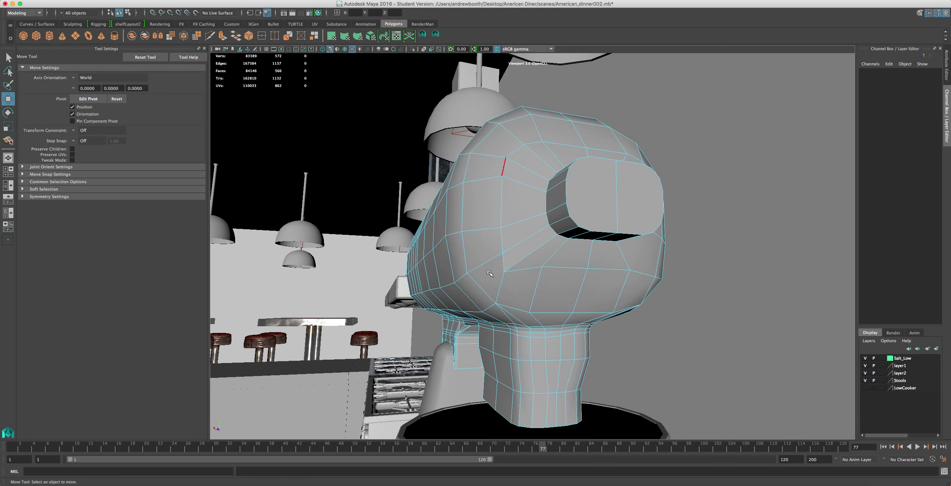
# Raise the head's lower side vertex slightly and shift the vertex diagonally below the hub's lower corner inward to even the surface.
pyautogui.rightClick(499, 294)
pyautogui.click(473, 293)
pyautogui.click(496, 302)
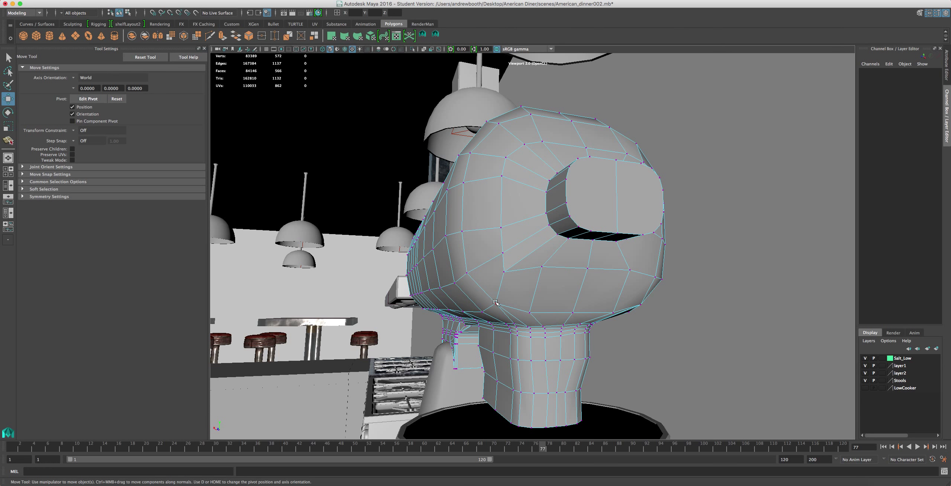
pyautogui.moveTo(494, 289); pyautogui.dragTo(497, 285)
pyautogui.press('z')
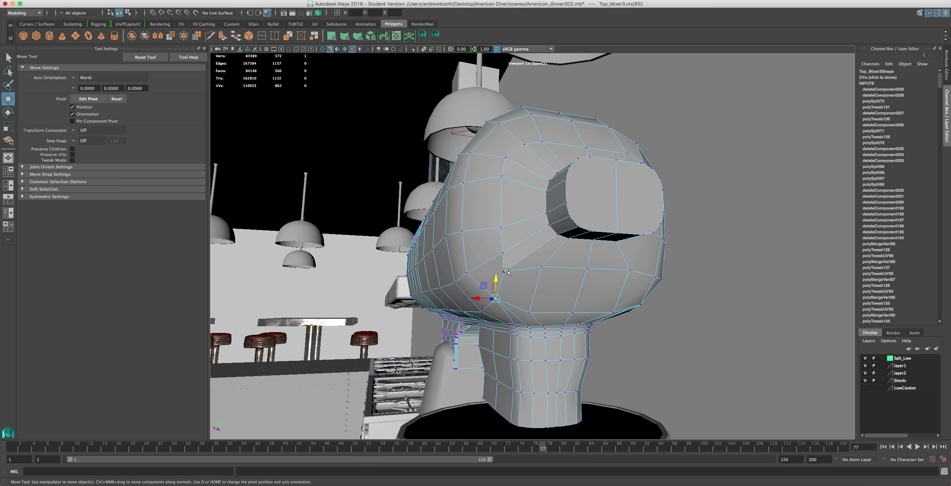
pyautogui.click(486, 276)
pyautogui.moveTo(486, 277); pyautogui.dragTo(515, 255)
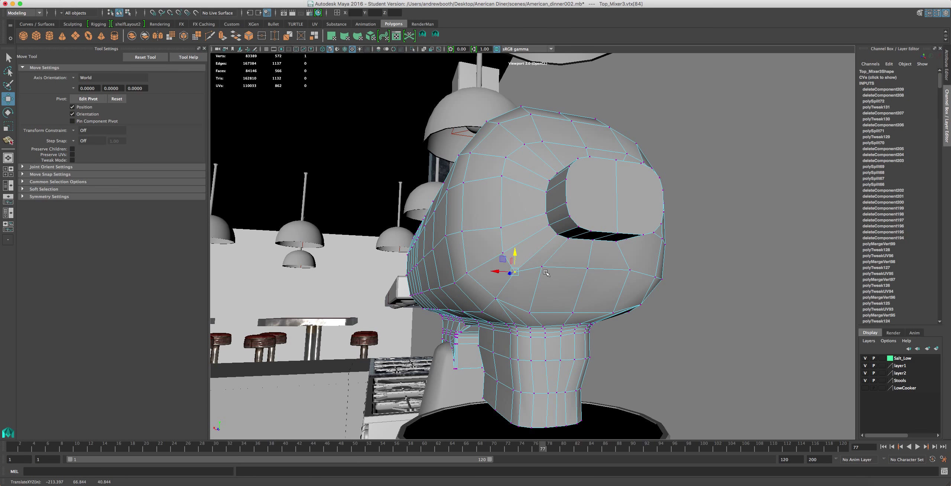
pyautogui.click(546, 270)
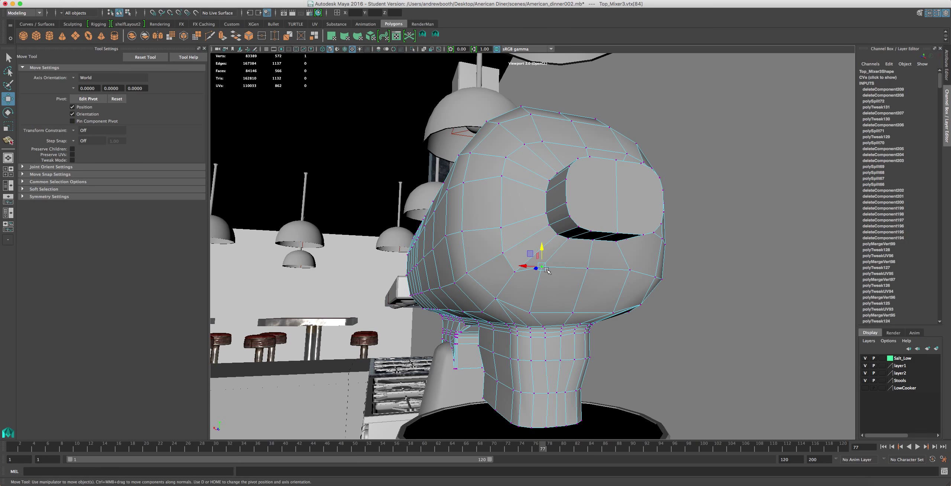
pyautogui.click(586, 267)
pyautogui.keyDown('shift'); pyautogui.click(629, 269); pyautogui.keyUp('shift')
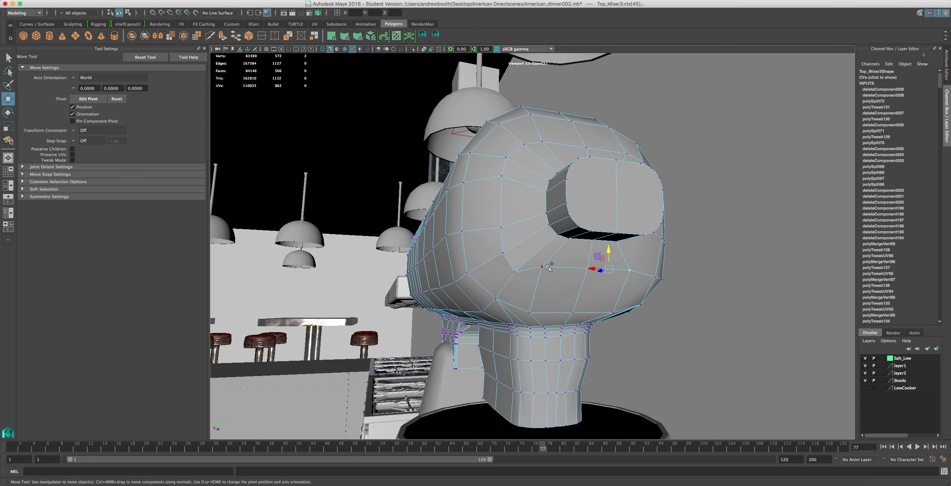
pyautogui.keyDown('shift'); pyautogui.click(548, 268); pyautogui.keyUp('shift')
pyautogui.click(584, 255)
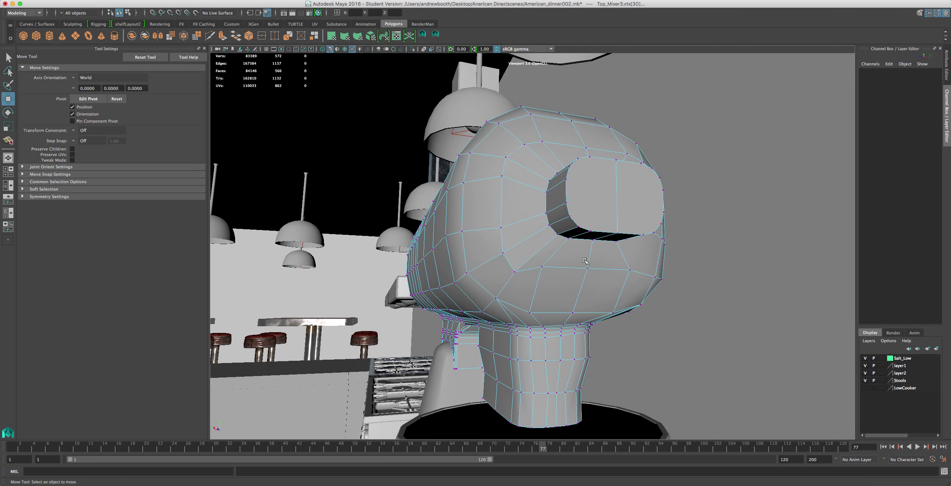
pyautogui.press('super+z')
# On the head's opposite side, split from the hub's lower corner diagonally down to the grid vertex near the underside.
pyautogui.keyDown('alt'); pyautogui.moveTo(590, 252); pyautogui.dragTo(544, 267); pyautogui.keyUp('alt')
pyautogui.keyDown('alt'); pyautogui.moveTo(610, 243); pyautogui.dragTo(528, 233, button='middle'); pyautogui.keyUp('alt')
pyautogui.keyDown('alt'); pyautogui.moveTo(528, 233); pyautogui.dragTo(474, 248); pyautogui.keyUp('alt')
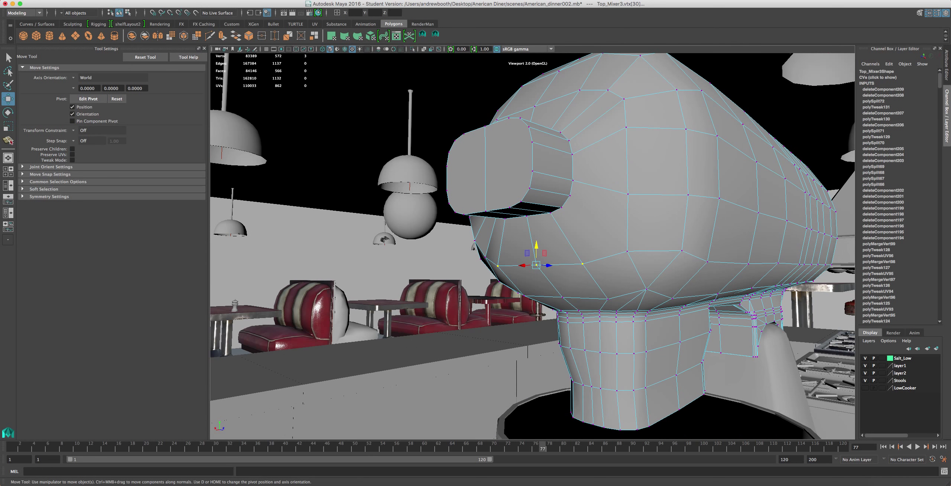
pyautogui.click(436, 35)
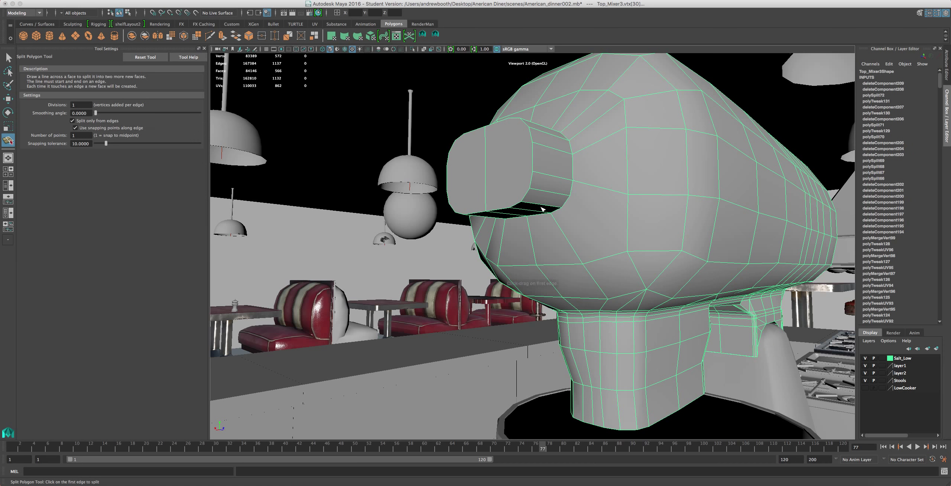
pyautogui.click(562, 228)
pyautogui.click(610, 257)
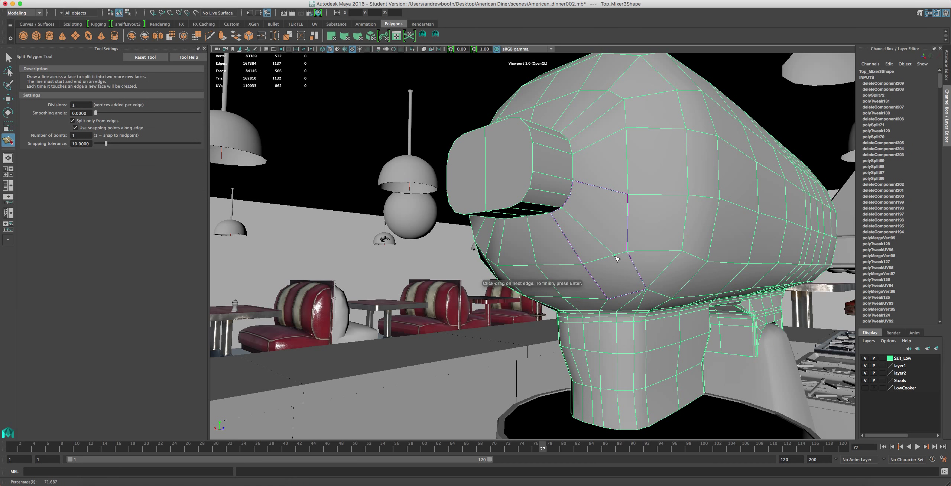
pyautogui.click(639, 274)
pyautogui.press('Return')
pyautogui.press('w')
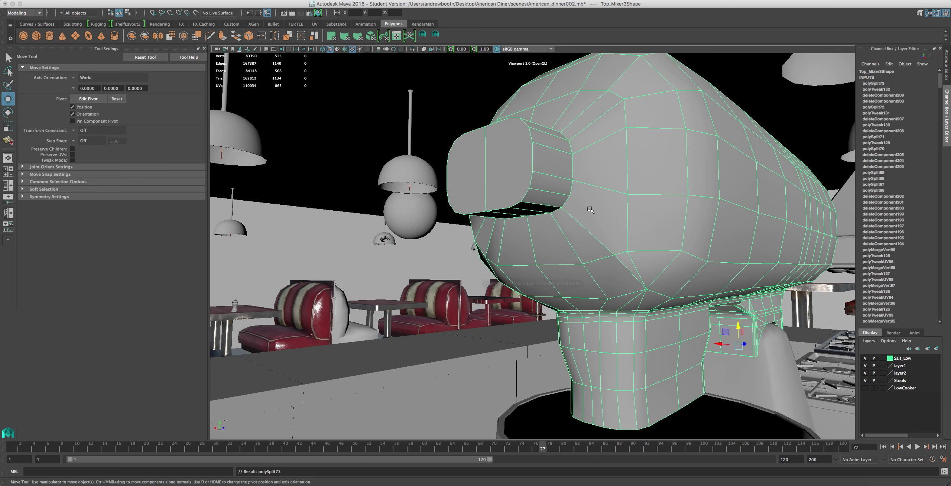
# Split from the next vertex up the hub's lower corner through the vertical edge to the adjacent side grid vertex.
pyautogui.press('y')
pyautogui.click(570, 195)
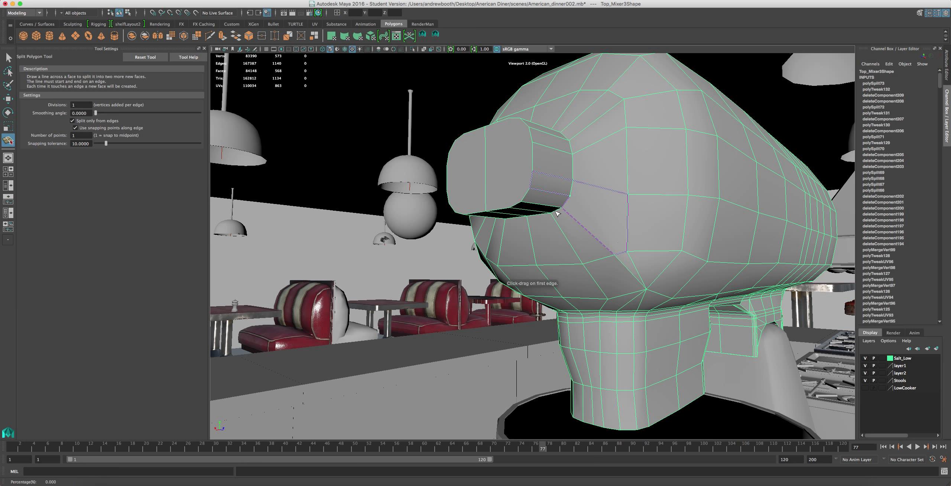
pyautogui.click(630, 230)
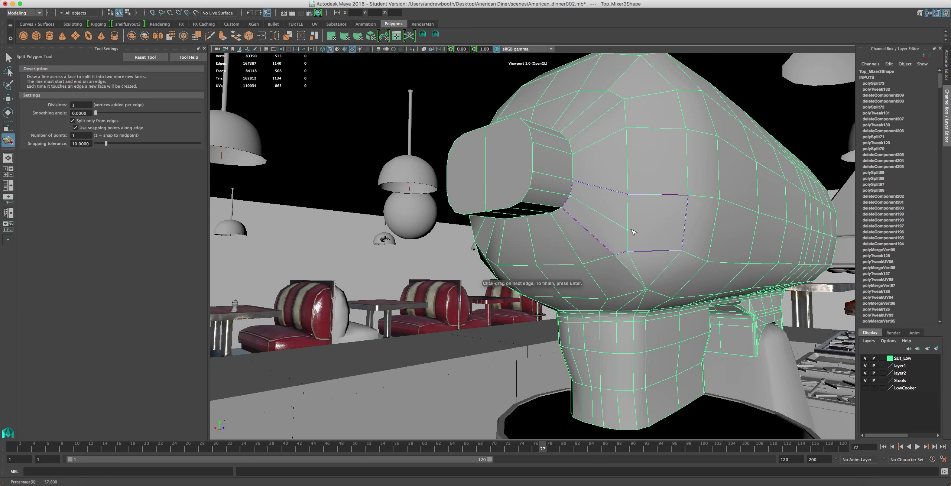
pyautogui.moveTo(682, 238); pyautogui.dragTo(685, 252)
pyautogui.press('Return')
# Delete the surplus horizontal and short diagonal edges beside the two new splits, and reselect the mixer head.
pyautogui.moveTo(653, 251); pyautogui.dragTo(654, 229, button='right')
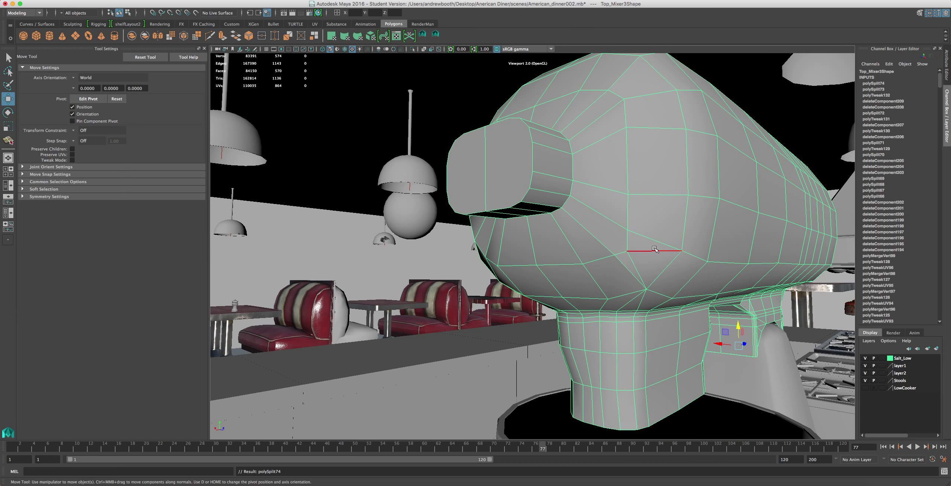
pyautogui.press('Delete')
pyautogui.hotkey('ctrl', 'z')
pyautogui.moveTo(644, 251); pyautogui.dragTo(646, 223, button='right')
pyautogui.click(644, 251)
pyautogui.press('Delete')
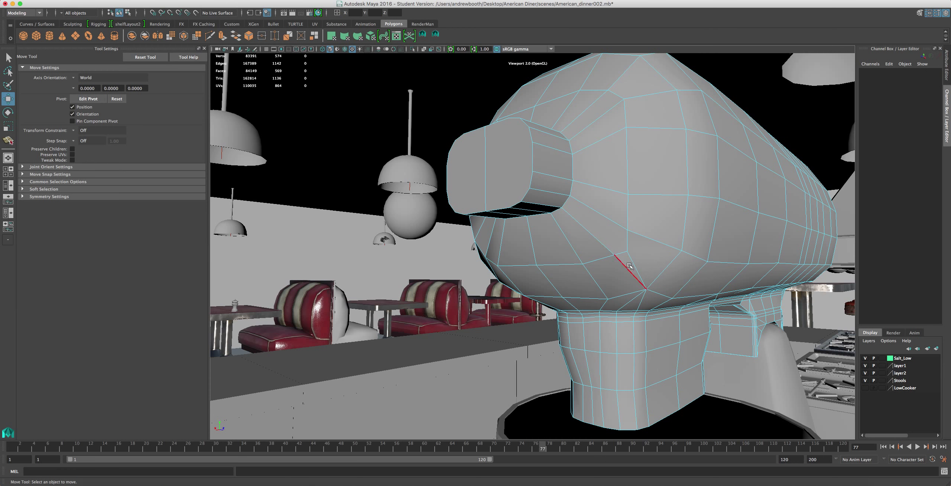
pyautogui.moveTo(625, 251); pyautogui.dragTo(596, 240, button='right')
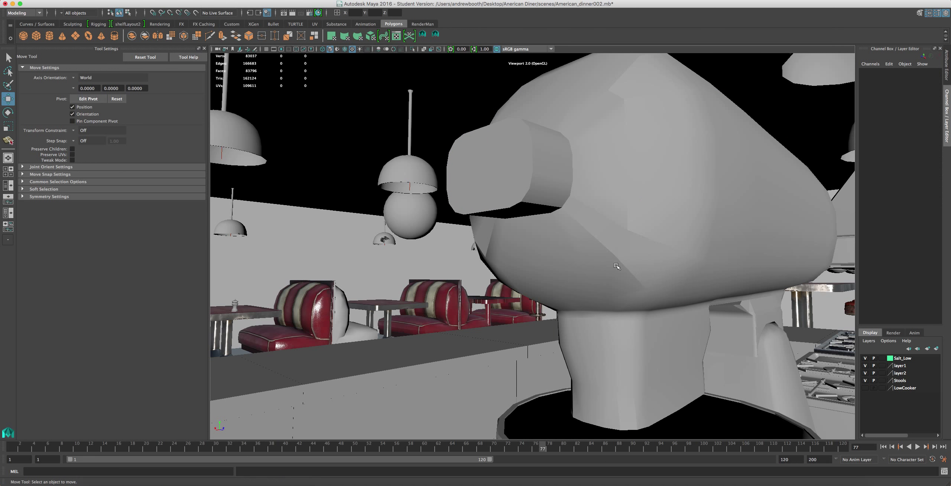
pyautogui.click(638, 244)
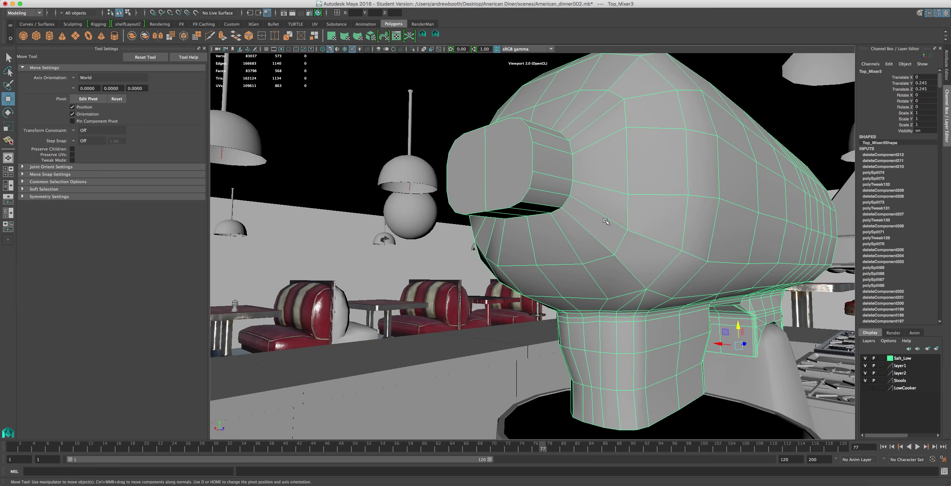
# Split the hub's end face with two horizontal edges joining the opposite vertices on its sides.
pyautogui.rightClick(605, 220)
pyautogui.keyDown('alt'); pyautogui.moveTo(604, 221); pyautogui.dragTo(450, 197); pyautogui.keyUp('alt')
pyautogui.scroll(5, 450, 197)
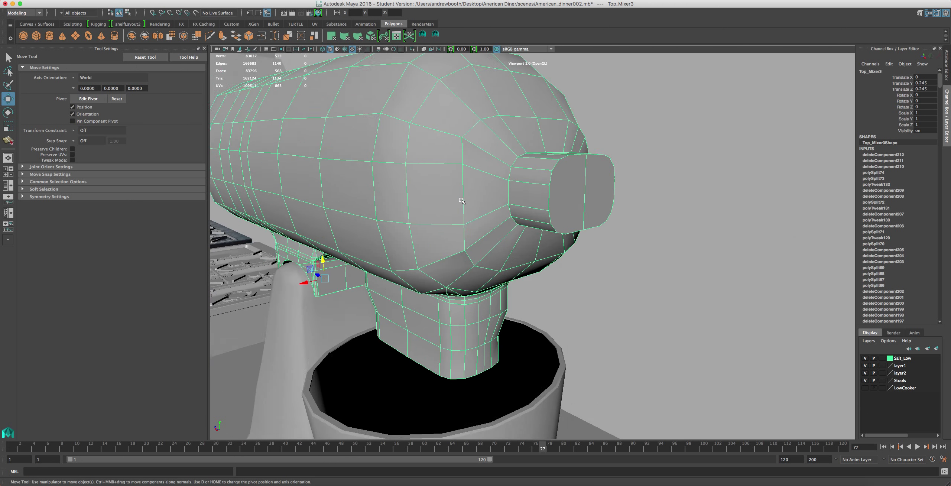
pyautogui.keyDown('alt'); pyautogui.moveTo(557, 173); pyautogui.dragTo(518, 176); pyautogui.keyUp('alt')
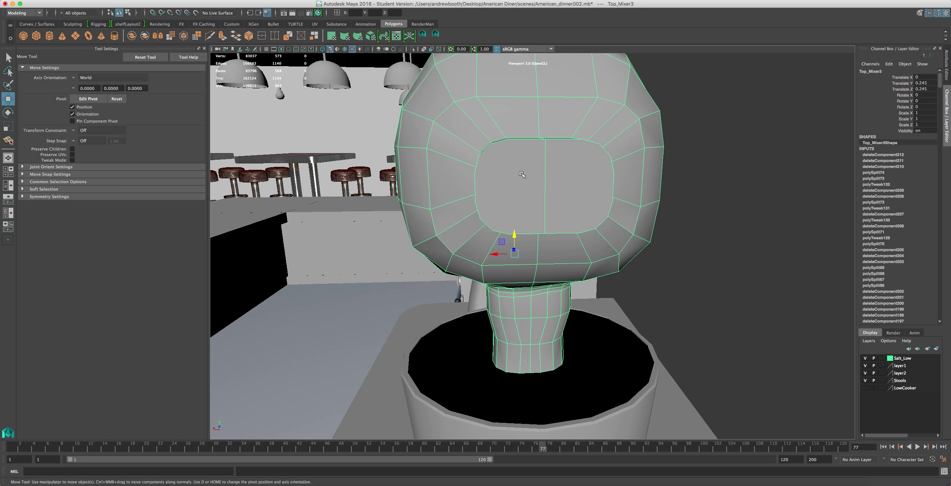
pyautogui.keyDown('alt'); pyautogui.moveTo(521, 173); pyautogui.dragTo(473, 176); pyautogui.keyUp('alt')
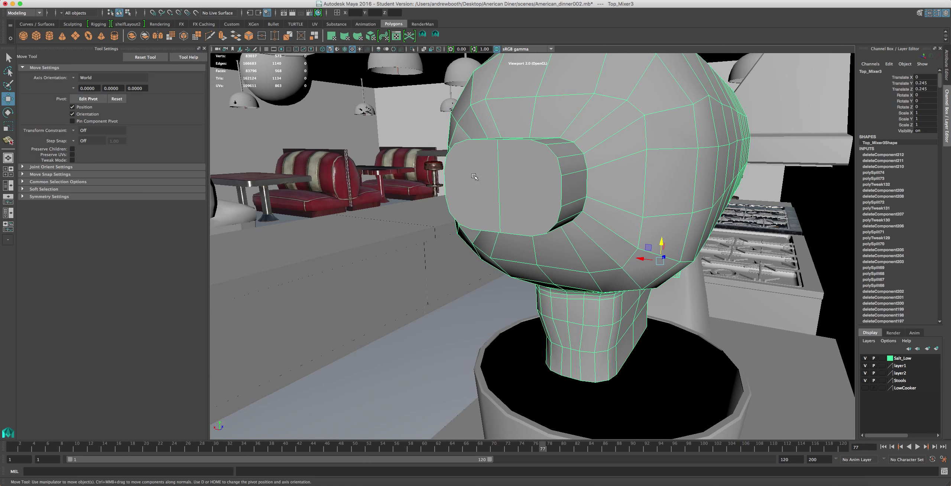
pyautogui.press('y')
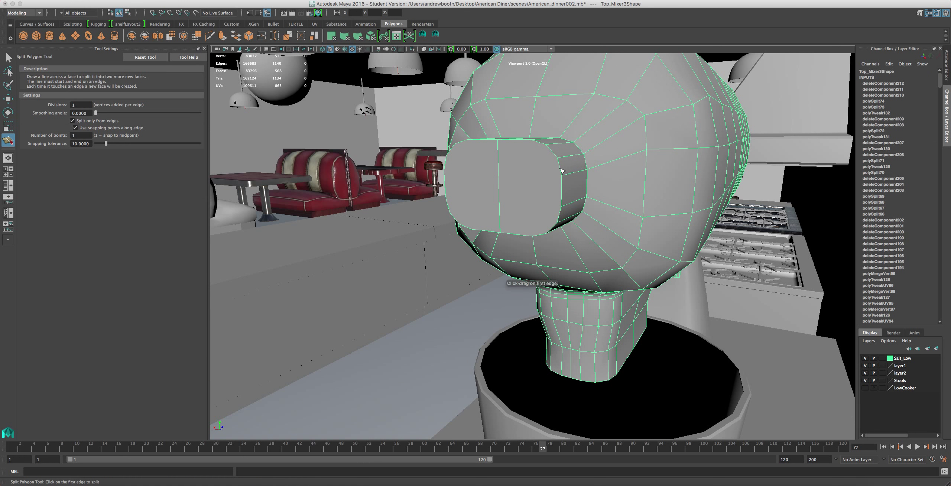
pyautogui.click(562, 186)
pyautogui.keyDown('alt'); pyautogui.moveTo(562, 186); pyautogui.dragTo(575, 171); pyautogui.keyUp('alt')
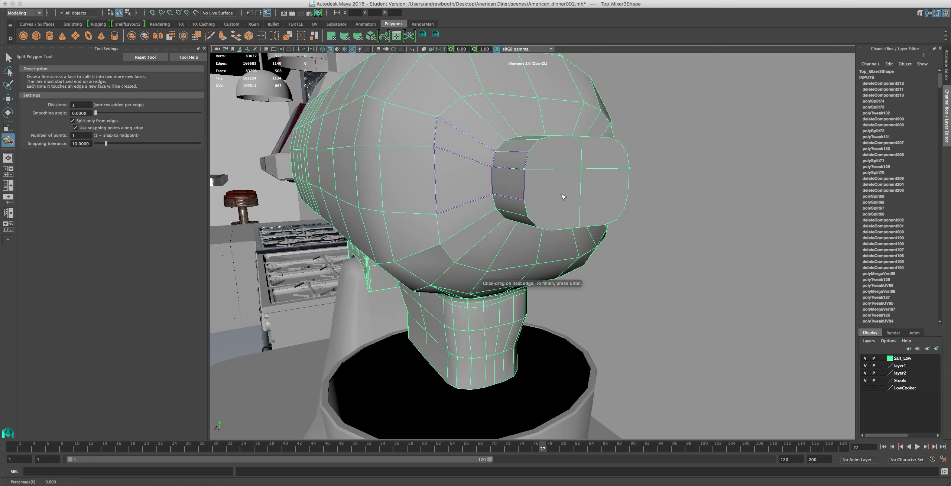
pyautogui.press('Return')
pyautogui.moveTo(524, 190); pyautogui.dragTo(524, 200)
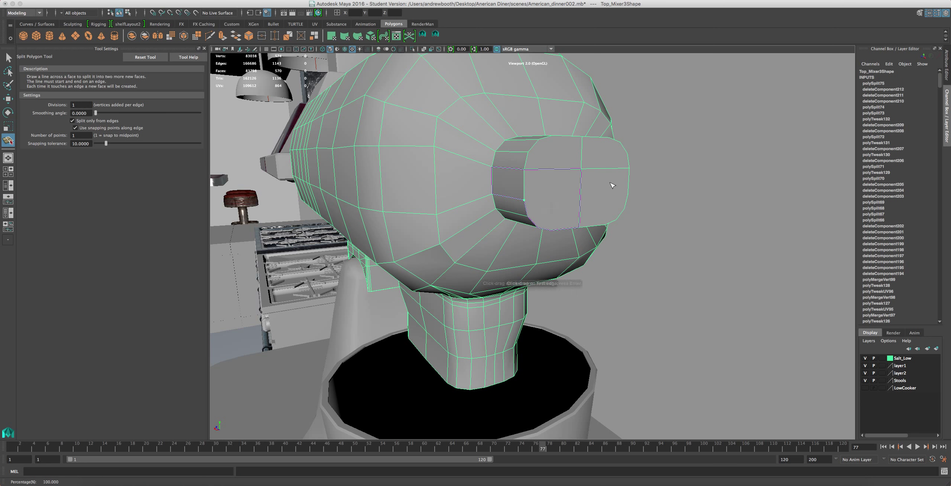
pyautogui.keyDown('alt'); pyautogui.moveTo(622, 180); pyautogui.dragTo(580, 203); pyautogui.keyUp('alt')
pyautogui.press('Return')
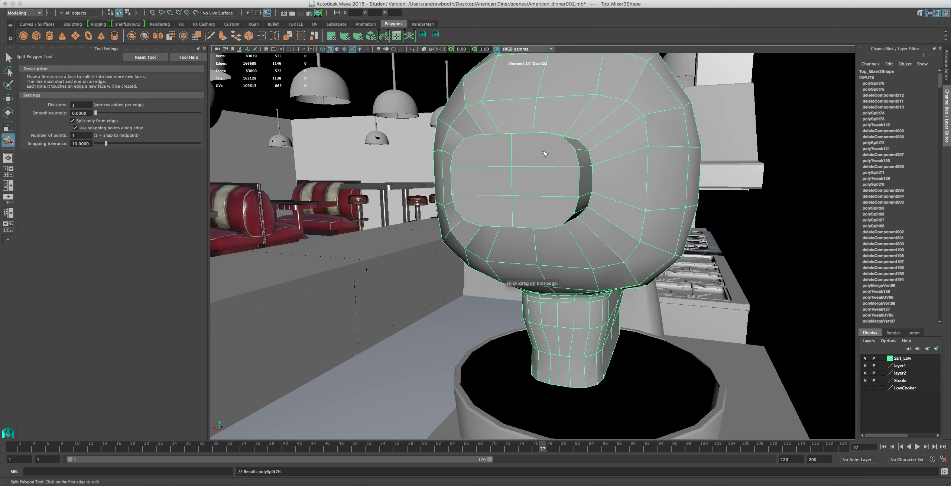
# Split the hub's end face vertically between the upper and lower rim vertices on one side of its centre line.
pyautogui.keyDown('alt'); pyautogui.moveTo(547, 149); pyautogui.dragTo(547, 154); pyautogui.keyUp('alt')
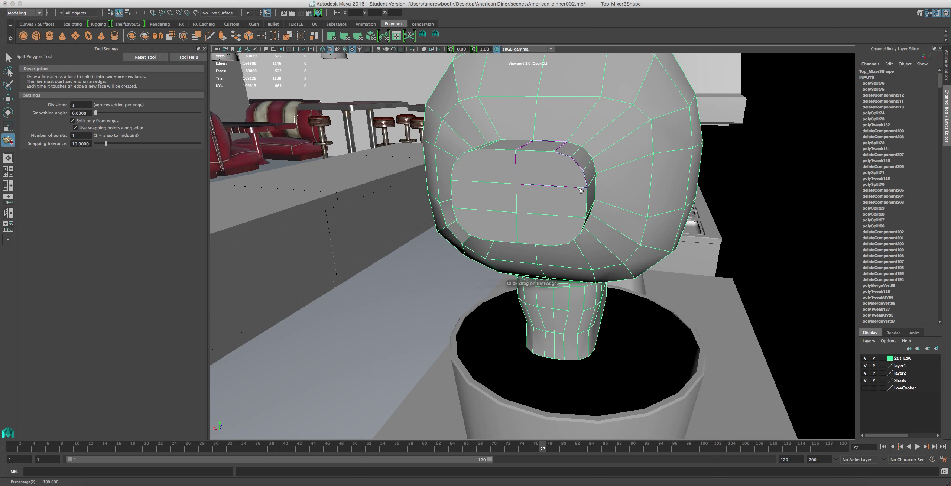
pyautogui.keyDown('alt'); pyautogui.moveTo(581, 191); pyautogui.dragTo(552, 141); pyautogui.keyUp('alt')
pyautogui.moveTo(543, 184); pyautogui.dragTo(560, 187)
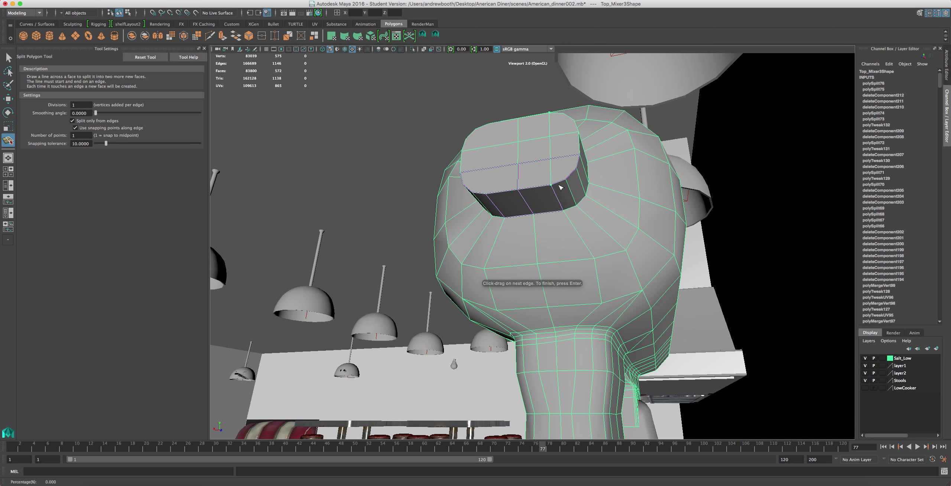
pyautogui.press('Return')
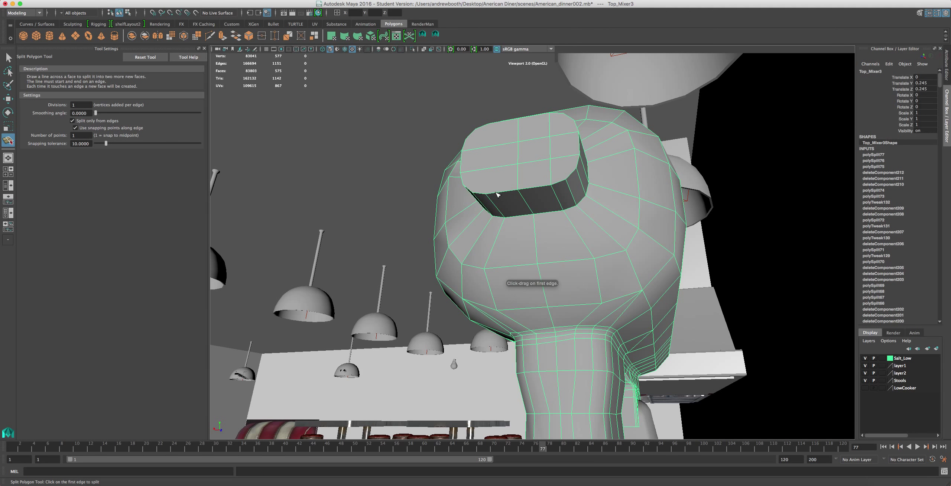
# Add the matching vertical split between the rim vertices on the other side of the hub face's centre line.
pyautogui.scroll(3, 492, 195)
pyautogui.scroll(-2, 494, 191)
pyautogui.keyDown('alt'); pyautogui.moveTo(491, 187); pyautogui.dragTo(565, 158); pyautogui.keyUp('alt')
pyautogui.click(519, 176)
pyautogui.click(588, 140)
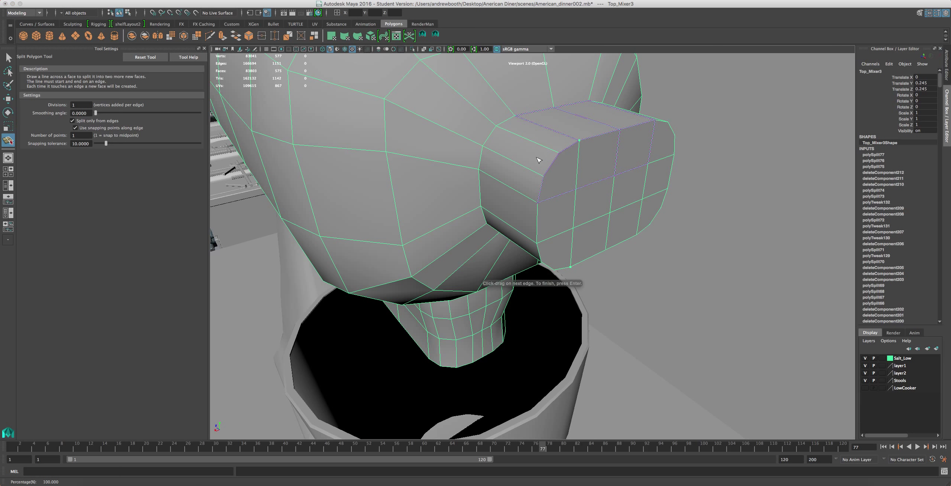
pyautogui.press('Return')
pyautogui.press('w')
pyautogui.scroll(-3, 522, 162)
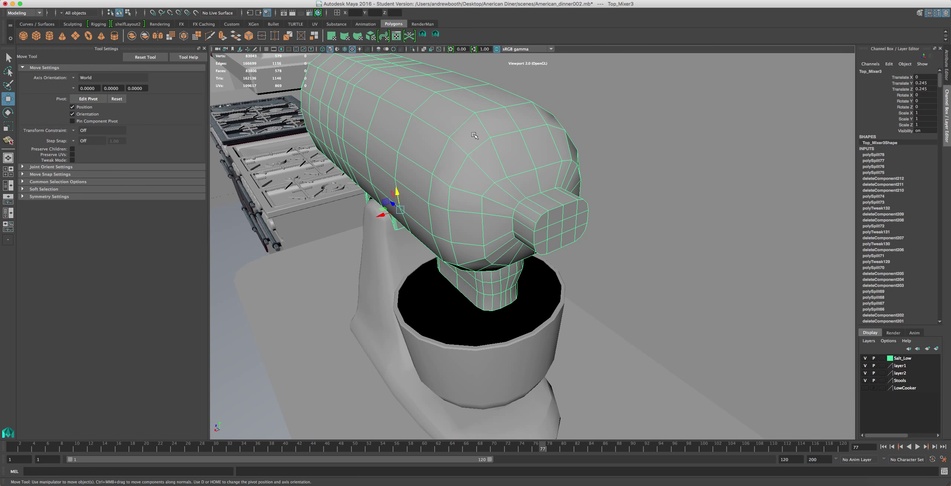
# Delete the lengthwise centre-line edge loop running around the mixer head.
pyautogui.keyDown('alt'); pyautogui.moveTo(439, 127); pyautogui.dragTo(527, 123); pyautogui.keyUp('alt')
pyautogui.scroll(-2, 527, 123)
pyautogui.scroll(-2, 528, 123)
pyautogui.keyDown('alt'); pyautogui.moveTo(488, 159); pyautogui.dragTo(562, 128); pyautogui.keyUp('alt')
pyautogui.scroll(3, 563, 127)
pyautogui.keyDown('alt'); pyautogui.moveTo(654, 116); pyautogui.dragTo(534, 179); pyautogui.keyUp('alt')
pyautogui.scroll(3, 534, 179)
pyautogui.moveTo(459, 191); pyautogui.dragTo(461, 160, button='right')
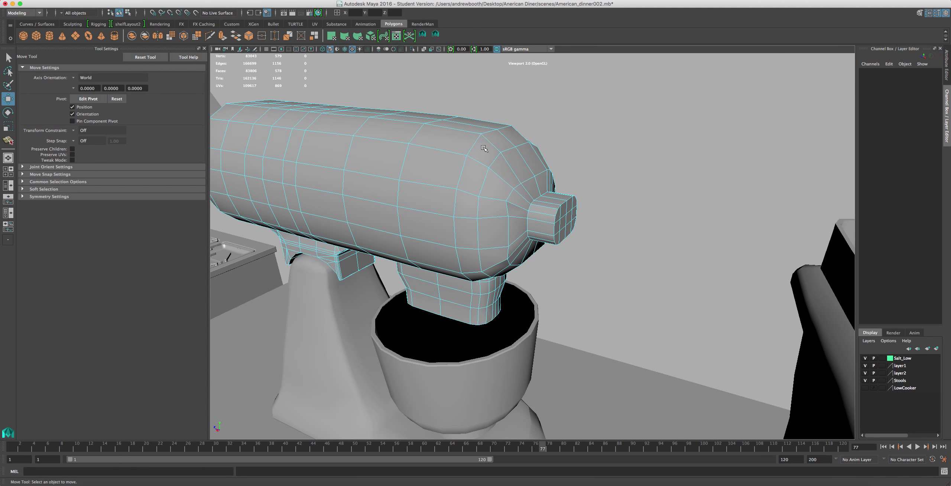
pyautogui.doubleClick(506, 137)
pyautogui.keyDown('alt'); pyautogui.moveTo(545, 191); pyautogui.dragTo(533, 125); pyautogui.keyUp('alt')
pyautogui.press('BackSpace')
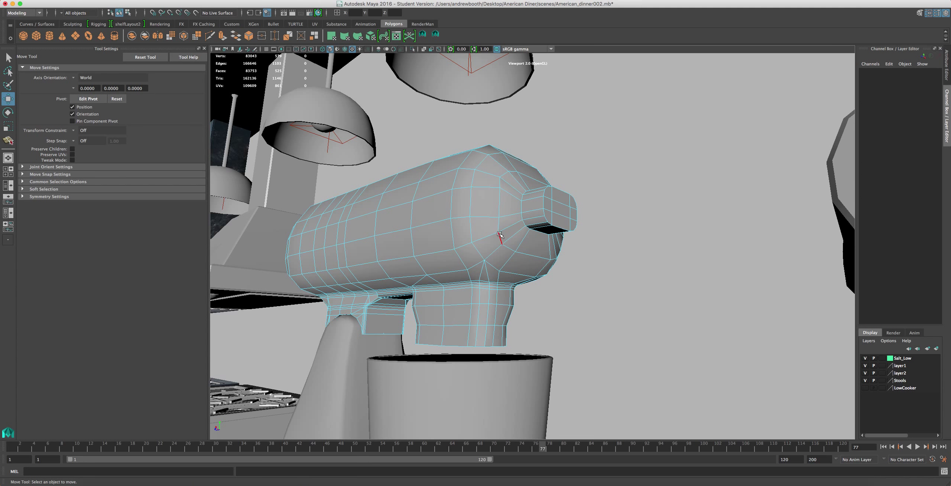
# Isolate the mixer head in the viewport and delete the stray vertices left behind by the removed edge loop.
pyautogui.moveTo(500, 234); pyautogui.dragTo(461, 223, button='right')
pyautogui.scroll(-3, 461, 223)
pyautogui.moveTo(596, 154); pyautogui.dragTo(309, 350)
pyautogui.press('F8')
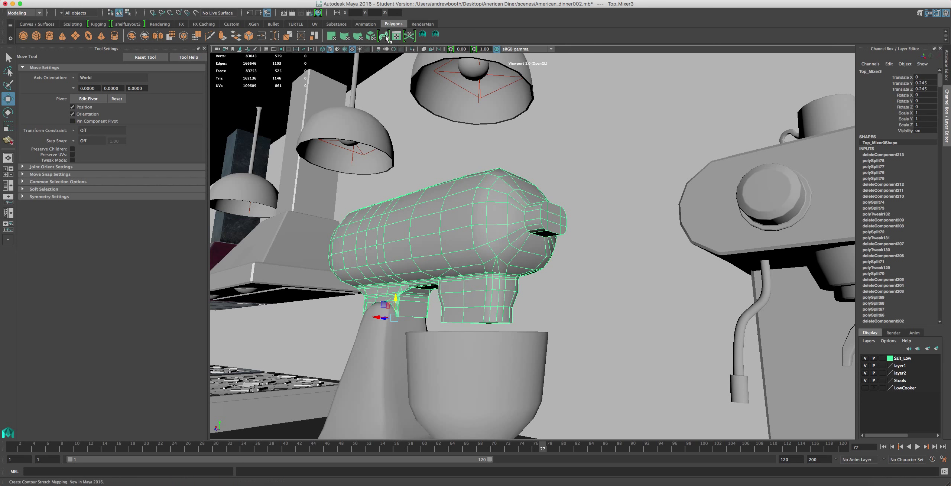
pyautogui.click(412, 49)
pyautogui.moveTo(469, 227); pyautogui.dragTo(431, 229, button='right')
pyautogui.moveTo(604, 162); pyautogui.dragTo(276, 380)
pyautogui.press('Delete')
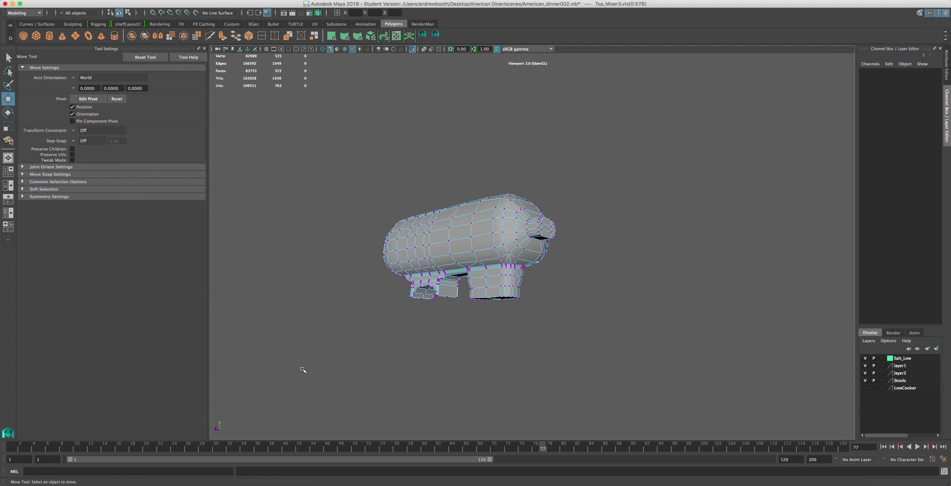
pyautogui.scroll(3, 426, 257)
pyautogui.keyDown('alt'); pyautogui.moveTo(426, 257); pyautogui.dragTo(492, 234); pyautogui.keyUp('alt')
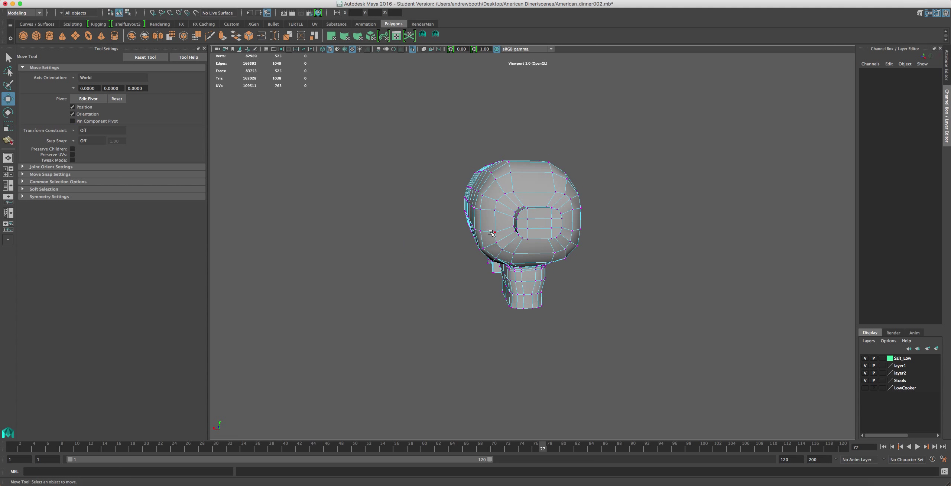
pyautogui.click(528, 209)
pyautogui.moveTo(512, 178); pyautogui.dragTo(550, 169, button='right')
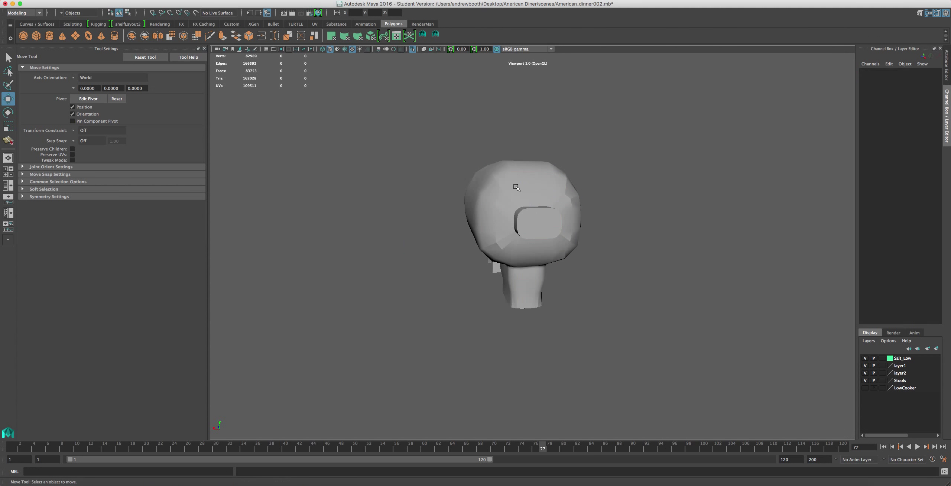
pyautogui.click(516, 186)
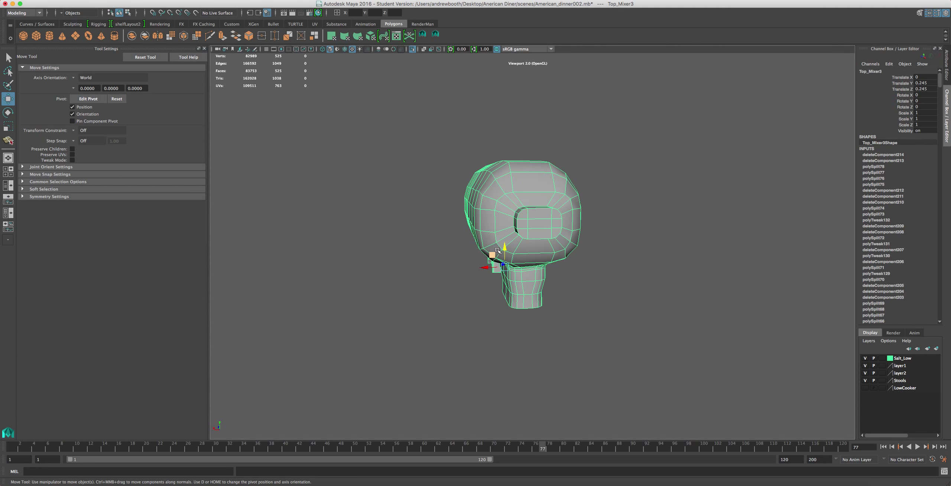
pyautogui.press('r')
pyautogui.moveTo(487, 268); pyautogui.dragTo(489, 270)
pyautogui.press('super+z')
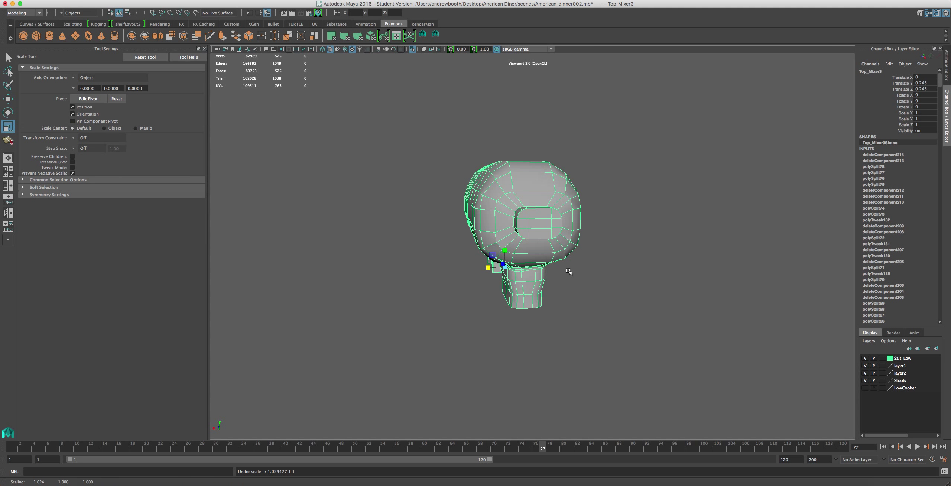
# Select the vertices on one half of the mixer head and try shifting them slightly towards the centre along X.
pyautogui.keyDown('alt'); pyautogui.moveTo(568, 270); pyautogui.dragTo(545, 267); pyautogui.keyUp('alt')
pyautogui.click(636, 124)
pyautogui.moveTo(532, 211); pyautogui.dragTo(495, 212, button='right')
pyautogui.scroll(-2, 550, 209)
pyautogui.moveTo(595, 147)
pyautogui.mouseDown()
pyautogui.moveTo(525, 318)
pyautogui.moveTo(513, 289)
pyautogui.moveTo(519, 293)
pyautogui.mouseUp()
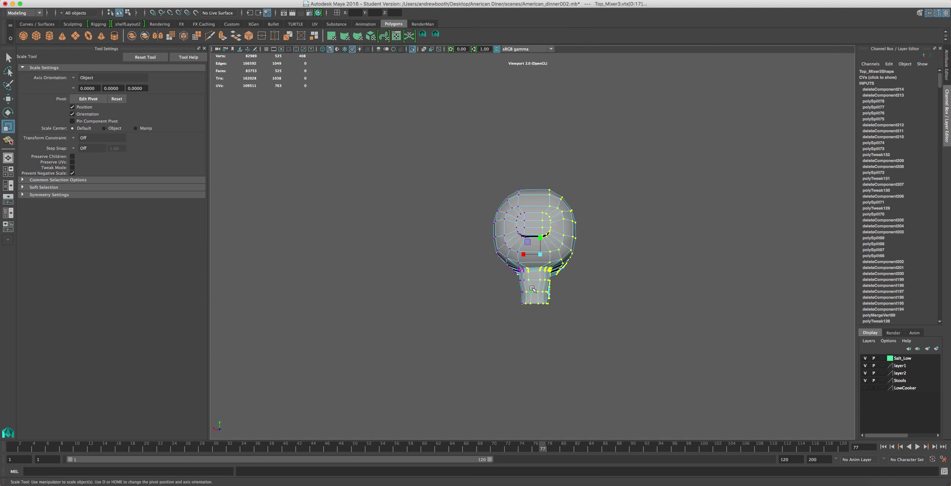
pyautogui.moveTo(618, 128); pyautogui.dragTo(522, 342)
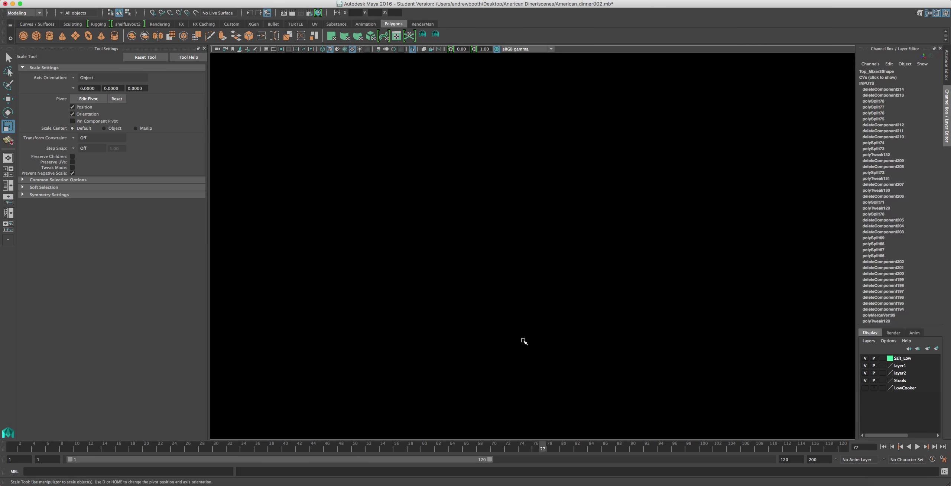
pyautogui.keyDown('alt'); pyautogui.moveTo(515, 236); pyautogui.dragTo(599, 215, button='right'); pyautogui.keyUp('alt')
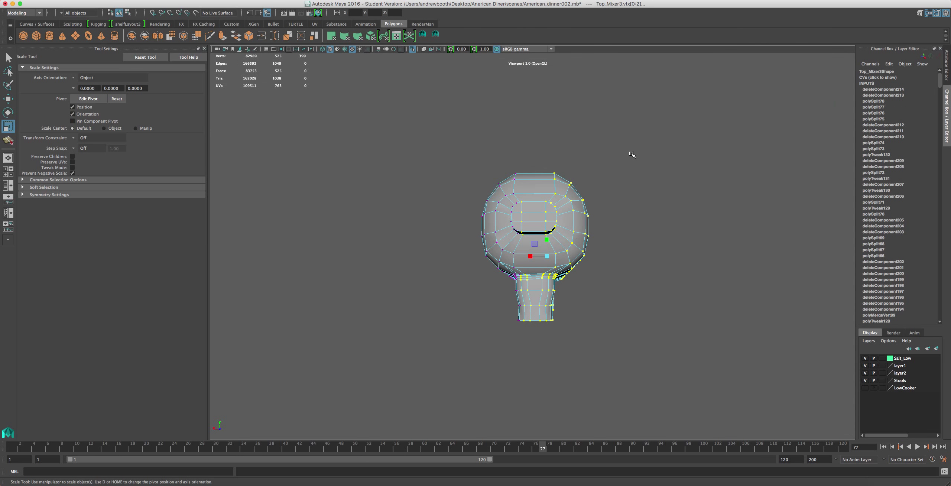
pyautogui.moveTo(632, 153)
pyautogui.mouseDown()
pyautogui.moveTo(579, 212)
pyautogui.moveTo(597, 201)
pyautogui.mouseUp()
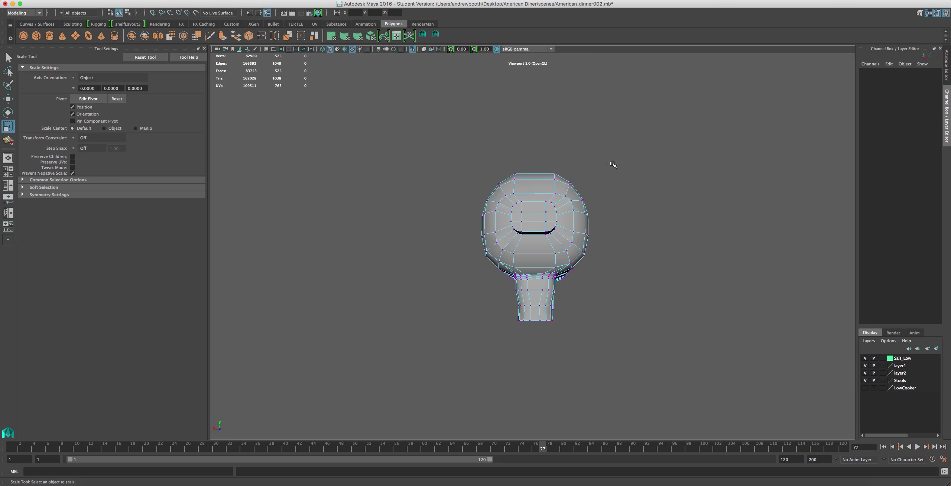
pyautogui.moveTo(628, 127)
pyautogui.mouseDown()
pyautogui.moveTo(565, 238)
pyautogui.moveTo(534, 333)
pyautogui.mouseUp()
pyautogui.keyDown('alt'); pyautogui.moveTo(642, 254); pyautogui.dragTo(667, 252); pyautogui.keyUp('alt')
pyautogui.scroll(-5, 483, 259)
pyautogui.press('w')
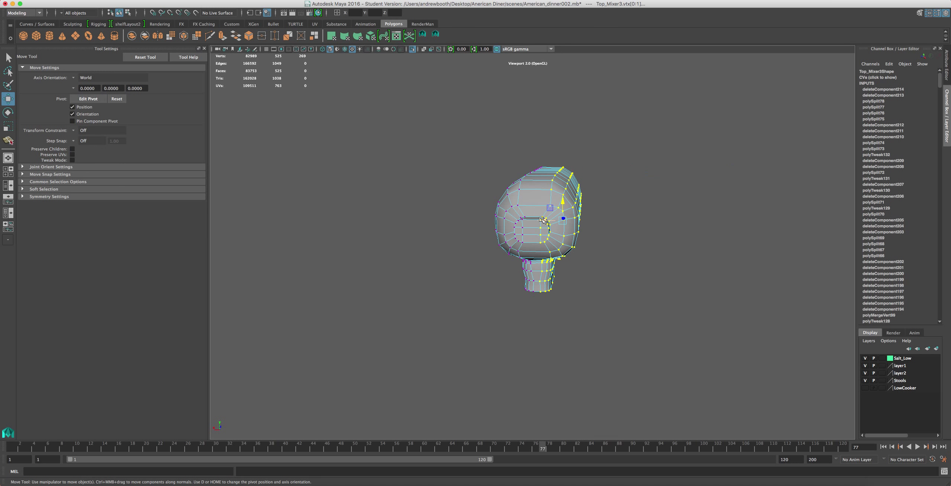
pyautogui.moveTo(543, 220); pyautogui.dragTo(540, 220)
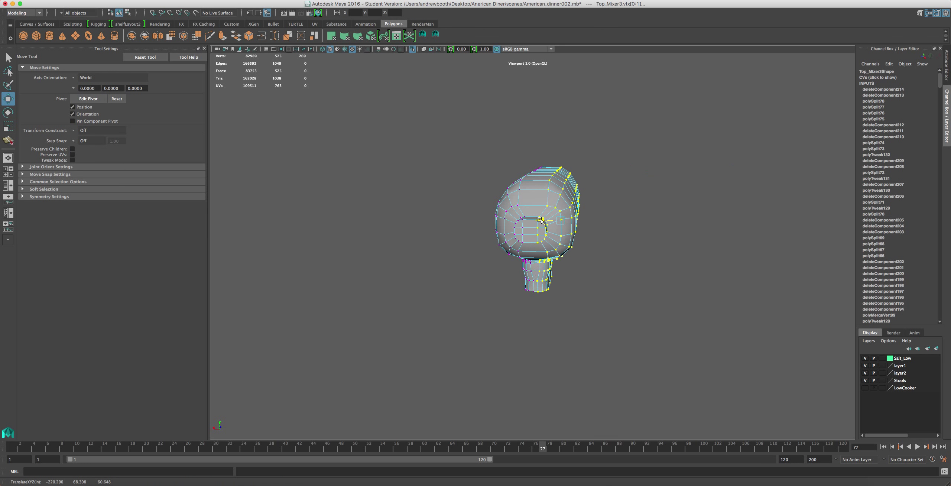
pyautogui.scroll(4, 542, 216)
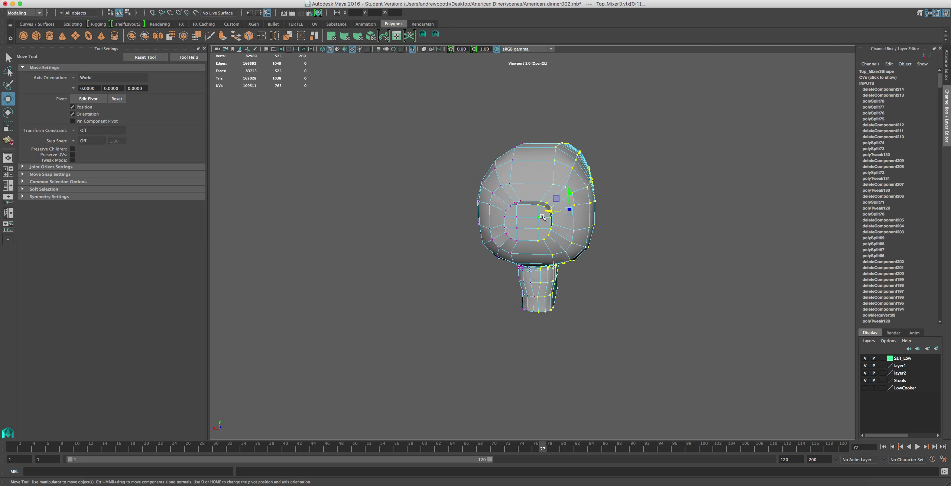
# Move the selected half's vertices slightly inward along X to narrow the head, and undo the stray vertical move.
pyautogui.keyDown('alt'); pyautogui.moveTo(610, 167); pyautogui.dragTo(618, 134); pyautogui.keyUp('alt')
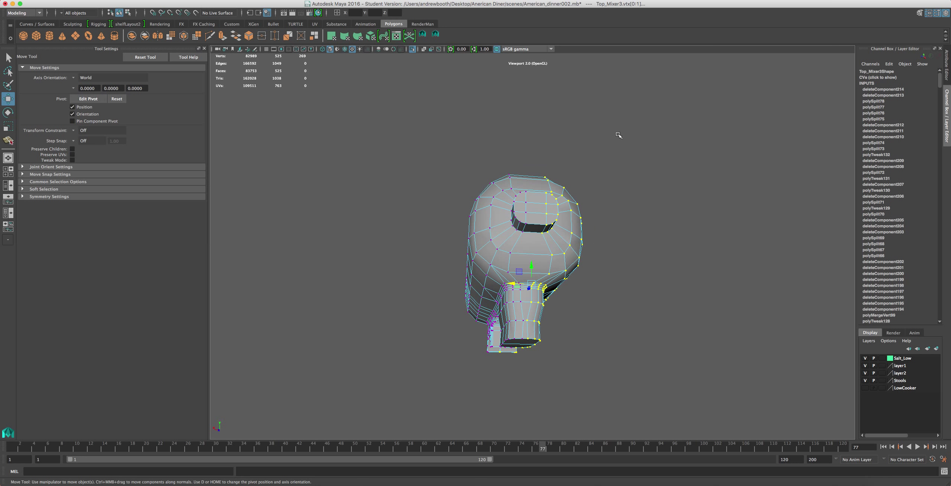
pyautogui.scroll(4, 618, 134)
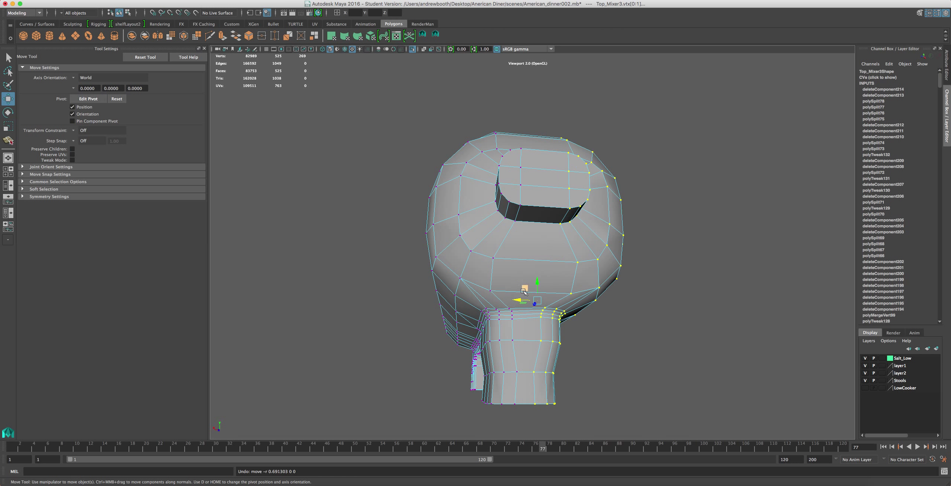
pyautogui.moveTo(538, 282); pyautogui.dragTo(515, 299)
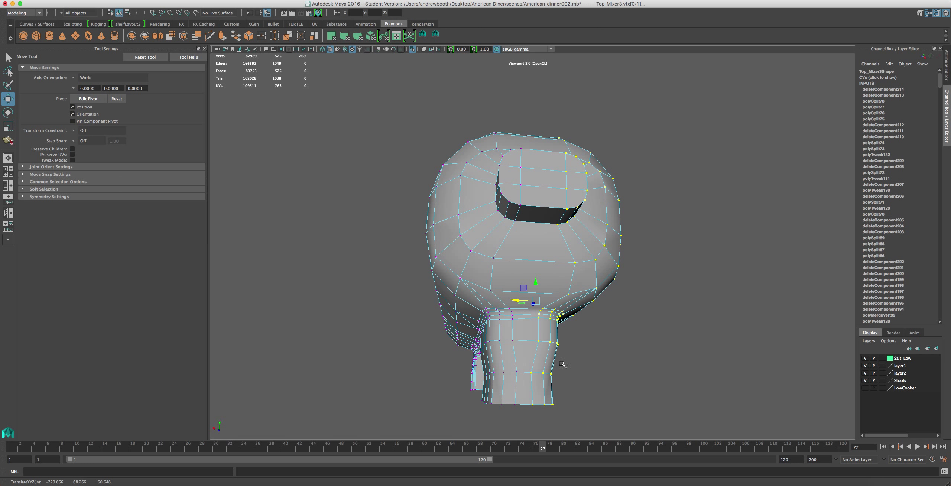
pyautogui.moveTo(517, 302); pyautogui.dragTo(533, 283)
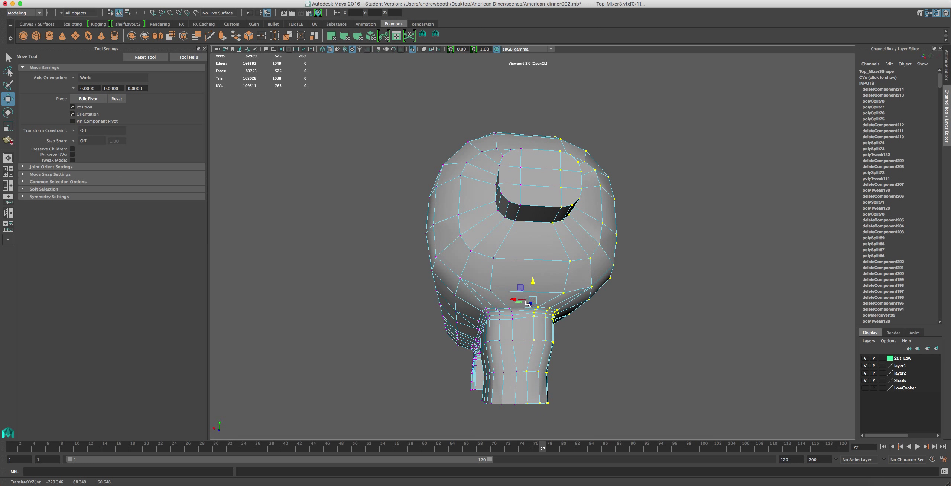
pyautogui.press('z')
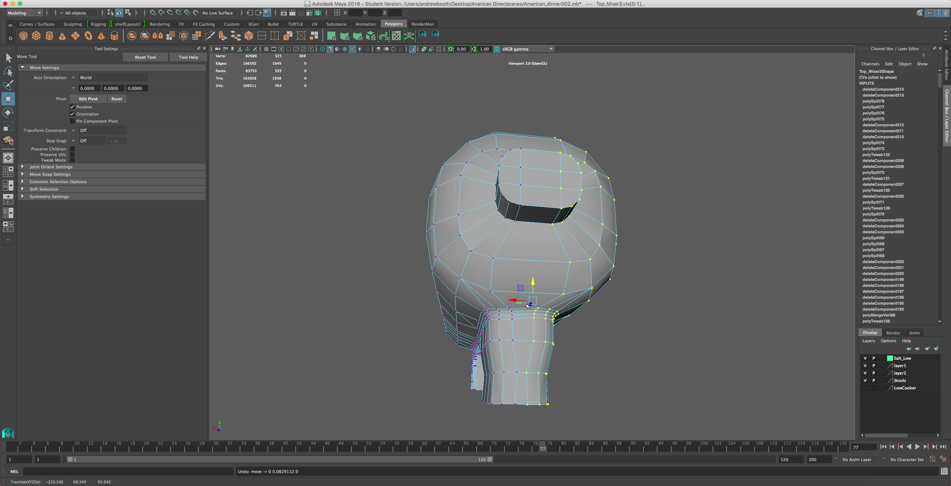
# Select the two middle vertices on the front of the beater neck and scale their spacing along X.
pyautogui.click(528, 372)
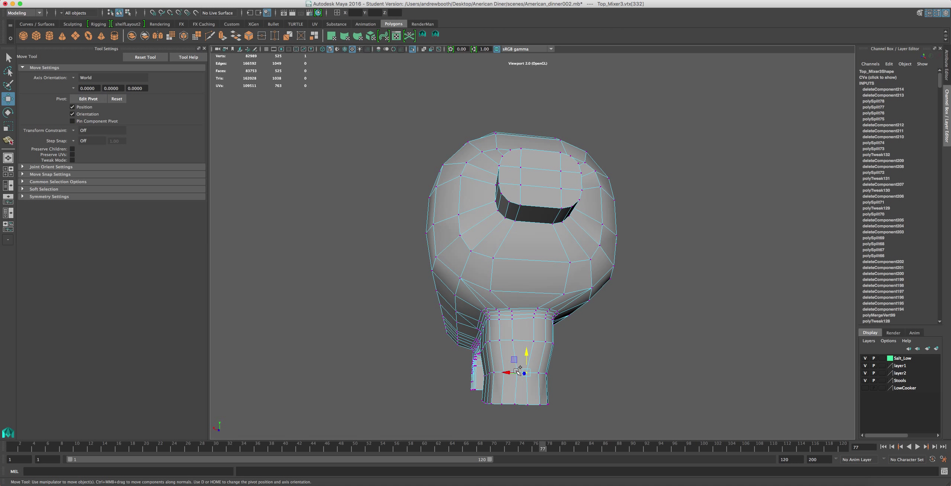
pyautogui.keyDown('shift'); pyautogui.click(514, 372); pyautogui.keyUp('shift')
pyautogui.press('r')
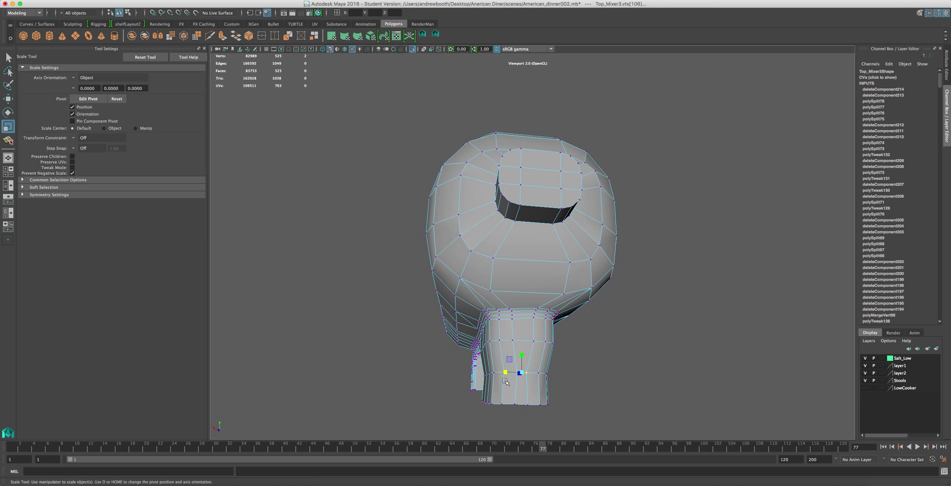
pyautogui.moveTo(507, 373); pyautogui.dragTo(557, 352)
# Examine the underside of the mixer head around the recess between the hinge bracket and the beater neck.
pyautogui.scroll(-2, 569, 359)
pyautogui.keyDown('alt'); pyautogui.moveTo(557, 353); pyautogui.dragTo(467, 328, button='right'); pyautogui.keyUp('alt')
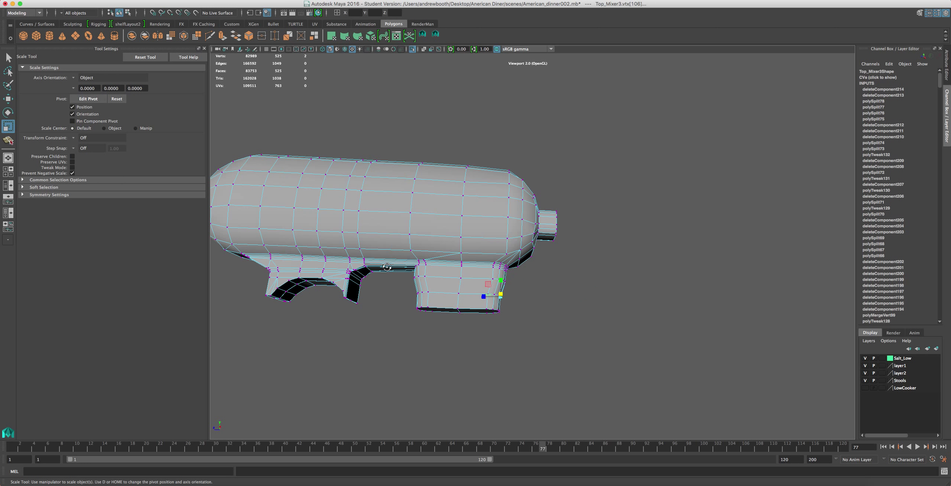
pyautogui.keyDown('alt'); pyautogui.moveTo(387, 267); pyautogui.dragTo(478, 318); pyautogui.keyUp('alt')
pyautogui.keyDown('alt'); pyautogui.moveTo(573, 335); pyautogui.dragTo(465, 307, button='right'); pyautogui.keyUp('alt')
pyautogui.keyDown('alt'); pyautogui.moveTo(479, 291); pyautogui.dragTo(475, 216); pyautogui.keyUp('alt')
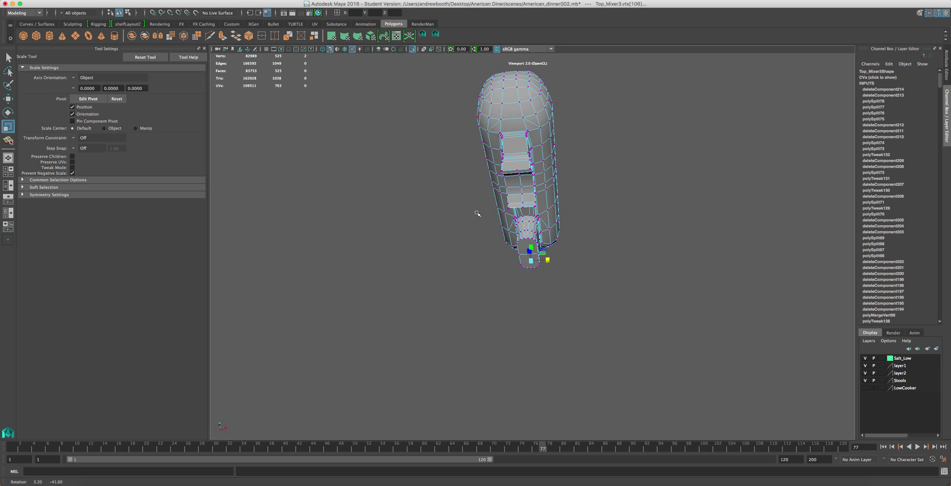
pyautogui.keyDown('alt'); pyautogui.moveTo(475, 215); pyautogui.dragTo(542, 97, button='right'); pyautogui.keyUp('alt')
pyautogui.keyDown('alt'); pyautogui.moveTo(483, 208); pyautogui.dragTo(485, 265, button='middle'); pyautogui.keyUp('alt')
pyautogui.keyDown('alt'); pyautogui.moveTo(485, 260); pyautogui.dragTo(547, 146, button='right'); pyautogui.keyUp('alt')
pyautogui.keyDown('alt'); pyautogui.moveTo(544, 130); pyautogui.dragTo(506, 212); pyautogui.keyUp('alt')
pyautogui.press('[')
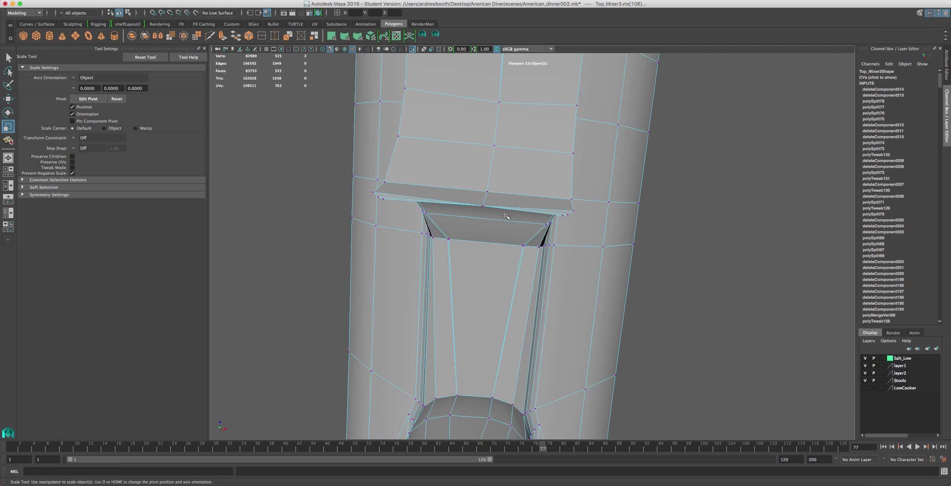
pyautogui.press(']')
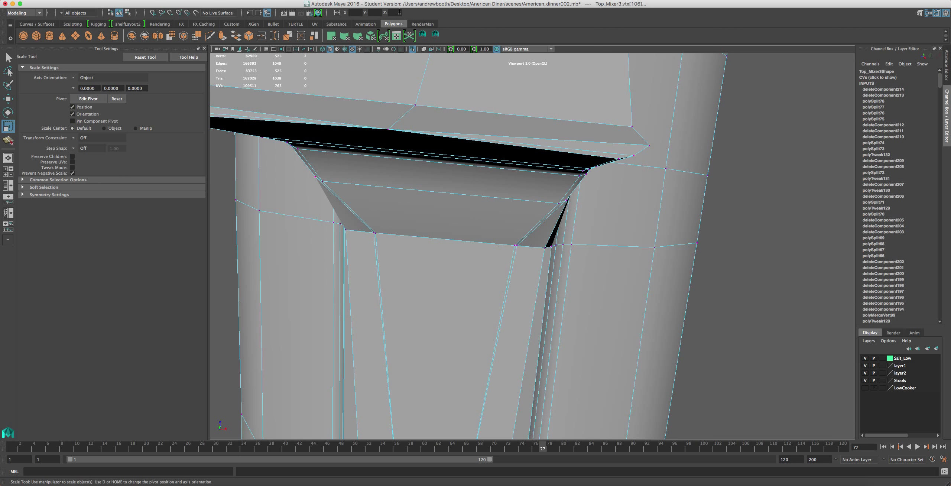
# Split the narrow ledge on the hinge bracket from corner to corner, passing through a new point on its lower middle edge.
pyautogui.click(433, 35)
pyautogui.scroll(-5, 446, 125)
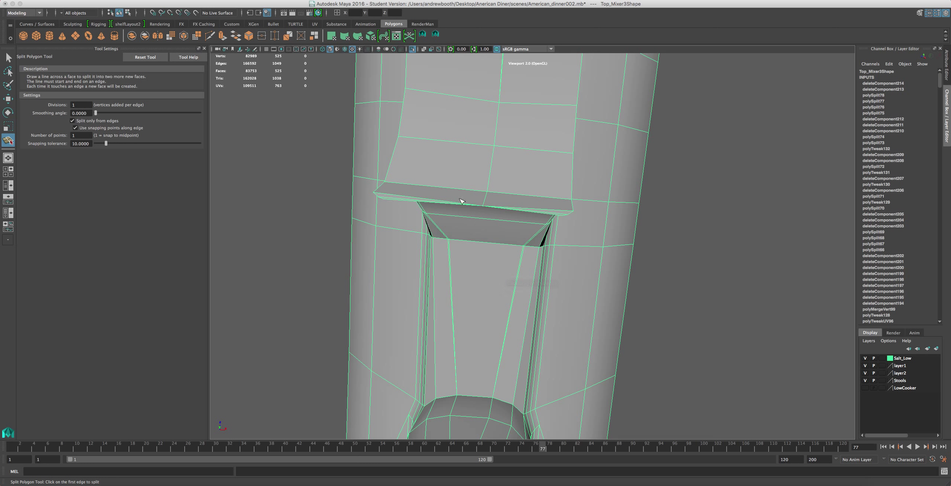
pyautogui.click(572, 207)
pyautogui.click(477, 206)
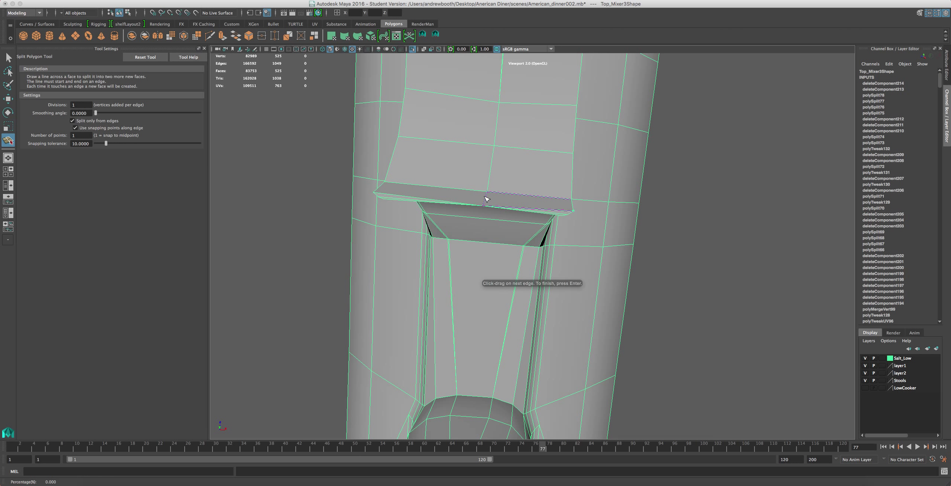
pyautogui.moveTo(485, 196); pyautogui.dragTo(481, 203)
pyautogui.moveTo(402, 197); pyautogui.dragTo(353, 196)
pyautogui.press('Return')
pyautogui.press('r')
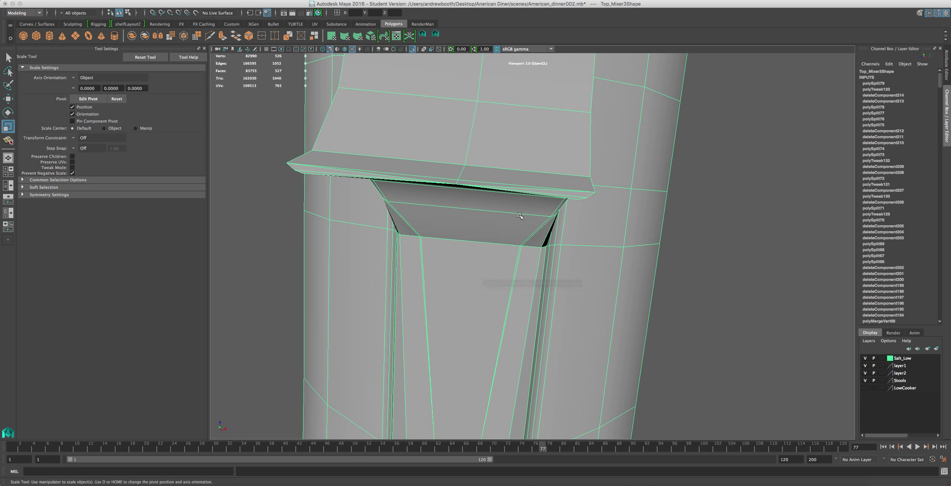
# Delete the two surplus edges on either side of the ledge's middle, beside the new split.
pyautogui.scroll(2, 506, 184)
pyautogui.moveTo(508, 183); pyautogui.dragTo(507, 167, button='right')
pyautogui.click(513, 188)
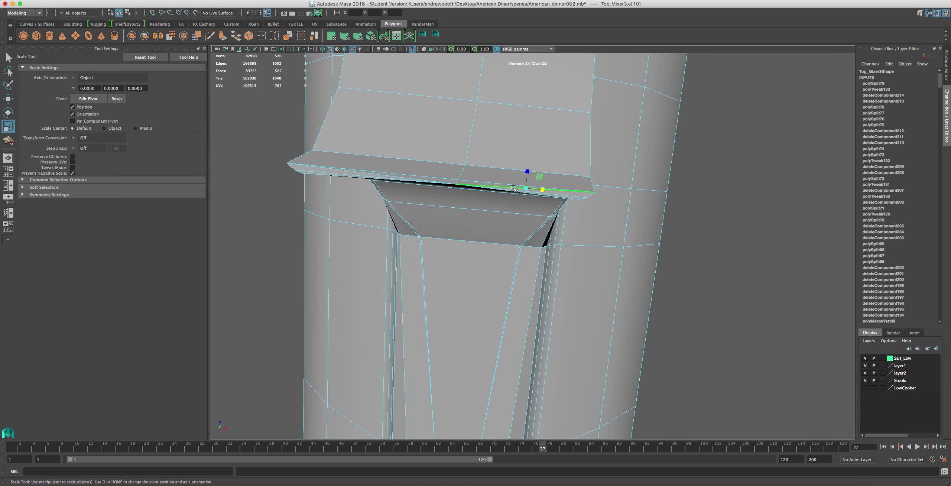
pyautogui.press('Delete')
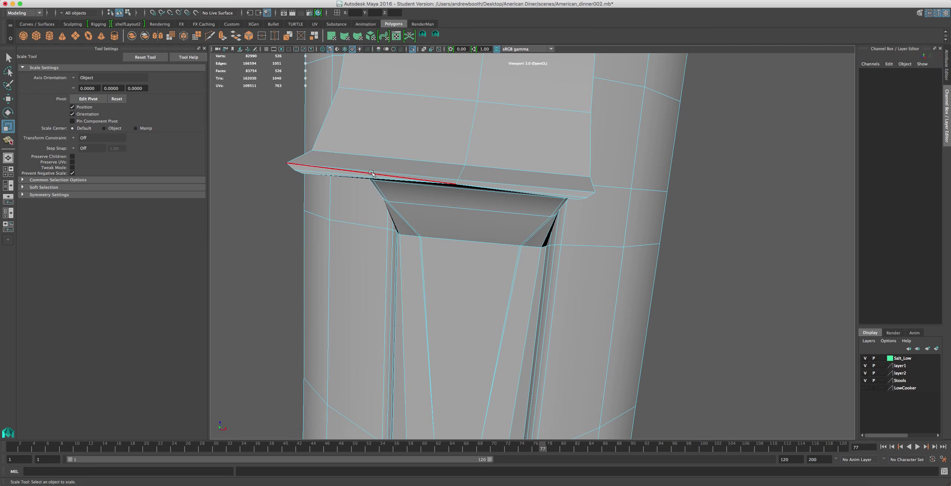
pyautogui.click(373, 171)
pyautogui.press('Delete')
# Move the new middle vertex on the hinge bracket's ledge into line with the surrounding edges.
pyautogui.moveTo(450, 179); pyautogui.dragTo(466, 182, button='right')
pyautogui.click(460, 181)
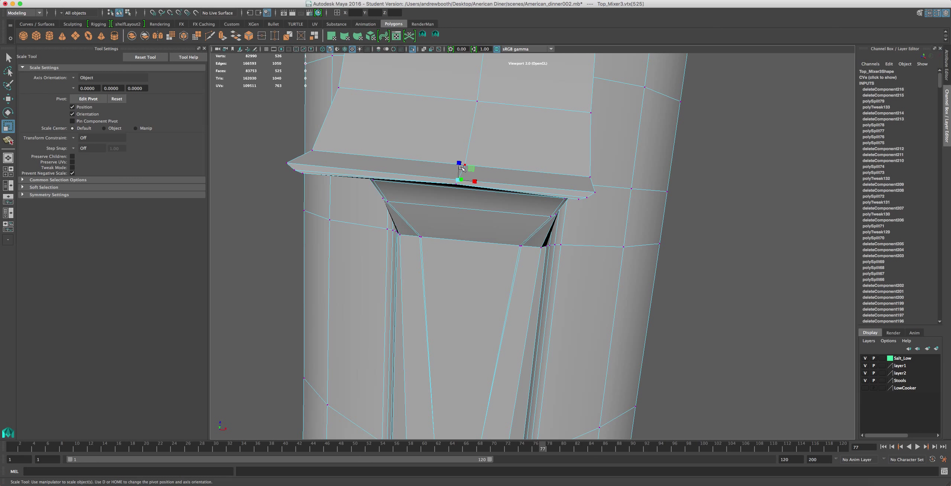
pyautogui.press('w')
pyautogui.moveTo(460, 162)
pyautogui.mouseDown()
pyautogui.moveTo(420, 208)
pyautogui.moveTo(442, 165)
pyautogui.mouseUp()
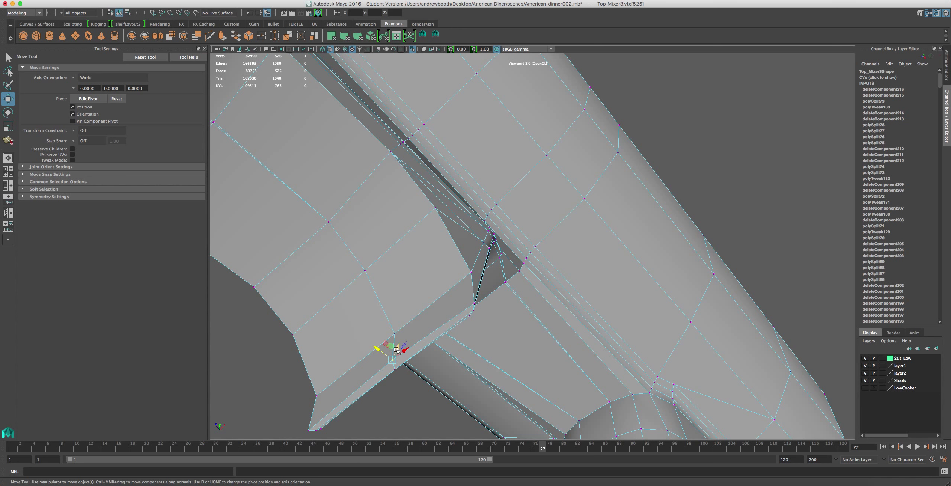
pyautogui.moveTo(396, 351); pyautogui.dragTo(397, 354)
pyautogui.keyDown('alt'); pyautogui.moveTo(428, 328); pyautogui.dragTo(455, 289); pyautogui.keyUp('alt')
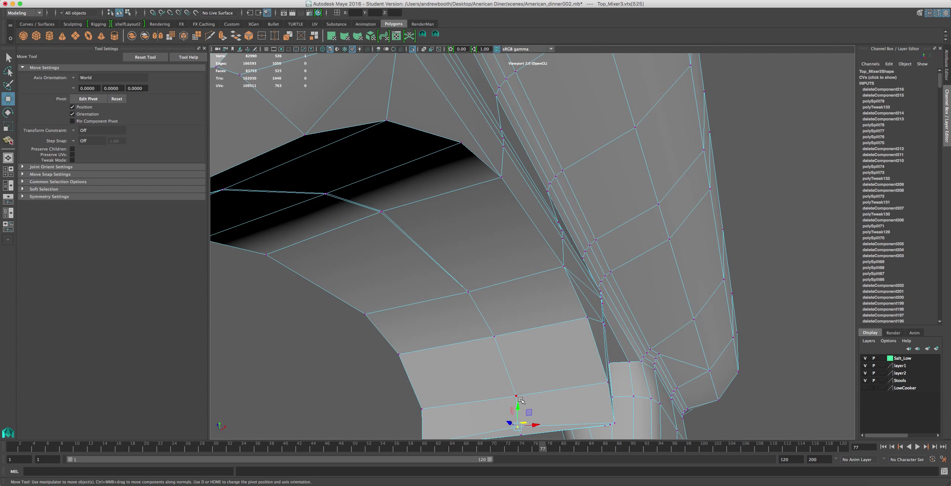
pyautogui.moveTo(517, 405); pyautogui.dragTo(518, 410)
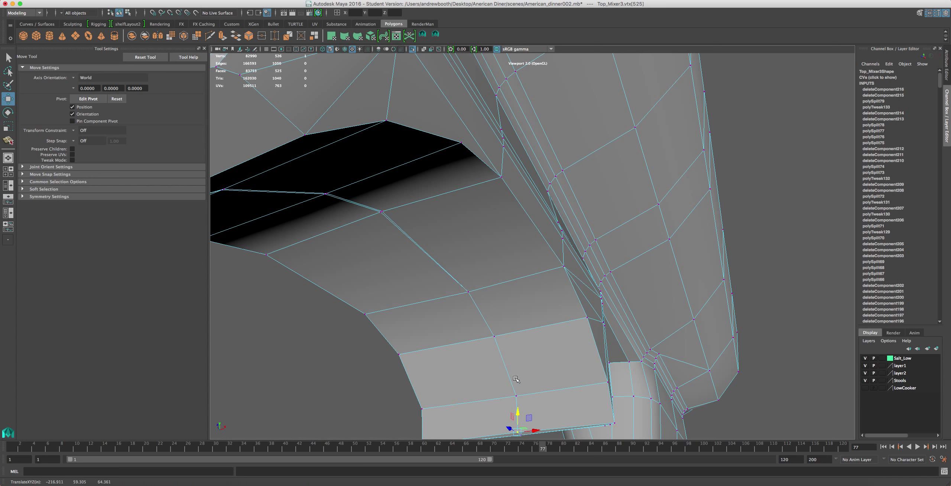
# Leave the isolated view of the mixer head and return to selecting whole objects.
pyautogui.keyDown('alt'); pyautogui.moveTo(483, 331); pyautogui.dragTo(518, 230); pyautogui.keyUp('alt')
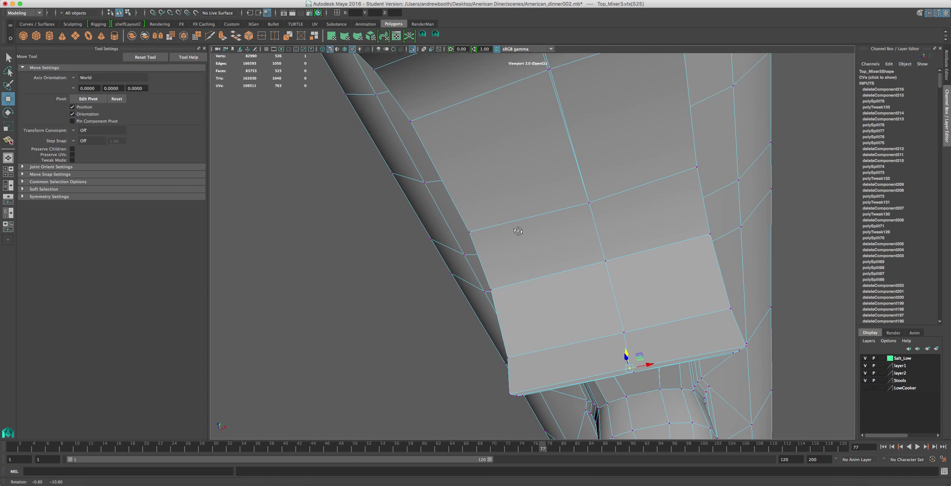
pyautogui.keyDown('alt'); pyautogui.moveTo(524, 169); pyautogui.dragTo(519, 187, button='middle'); pyautogui.keyUp('alt')
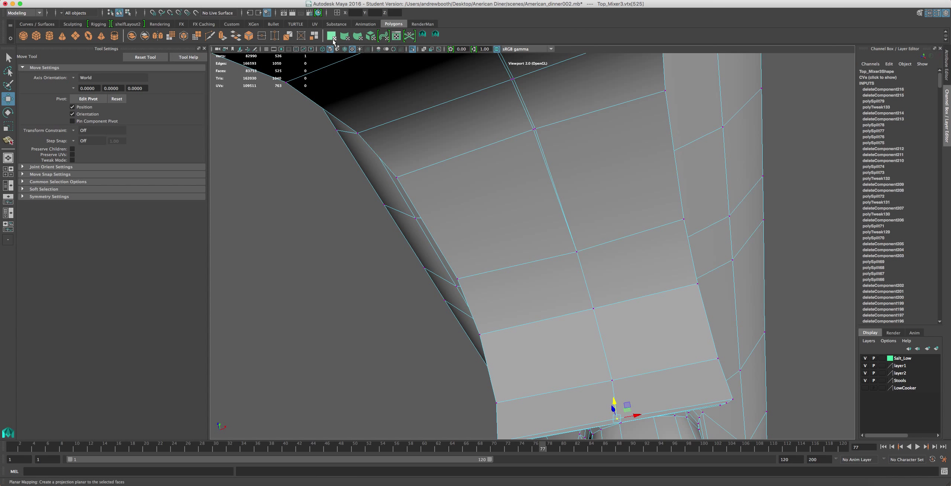
pyautogui.click(411, 49)
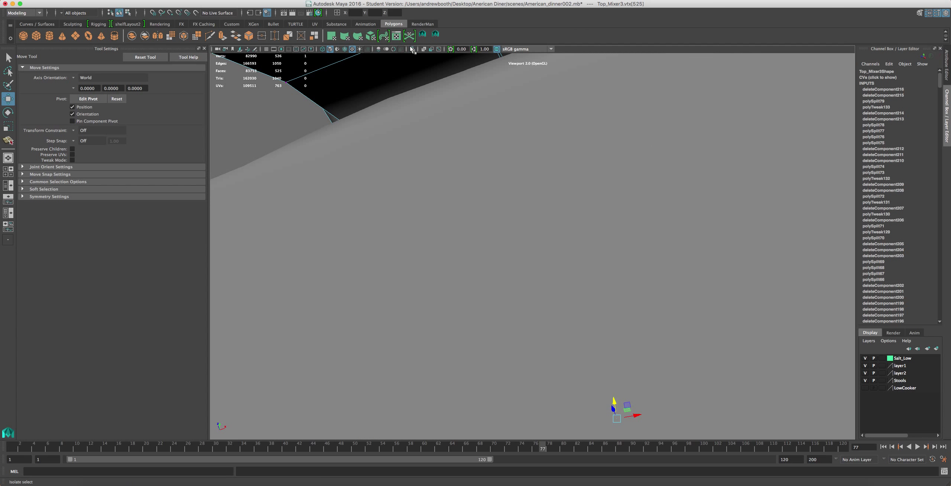
pyautogui.moveTo(617, 310); pyautogui.dragTo(663, 280, button='right')
pyautogui.click(669, 373)
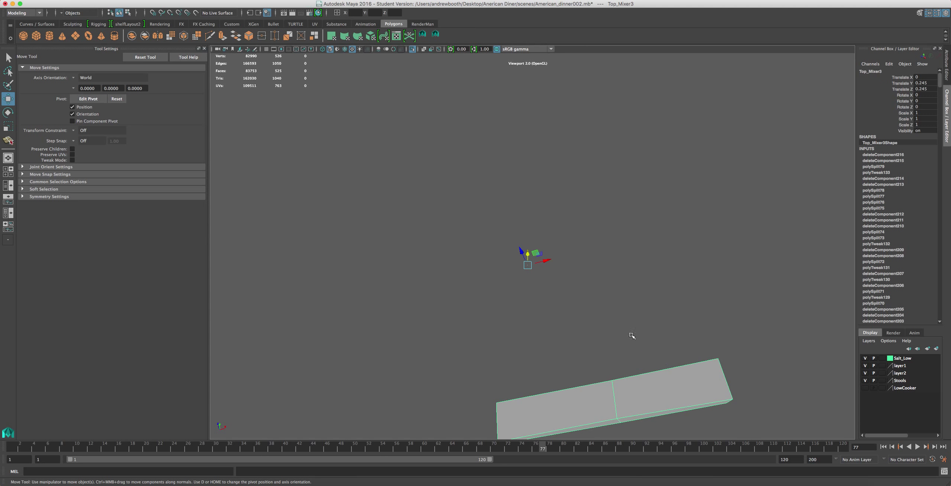
pyautogui.click(411, 50)
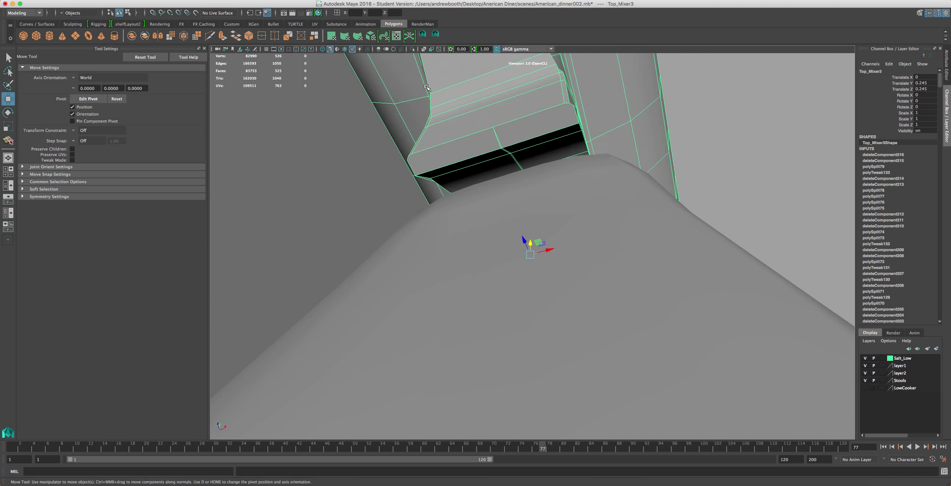
# Check the two stand halves beneath the mixer head, then reselect the complete head and isolate it.
pyautogui.keyDown('alt'); pyautogui.moveTo(435, 97); pyautogui.dragTo(445, 165); pyautogui.keyUp('alt')
pyautogui.scroll(-5, 445, 165)
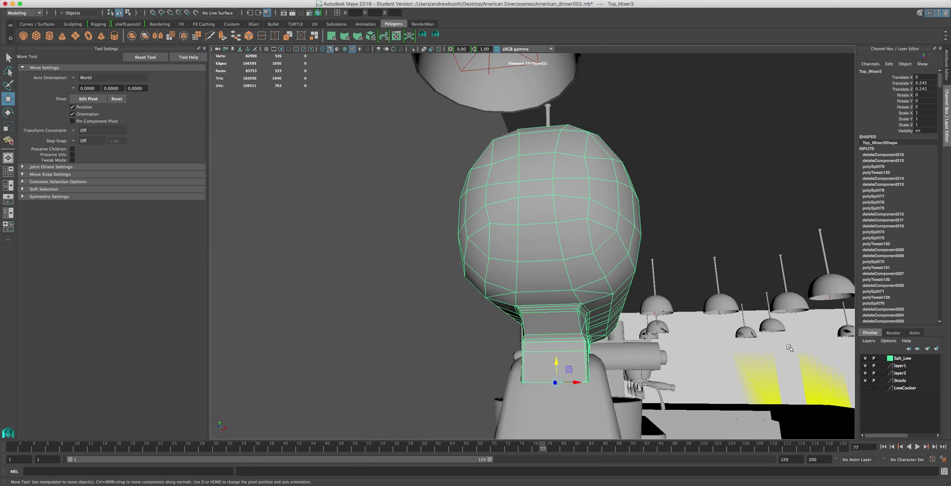
pyautogui.keyDown('alt'); pyautogui.moveTo(790, 347); pyautogui.dragTo(641, 373, button='right'); pyautogui.keyUp('alt')
pyautogui.click(550, 413)
pyautogui.scroll(2, 558, 397)
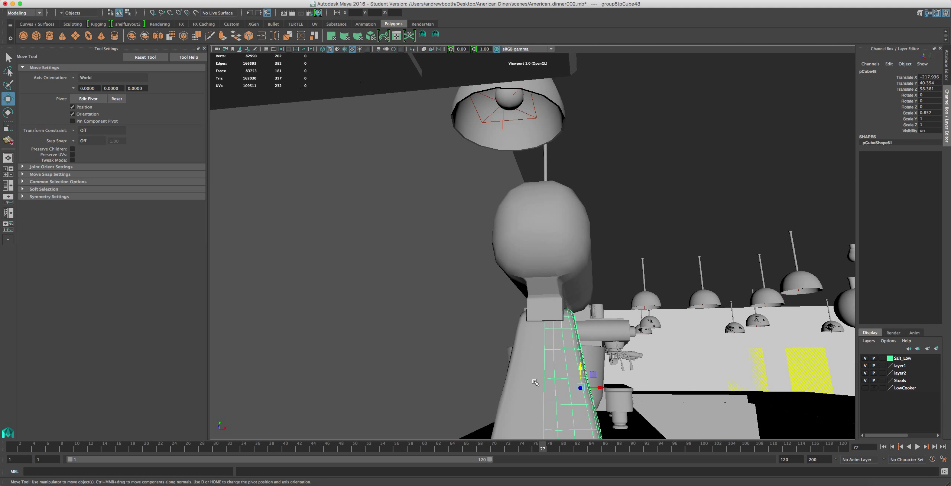
pyautogui.click(522, 382)
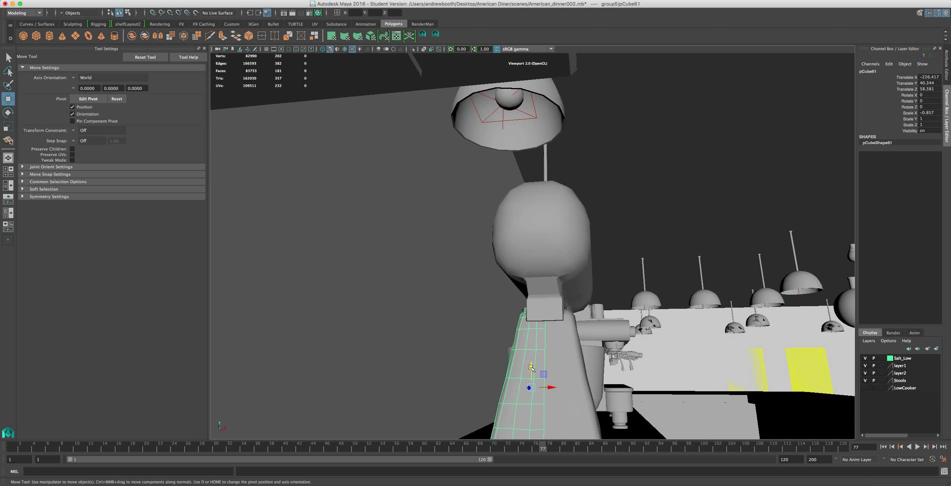
pyautogui.click(550, 259)
pyautogui.scroll(3, 514, 338)
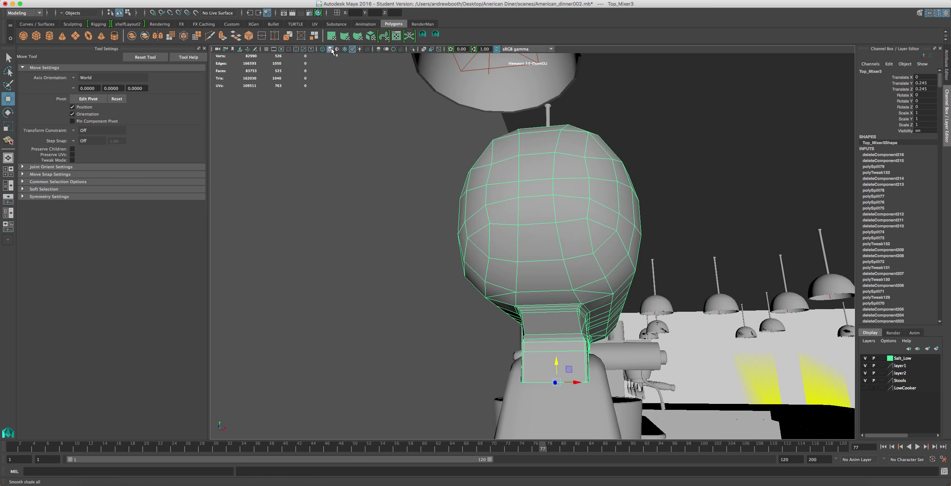
pyautogui.click(411, 51)
pyautogui.keyDown('alt'); pyautogui.moveTo(440, 206); pyautogui.dragTo(474, 200); pyautogui.keyUp('alt')
pyautogui.scroll(5, 489, 225)
pyautogui.keyDown('alt'); pyautogui.moveTo(489, 225); pyautogui.dragTo(459, 191, button='middle'); pyautogui.keyUp('alt')
pyautogui.keyDown('alt'); pyautogui.moveTo(512, 233); pyautogui.dragTo(520, 174); pyautogui.keyUp('alt')
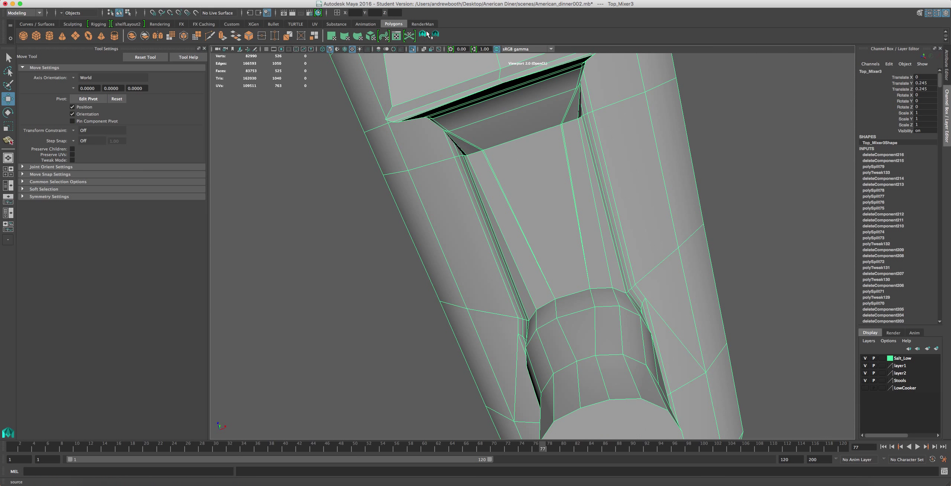
pyautogui.press('y')
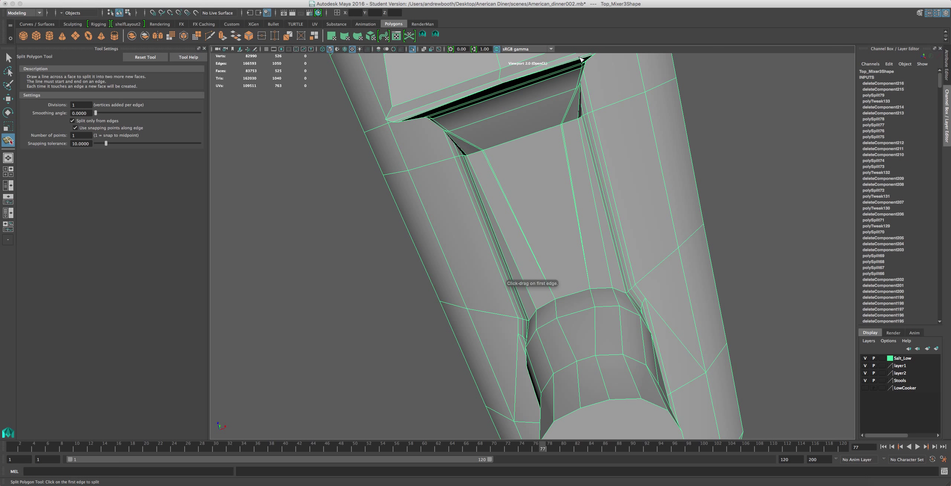
pyautogui.moveTo(581, 58); pyautogui.dragTo(593, 59)
pyautogui.click(492, 82)
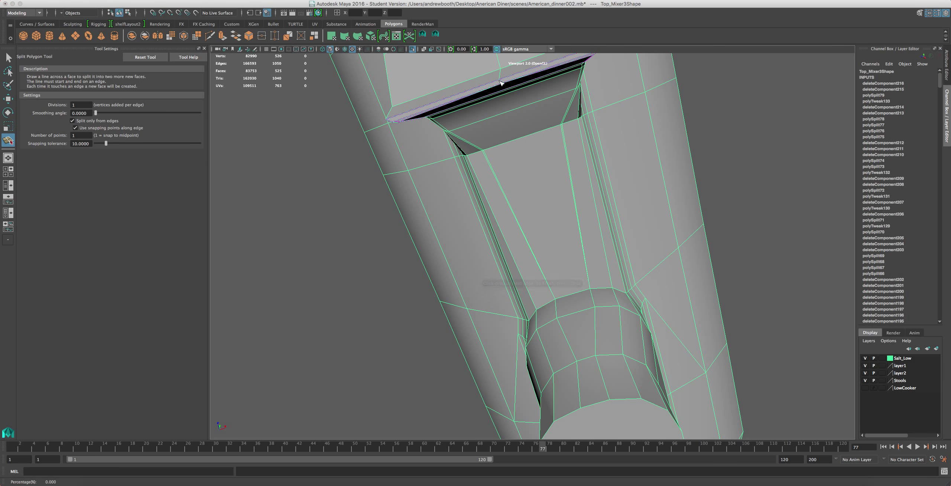
pyautogui.scroll(3, 514, 106)
pyautogui.scroll(-2, 514, 106)
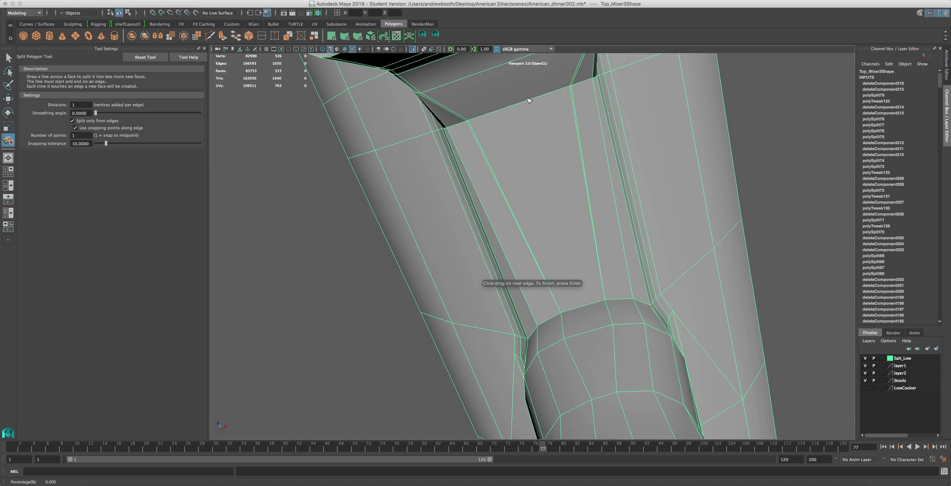
pyautogui.keyDown('alt'); pyautogui.moveTo(527, 98); pyautogui.dragTo(529, 135, button='middle'); pyautogui.keyUp('alt')
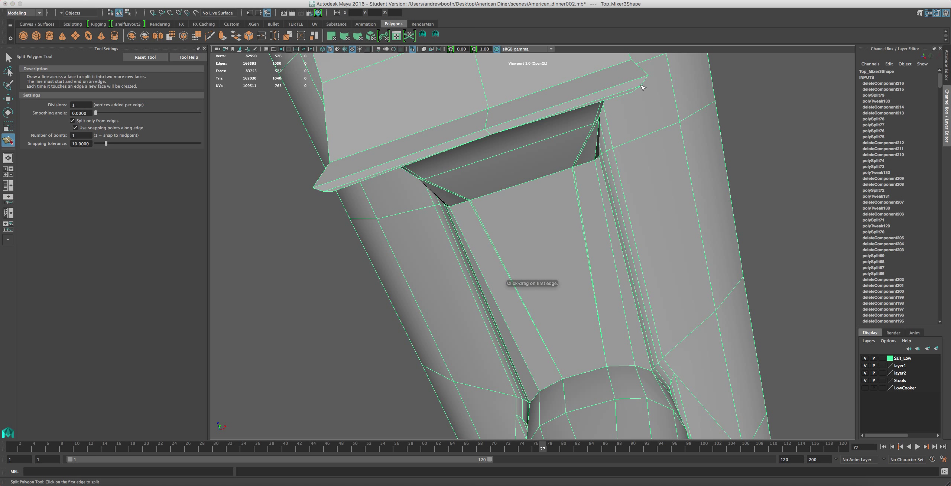
# Split the narrow ledge at the bracket's neck end from corner to corner, through a new point on its middle edge.
pyautogui.moveTo(639, 97); pyautogui.dragTo(485, 137)
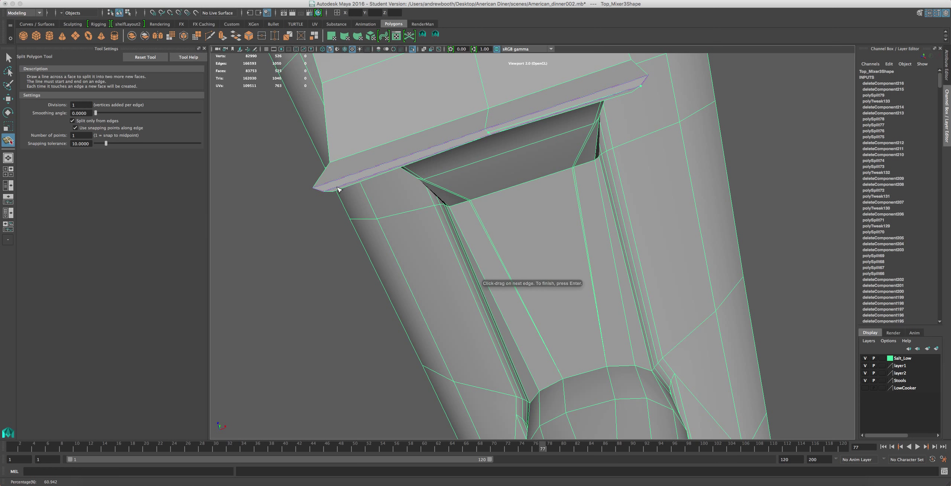
pyautogui.moveTo(339, 189); pyautogui.dragTo(278, 204)
pyautogui.press('Return')
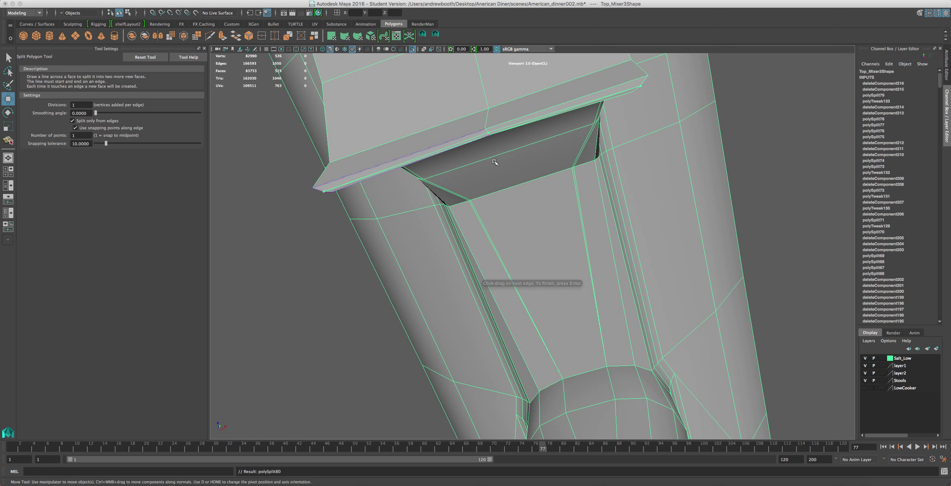
# Delete the two redundant edge segments along the recess side of the bracket's ledge, leaving the new split in place.
pyautogui.press('w')
pyautogui.moveTo(503, 138); pyautogui.dragTo(505, 120, button='right')
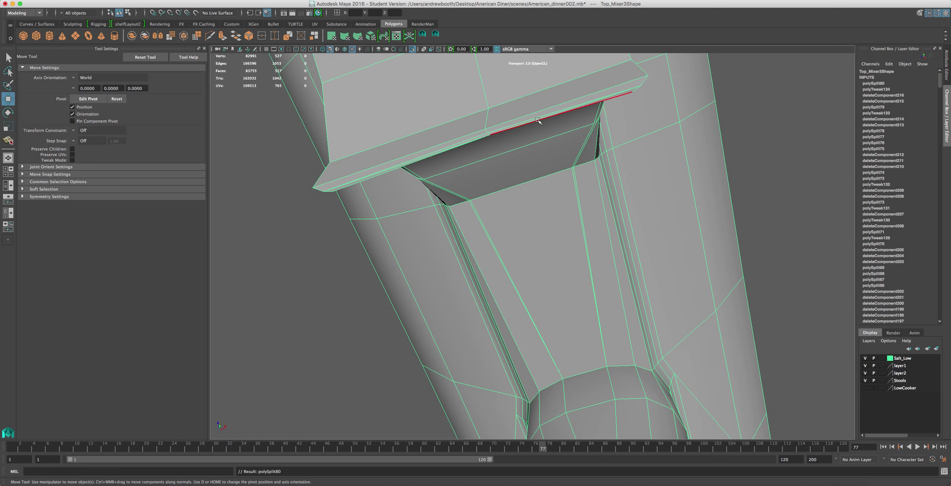
pyautogui.click(539, 122)
pyautogui.press('Delete')
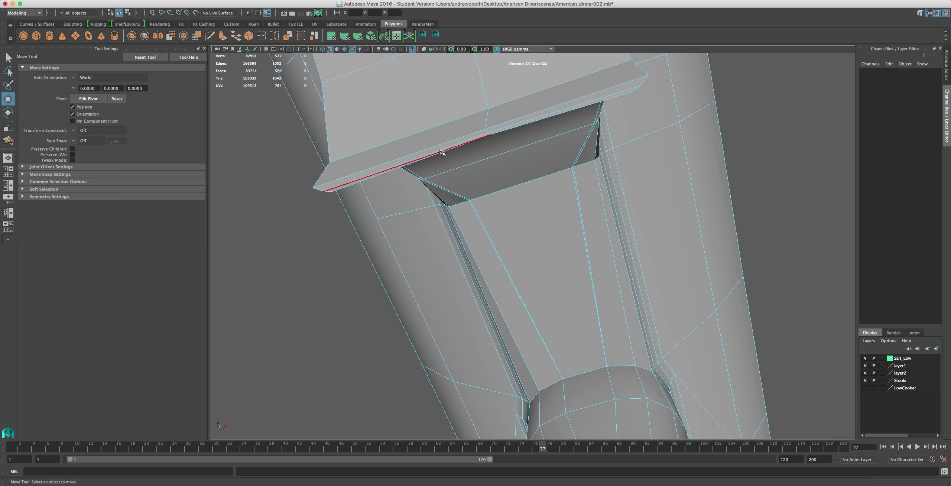
pyautogui.click(399, 167)
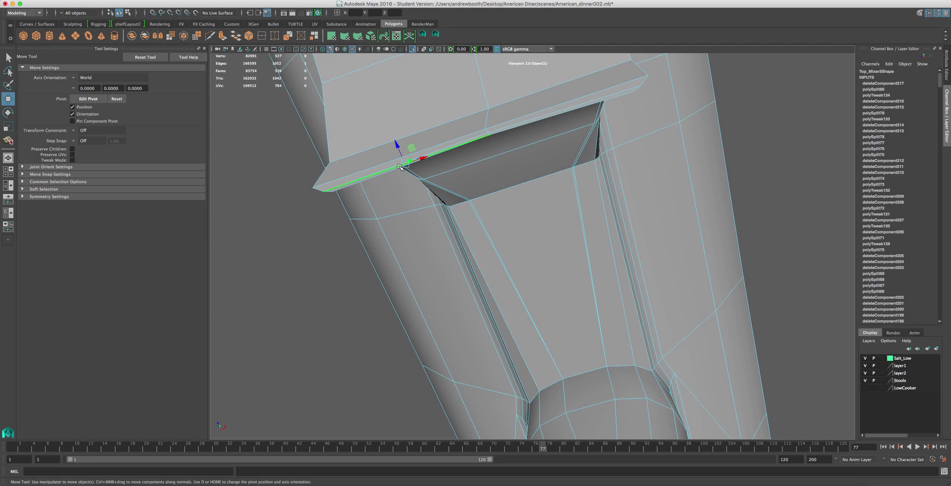
pyautogui.press('Delete')
# Merge the doubled vertices along the centre line of the bracket's curved underside, selecting them in wireframe display.
pyautogui.scroll(-5, 451, 156)
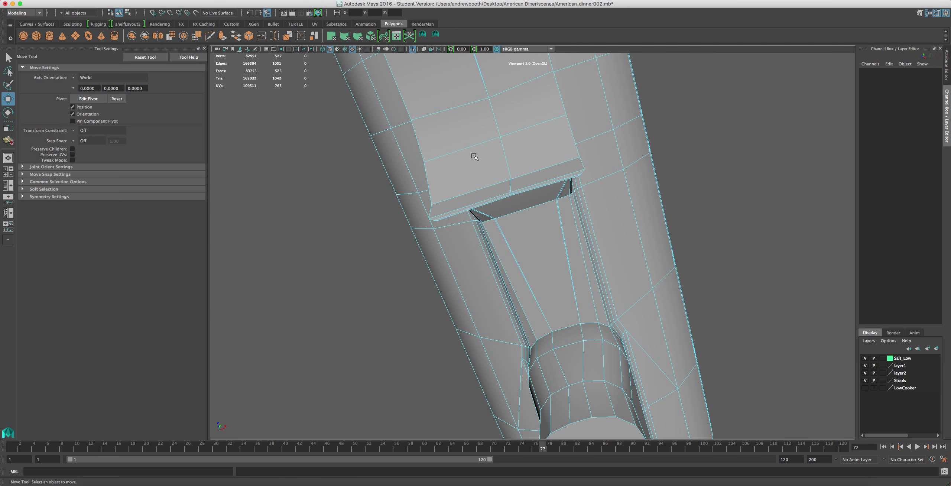
pyautogui.keyDown('alt'); pyautogui.moveTo(480, 151); pyautogui.dragTo(468, 129, button='right'); pyautogui.keyUp('alt')
pyautogui.keyDown('alt'); pyautogui.moveTo(468, 128); pyautogui.dragTo(505, 200, button='middle'); pyautogui.keyUp('alt')
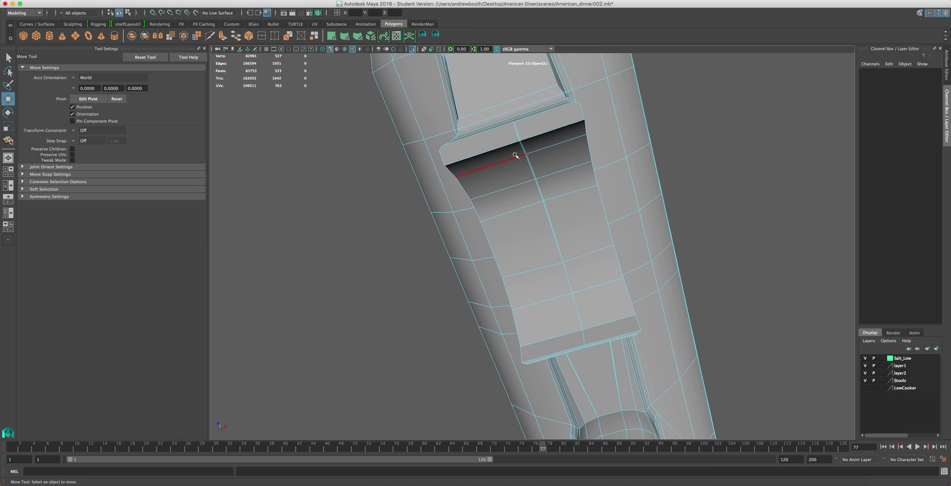
pyautogui.moveTo(516, 158); pyautogui.dragTo(532, 140, button='right')
pyautogui.moveTo(530, 136); pyautogui.dragTo(507, 148)
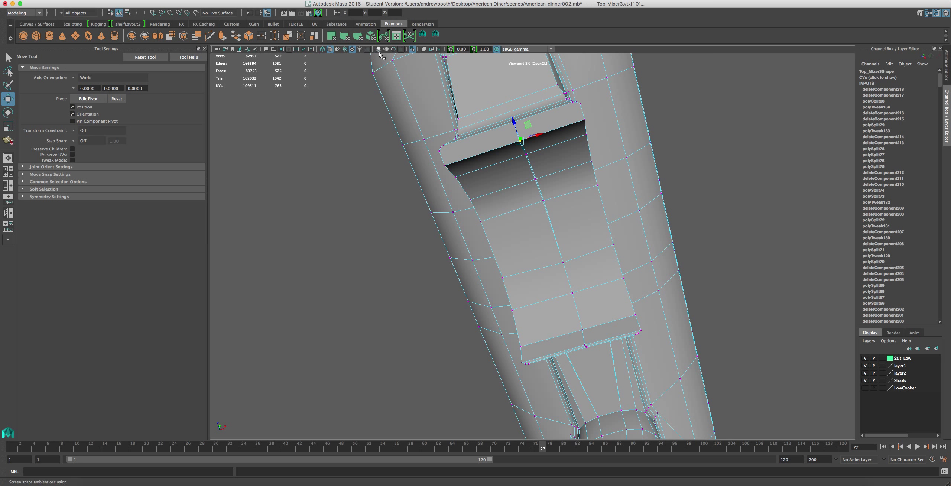
pyautogui.click(325, 51)
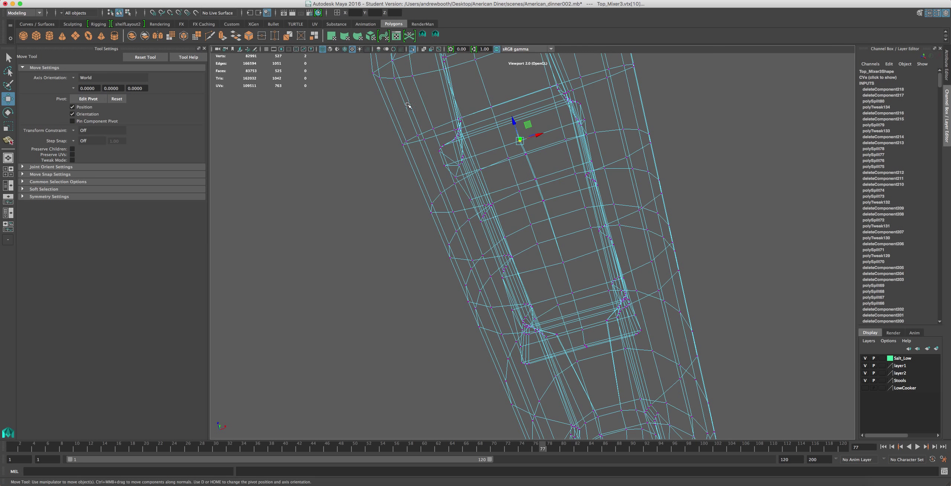
pyautogui.keyDown('alt'); pyautogui.moveTo(416, 111); pyautogui.dragTo(476, 126); pyautogui.keyUp('alt')
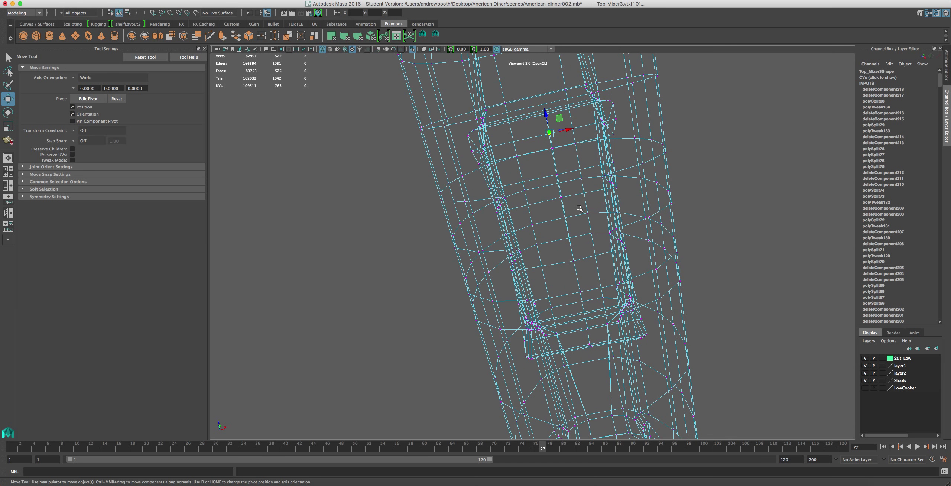
pyautogui.keyDown('shift'); pyautogui.moveTo(572, 208); pyautogui.dragTo(538, 148); pyautogui.keyUp('shift')
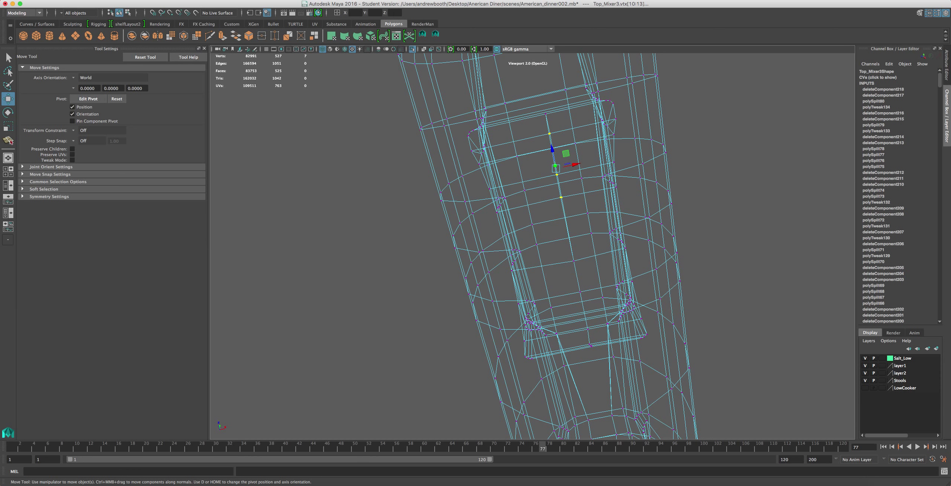
pyautogui.click(323, 1)
pyautogui.moveTo(295, 1)
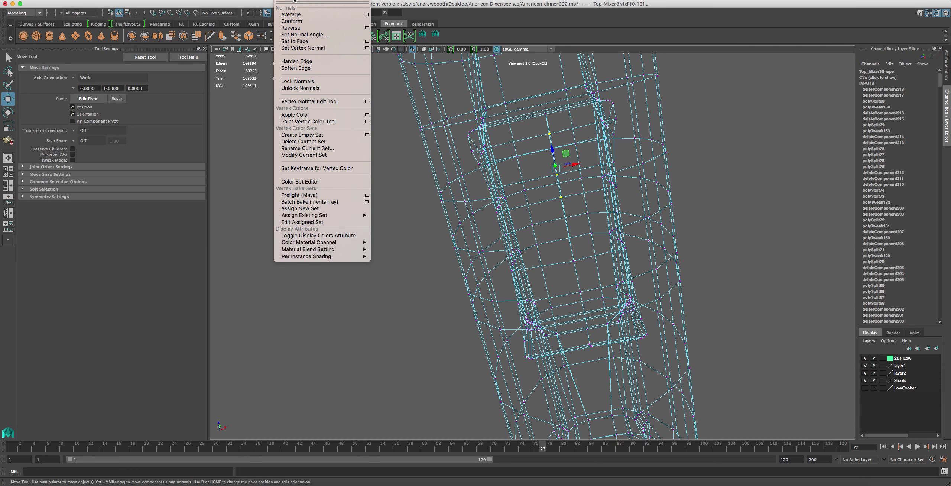
pyautogui.moveTo(223, 1)
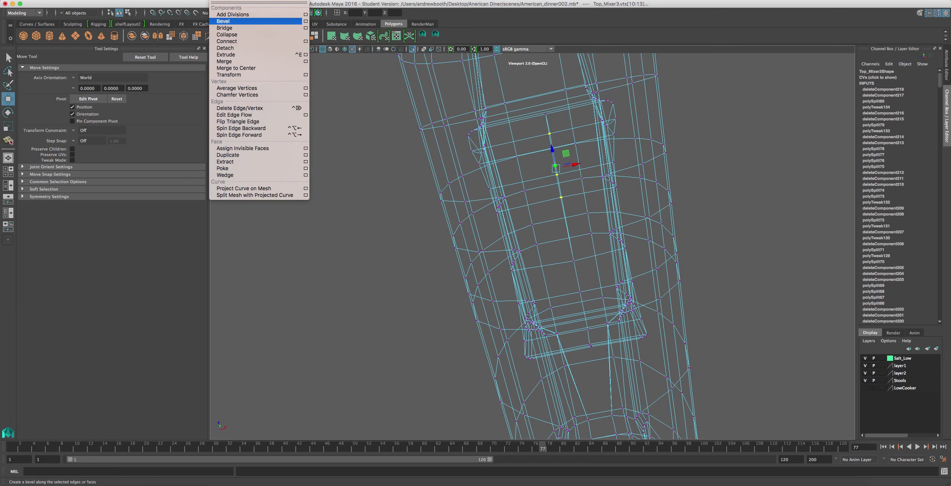
pyautogui.click(227, 63)
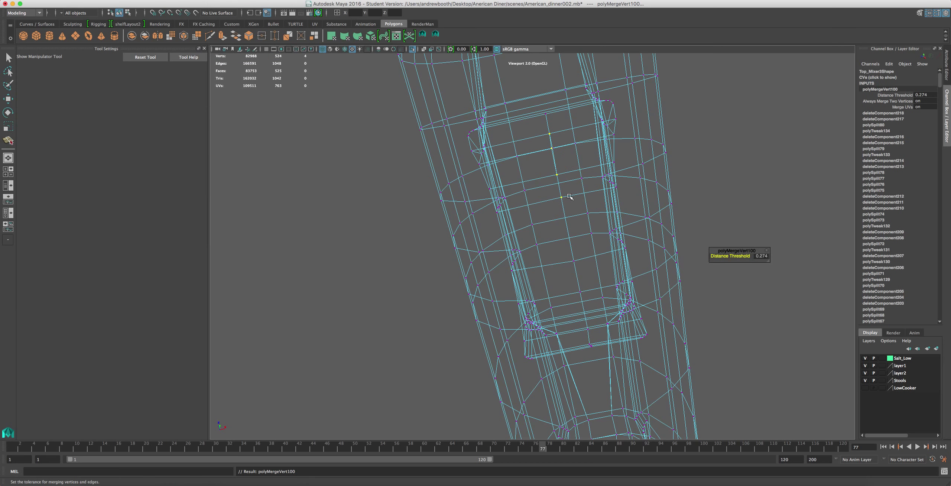
# Merge the remaining pair of overlapping vertices near the start of the bracket's centre line.
pyautogui.scroll(2, 535, 209)
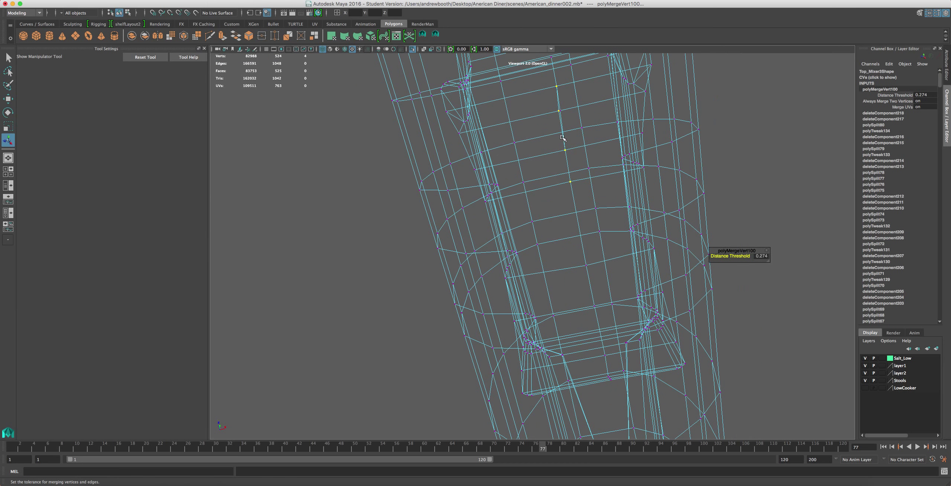
pyautogui.moveTo(570, 99); pyautogui.dragTo(543, 131)
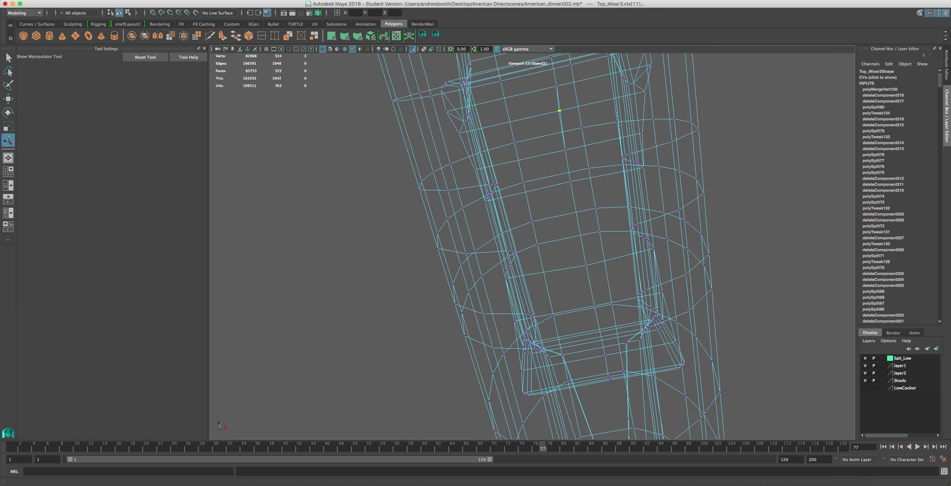
pyautogui.click(301, 36)
# Delete the edge loop running lengthwise down the middle of the bracket's underside.
pyautogui.scroll(-4, 443, 83)
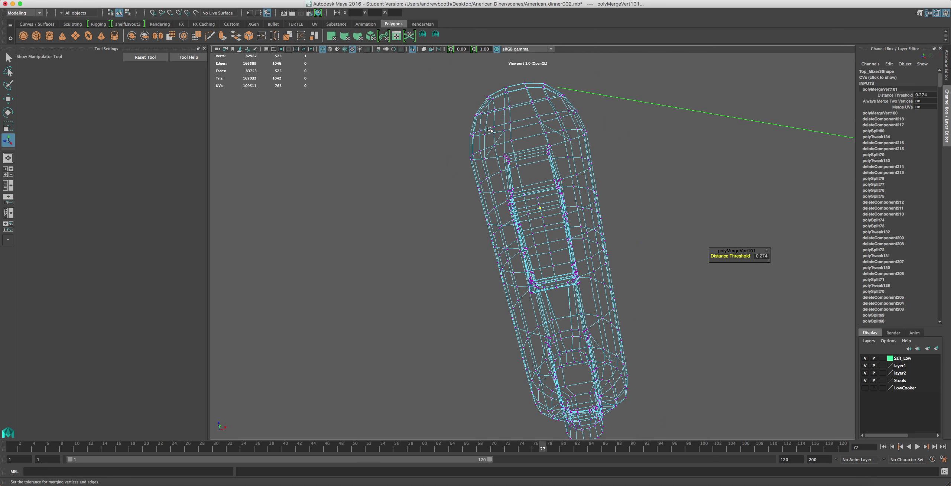
pyautogui.moveTo(491, 119)
pyautogui.keyDown('alt'); pyautogui.mouseDown()
pyautogui.moveTo(506, 151)
pyautogui.moveTo(495, 128)
pyautogui.mouseUp(); pyautogui.keyUp('alt')
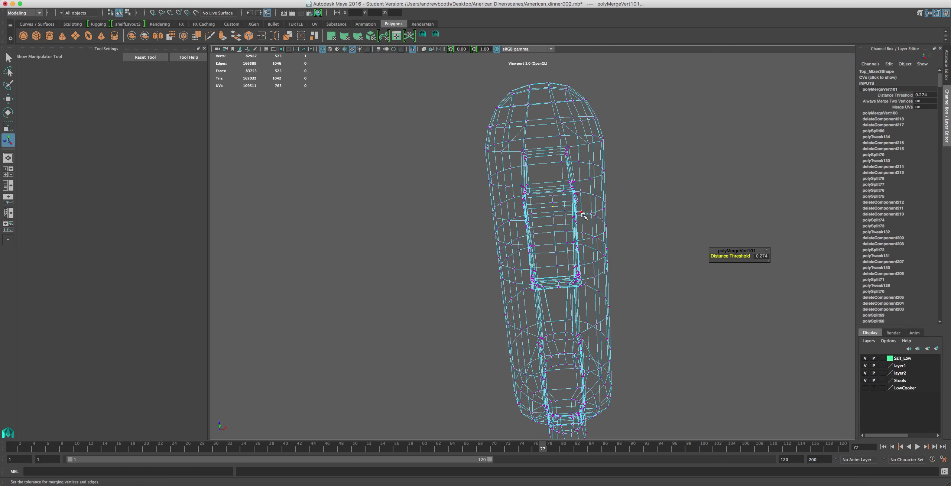
pyautogui.scroll(3, 572, 201)
pyautogui.moveTo(573, 203); pyautogui.dragTo(570, 186, button='right')
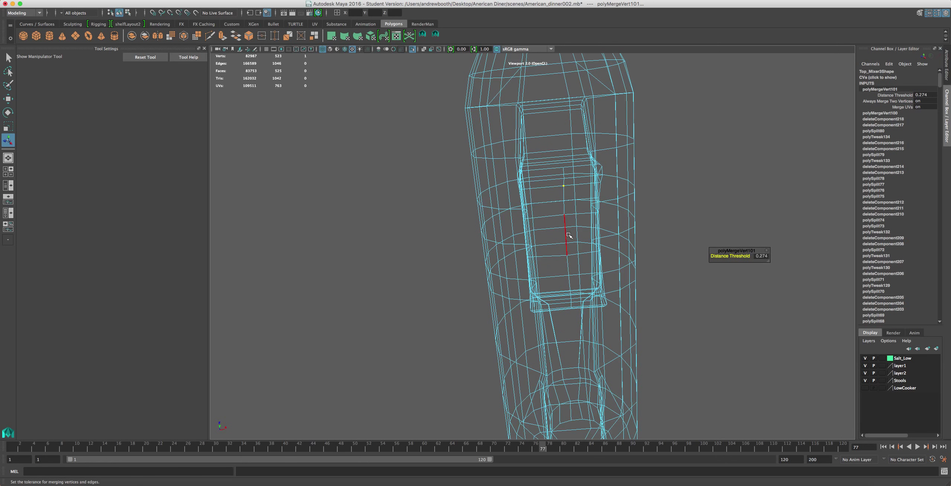
pyautogui.doubleClick(568, 235)
pyautogui.press('Delete')
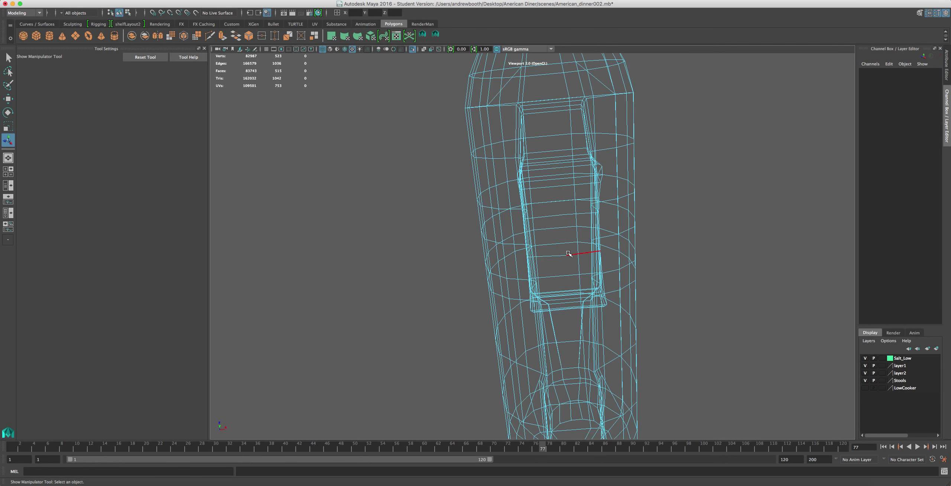
# Delete the stray vertices left across the bracket's underside by the removed centre loop.
pyautogui.moveTo(568, 253); pyautogui.dragTo(539, 243, button='right')
pyautogui.moveTo(599, 163); pyautogui.dragTo(539, 318)
pyautogui.press('Delete')
pyautogui.keyDown('alt'); pyautogui.moveTo(594, 279); pyautogui.dragTo(489, 316); pyautogui.keyUp('alt')
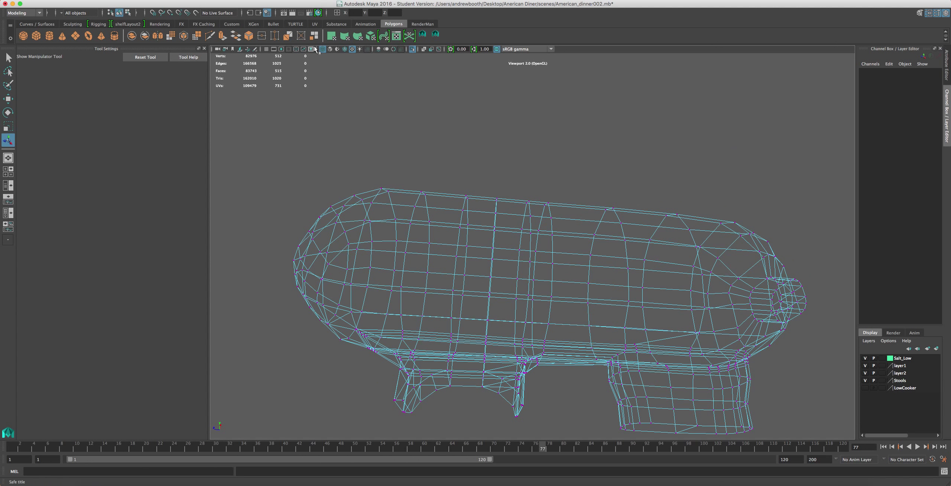
# Return to shaded display and examine the mixer head's side, its lower neck and the end face of the front hub.
pyautogui.click(331, 49)
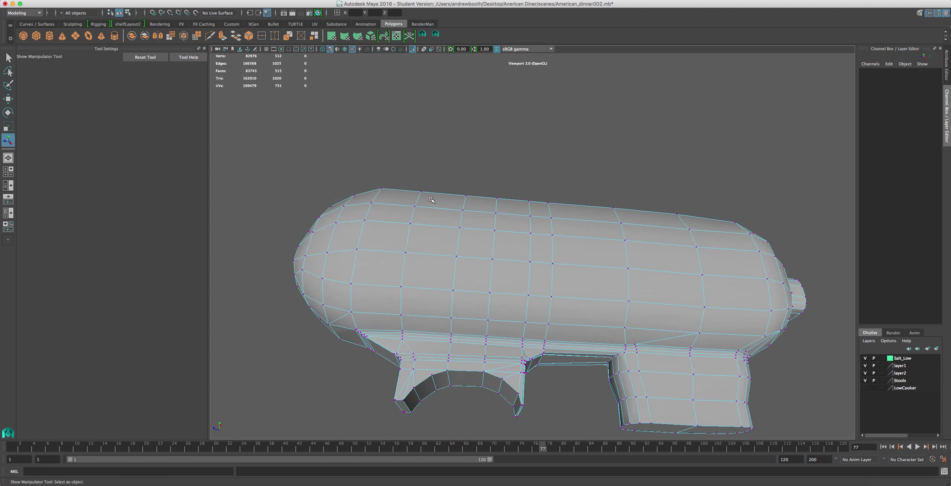
pyautogui.scroll(-3, 439, 196)
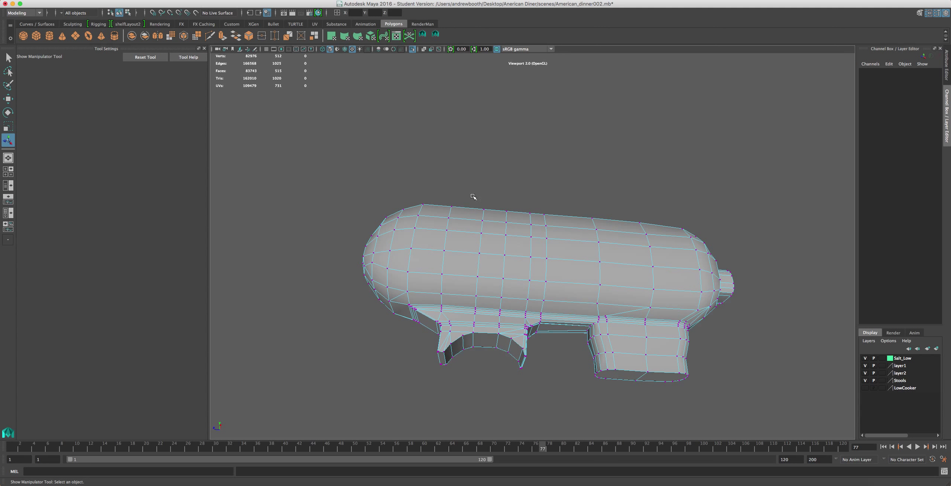
pyautogui.keyDown('alt'); pyautogui.moveTo(473, 196); pyautogui.dragTo(406, 163, button='middle'); pyautogui.keyUp('alt')
pyautogui.scroll(3, 412, 163)
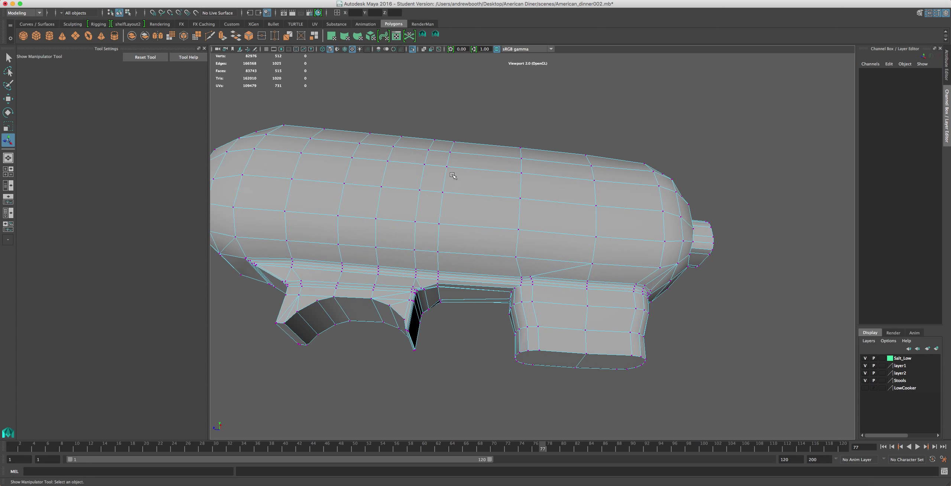
pyautogui.moveTo(452, 176)
pyautogui.keyDown('alt'); pyautogui.mouseDown()
pyautogui.moveTo(441, 136)
pyautogui.moveTo(452, 195)
pyautogui.moveTo(435, 246)
pyautogui.moveTo(448, 187)
pyautogui.mouseUp(); pyautogui.keyUp('alt')
pyautogui.keyDown('alt'); pyautogui.moveTo(448, 187); pyautogui.dragTo(395, 132, button='middle'); pyautogui.keyUp('alt')
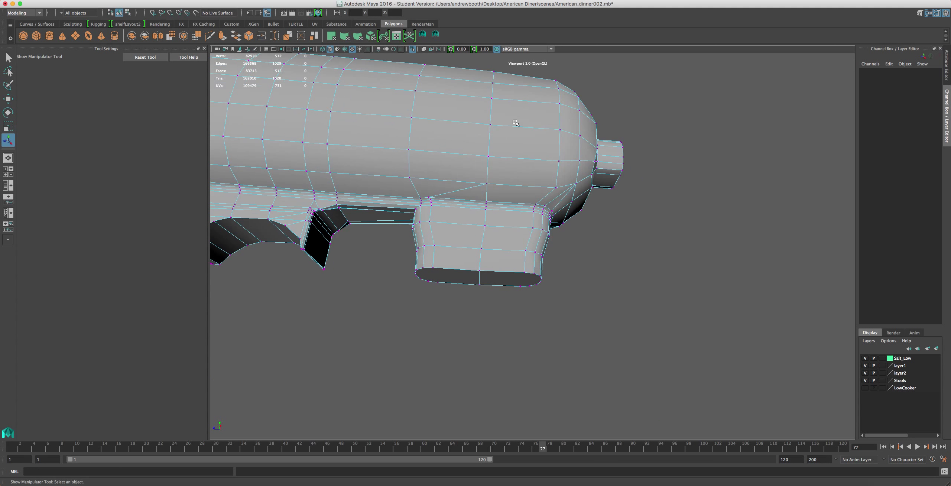
pyautogui.keyDown('alt'); pyautogui.moveTo(516, 123); pyautogui.dragTo(514, 159); pyautogui.keyUp('alt')
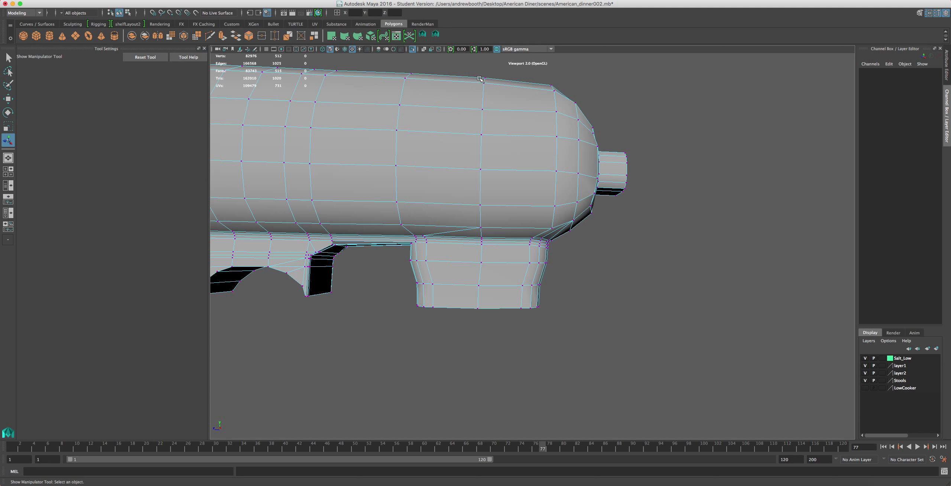
pyautogui.scroll(-3, 442, 99)
pyautogui.scroll(2, 444, 123)
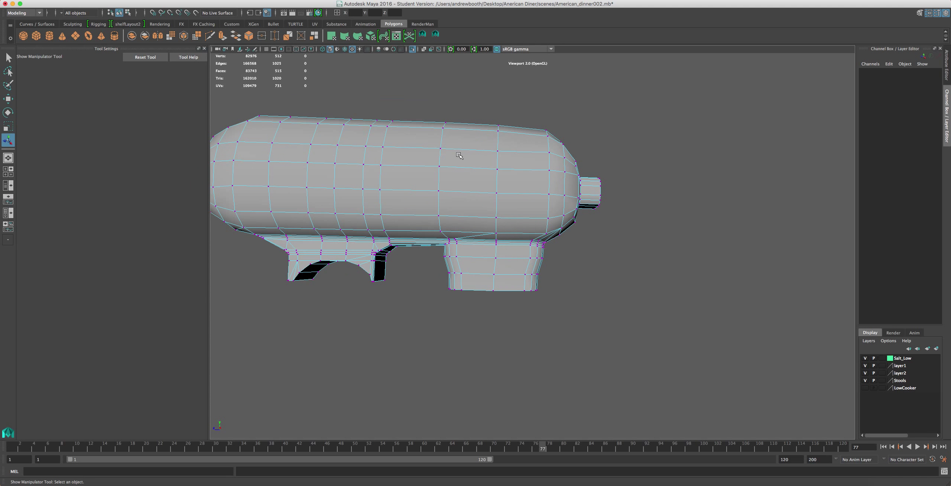
pyautogui.keyDown('alt'); pyautogui.moveTo(459, 155); pyautogui.dragTo(439, 126, button='middle'); pyautogui.keyUp('alt')
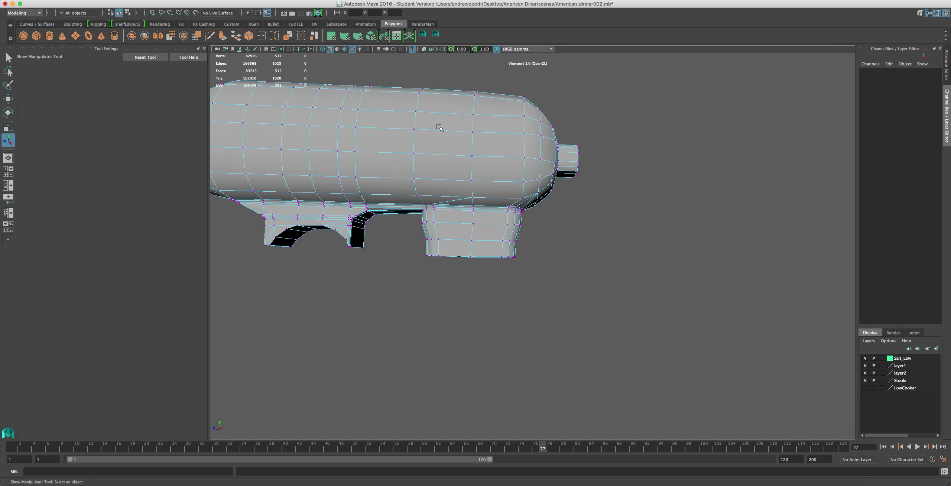
pyautogui.scroll(3, 446, 151)
pyautogui.keyDown('alt'); pyautogui.moveTo(446, 151); pyautogui.dragTo(479, 145); pyautogui.keyUp('alt')
pyautogui.scroll(4, 443, 95)
pyautogui.scroll(2, 478, 139)
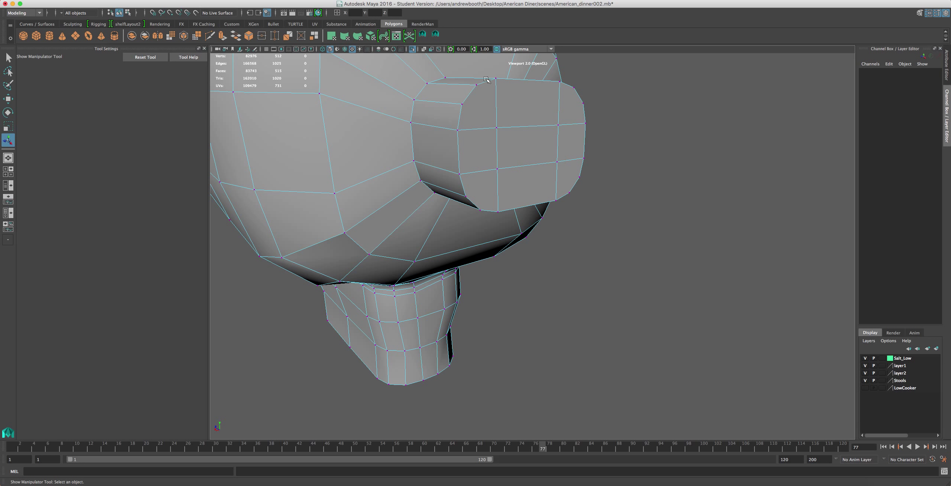
pyautogui.keyDown('alt'); pyautogui.moveTo(473, 107); pyautogui.dragTo(458, 110); pyautogui.keyUp('alt')
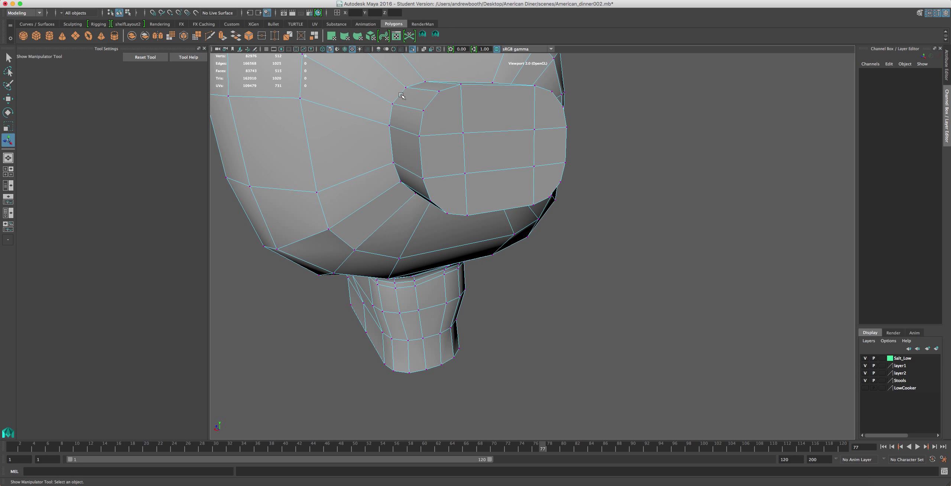
# Split the front hub's end face diagonally across its upper-left and lower-left corners, joining the existing edge endpoints.
pyautogui.click(436, 35)
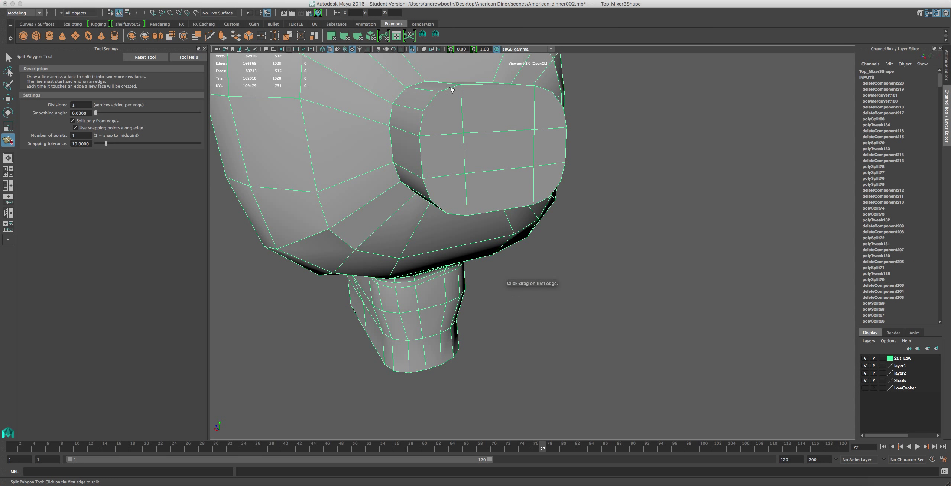
pyautogui.moveTo(452, 89); pyautogui.dragTo(419, 136)
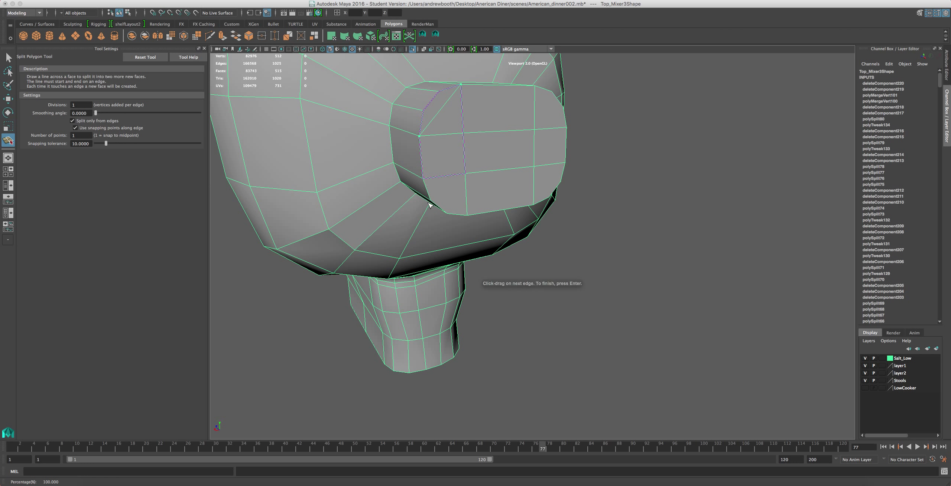
pyautogui.press('Return')
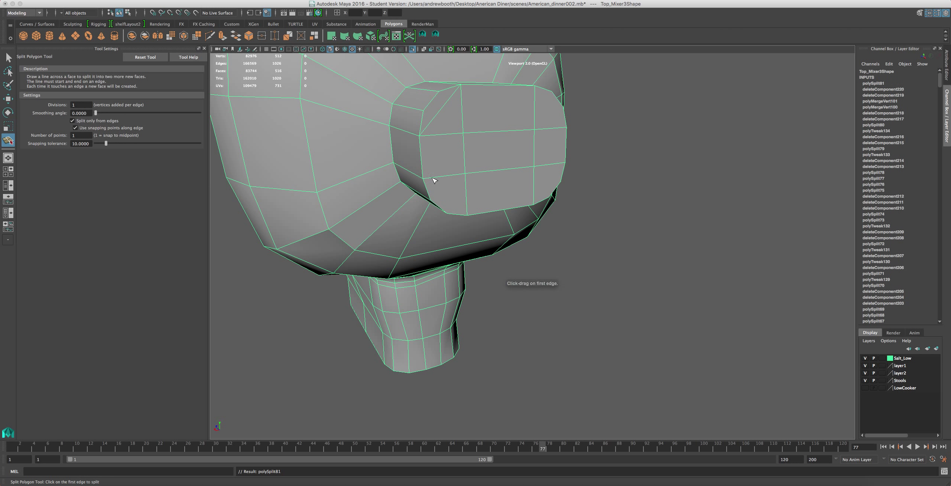
pyautogui.moveTo(435, 181); pyautogui.dragTo(423, 179)
pyautogui.moveTo(467, 204); pyautogui.dragTo(467, 214)
pyautogui.press('Return')
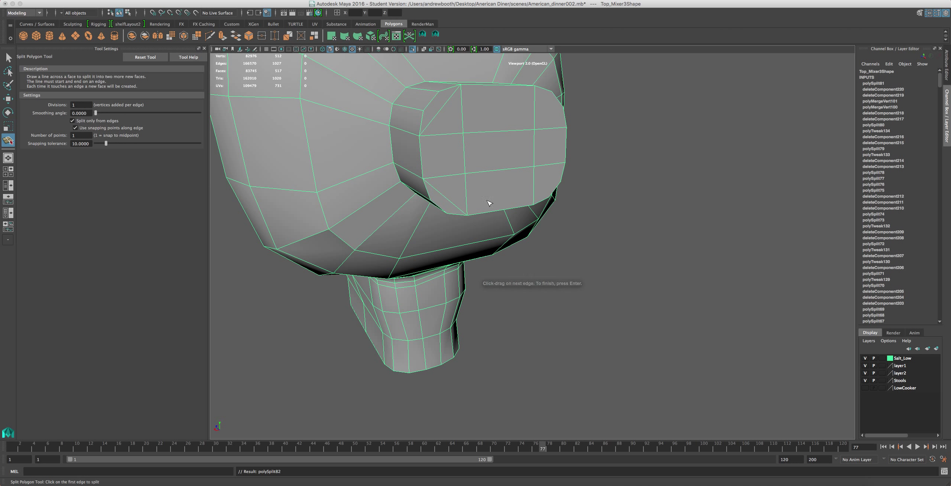
# Split the hub's end face diagonally across its upper-right and lower-right corners as well.
pyautogui.moveTo(536, 97); pyautogui.dragTo(535, 87)
pyautogui.click(565, 127)
pyautogui.press('Return')
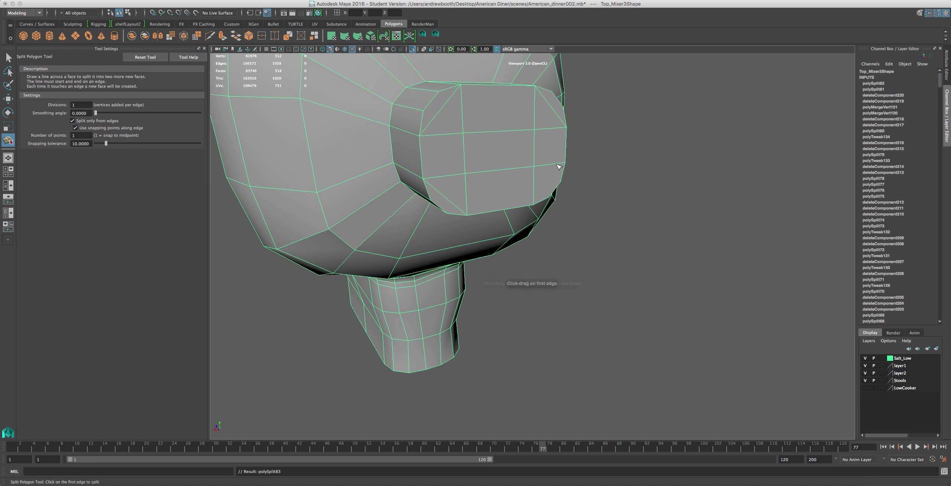
pyautogui.moveTo(559, 166); pyautogui.dragTo(588, 169)
pyautogui.moveTo(535, 196); pyautogui.dragTo(533, 212)
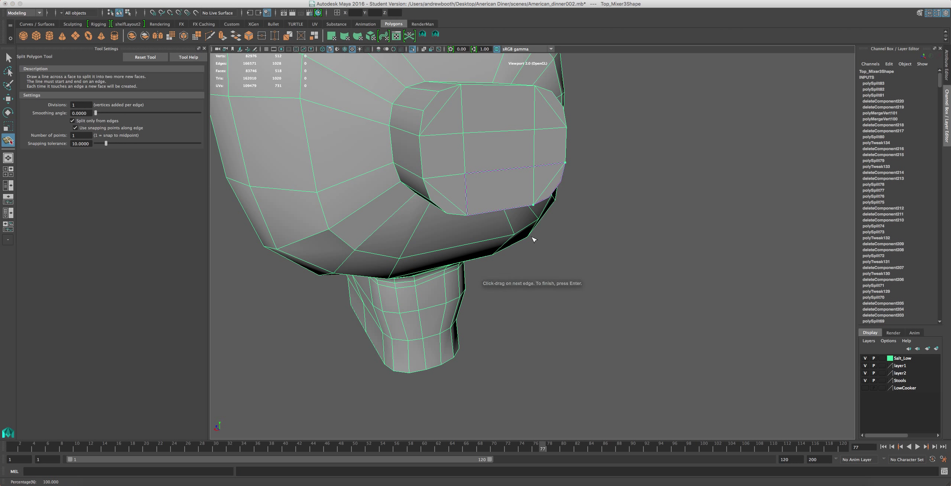
pyautogui.press('Return')
# Delete the two short vertical edges in the upper row of the hub's end face.
pyautogui.press('w')
pyautogui.keyDown('alt'); pyautogui.moveTo(464, 163); pyautogui.dragTo(424, 156); pyautogui.keyUp('alt')
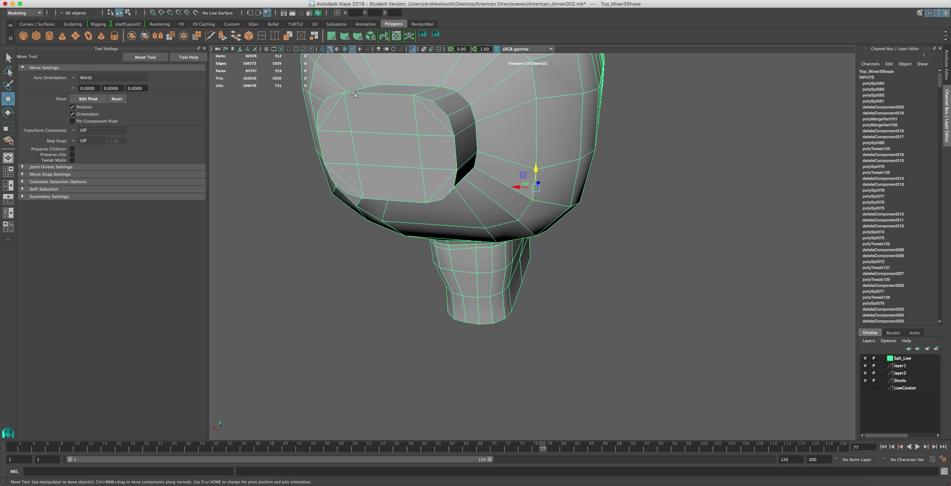
pyautogui.moveTo(379, 115); pyautogui.dragTo(381, 95, button='right')
pyautogui.click(412, 123)
pyautogui.press('Delete')
pyautogui.click(353, 118)
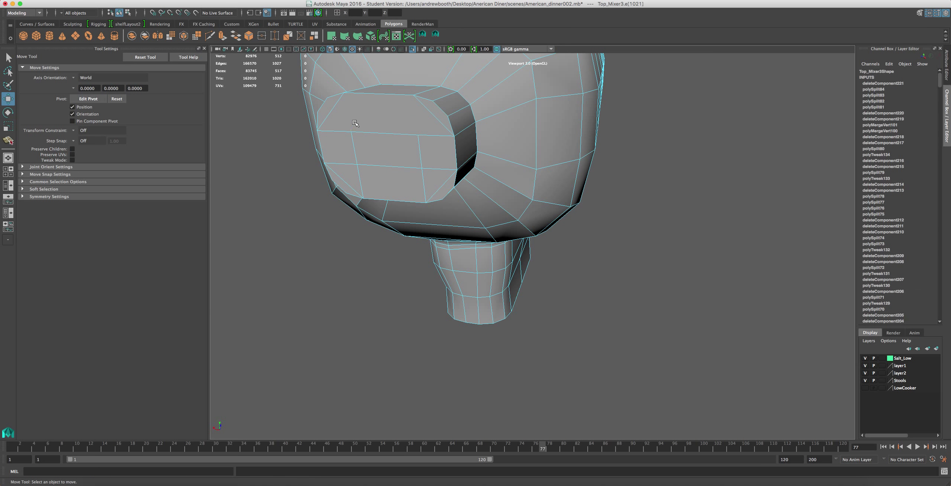
pyautogui.press('Delete')
# Delete the remaining four short vertical edges in the middle and lower rows of the hub's end face.
pyautogui.click(420, 149)
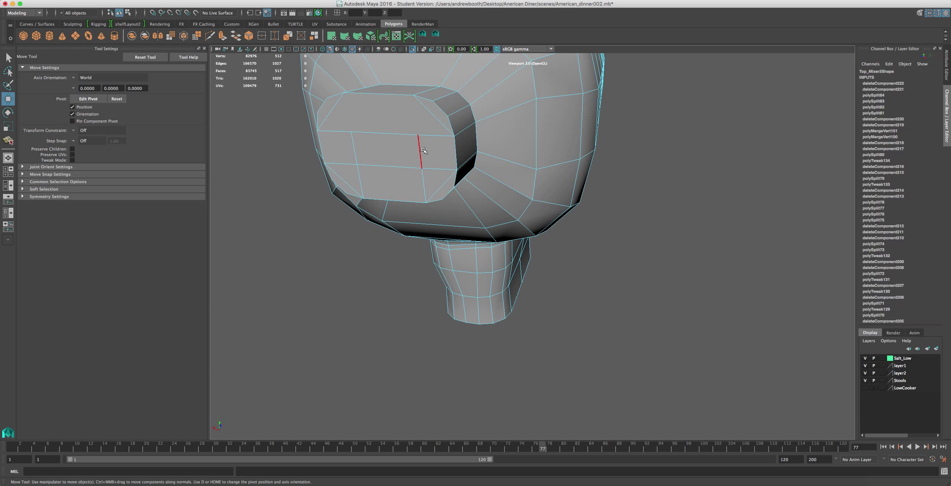
pyautogui.press('Delete')
pyautogui.click(359, 156)
pyautogui.press('Delete')
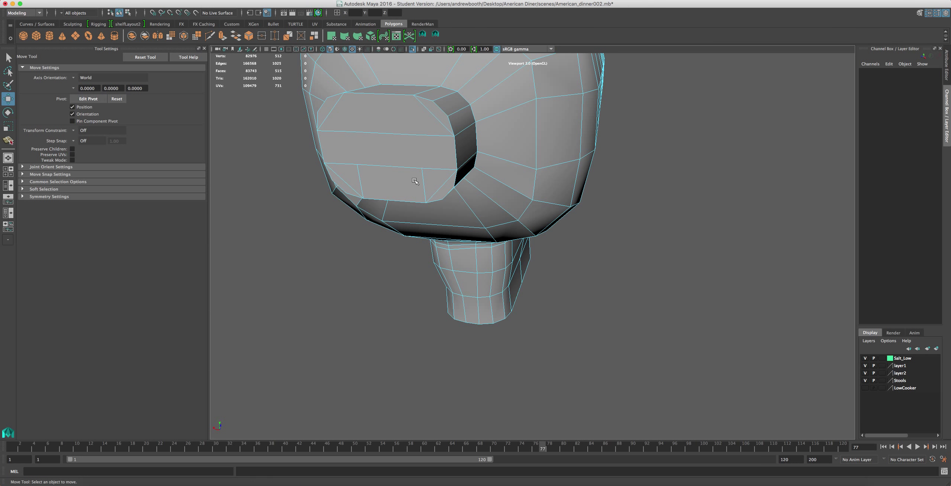
pyautogui.click(424, 184)
pyautogui.press('Delete')
pyautogui.click(361, 178)
pyautogui.press('Delete')
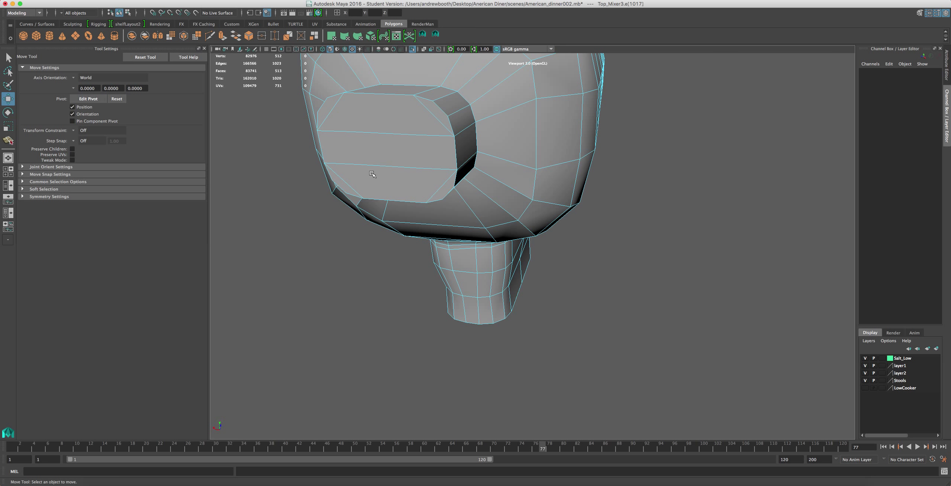
# Delete the stray vertices left along the two horizontal edges of the hub's end face.
pyautogui.moveTo(394, 169); pyautogui.dragTo(397, 155, button='right')
pyautogui.moveTo(400, 122); pyautogui.dragTo(441, 187)
pyautogui.press('Delete')
pyautogui.moveTo(394, 122); pyautogui.dragTo(338, 183)
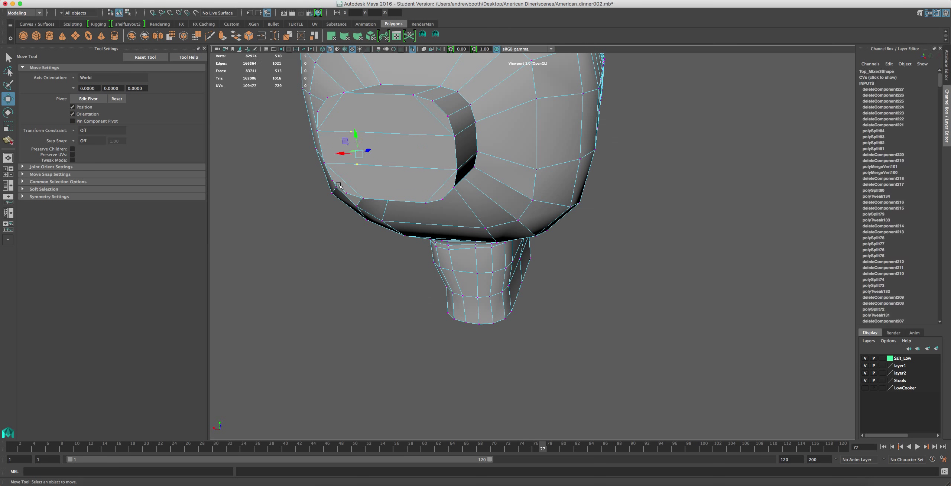
pyautogui.press('Delete')
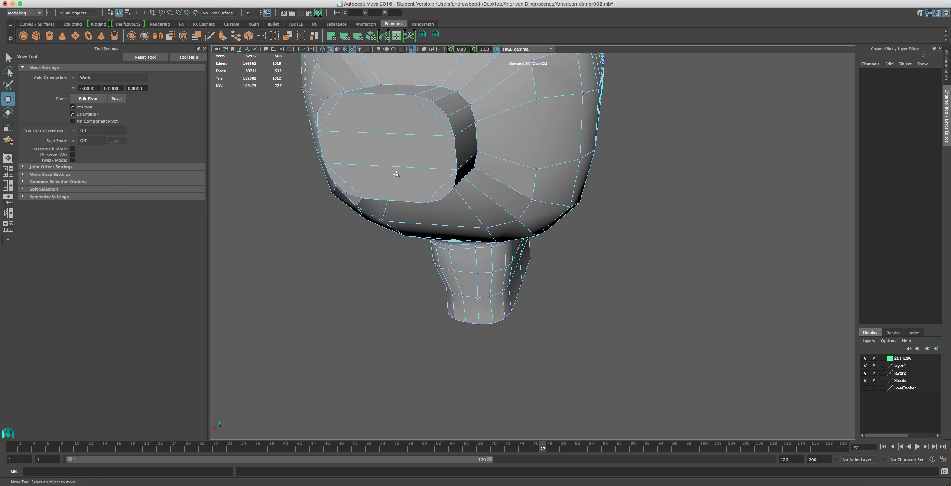
# Examine the underside face of the neck above the bowl and the overall mesh flow of the mixer head.
pyautogui.keyDown('alt'); pyautogui.moveTo(398, 172); pyautogui.dragTo(431, 166); pyautogui.keyUp('alt')
pyautogui.keyDown('alt'); pyautogui.moveTo(431, 166); pyautogui.dragTo(471, 156, button='middle'); pyautogui.keyUp('alt')
pyautogui.keyDown('alt'); pyautogui.moveTo(471, 156); pyautogui.dragTo(462, 136); pyautogui.keyUp('alt')
pyautogui.scroll(3, 463, 135)
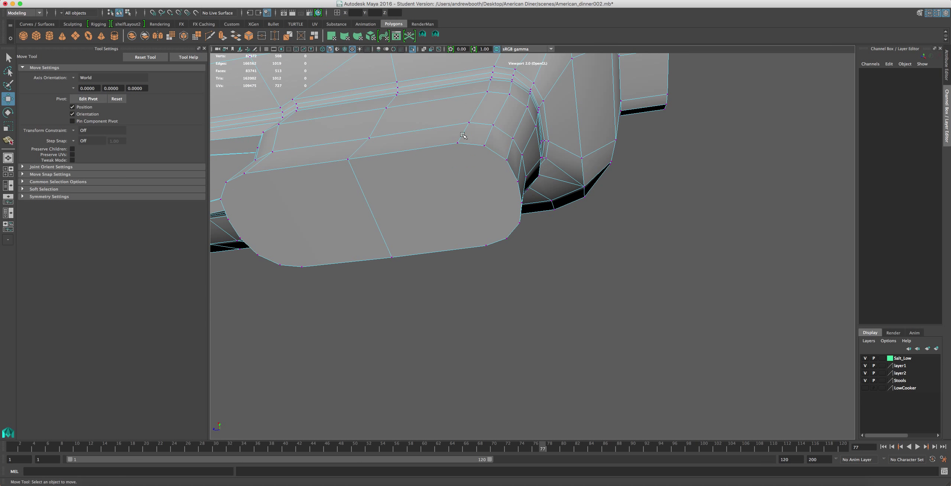
pyautogui.click(437, 34)
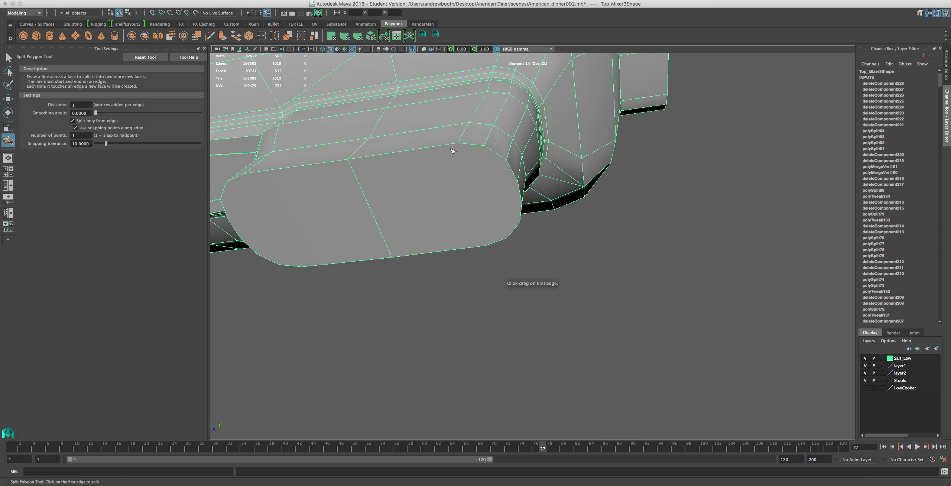
pyautogui.scroll(-4, 385, 157)
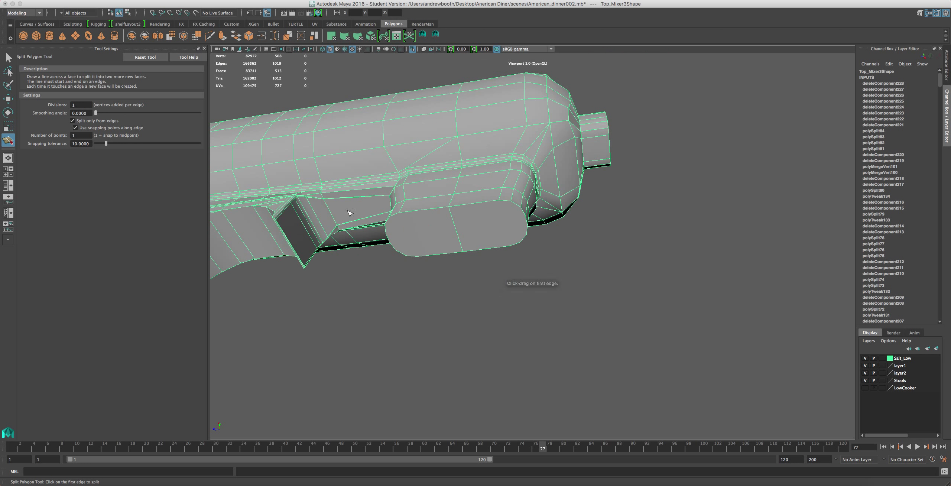
pyautogui.keyDown('alt'); pyautogui.moveTo(455, 193); pyautogui.dragTo(420, 244); pyautogui.keyUp('alt')
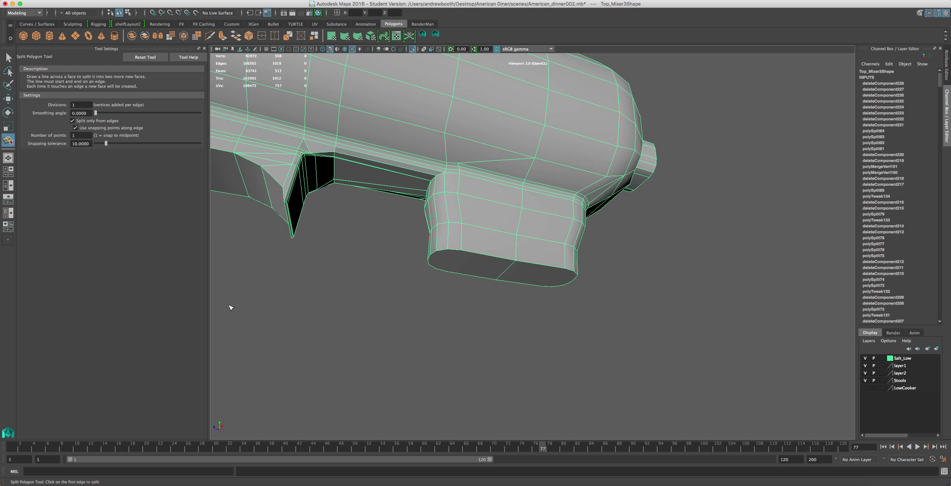
pyautogui.keyDown('alt'); pyautogui.moveTo(473, 216); pyautogui.dragTo(412, 109); pyautogui.keyUp('alt')
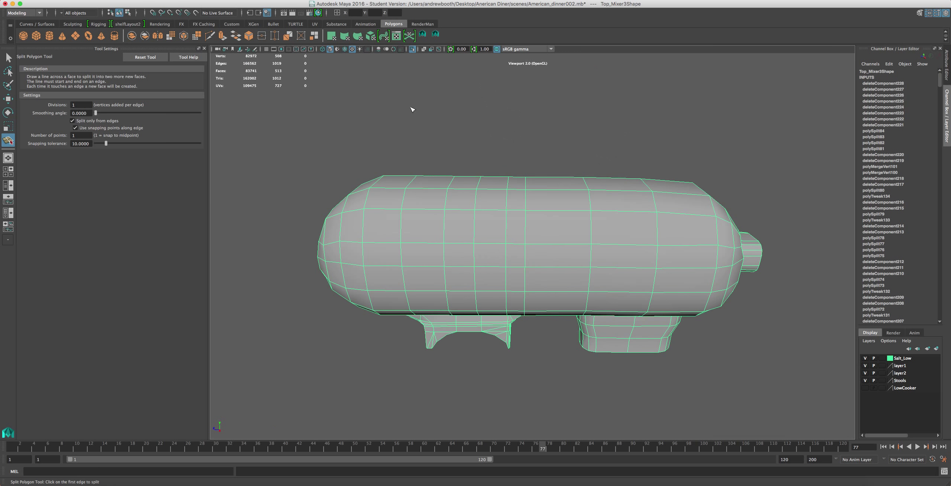
# Turn off object isolation to show the whole kitchen scene, framing the mixer beside the espresso machine.
pyautogui.click(411, 49)
pyautogui.scroll(-5, 498, 193)
pyautogui.keyDown('alt'); pyautogui.moveTo(559, 231); pyautogui.dragTo(570, 217); pyautogui.keyUp('alt')
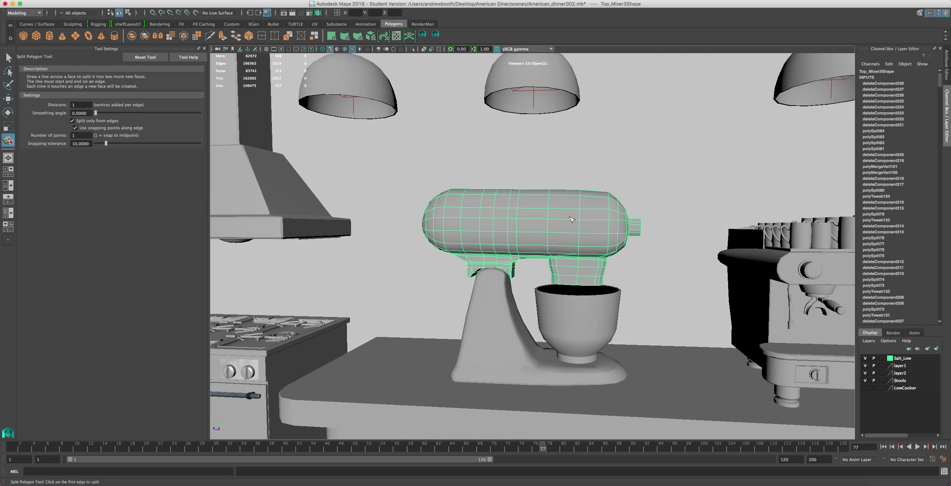
pyautogui.scroll(-2, 571, 219)
pyautogui.keyDown('alt'); pyautogui.moveTo(593, 220); pyautogui.dragTo(416, 194, button='middle'); pyautogui.keyUp('alt')
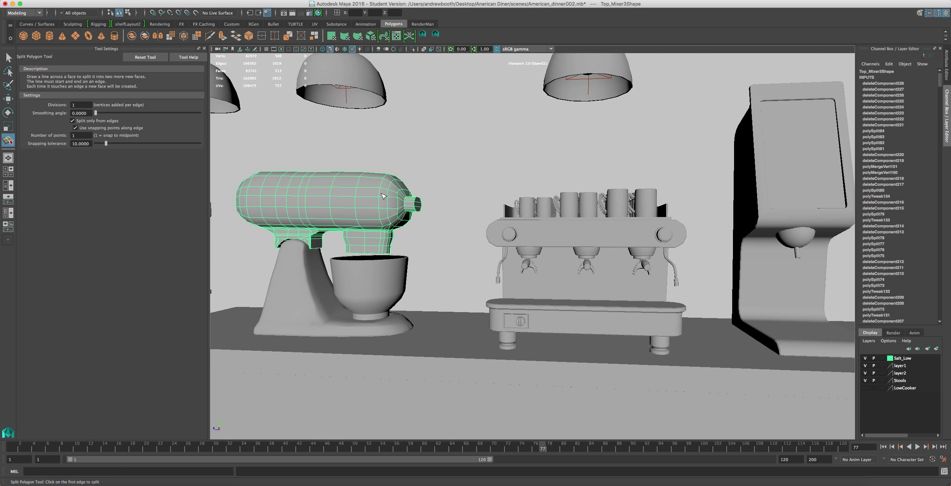
# Duplicate the espresso machine's left control knob and slide the copy along Z to about 55.5, beside the mixer's neck.
pyautogui.press('w')
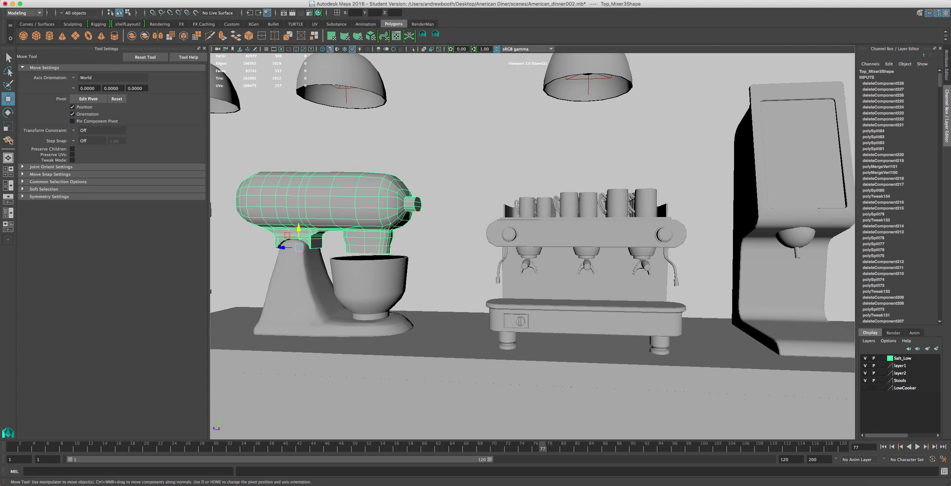
pyautogui.click(513, 236)
pyautogui.scroll(4, 516, 237)
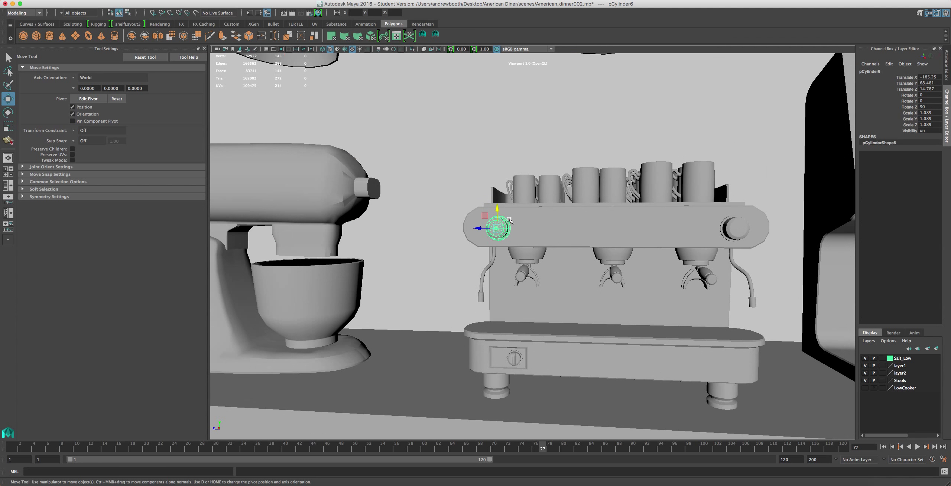
pyautogui.scroll(3, 517, 238)
pyautogui.scroll(-3, 521, 240)
pyautogui.scroll(-5, 539, 256)
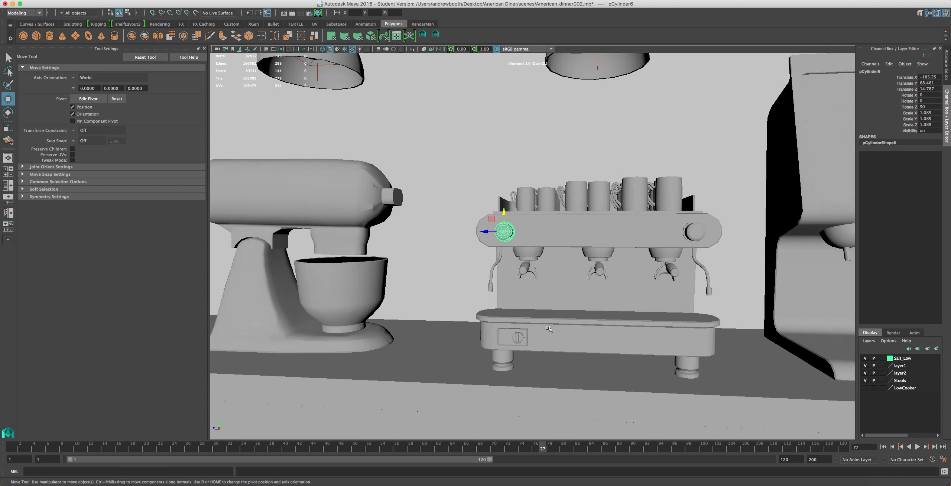
pyautogui.scroll(5, 548, 329)
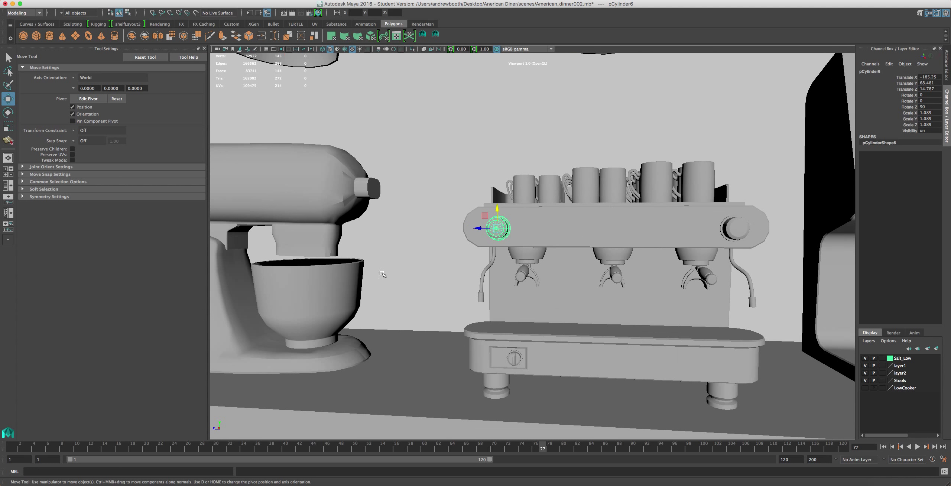
pyautogui.hotkey('ctrl', 'd')
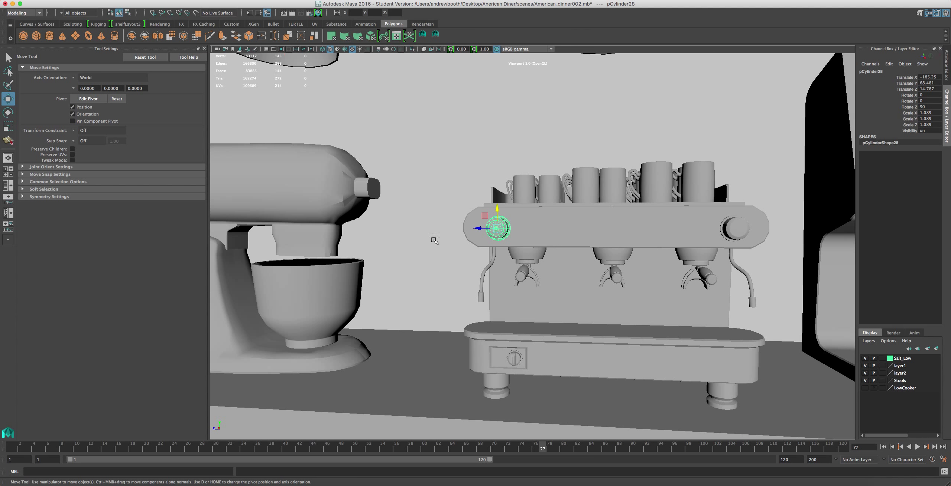
pyautogui.moveTo(478, 228); pyautogui.dragTo(244, 227)
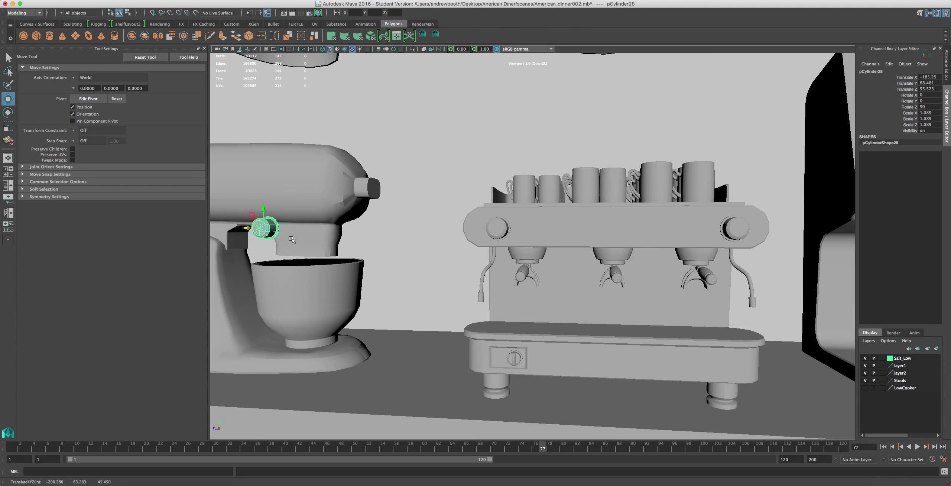
# Move the knob copy onto the side of the mixer head, at about X -196.4, Y 75.1, Z 82.8.
pyautogui.scroll(-2, 291, 239)
pyautogui.keyDown('alt'); pyautogui.moveTo(292, 239); pyautogui.dragTo(380, 270, button='middle'); pyautogui.keyUp('alt')
pyautogui.keyDown('alt'); pyautogui.moveTo(437, 271); pyautogui.dragTo(620, 304); pyautogui.keyUp('alt')
pyautogui.moveTo(668, 322); pyautogui.dragTo(604, 326)
pyautogui.moveTo(584, 284); pyautogui.dragTo(374, 324)
pyautogui.keyDown('alt'); pyautogui.moveTo(354, 335); pyautogui.dragTo(391, 258, button='middle'); pyautogui.keyUp('alt')
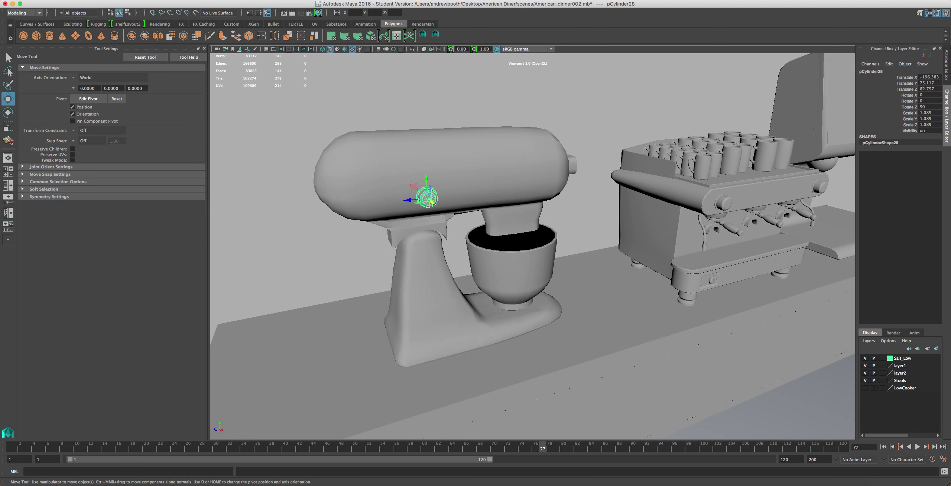
# Seat the knob against the curved side of the mixer head at about X -196.5, Y 77.8.
pyautogui.keyDown('alt'); pyautogui.moveTo(305, 194); pyautogui.dragTo(335, 209, button='right'); pyautogui.keyUp('alt')
pyautogui.keyDown('alt'); pyautogui.moveTo(327, 209); pyautogui.dragTo(375, 207); pyautogui.keyUp('alt')
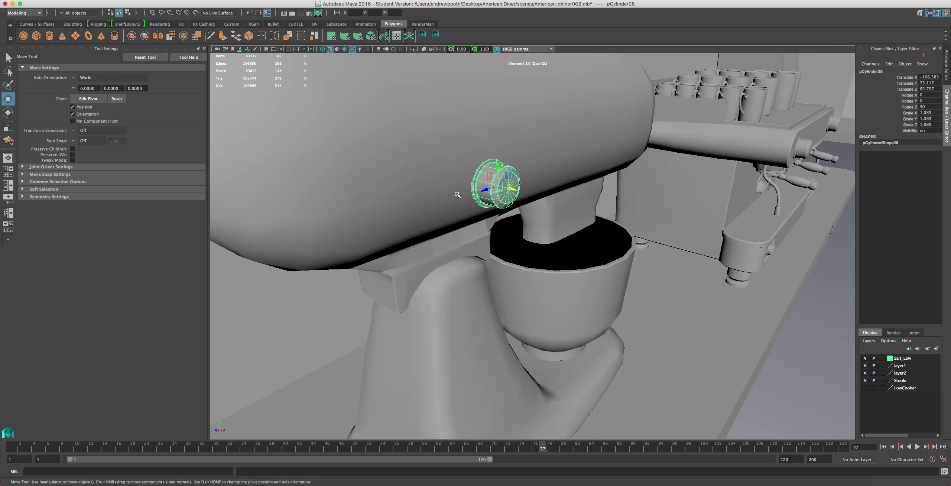
pyautogui.moveTo(518, 188); pyautogui.dragTo(514, 195)
pyautogui.moveTo(500, 166); pyautogui.dragTo(685, 167)
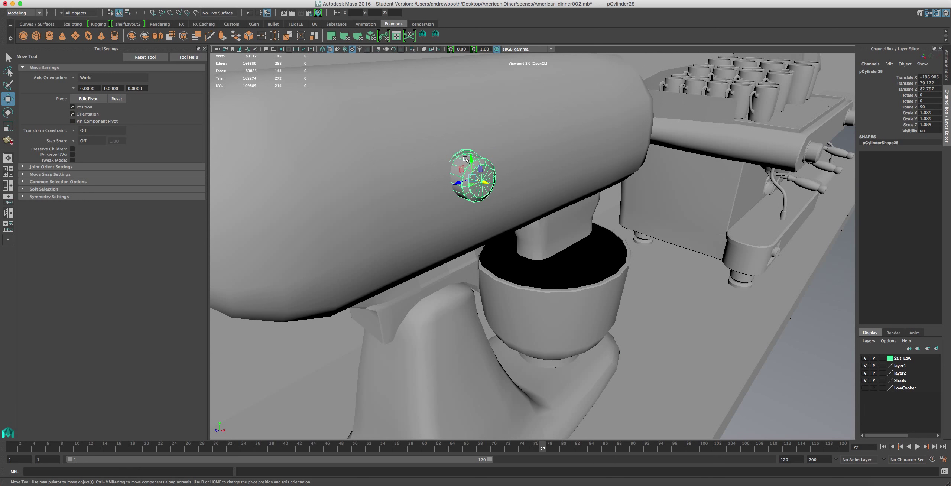
pyautogui.moveTo(469, 156); pyautogui.dragTo(510, 196)
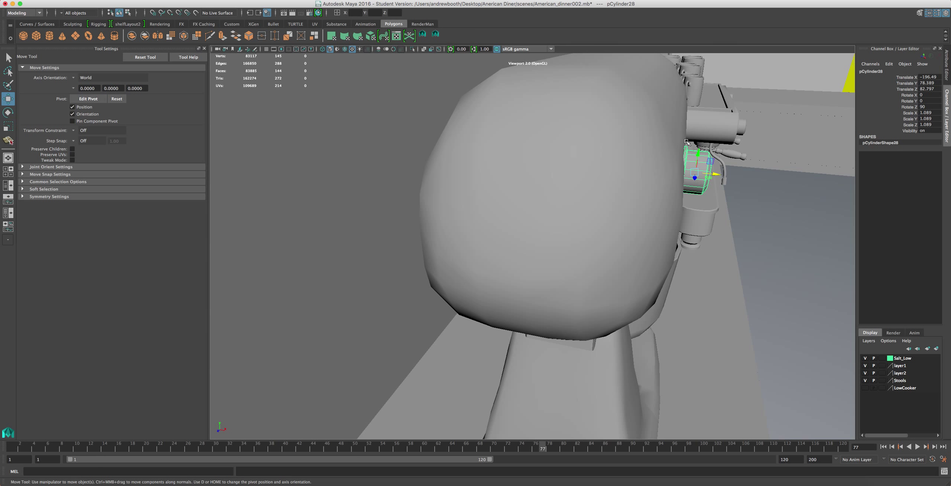
pyautogui.moveTo(695, 155); pyautogui.dragTo(657, 166)
# Compare the knob's placement with the red stand mixer reference photo in the browser, and return to Maya.
pyautogui.keyDown('alt'); pyautogui.moveTo(351, 172); pyautogui.dragTo(323, 178); pyautogui.keyUp('alt')
pyautogui.keyDown('alt'); pyautogui.moveTo(323, 179); pyautogui.dragTo(285, 183, button='right'); pyautogui.keyUp('alt')
pyautogui.keyDown('alt'); pyautogui.moveTo(285, 182); pyautogui.dragTo(299, 189, button='middle'); pyautogui.keyUp('alt')
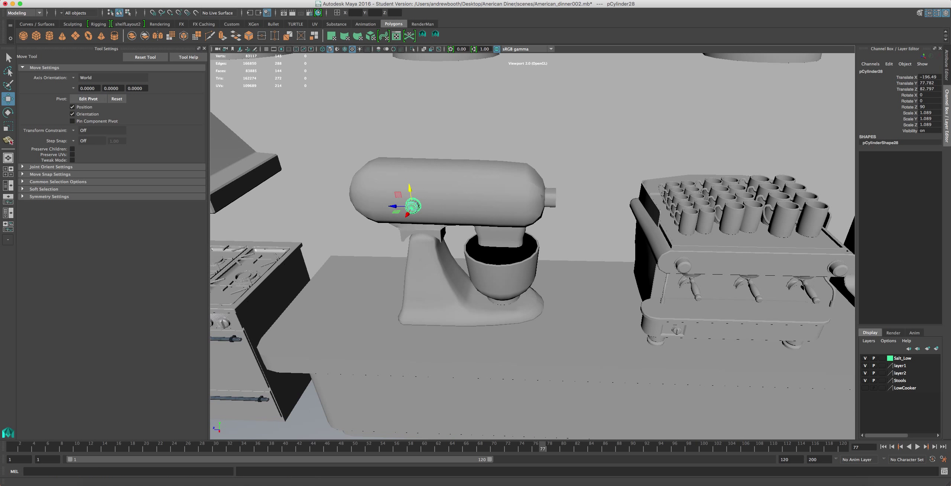
pyautogui.moveTo(0, 157); pyautogui.dragTo(411, 97)
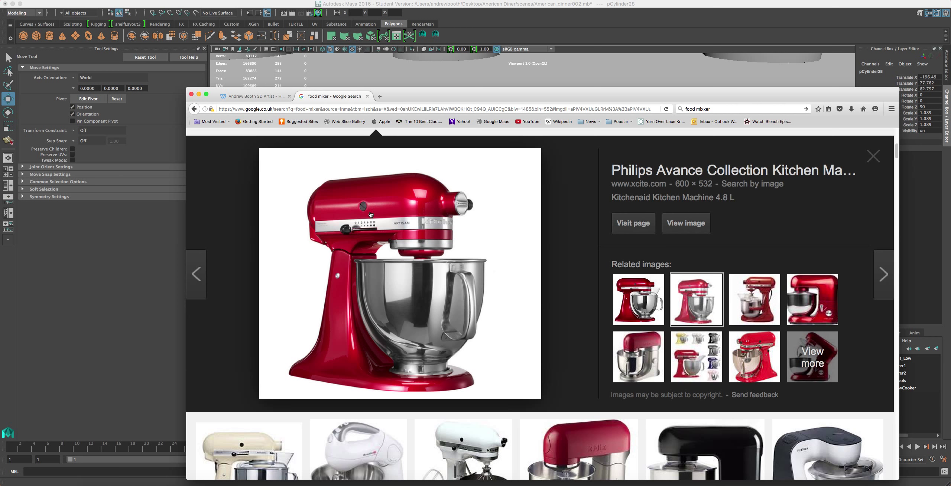
pyautogui.moveTo(426, 109); pyautogui.dragTo(440, 179)
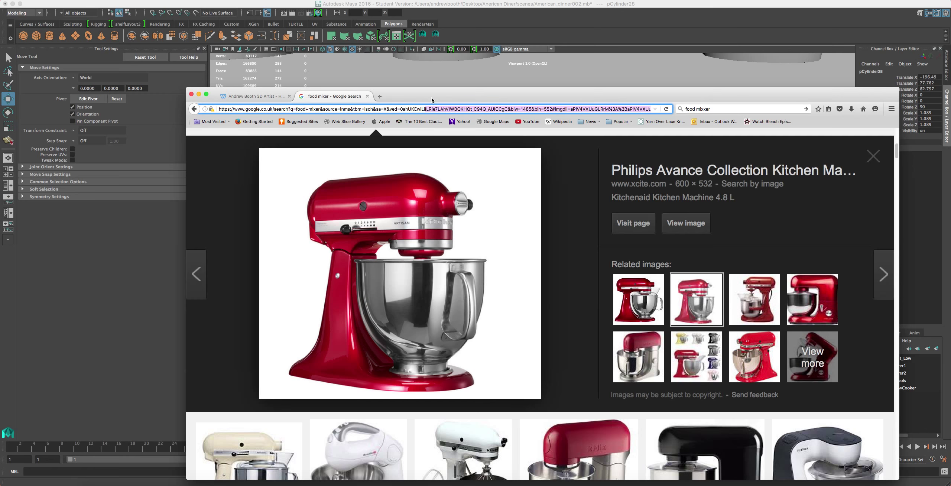
pyautogui.moveTo(433, 99); pyautogui.dragTo(500, 348)
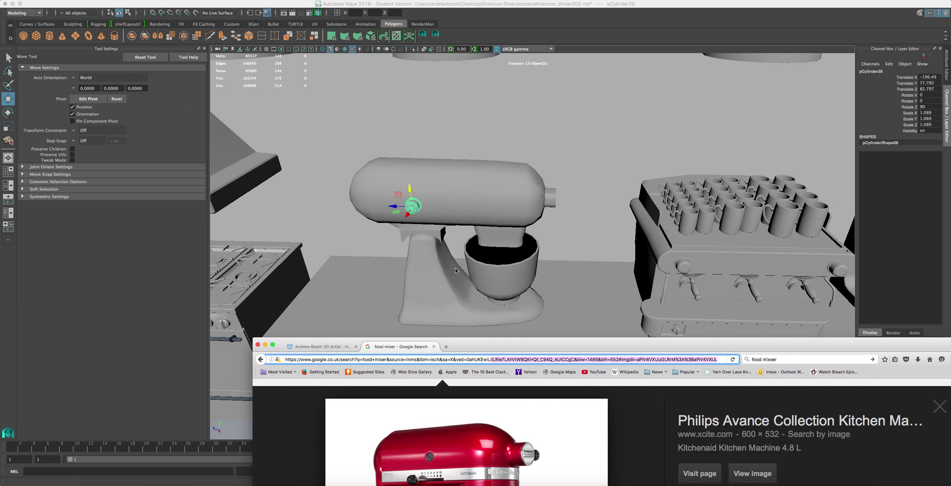
pyautogui.scroll(3, 381, 203)
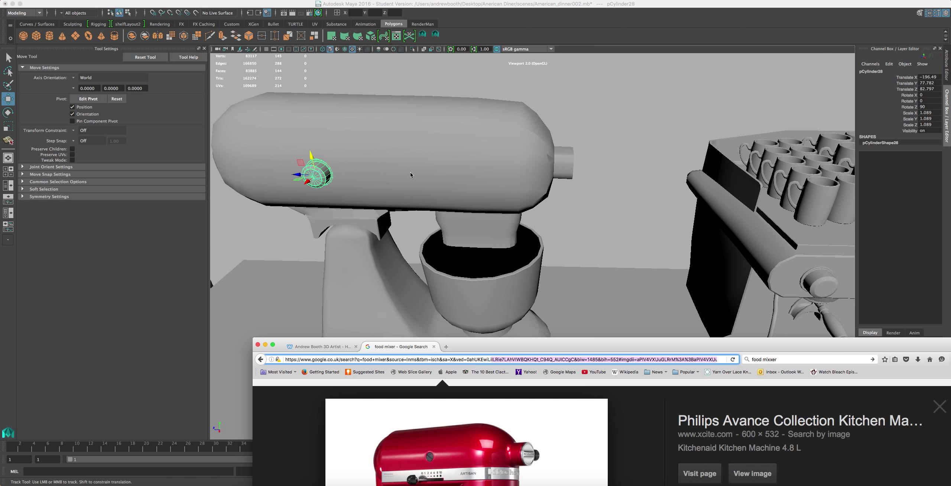
pyautogui.press('super+d')
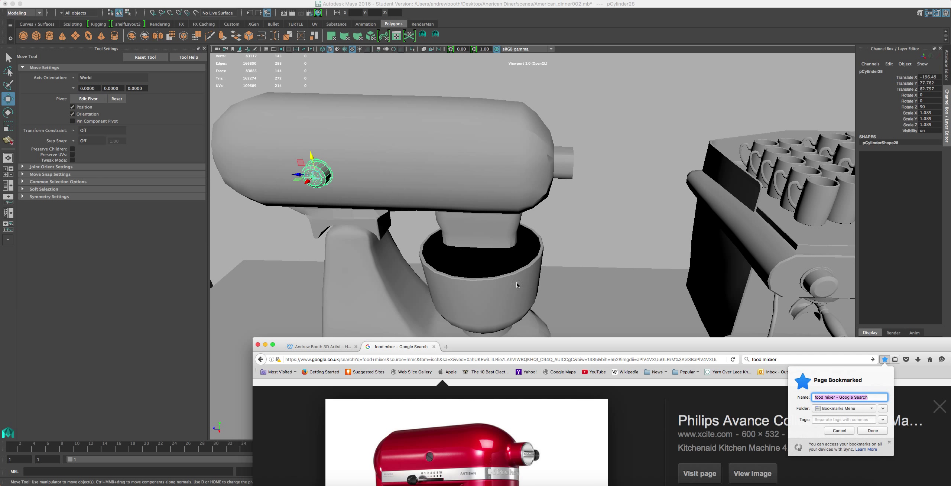
pyautogui.moveTo(487, 341); pyautogui.dragTo(0, 59)
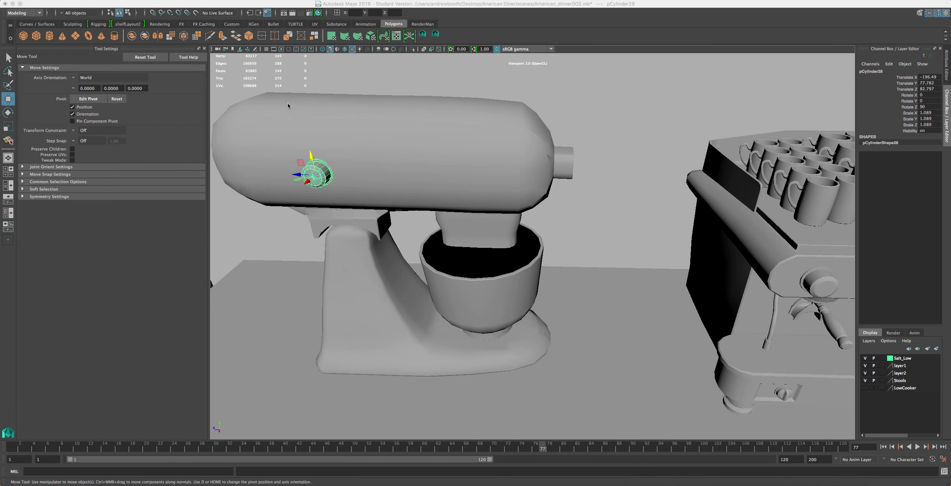
pyautogui.click(382, 6)
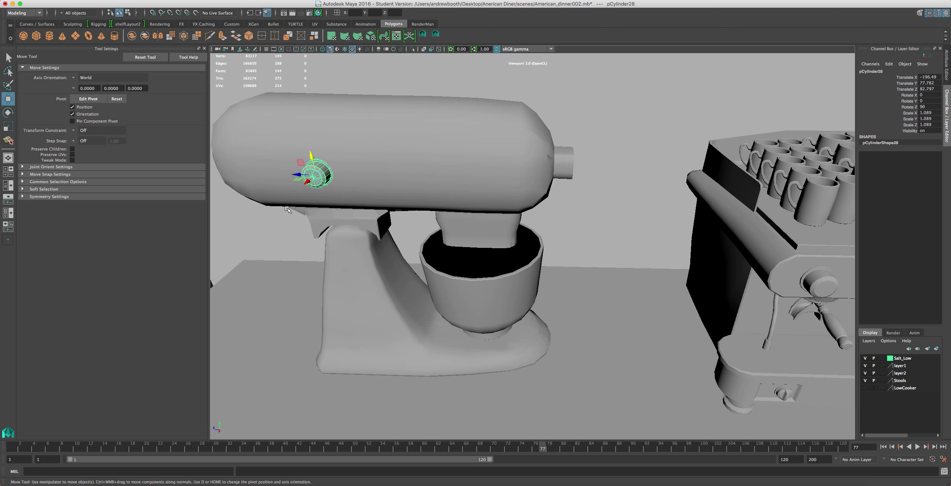
# Duplicate the mixer head's knob and slide the copy along Z to about 76.4, beside the first one.
pyautogui.hotkey('ctrl', 'd')
pyautogui.moveTo(296, 174); pyautogui.dragTo(341, 175)
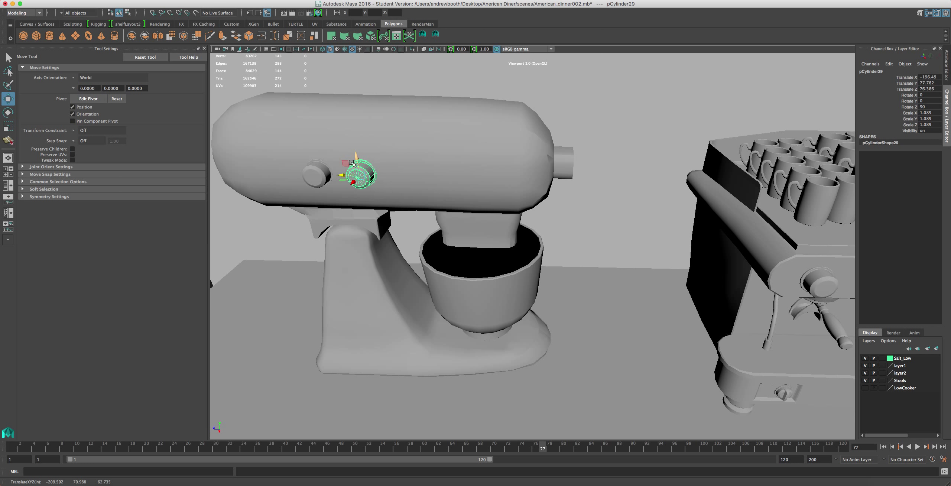
pyautogui.keyDown('alt'); pyautogui.moveTo(327, 238); pyautogui.dragTo(343, 218); pyautogui.keyUp('alt')
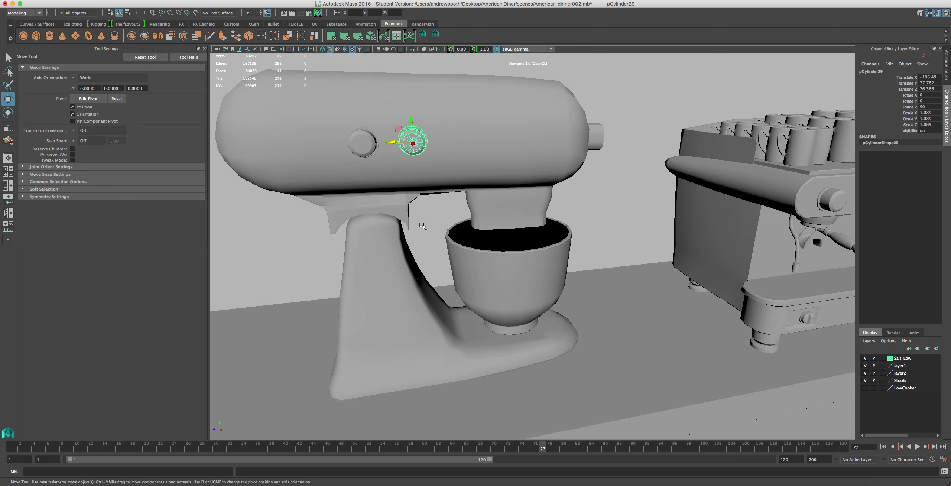
pyautogui.keyDown('alt'); pyautogui.moveTo(499, 239); pyautogui.dragTo(447, 220); pyautogui.keyUp('alt')
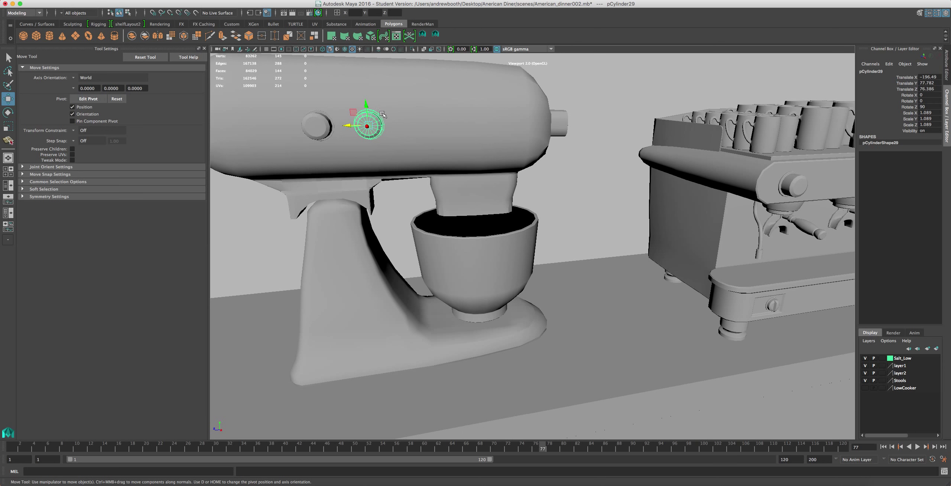
# Select the mixing bowl and compare its foot and the mixer base with the red mixer photo in the browser.
pyautogui.scroll(-5, 366, 241)
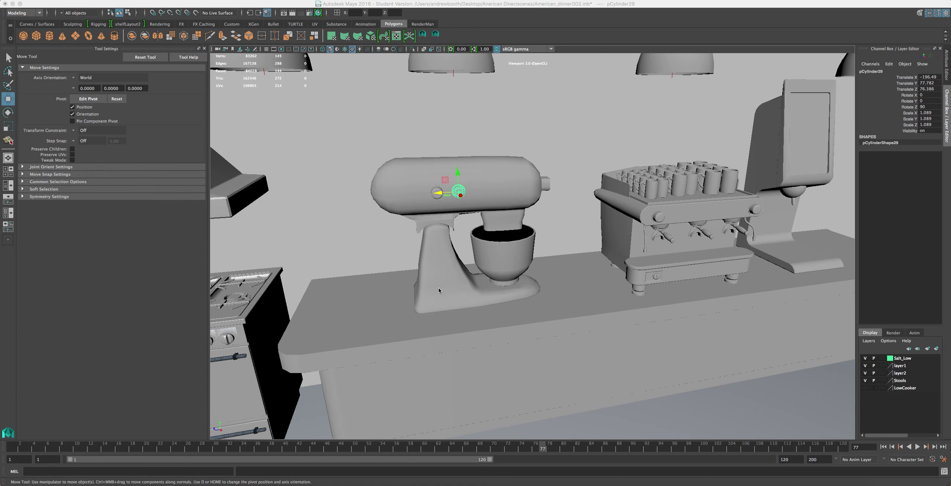
pyautogui.scroll(8, 439, 290)
pyautogui.click(350, 366)
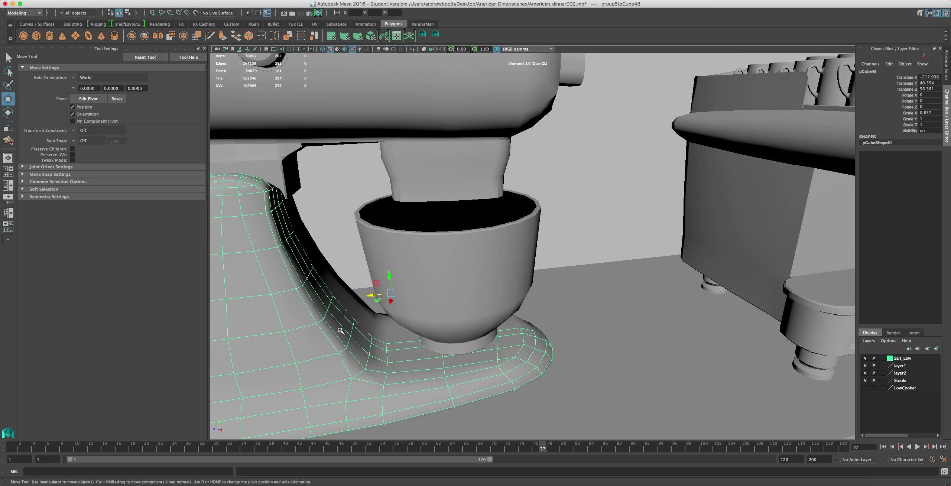
pyautogui.scroll(-5, 341, 330)
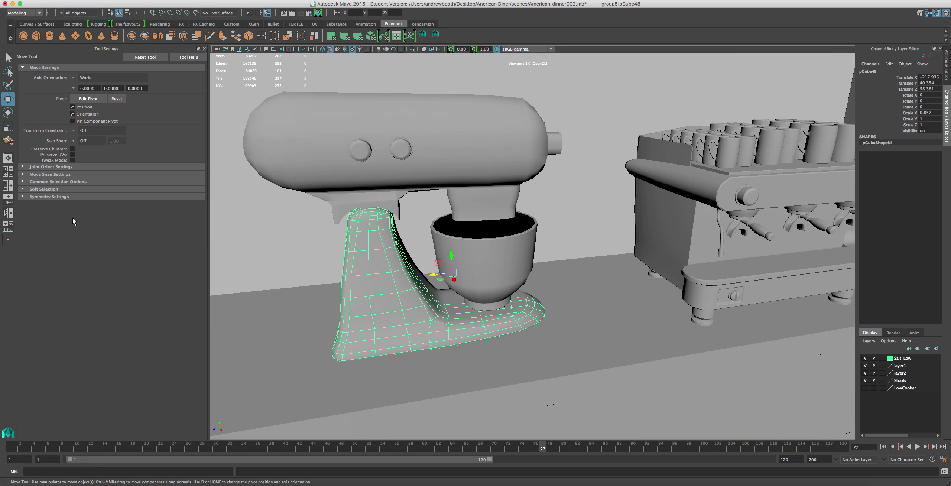
pyautogui.click(486, 310)
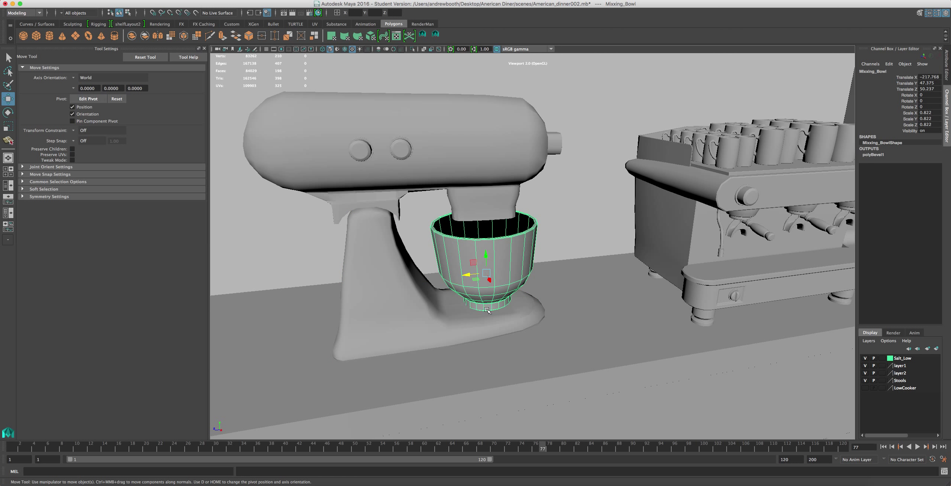
pyautogui.scroll(3, 488, 312)
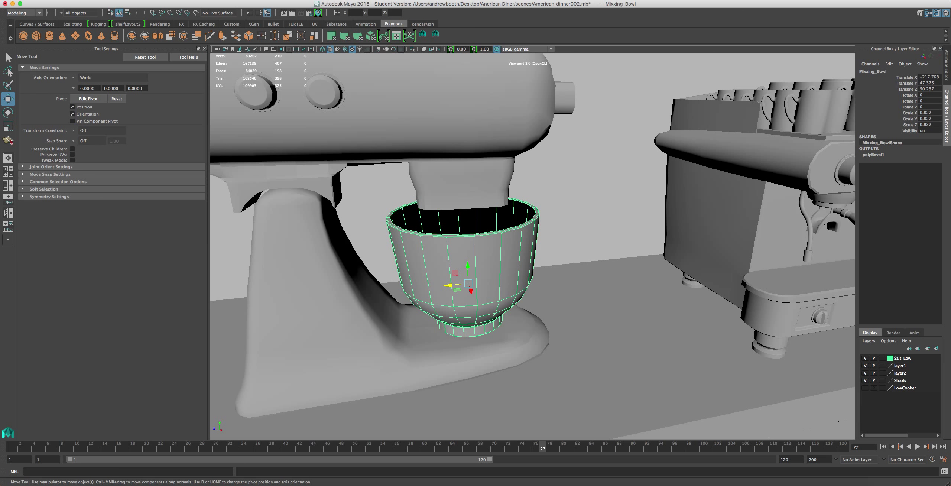
pyautogui.moveTo(0, 112); pyautogui.dragTo(335, 28)
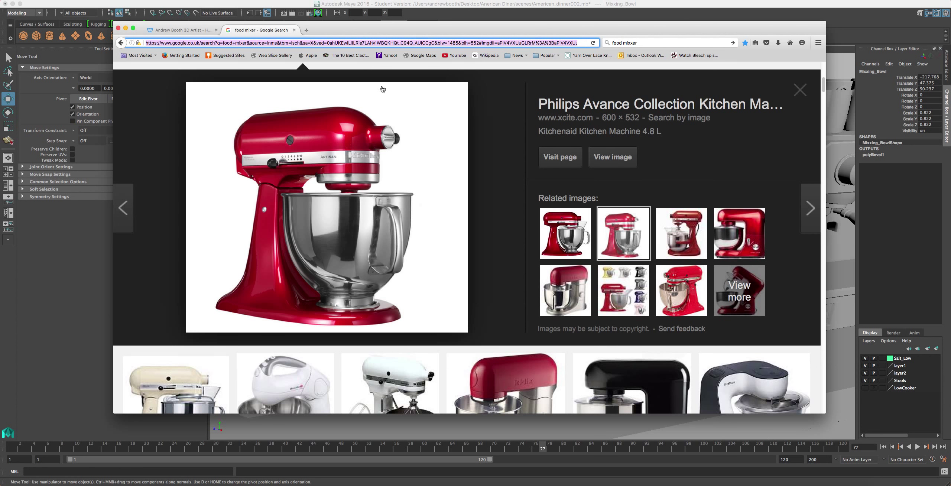
pyautogui.moveTo(374, 32); pyautogui.dragTo(0, 39)
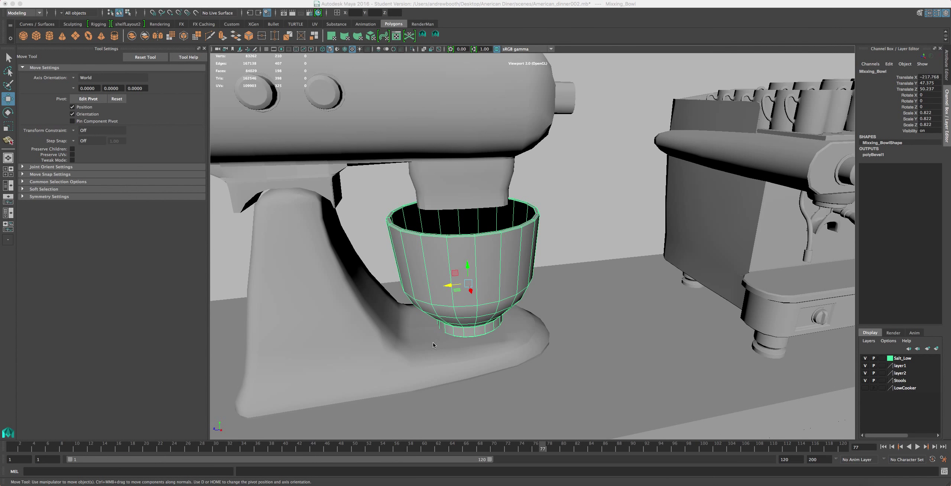
pyautogui.moveTo(0, 35); pyautogui.dragTo(501, 33)
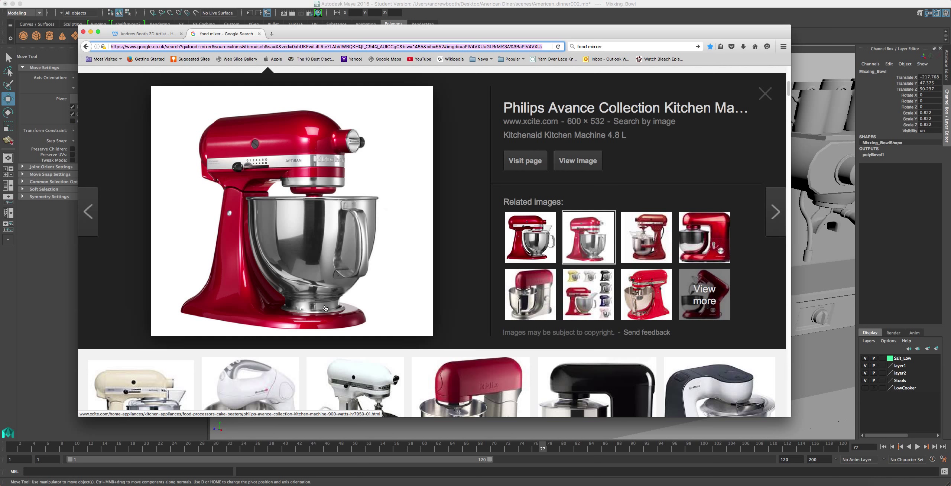
pyautogui.moveTo(364, 34); pyautogui.dragTo(0, 14)
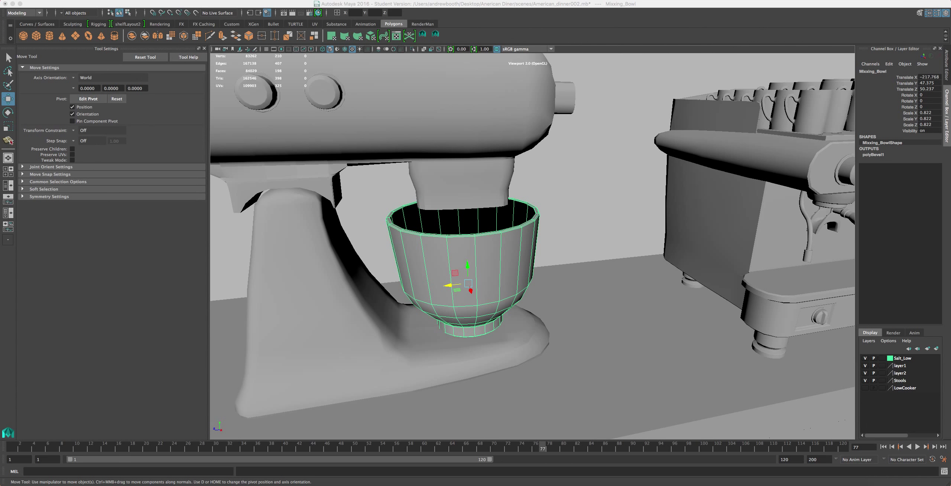
# Duplicate the mixing bowl, with the copy raised to about Y 47.9, and isolate the copy.
pyautogui.keyDown('alt'); pyautogui.moveTo(467, 323); pyautogui.dragTo(464, 227); pyautogui.keyUp('alt')
pyautogui.scroll(3, 467, 285)
pyautogui.hotkey('ctrl', 'd')
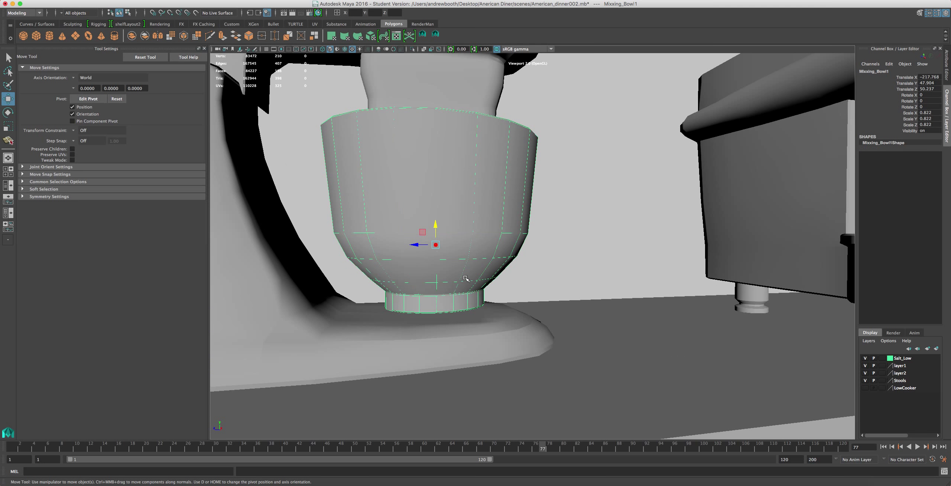
pyautogui.click(413, 50)
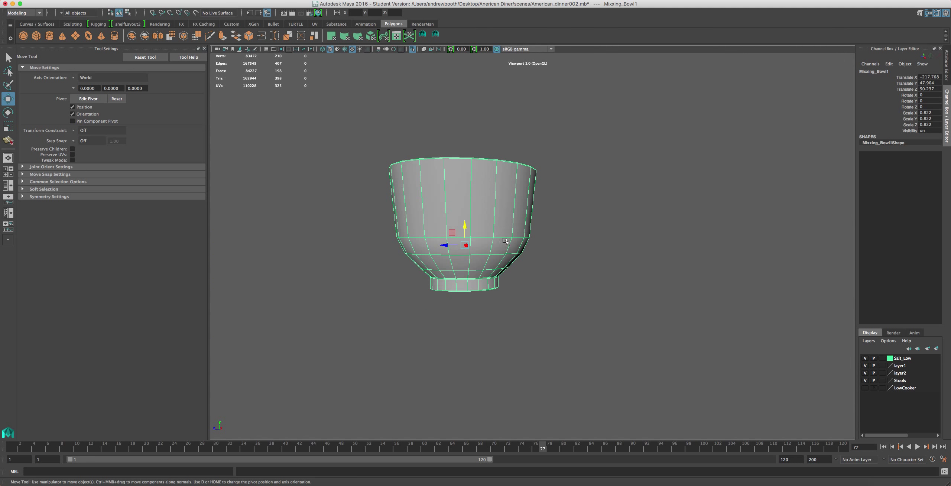
# Delete most of the wall faces of the bowl copy, keeping its foot ring.
pyautogui.moveTo(502, 245); pyautogui.dragTo(498, 267, button='right')
pyautogui.moveTo(584, 138); pyautogui.dragTo(314, 282)
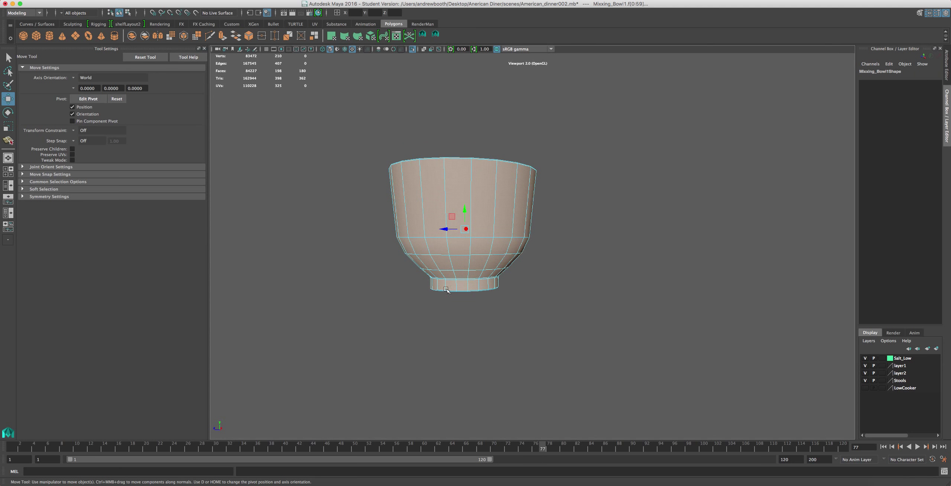
pyautogui.moveTo(521, 307); pyautogui.dragTo(394, 302)
pyautogui.moveTo(613, 116); pyautogui.dragTo(529, 297)
pyautogui.press('Delete')
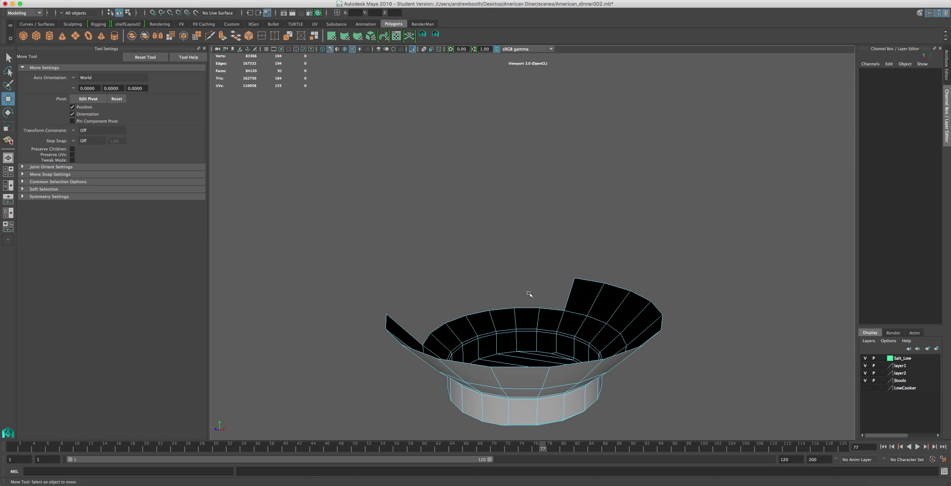
# Delete the remaining flared face rows above the foot so that only the foot ring is left.
pyautogui.click(580, 300)
pyautogui.keyDown('shift'); pyautogui.doubleClick(607, 302); pyautogui.keyUp('shift')
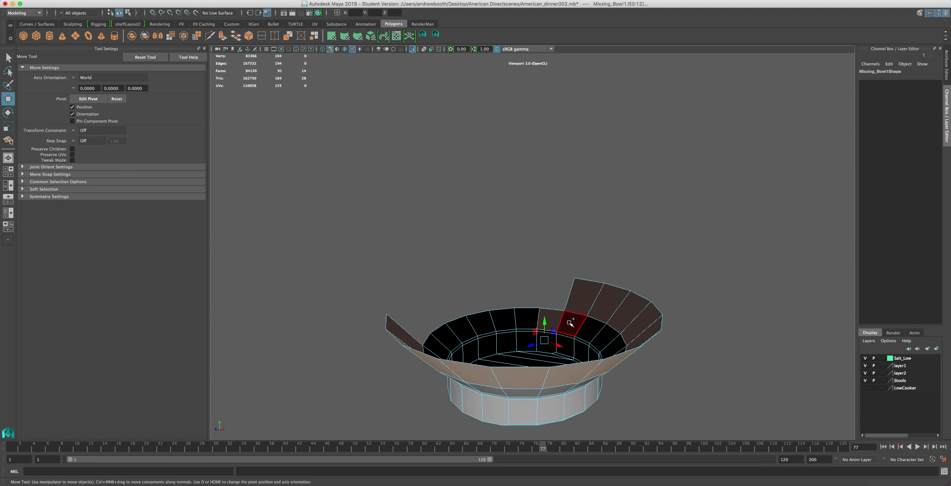
pyautogui.keyDown('shift'); pyautogui.doubleClick(570, 324); pyautogui.keyUp('shift')
pyautogui.keyDown('shift'); pyautogui.click(571, 335); pyautogui.keyUp('shift')
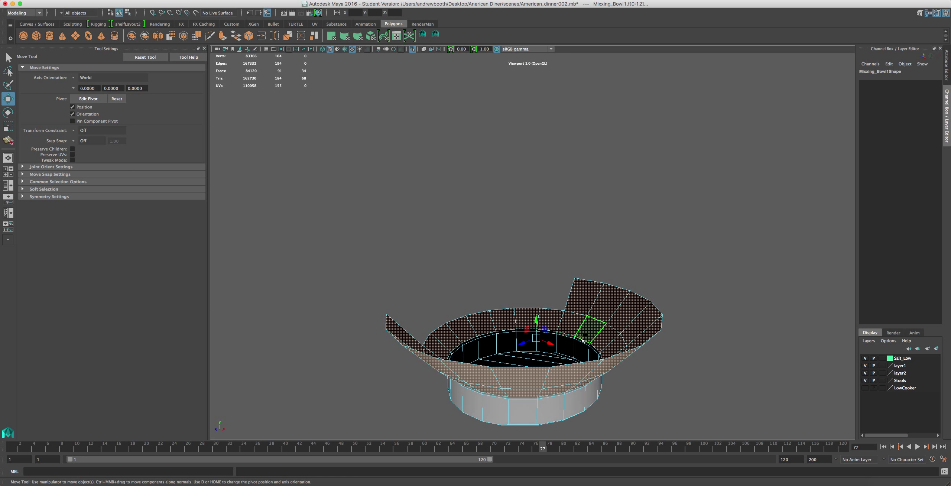
pyautogui.press('Delete')
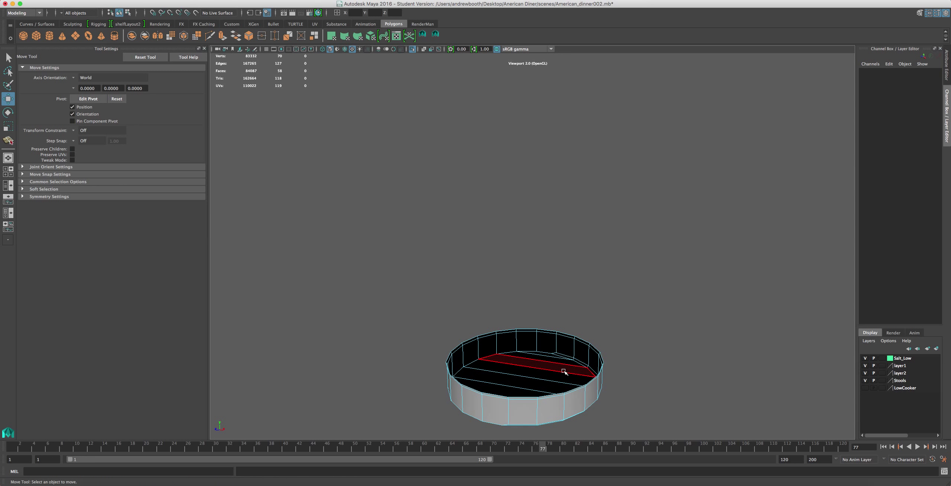
# Split the underside face of the foot ring to complete the edge loop just inside its bottom rim.
pyautogui.scroll(3, 566, 367)
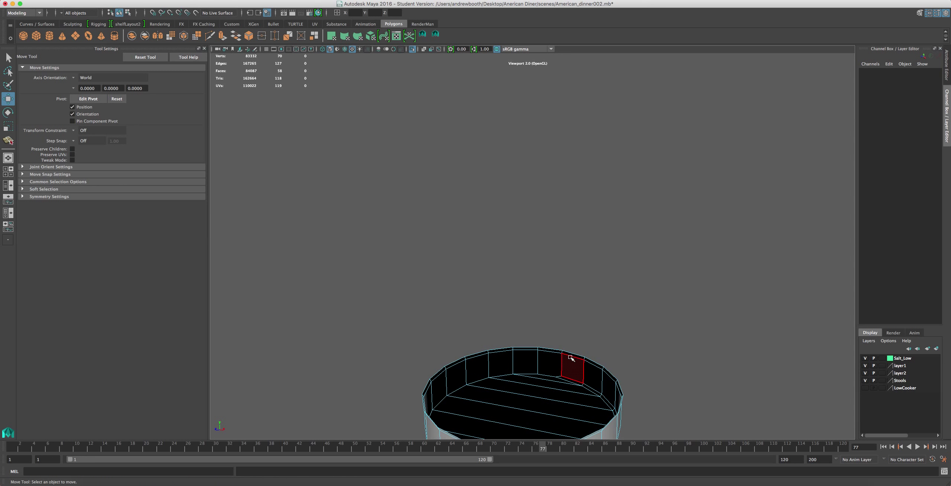
pyautogui.keyDown('alt'); pyautogui.moveTo(571, 358); pyautogui.dragTo(592, 292); pyautogui.keyUp('alt')
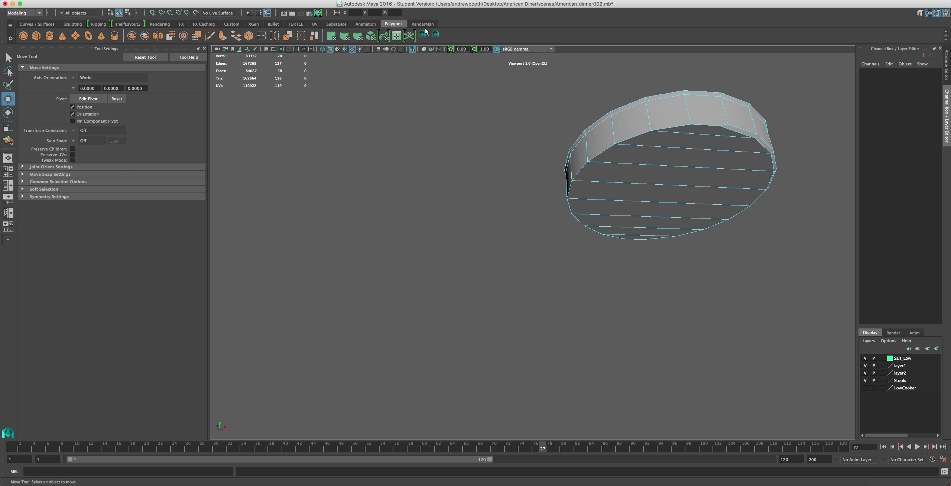
pyautogui.press('y')
pyautogui.keyDown('alt'); pyautogui.moveTo(712, 134); pyautogui.dragTo(694, 187); pyautogui.keyUp('alt')
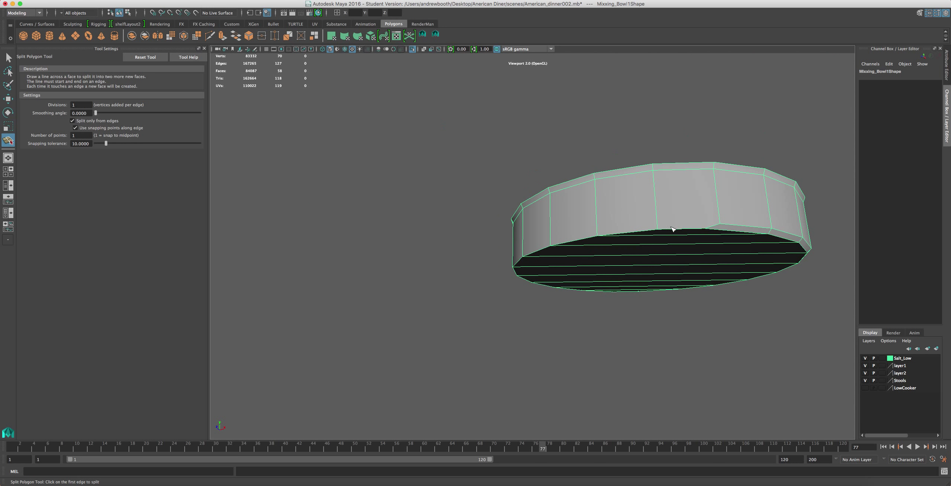
pyautogui.click(721, 219)
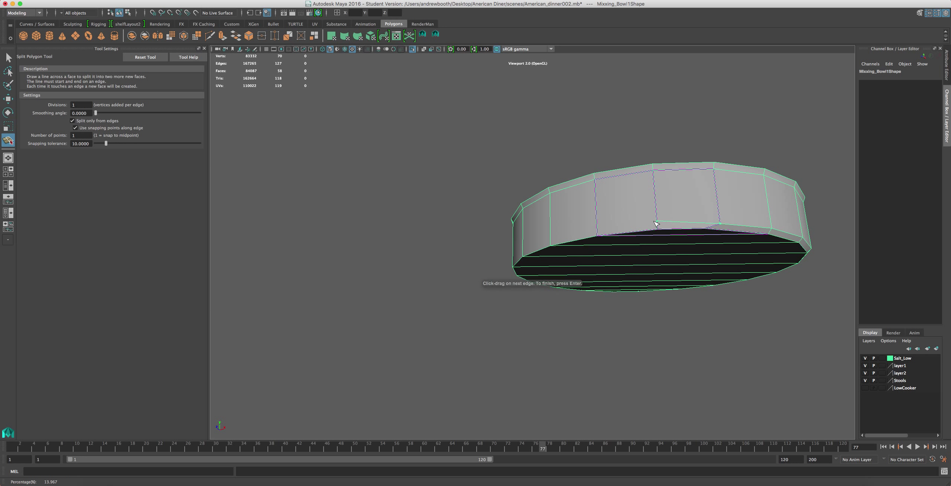
pyautogui.moveTo(656, 225)
pyautogui.keyDown('alt'); pyautogui.mouseDown()
pyautogui.moveTo(652, 166)
pyautogui.moveTo(658, 223)
pyautogui.mouseUp(); pyautogui.keyUp('alt')
pyautogui.hotkey('ctrl', 'z')
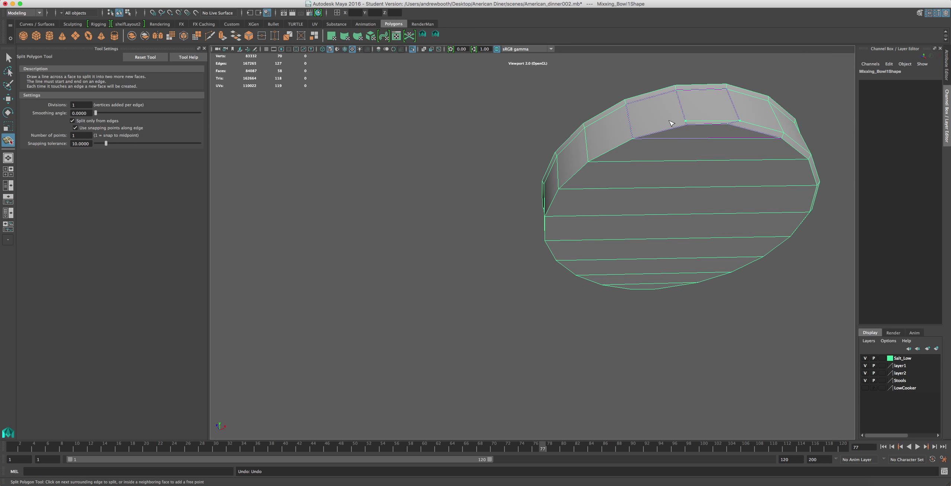
pyautogui.click(671, 124)
pyautogui.press('Return')
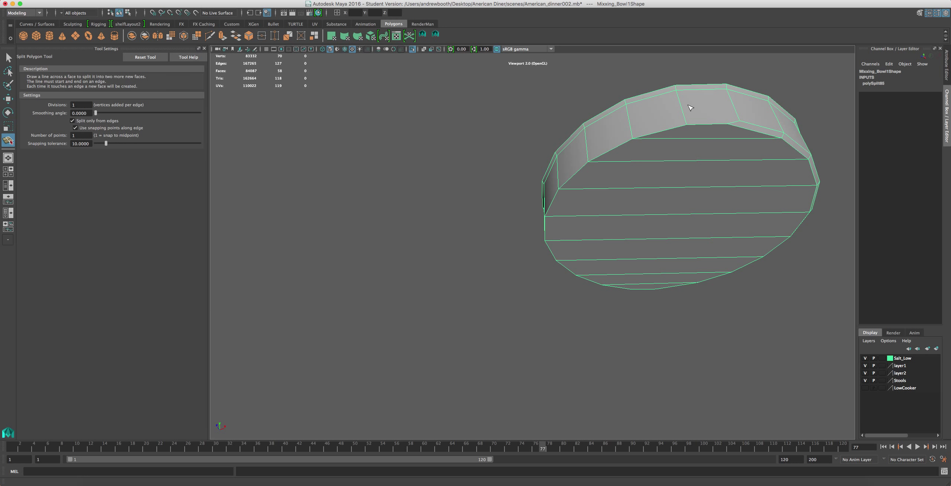
# Delete the extra edge loop near the foot ring's bottom rim along with its leftover vertices.
pyautogui.press('w')
pyautogui.moveTo(754, 126); pyautogui.dragTo(748, 105, button='right')
pyautogui.doubleClick(747, 124)
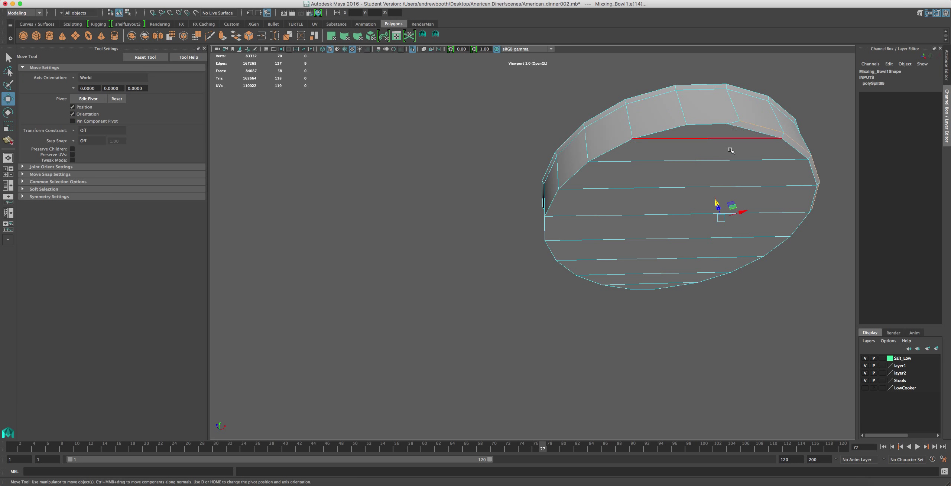
pyautogui.scroll(-4, 721, 172)
pyautogui.press('Delete')
pyautogui.moveTo(609, 222); pyautogui.dragTo(599, 215, button='right')
pyautogui.moveTo(698, 175); pyautogui.dragTo(459, 382)
pyautogui.press('Delete')
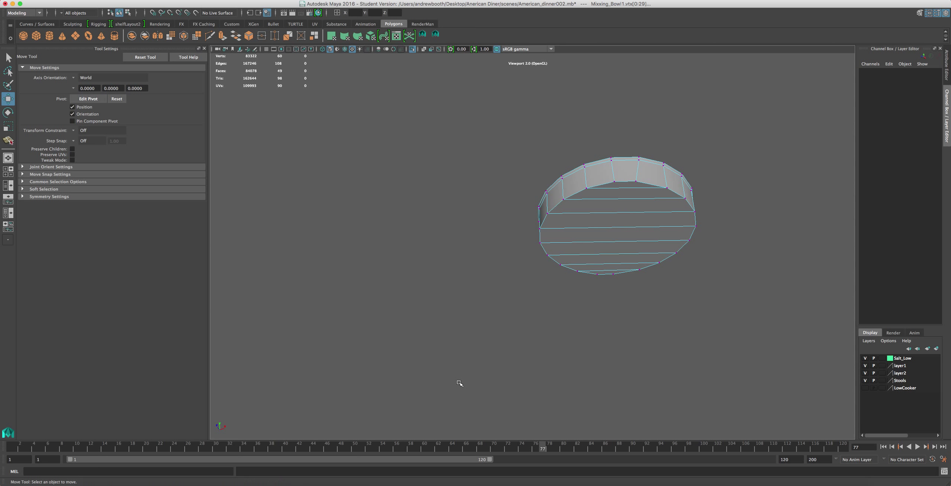
# Bevel the full loop of edges around the foot ring's bottom rim.
pyautogui.keyDown('alt'); pyautogui.moveTo(548, 253); pyautogui.dragTo(517, 260); pyautogui.keyUp('alt')
pyautogui.moveTo(518, 249); pyautogui.dragTo(517, 229, button='right')
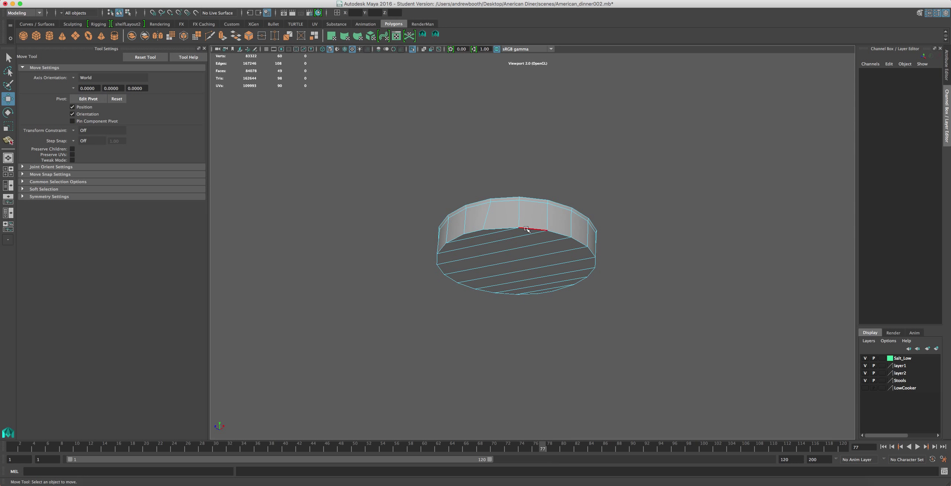
pyautogui.click(526, 229)
pyautogui.keyDown('alt'); pyautogui.moveTo(384, 298); pyautogui.dragTo(433, 238); pyautogui.keyUp('alt')
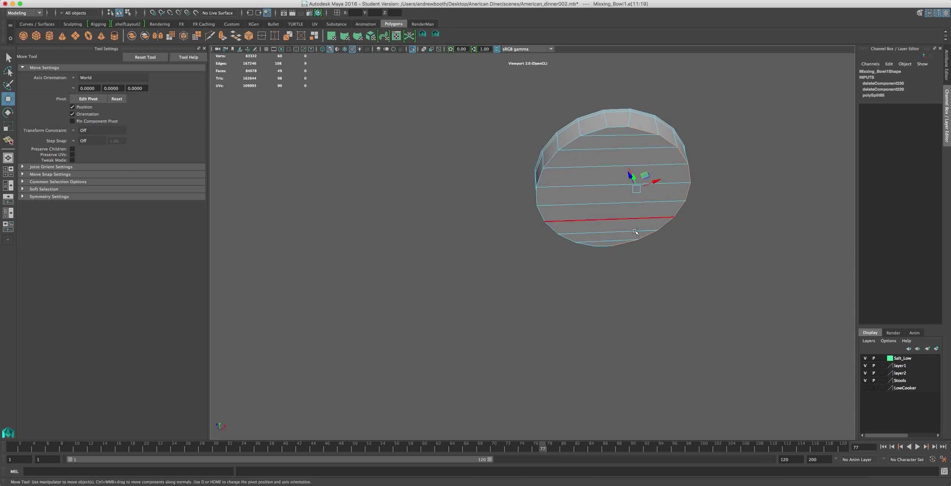
pyautogui.keyDown('shift'); pyautogui.doubleClick(592, 131); pyautogui.keyUp('shift')
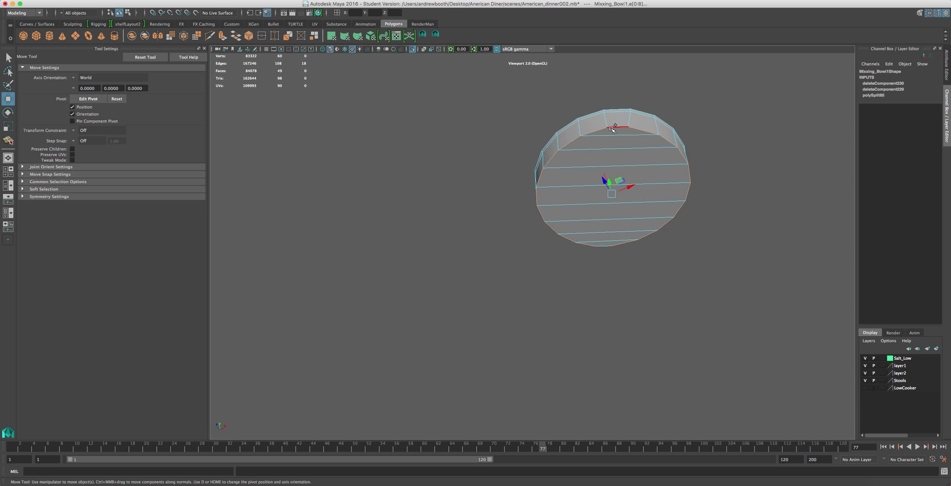
pyautogui.keyDown('shift'); pyautogui.click(603, 245); pyautogui.keyUp('shift')
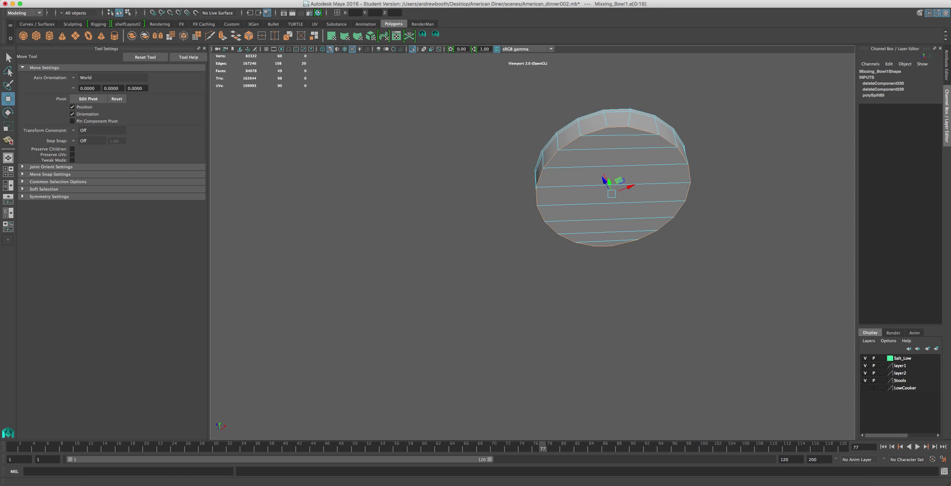
pyautogui.click(287, 1)
pyautogui.moveTo(255, 1)
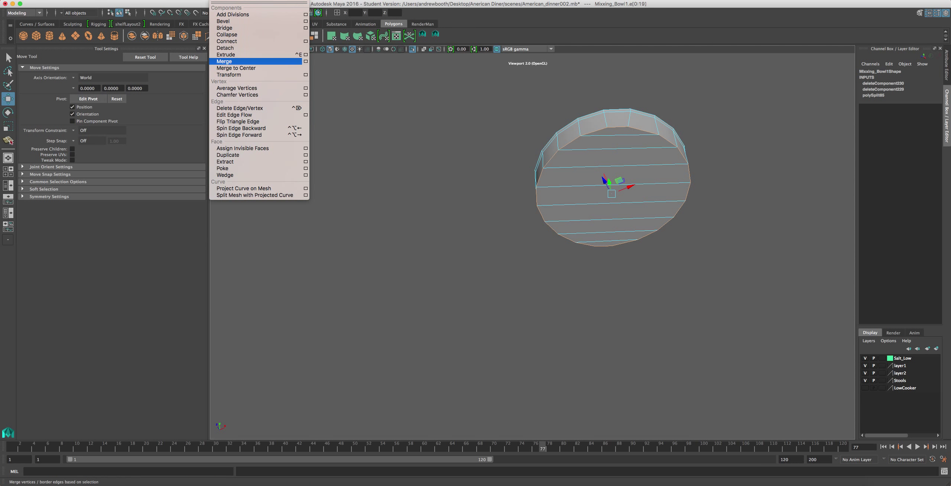
pyautogui.click(257, 25)
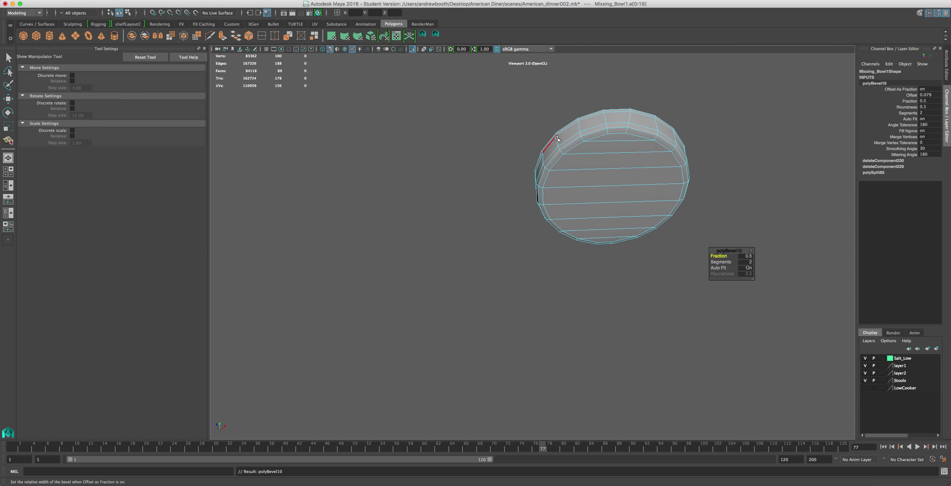
# Set the foot ring's bevel to 1 segment with a fraction of 0.25.
pyautogui.click(747, 262)
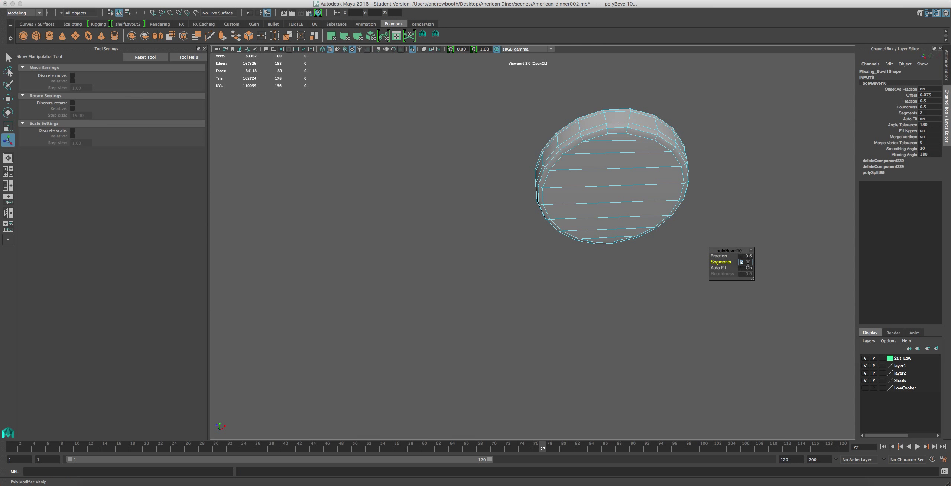
pyautogui.write('1')
pyautogui.press('Return')
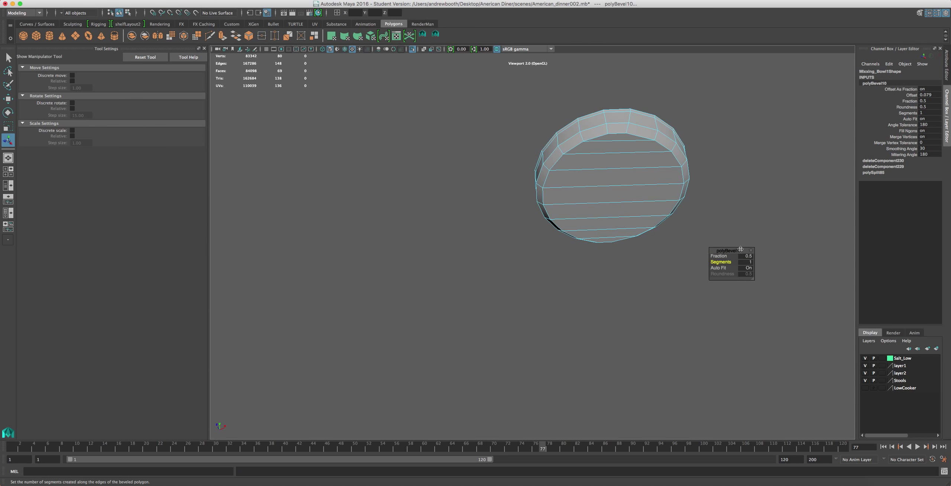
pyautogui.click(747, 256)
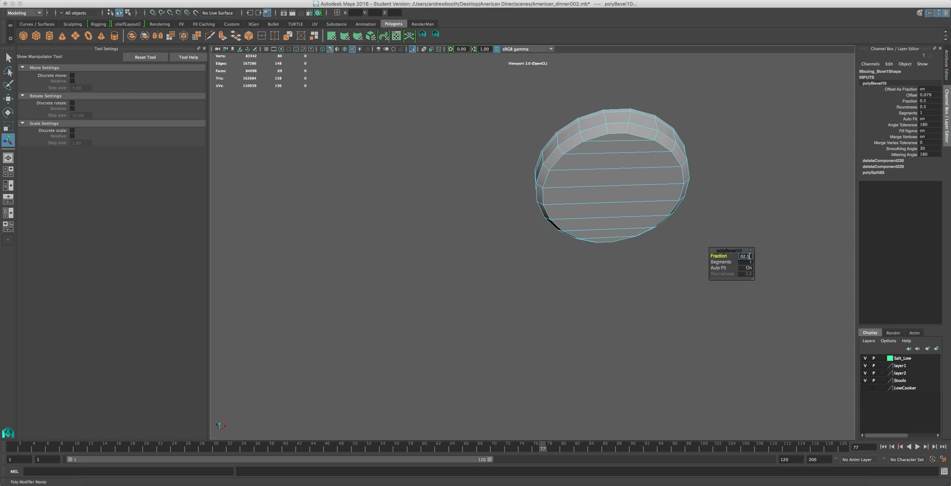
pyautogui.press('Return')
pyautogui.click(745, 256)
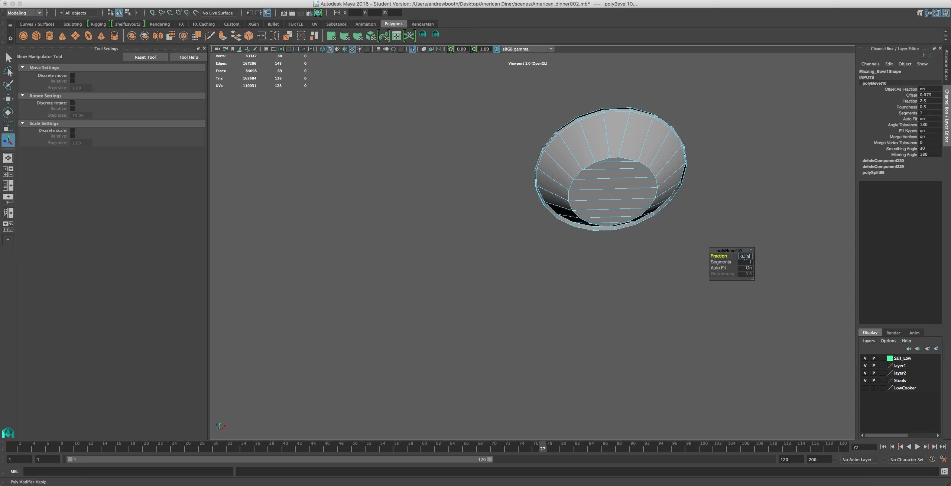
pyautogui.press('Return')
pyautogui.scroll(-2, 568, 234)
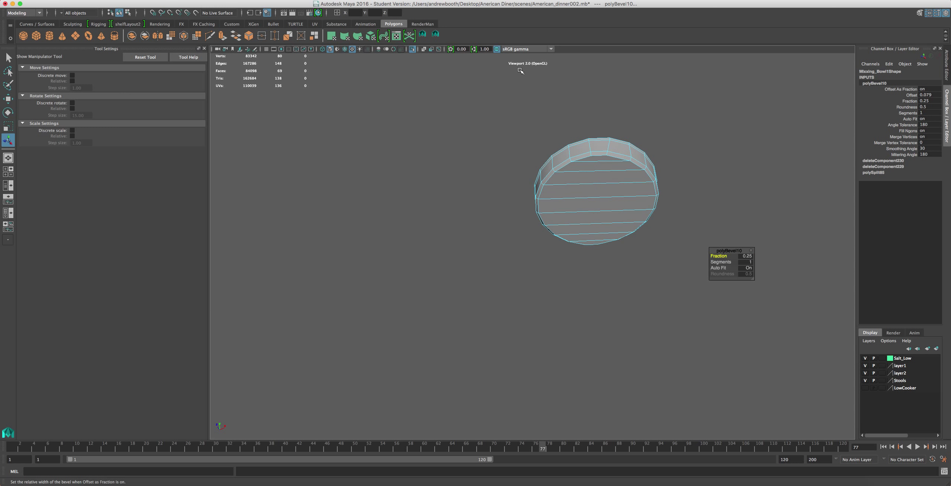
# Bring back the hidden scene, then select and isolate the original mixing bowl.
pyautogui.click(413, 49)
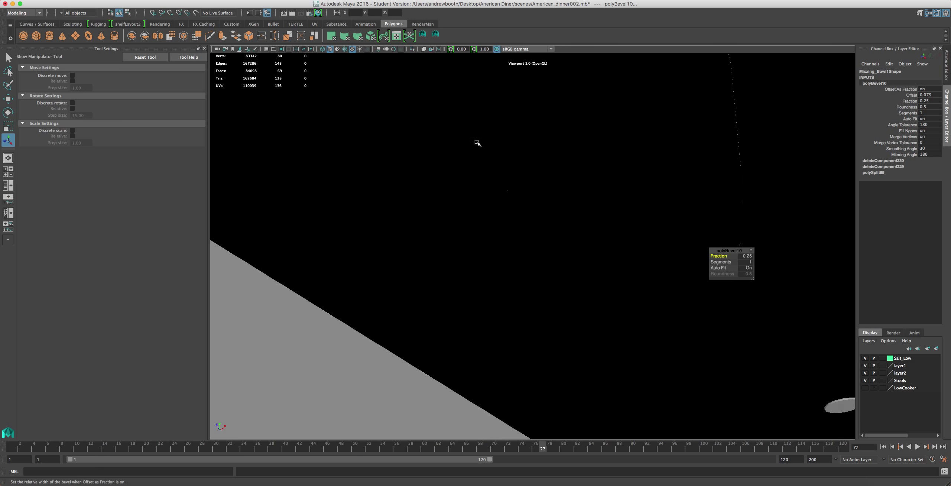
pyautogui.press('f')
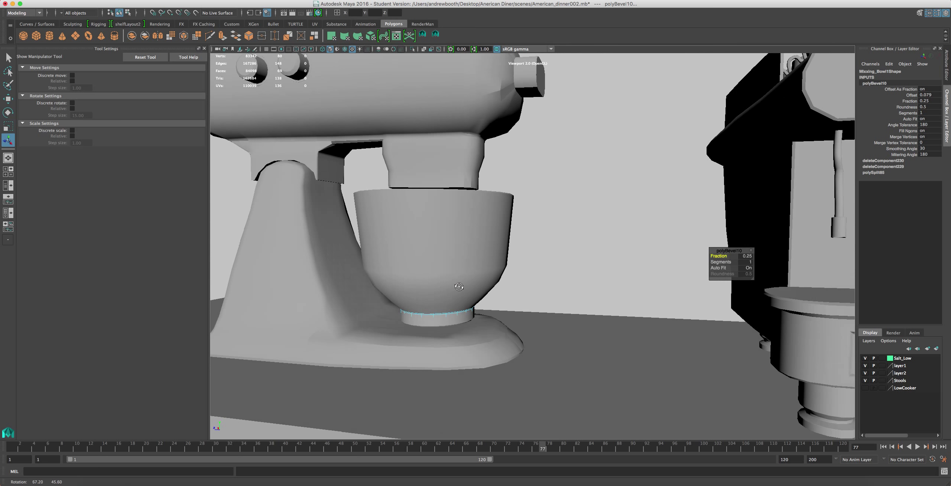
pyautogui.click(458, 226)
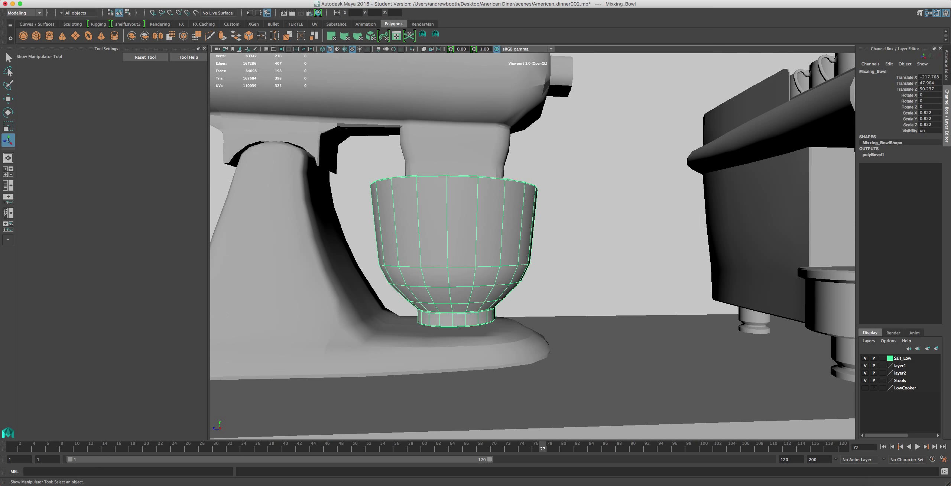
pyautogui.click(413, 49)
# Delete the extra edge loop near the bottom rim of the mixing bowl's foot, including its leftover vertices.
pyautogui.keyDown('alt'); pyautogui.moveTo(430, 180); pyautogui.dragTo(470, 148); pyautogui.keyUp('alt')
pyautogui.rightClick(520, 183)
pyautogui.click(519, 162)
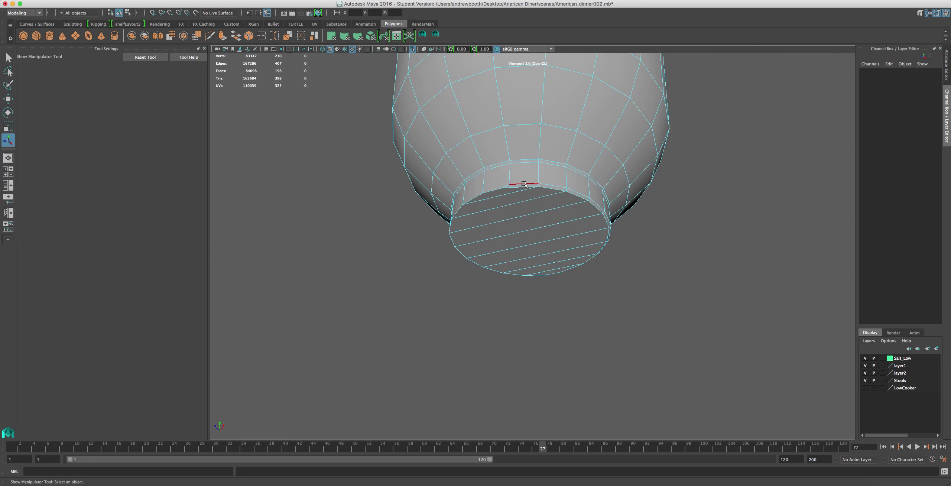
pyautogui.click(524, 185)
pyautogui.doubleClick(563, 185)
pyautogui.press('BackSpace')
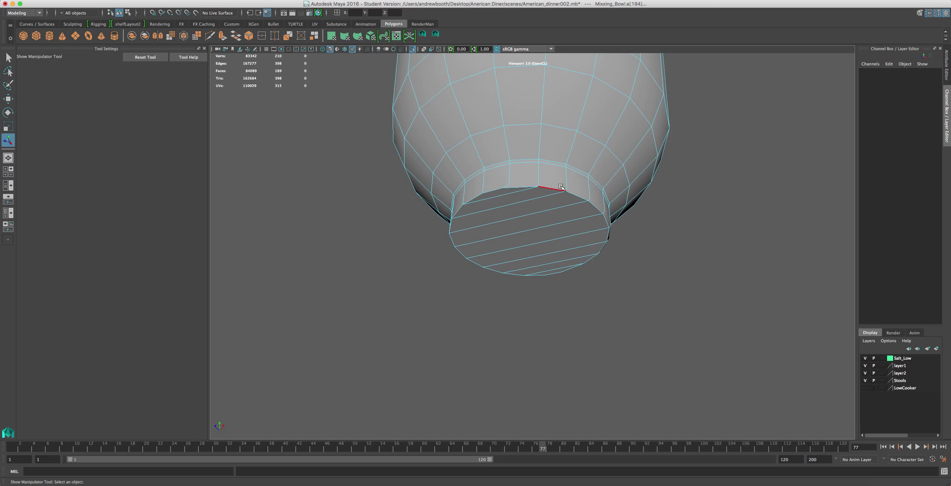
pyautogui.moveTo(552, 190); pyautogui.dragTo(517, 187, button='right')
pyautogui.scroll(-4, 624, 182)
pyautogui.moveTo(623, 182); pyautogui.dragTo(418, 347)
pyautogui.press('BackSpace')
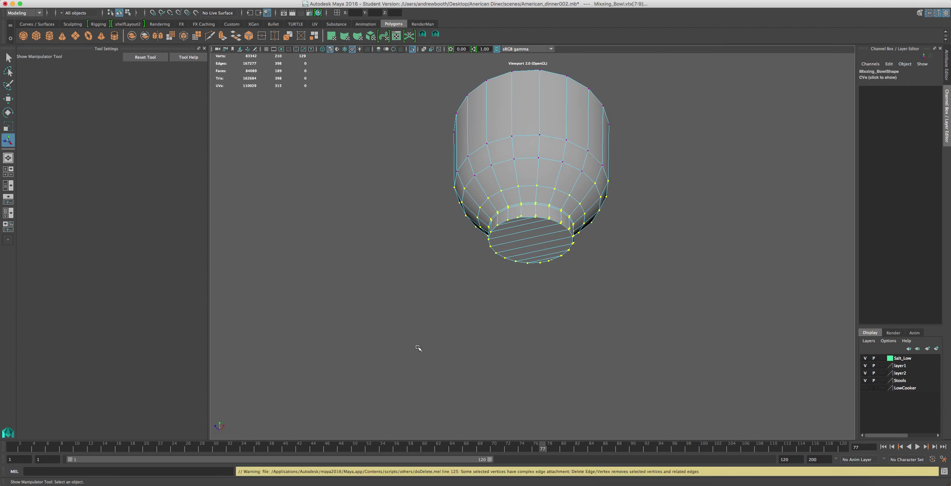
pyautogui.click(439, 337)
# Bevel the full loop of edges around the bottom rim of the mixing bowl's foot.
pyautogui.scroll(4, 559, 222)
pyautogui.rightClick(498, 189)
pyautogui.click(497, 168)
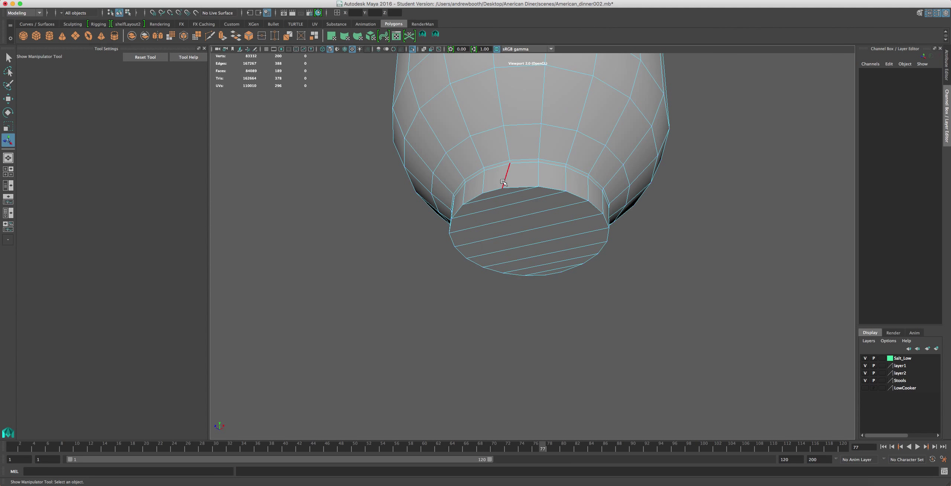
pyautogui.doubleClick(520, 187)
pyautogui.keyDown('shift'); pyautogui.doubleClick(476, 198); pyautogui.keyUp('shift')
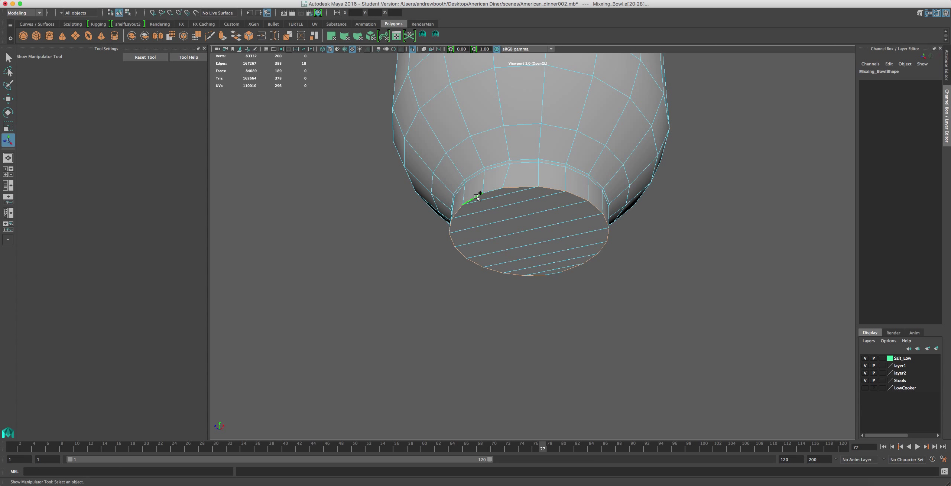
pyautogui.keyDown('shift'); pyautogui.click(477, 199); pyautogui.keyUp('shift')
pyautogui.hotkey('ctrl', 'b')
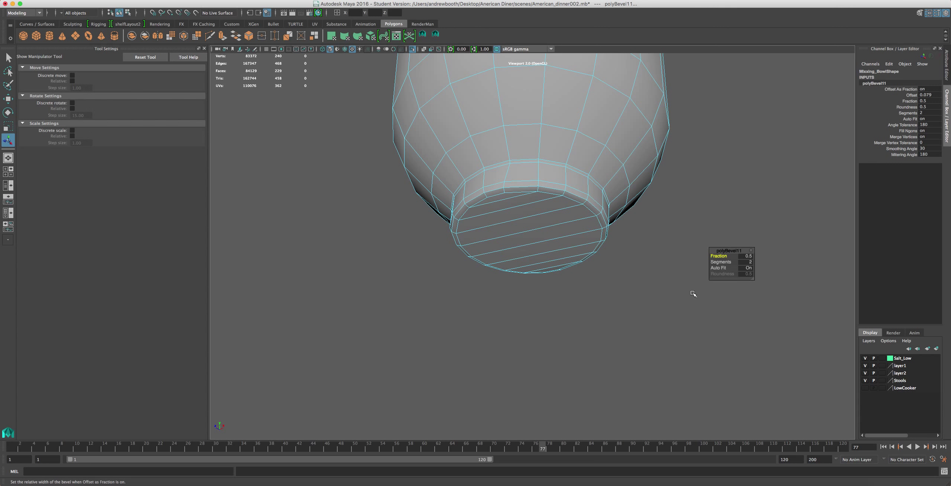
# Set the mixing bowl foot's bevel to 1 segment with a fraction of 0.15.
pyautogui.click(744, 263)
pyautogui.write('1')
pyautogui.press('Return')
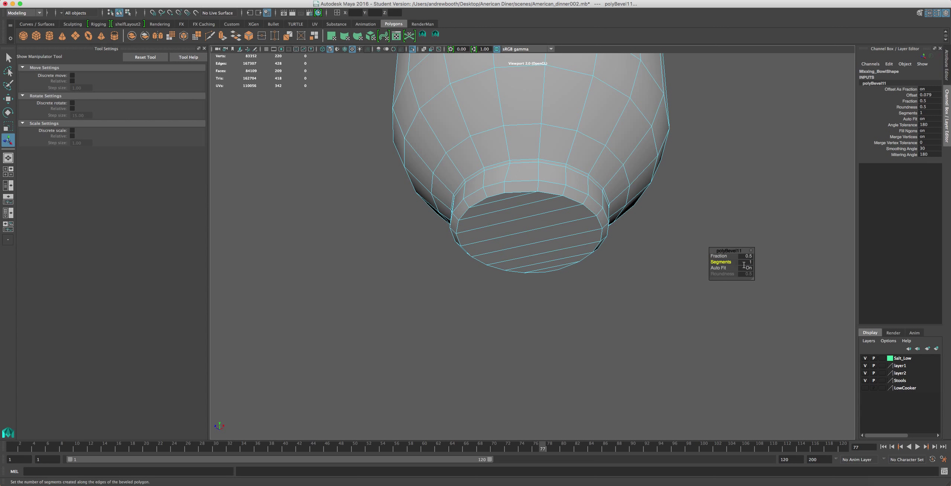
pyautogui.click(741, 256)
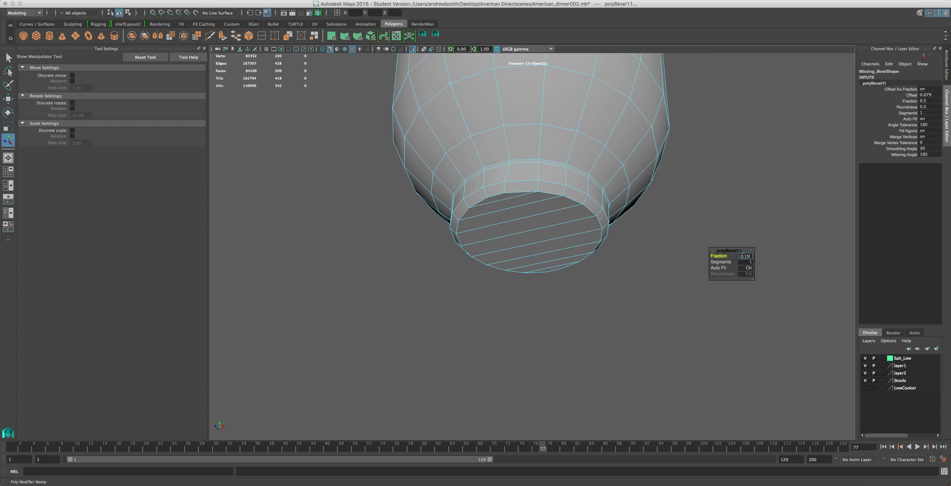
pyautogui.write('0.15')
pyautogui.press('Return')
pyautogui.scroll(-3, 591, 238)
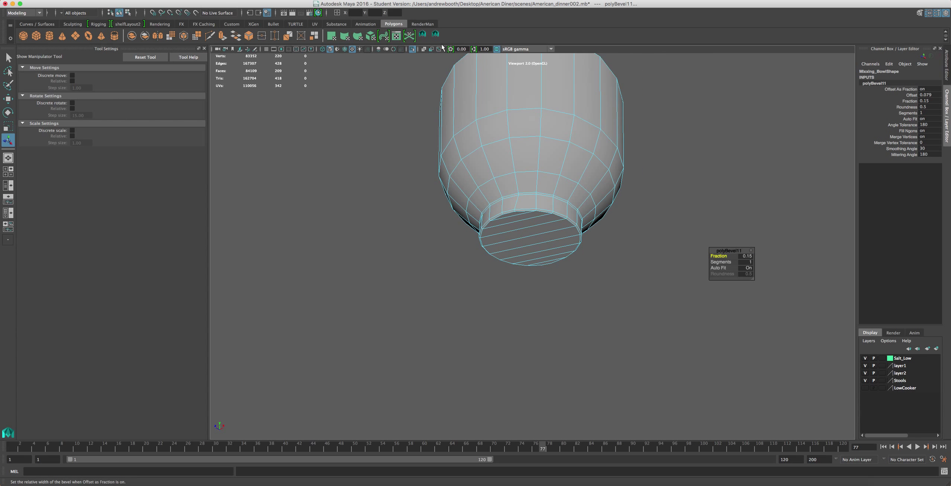
# Turn off isolation to show the whole mixer and return the bowl to object mode.
pyautogui.click(414, 49)
pyautogui.scroll(-5, 595, 270)
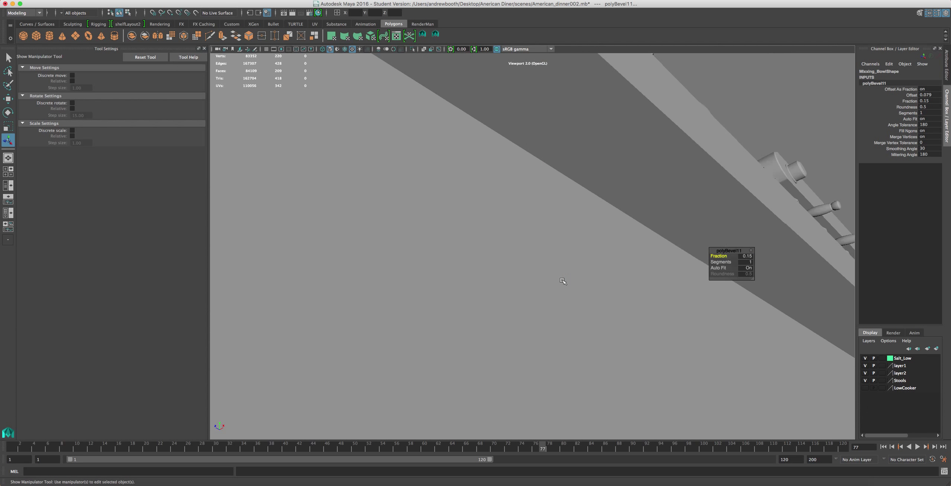
pyautogui.keyDown('alt'); pyautogui.moveTo(594, 270); pyautogui.dragTo(480, 105); pyautogui.keyUp('alt')
pyautogui.scroll(5, 598, 325)
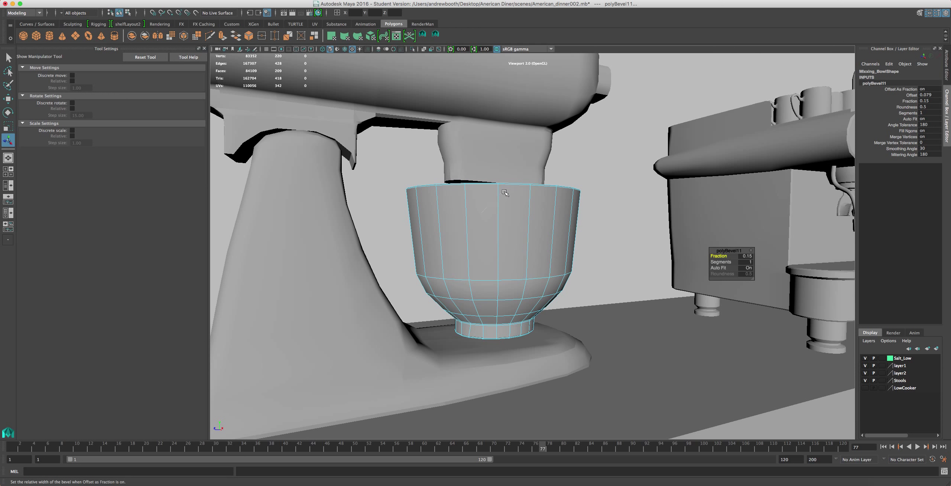
pyautogui.press('F8')
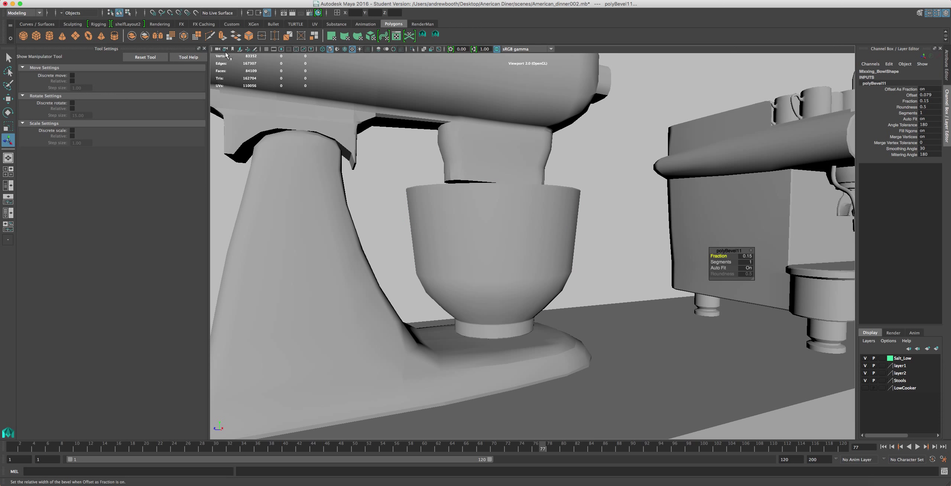
# Display the scene in wireframe and select the foot ring copy beneath the mixing bowl.
pyautogui.click(322, 49)
pyautogui.scroll(5, 399, 191)
pyautogui.keyDown('alt'); pyautogui.moveTo(399, 191); pyautogui.dragTo(473, 221, button='right'); pyautogui.keyUp('alt')
pyautogui.click(515, 338)
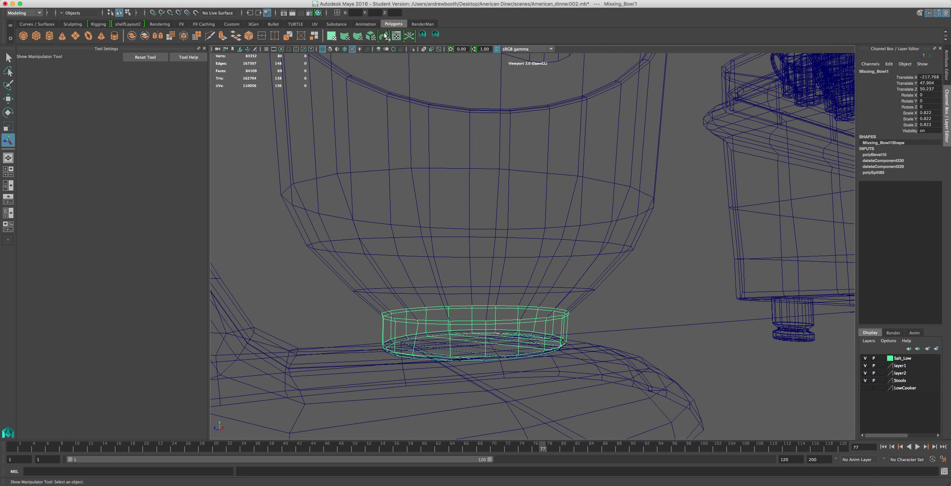
# Check the foot ring in isolation, then show the whole mixer again in shaded display.
pyautogui.click(412, 49)
pyautogui.keyDown('alt'); pyautogui.moveTo(413, 59); pyautogui.dragTo(433, 139); pyautogui.keyUp('alt')
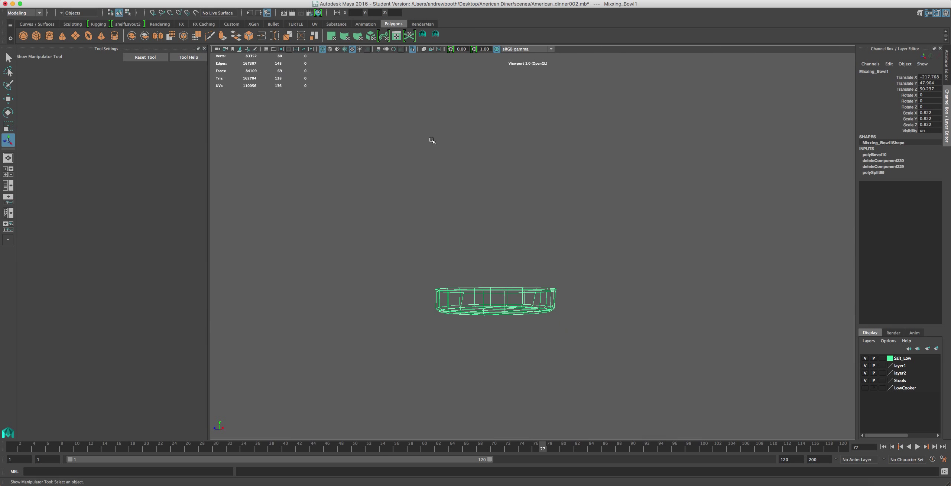
pyautogui.click(413, 49)
pyautogui.keyDown('alt'); pyautogui.moveTo(417, 111); pyautogui.dragTo(425, 174, button='right'); pyautogui.keyUp('alt')
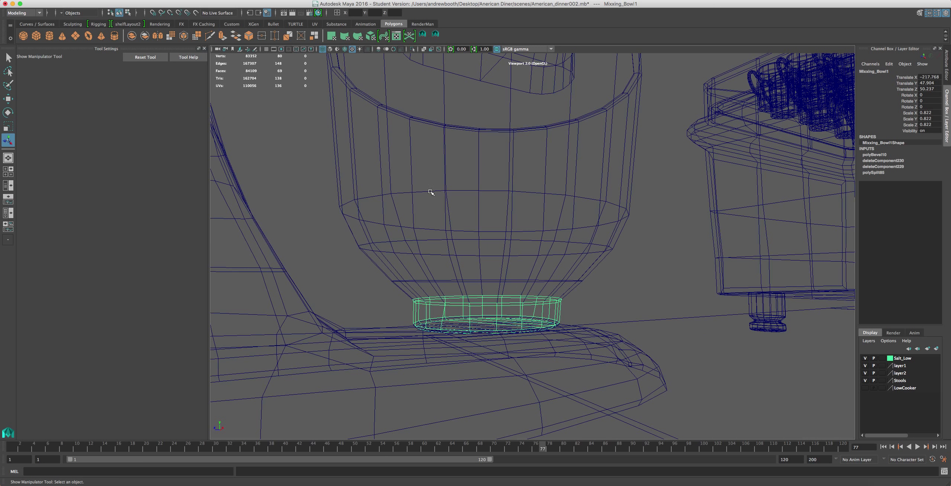
pyautogui.keyDown('alt'); pyautogui.moveTo(431, 190); pyautogui.dragTo(427, 220); pyautogui.keyUp('alt')
pyautogui.click(330, 49)
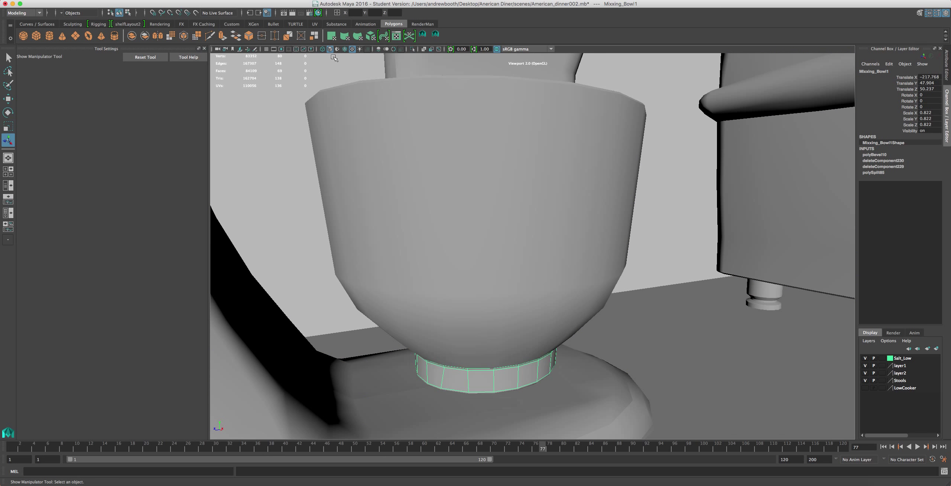
# Try rotating the foot ring copy 180 degrees about the Y axis.
pyautogui.press('e')
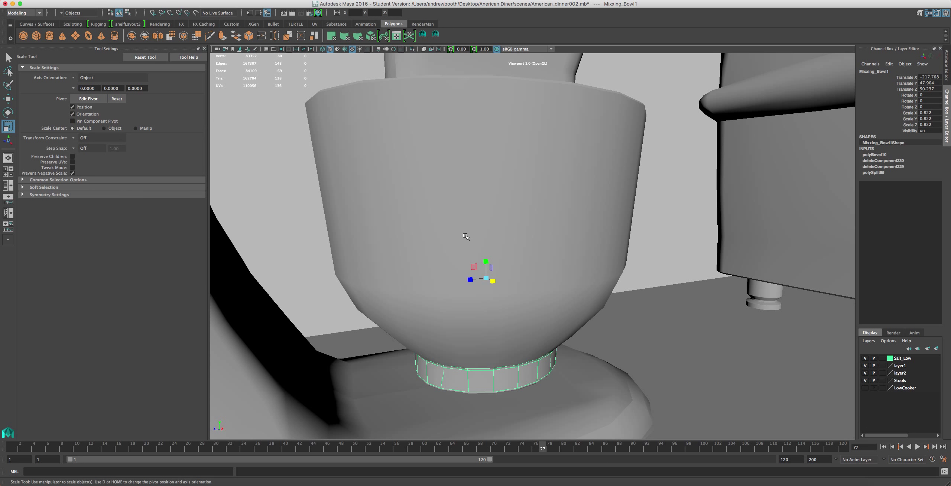
pyautogui.doubleClick(926, 101)
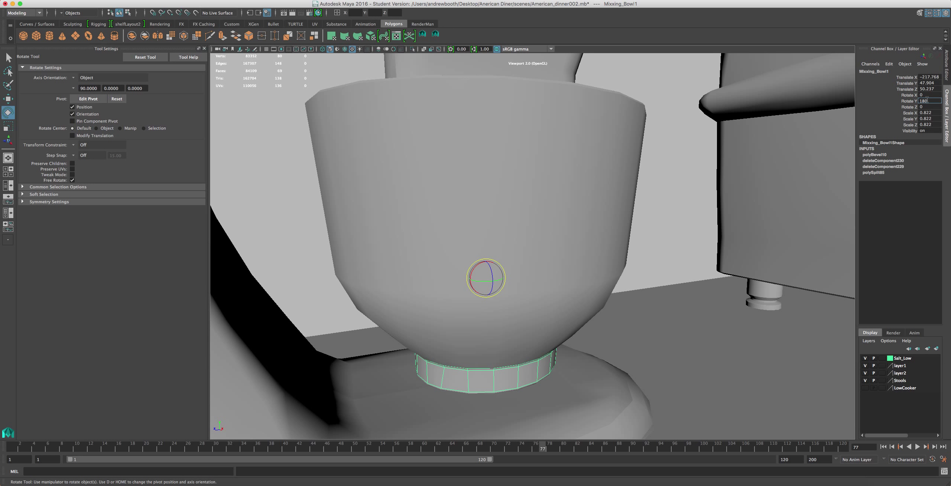
pyautogui.press('Return')
# Move the foot ring copy along X to about -208.518, clear of the bowl's foot.
pyautogui.press('w')
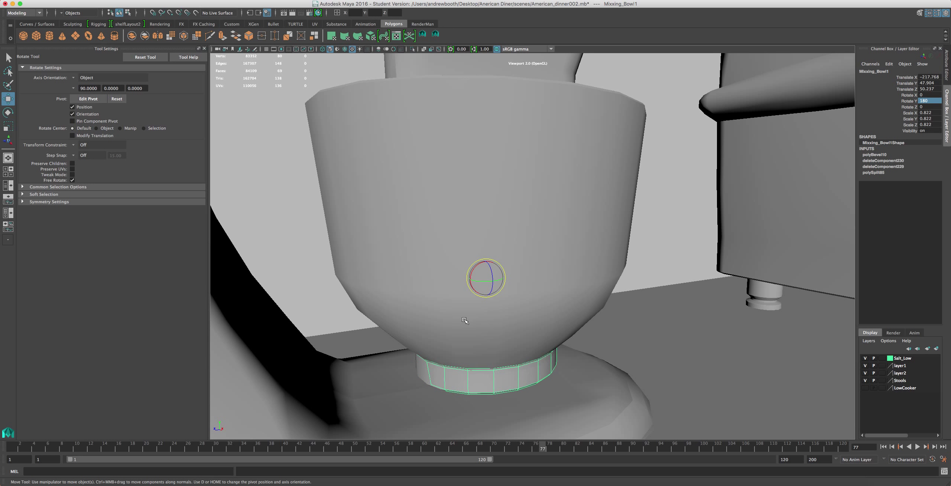
pyautogui.moveTo(489, 284); pyautogui.dragTo(520, 319)
pyautogui.press('z')
pyautogui.moveTo(498, 281); pyautogui.dragTo(589, 323)
pyautogui.scroll(-2, 592, 324)
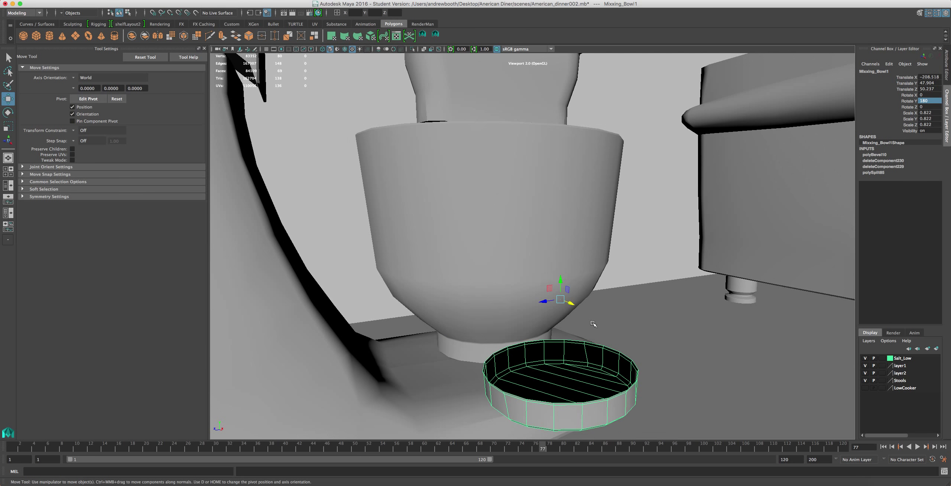
# Reset the ring's Y rotation to 0 and set its Z rotation to 180 to turn it upside down.
pyautogui.doubleClick(935, 100)
pyautogui.write('0')
pyautogui.press('Return')
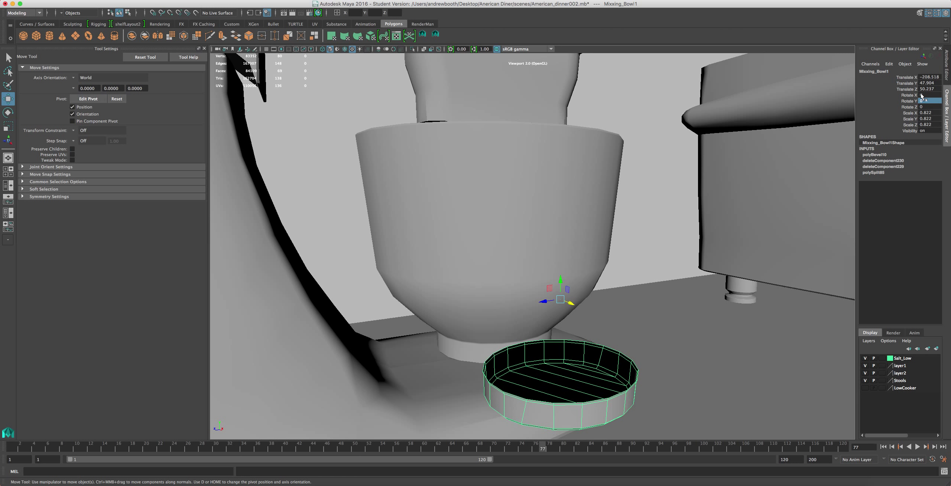
pyautogui.doubleClick(934, 106)
pyautogui.press('Return')
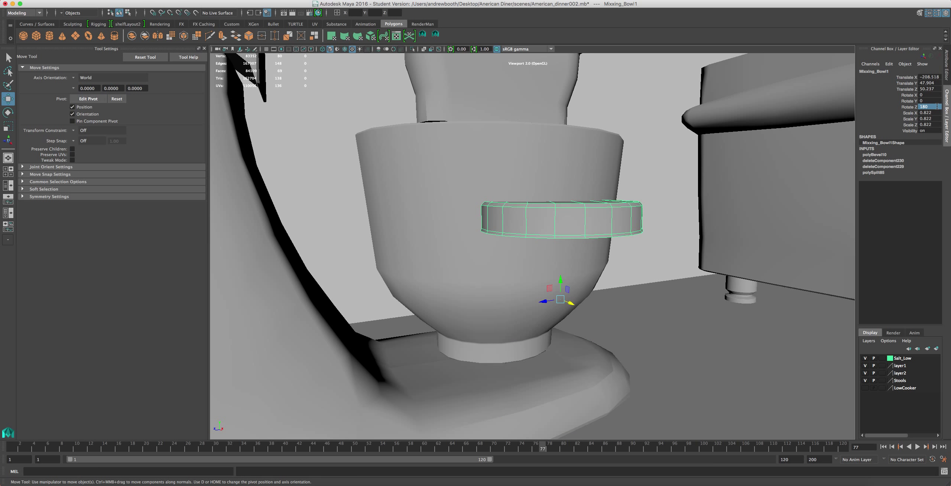
# Center the pivot of the flipped ring.
pyautogui.press('f')
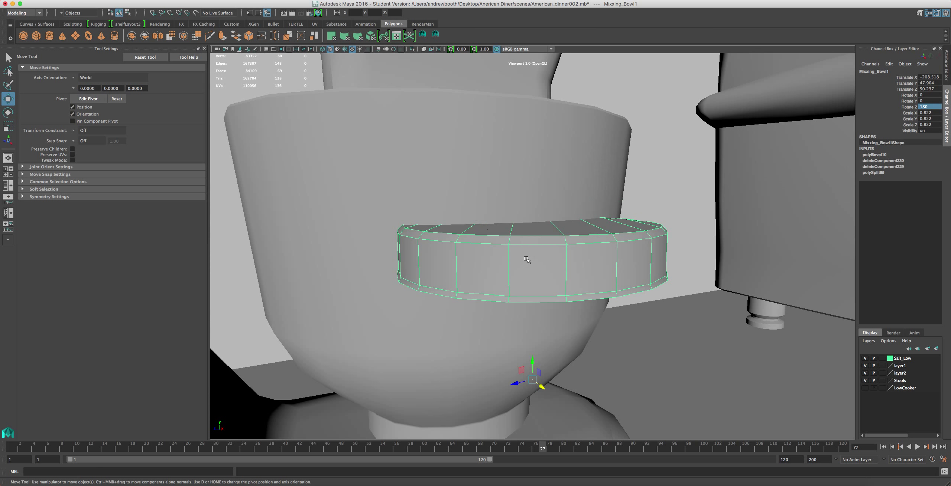
pyautogui.scroll(-5, 448, 200)
pyautogui.click(217, 0)
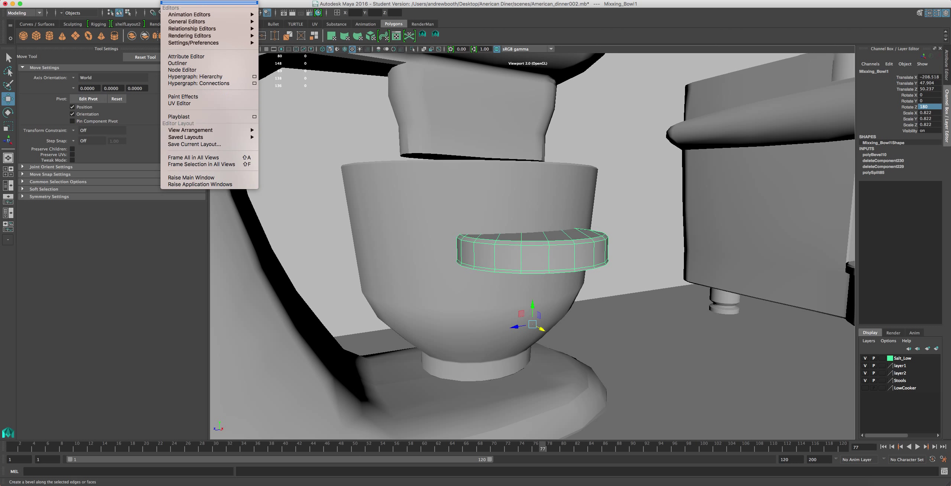
pyautogui.moveTo(149, 0)
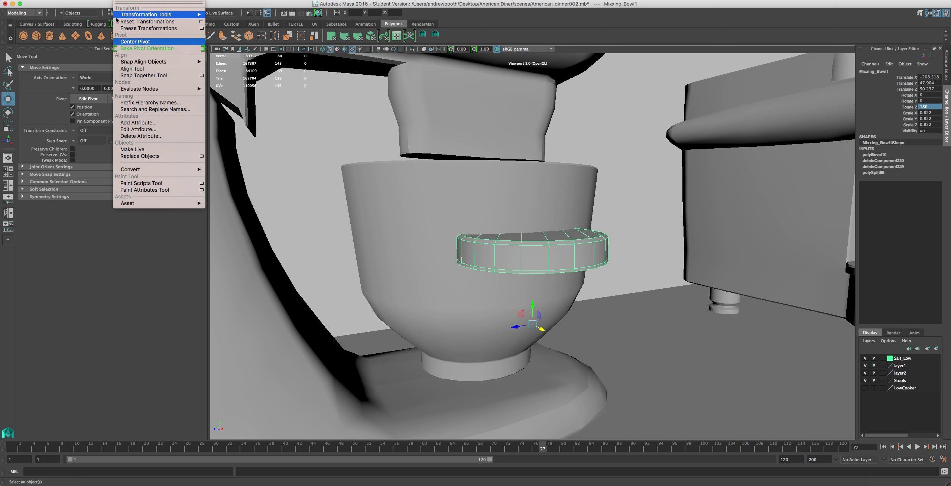
pyautogui.click(123, 41)
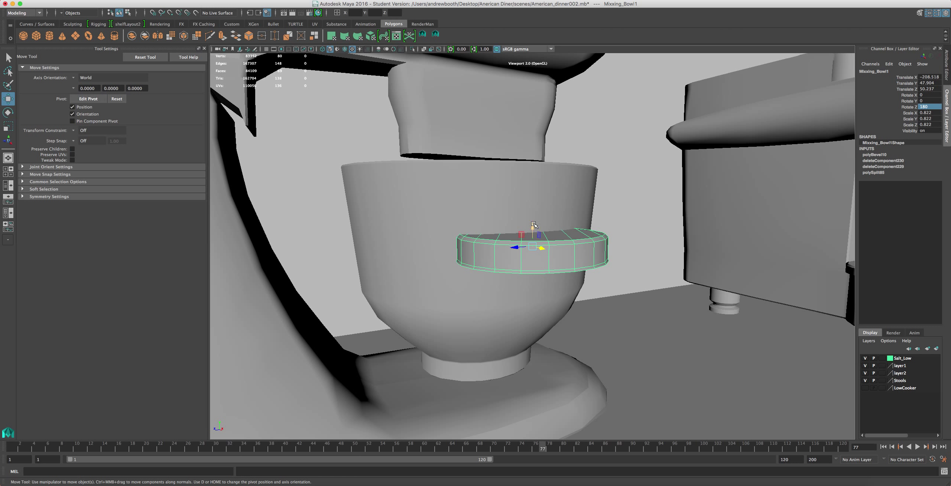
# Move the flipped ring down onto the mixer base under the bowl and raise the bowl slightly above it.
pyautogui.moveTo(533, 225); pyautogui.dragTo(500, 340)
pyautogui.scroll(-3, 562, 408)
pyautogui.scroll(3, 489, 351)
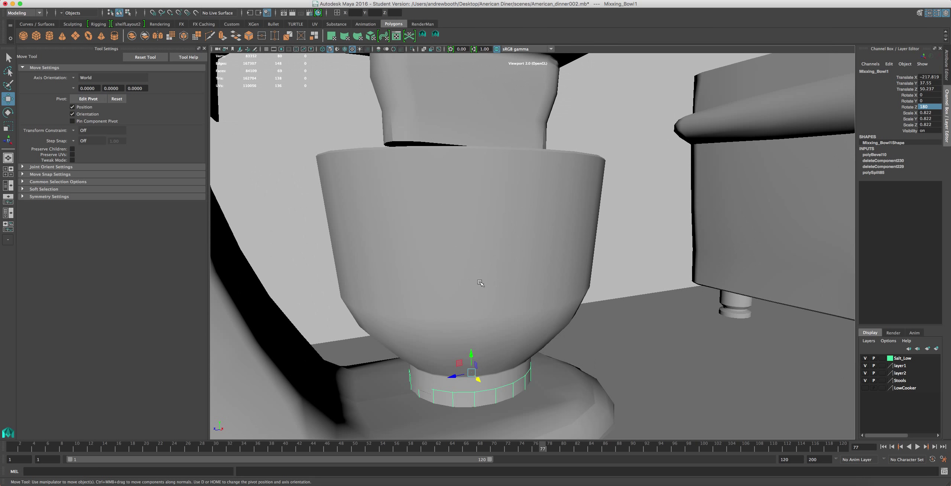
pyautogui.click(471, 226)
pyautogui.moveTo(471, 283); pyautogui.dragTo(471, 257)
# Scale the ring on the mixer base to about 1.461 in X and Z and 0.631 in Y.
pyautogui.click(486, 386)
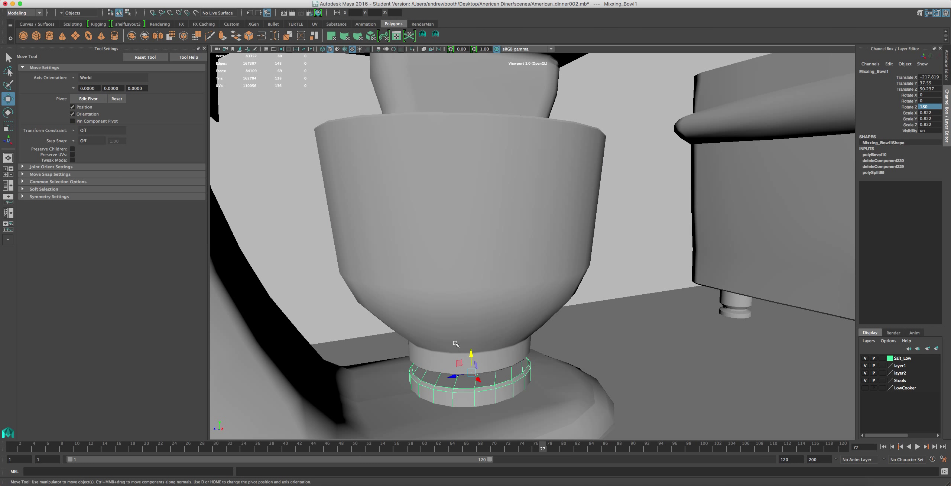
pyautogui.press('r')
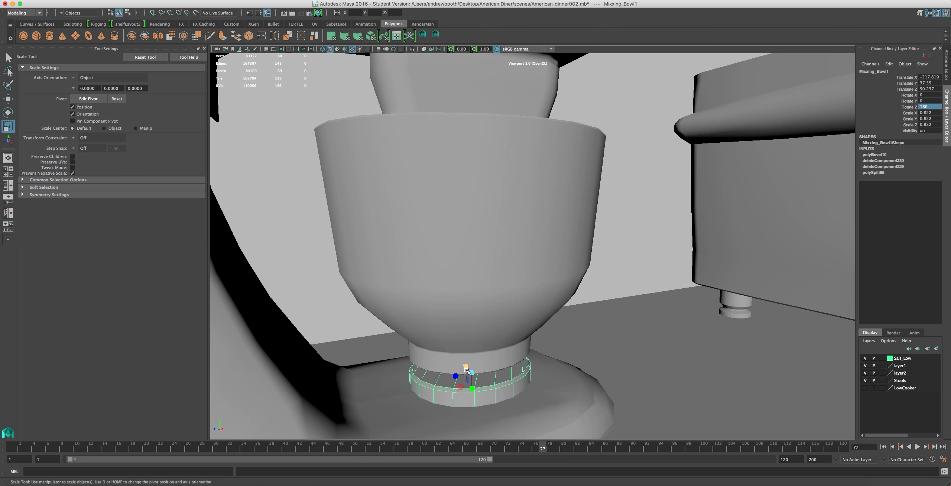
pyautogui.moveTo(471, 373); pyautogui.dragTo(529, 353)
pyautogui.moveTo(505, 388); pyautogui.dragTo(511, 387)
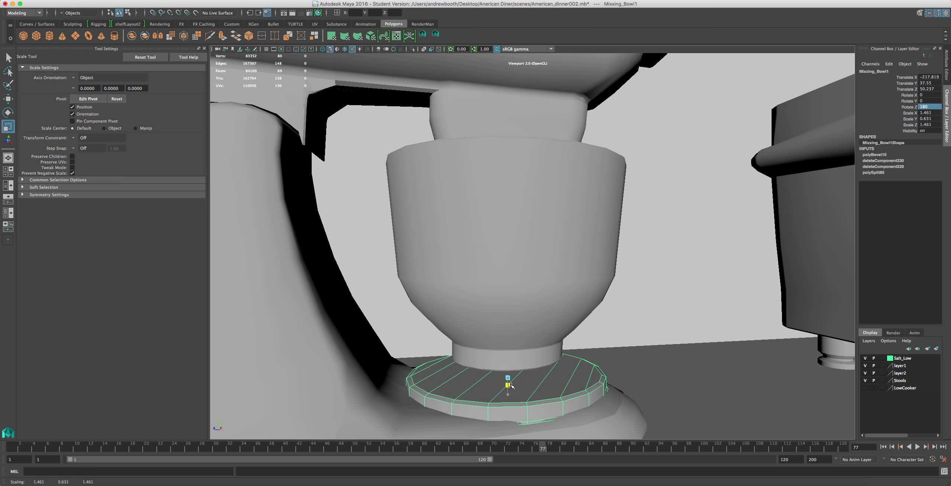
# Reduce the ring's scale to about 1.325 in X and Z and 0.572 in Y, and shift it to about -217.25 in X.
pyautogui.press('w')
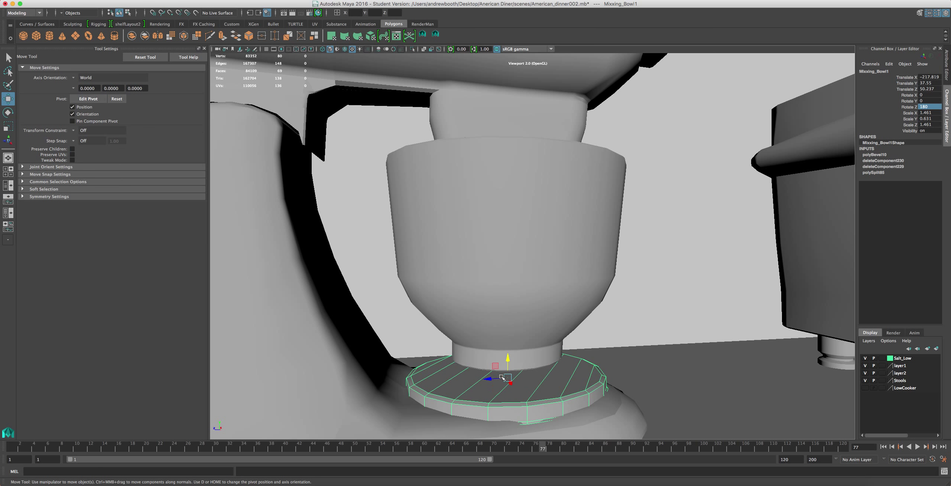
pyautogui.keyDown('shift'); pyautogui.click(515, 379); pyautogui.keyUp('shift')
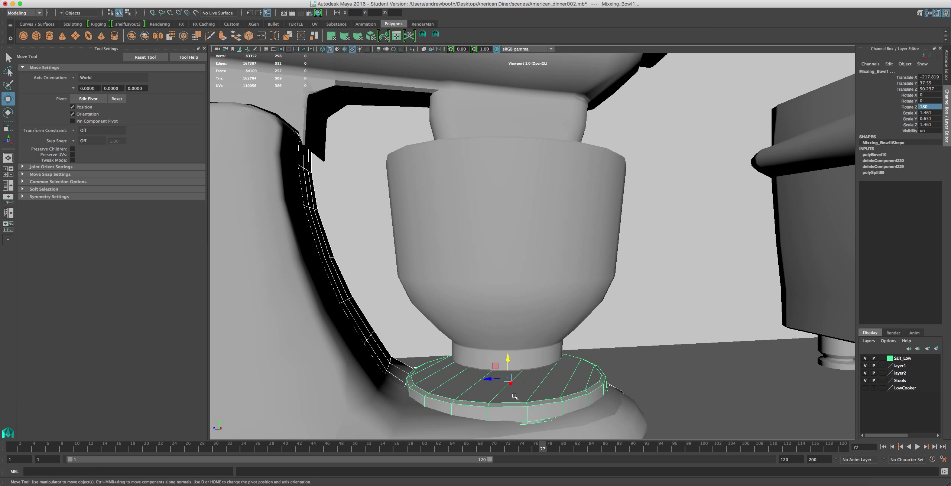
pyautogui.press('z')
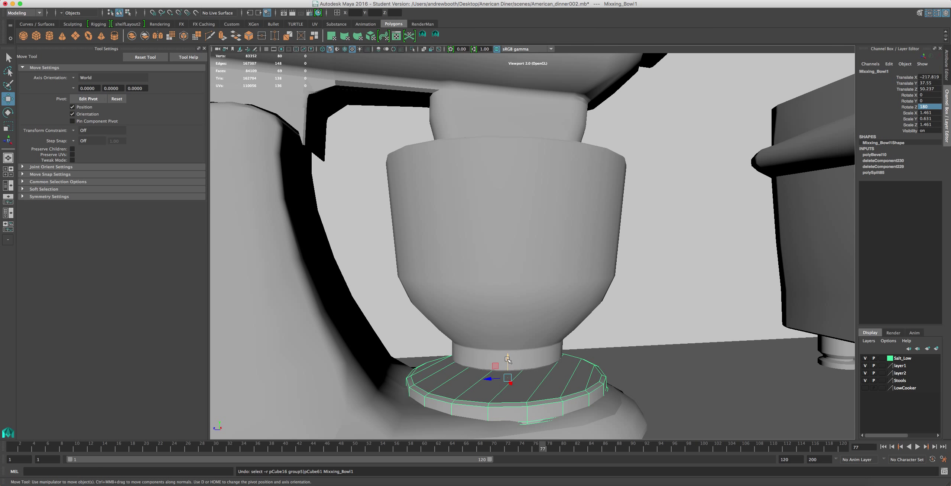
pyautogui.moveTo(508, 359); pyautogui.dragTo(647, 305)
pyautogui.press('z')
pyautogui.press('r')
# Adjust the ring's height on the mixer base to about 37.389 in Translate Y.
pyautogui.press('w')
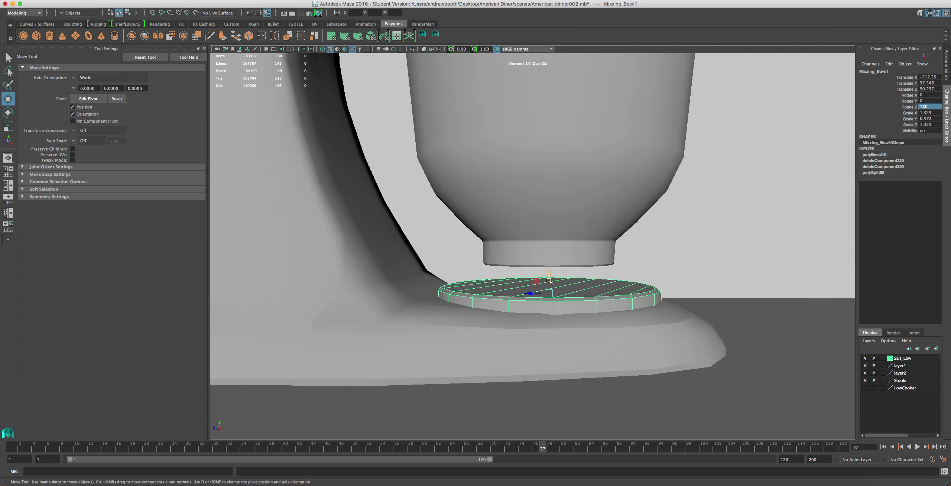
pyautogui.moveTo(549, 282); pyautogui.dragTo(691, 287)
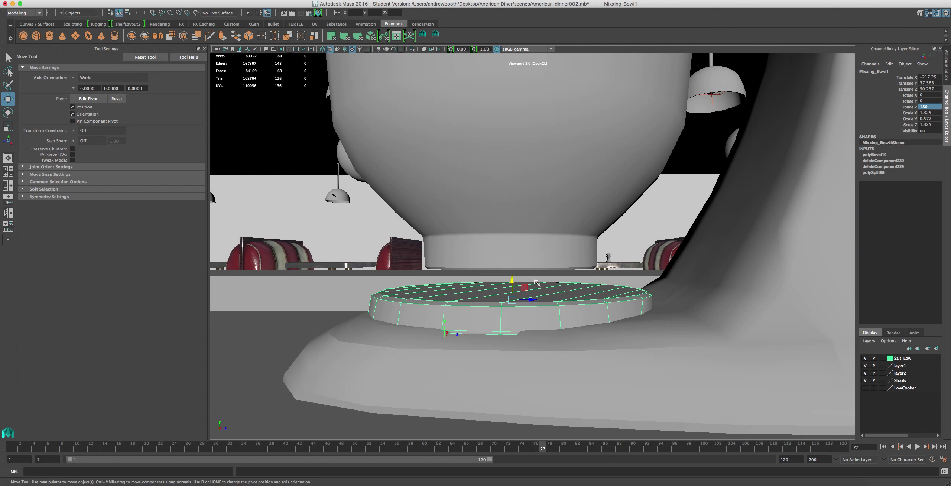
pyautogui.moveTo(512, 281); pyautogui.dragTo(511, 285)
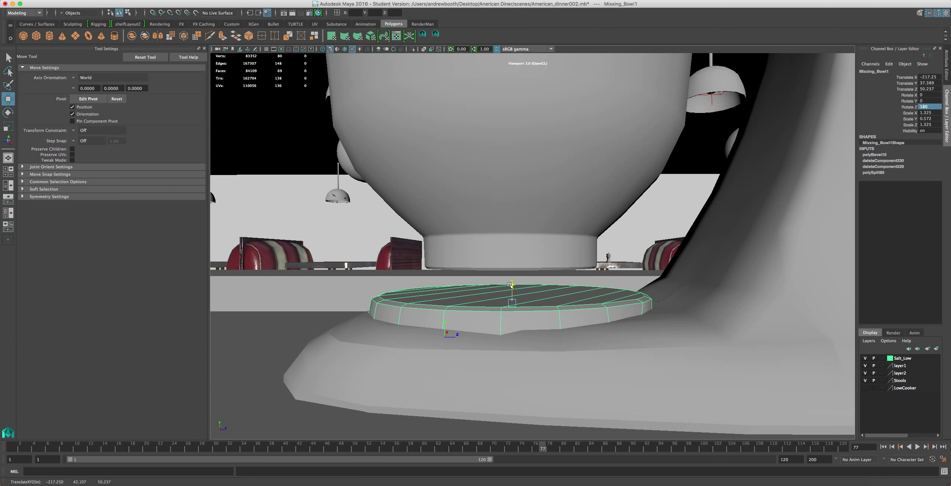
# Using wireframe display, select the loop of faces along the ring's bottom rim and raise it to make the ring thinner.
pyautogui.keyDown('alt'); pyautogui.moveTo(446, 308); pyautogui.dragTo(607, 256); pyautogui.keyUp('alt')
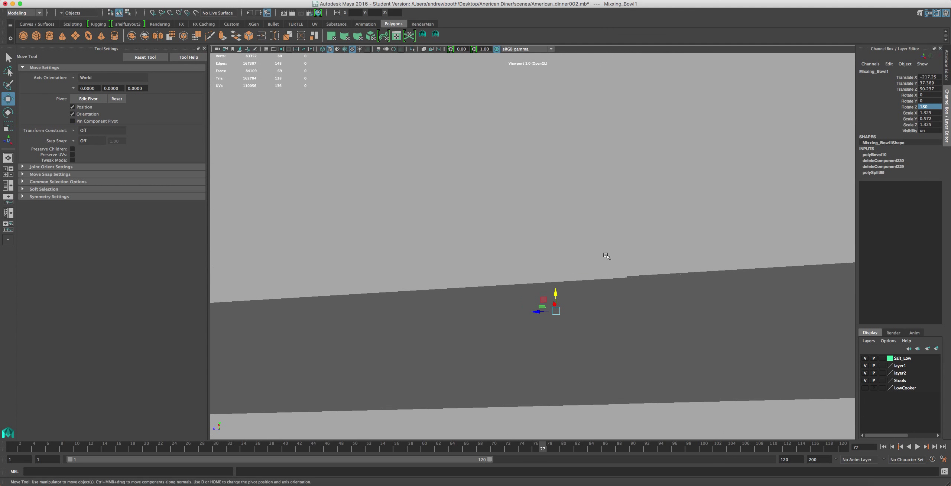
pyautogui.click(323, 49)
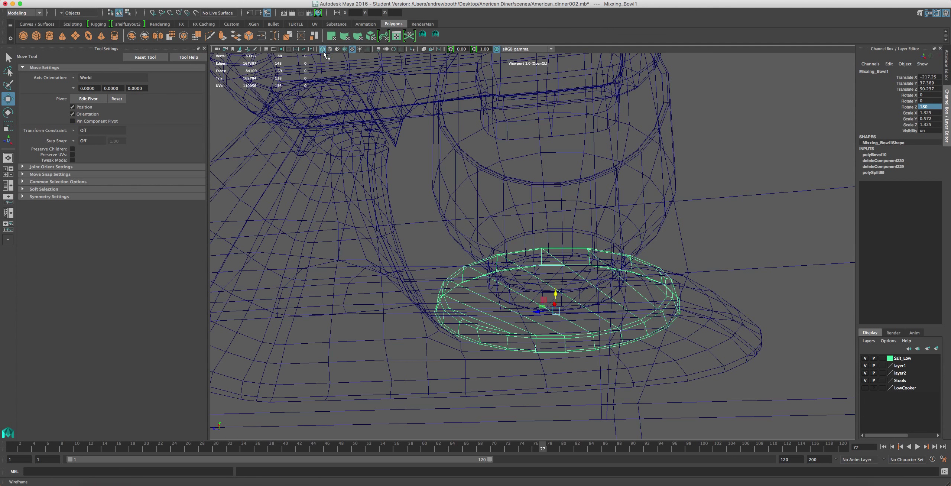
pyautogui.scroll(2, 600, 291)
pyautogui.keyDown('alt'); pyautogui.moveTo(600, 290); pyautogui.dragTo(582, 272); pyautogui.keyUp('alt')
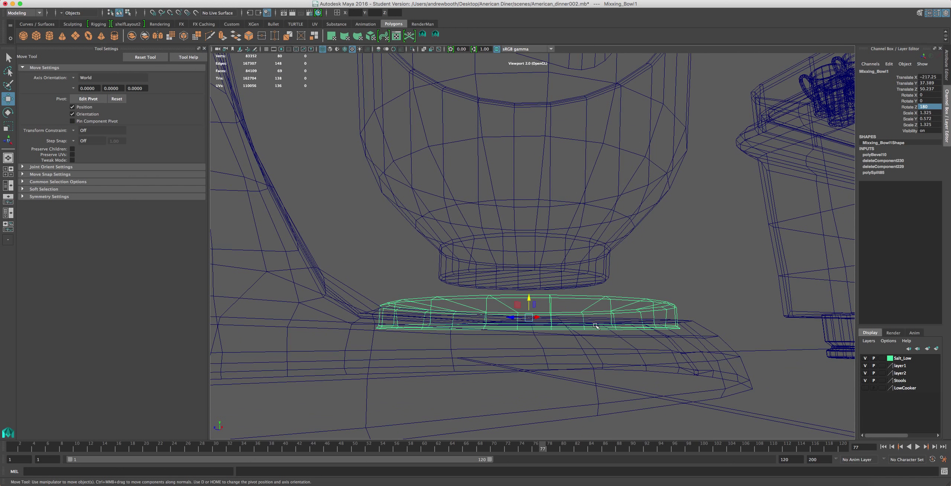
pyautogui.moveTo(594, 304); pyautogui.dragTo(594, 326, button='right')
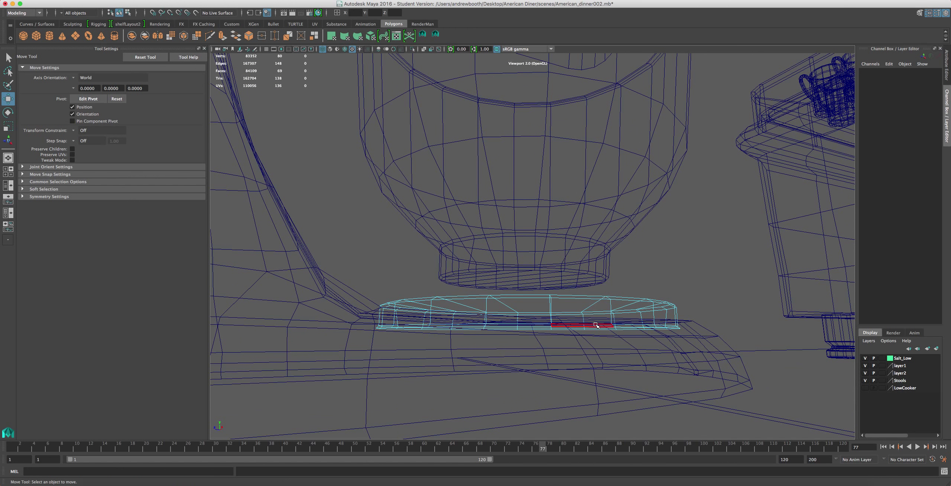
pyautogui.click(631, 327)
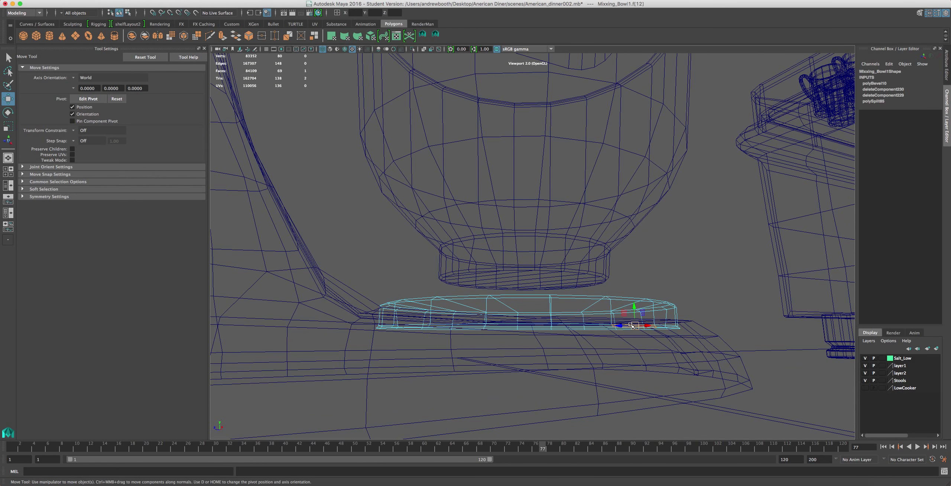
pyautogui.keyDown('shift'); pyautogui.doubleClick(595, 326); pyautogui.keyUp('shift')
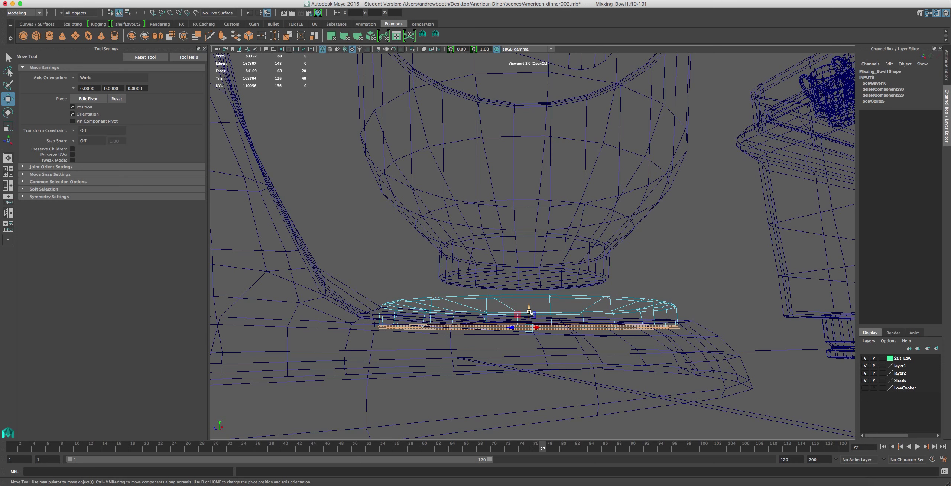
pyautogui.moveTo(530, 312); pyautogui.dragTo(529, 307)
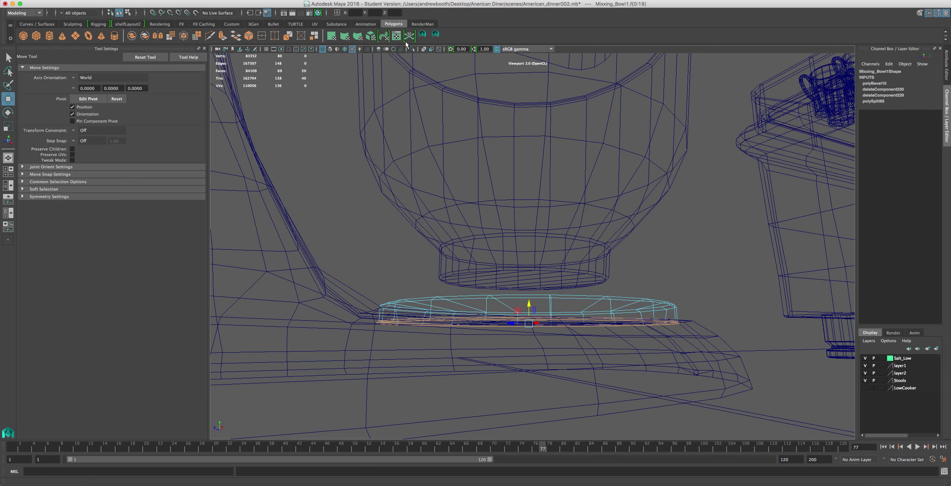
pyautogui.click(331, 47)
pyautogui.keyDown('alt'); pyautogui.moveTo(486, 234); pyautogui.dragTo(465, 245); pyautogui.keyUp('alt')
pyautogui.moveTo(555, 296); pyautogui.dragTo(555, 290)
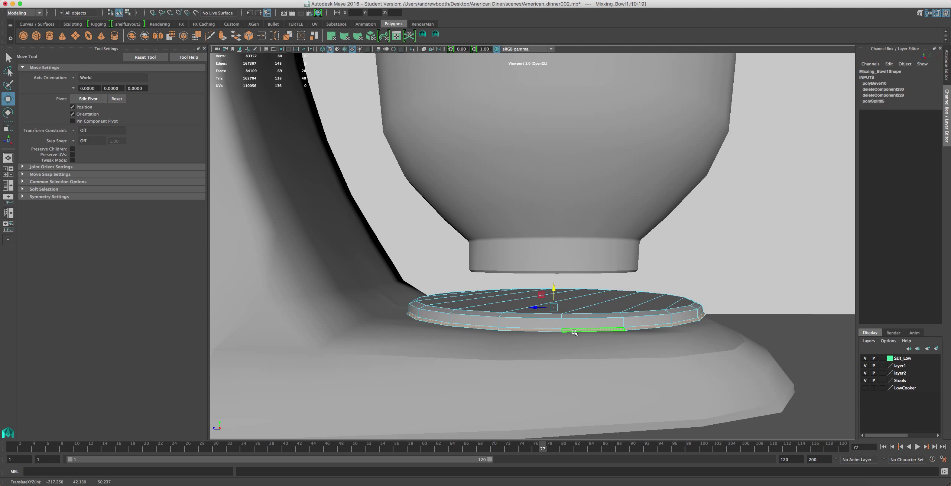
# Select the ring's bottom edge loop and lower it to meet the surface of the mixer base.
pyautogui.moveTo(573, 304); pyautogui.dragTo(572, 284, button='right')
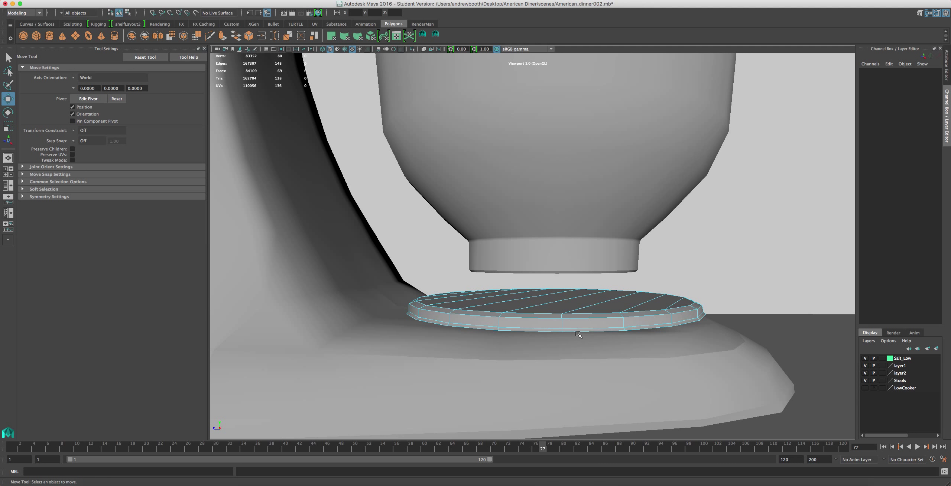
pyautogui.click(578, 334)
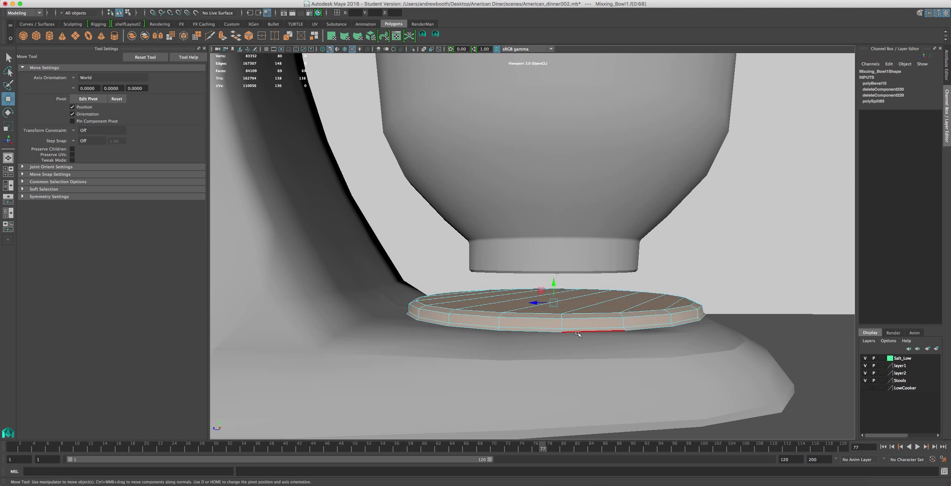
pyautogui.doubleClick(555, 333)
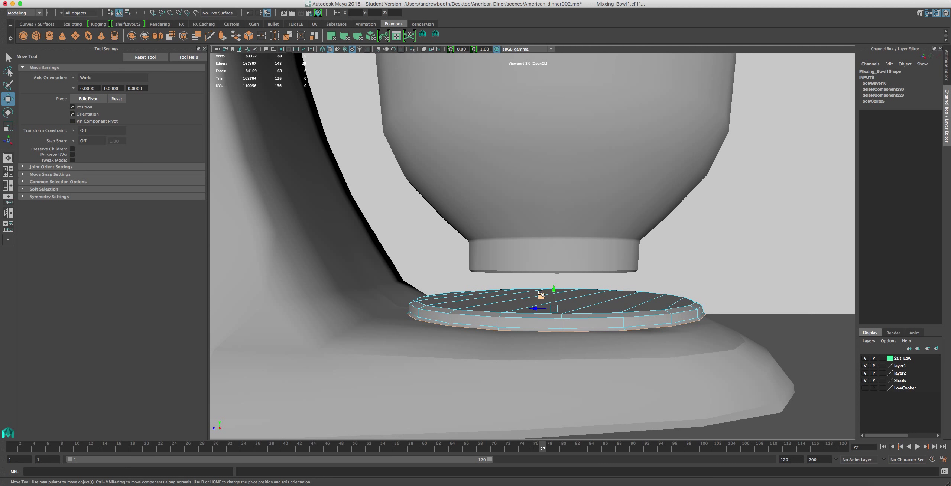
pyautogui.moveTo(554, 287); pyautogui.dragTo(496, 277)
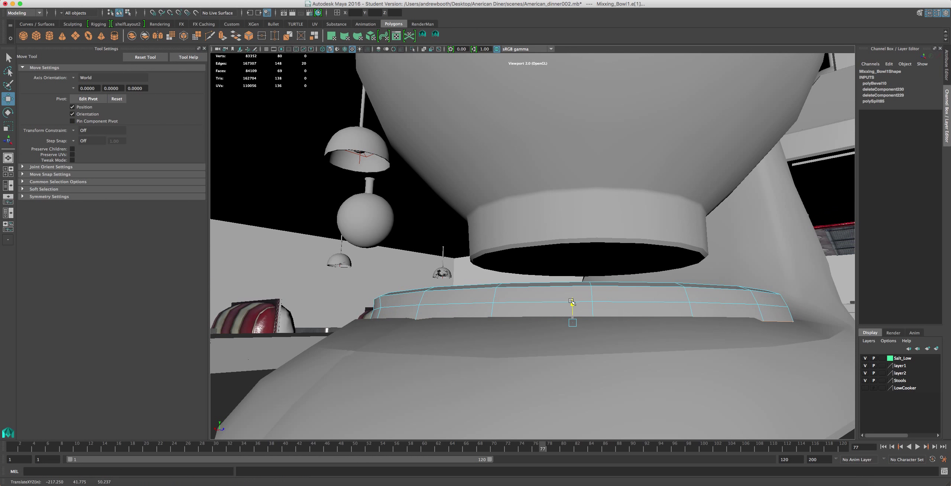
# Select all the strip faces across the top of the mounting ring on the mixer base.
pyautogui.keyDown('alt'); pyautogui.moveTo(571, 297); pyautogui.dragTo(626, 315); pyautogui.keyUp('alt')
pyautogui.moveTo(670, 309); pyautogui.dragTo(671, 324, button='right')
pyautogui.click(673, 314)
pyautogui.keyDown('shift'); pyautogui.click(656, 312); pyautogui.keyUp('shift')
pyautogui.keyDown('shift'); pyautogui.click(625, 308); pyautogui.keyUp('shift')
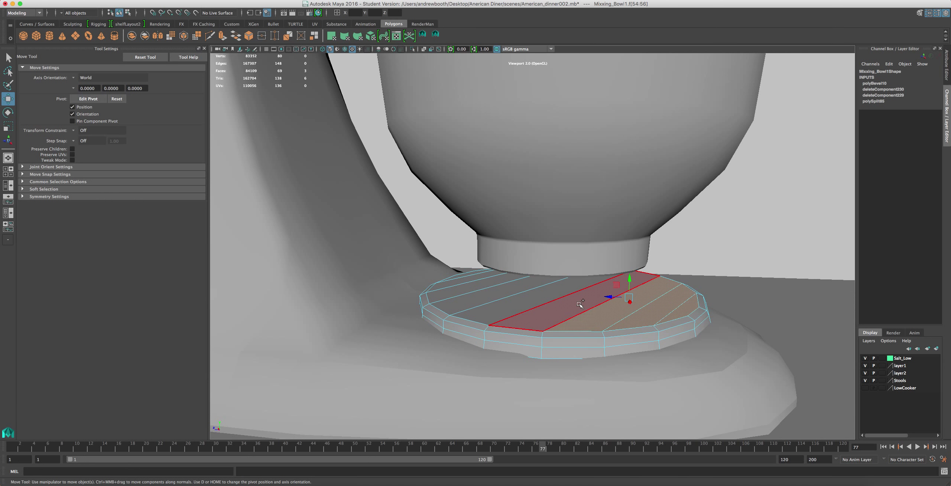
pyautogui.keyDown('shift'); pyautogui.click(564, 304); pyautogui.keyUp('shift')
pyautogui.keyDown('shift'); pyautogui.click(522, 297); pyautogui.keyUp('shift')
pyautogui.keyDown('shift'); pyautogui.click(479, 289); pyautogui.keyUp('shift')
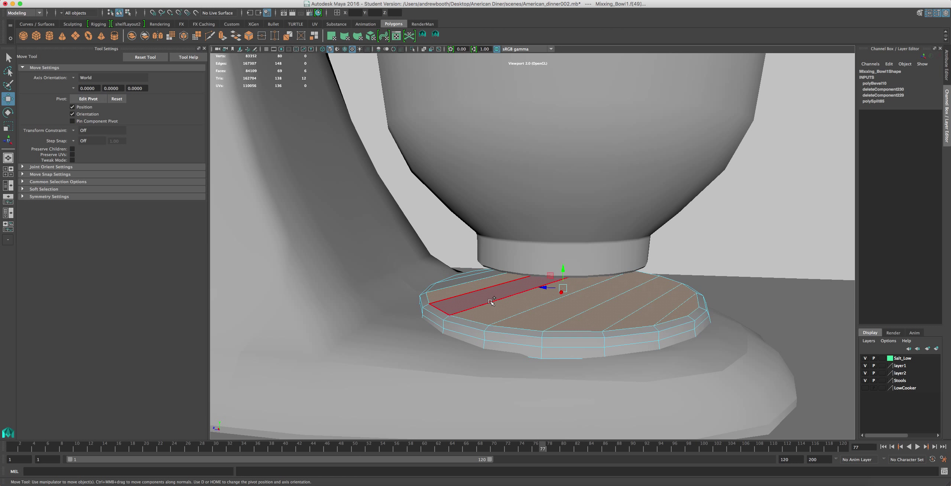
pyautogui.keyDown('shift'); pyautogui.click(491, 302); pyautogui.keyUp('shift')
pyautogui.keyDown('shift'); pyautogui.click(463, 277); pyautogui.keyUp('shift')
pyautogui.keyDown('shift'); pyautogui.click(468, 281); pyautogui.keyUp('shift')
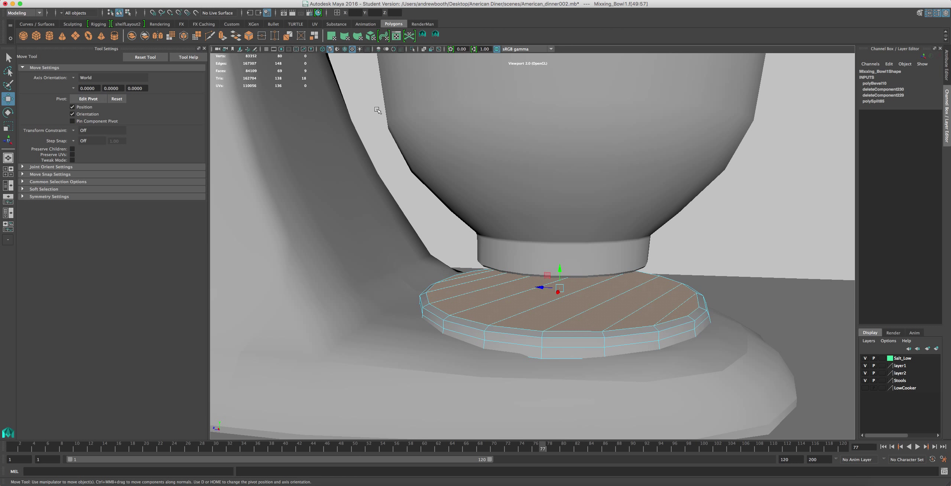
# Lower the mixing bowl onto the mounting ring, to about 47.497 in Translate Y.
pyautogui.click(553, 145)
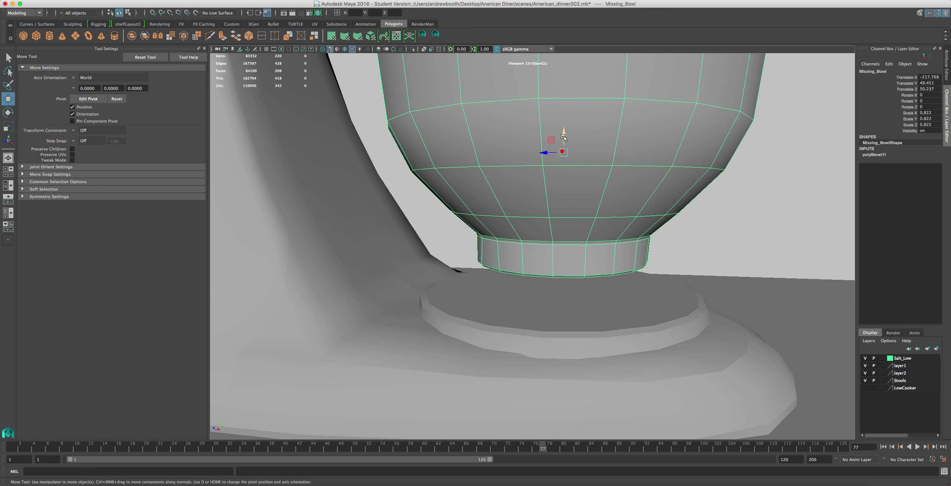
pyautogui.moveTo(564, 137); pyautogui.dragTo(564, 176)
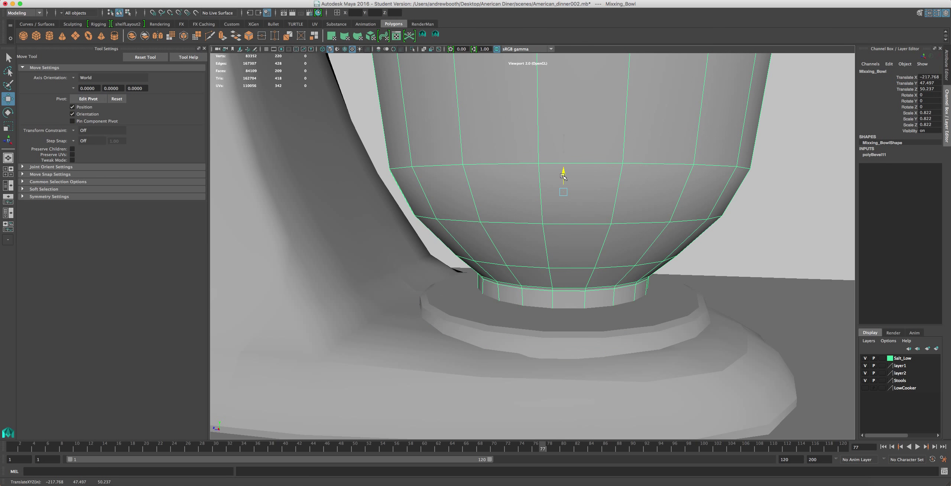
# Extrude the mounting ring's top faces with a thickness of 0 and an offset of 1 to inset them.
pyautogui.click(660, 296)
pyautogui.moveTo(677, 304); pyautogui.dragTo(677, 324, button='right')
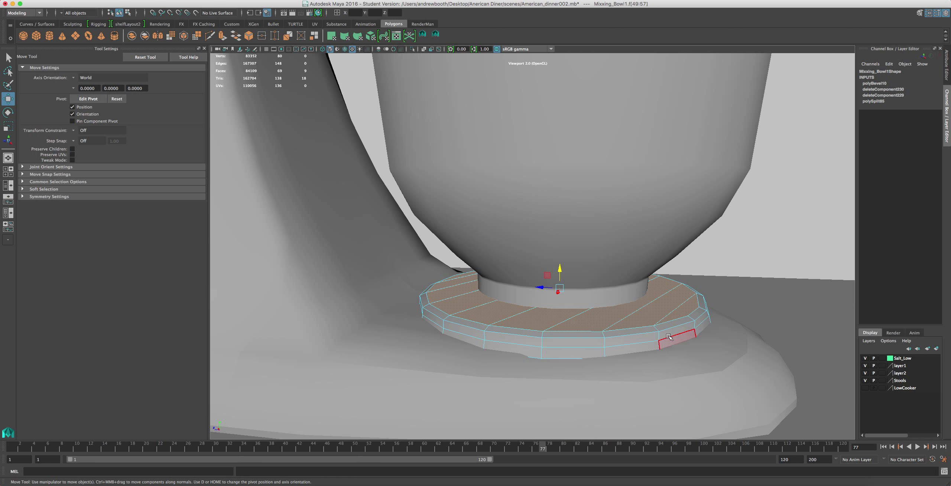
pyautogui.click(654, 312)
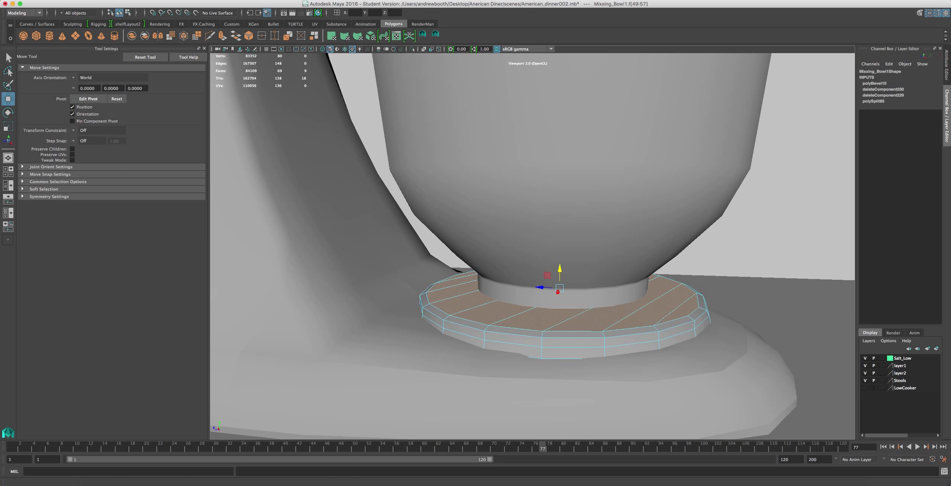
pyautogui.click(221, 34)
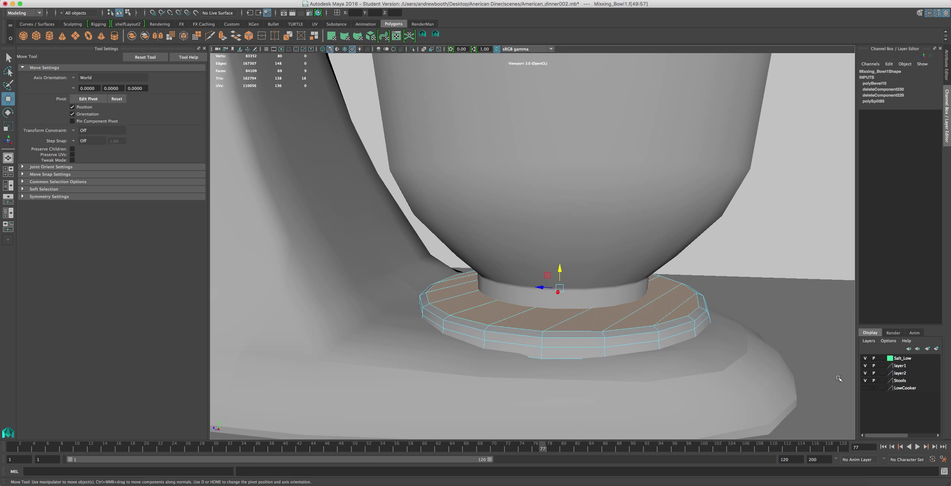
pyautogui.hotkey('ctrl', 'e')
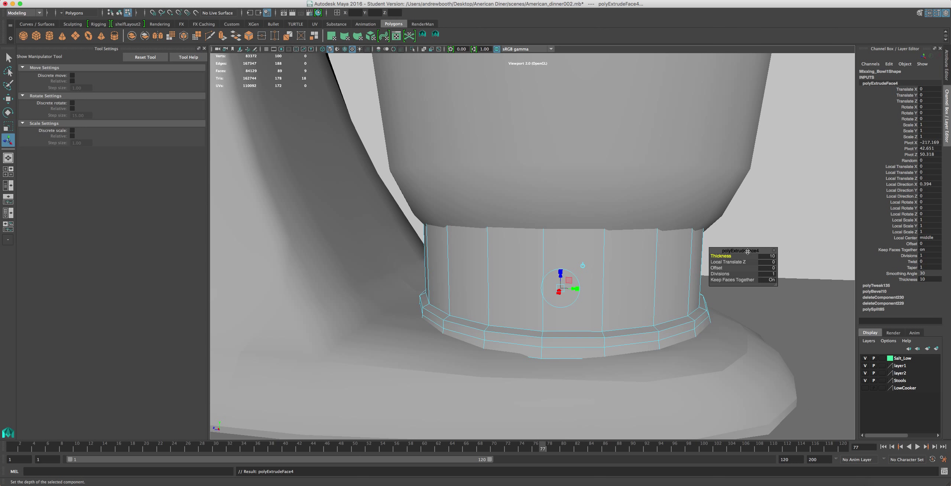
pyautogui.click(769, 256)
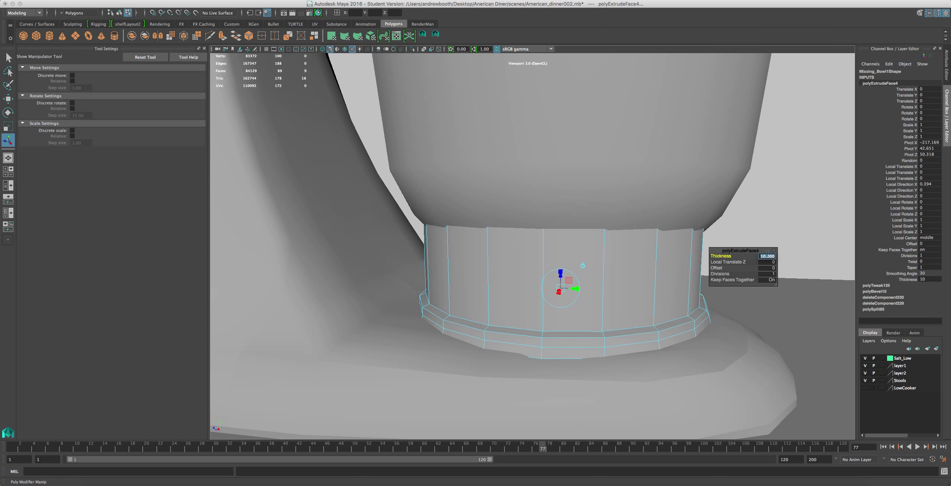
pyautogui.write('0')
pyautogui.press('Return')
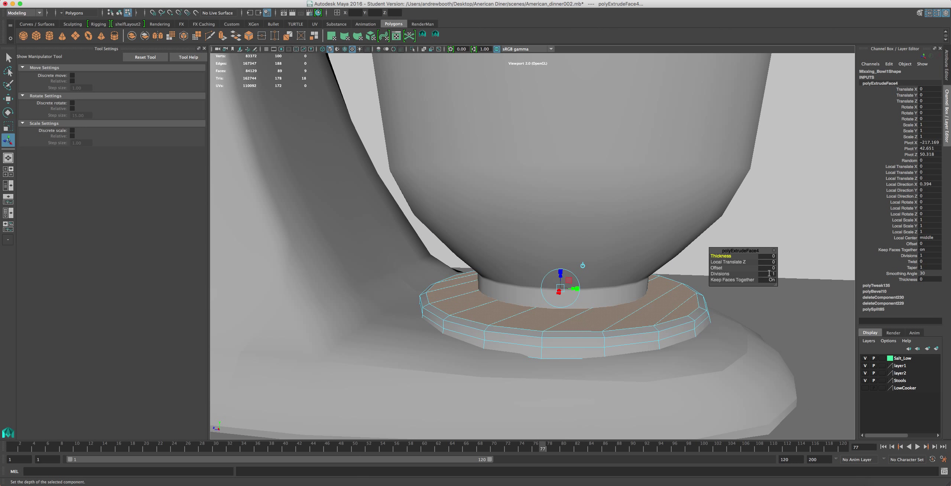
pyautogui.click(771, 274)
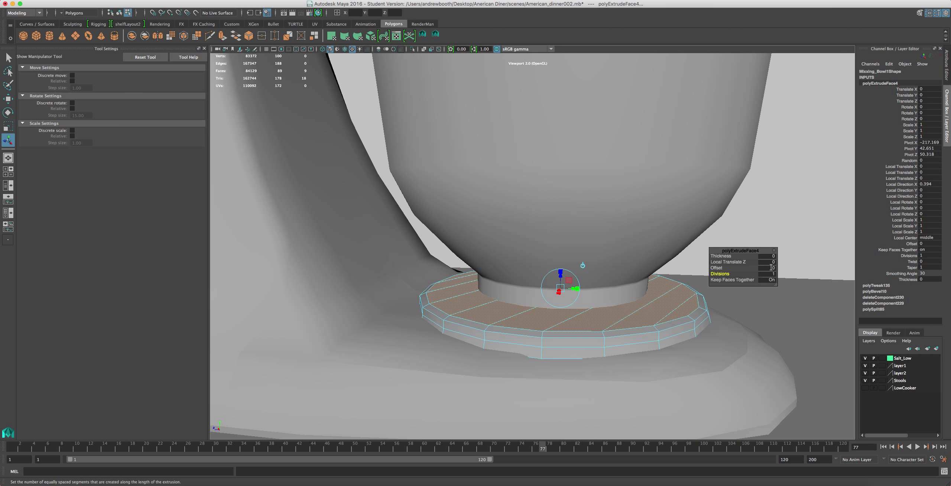
pyautogui.click(774, 268)
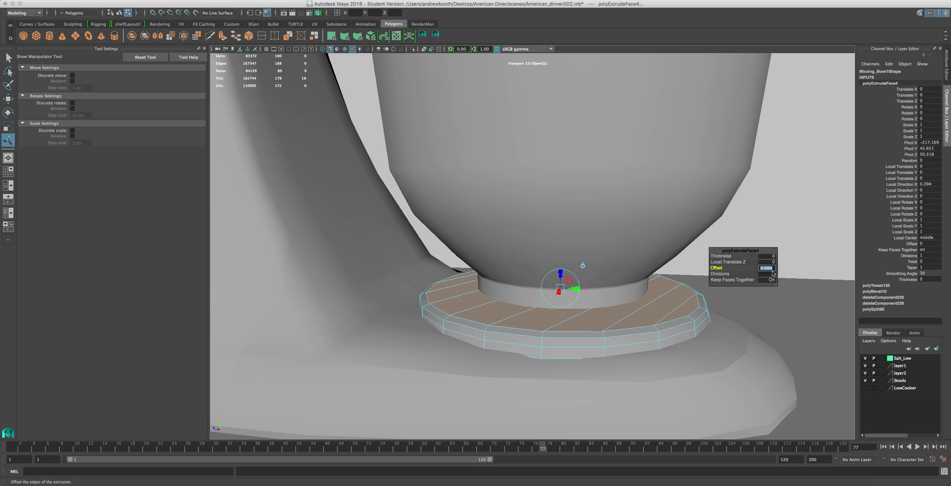
pyautogui.press('Return')
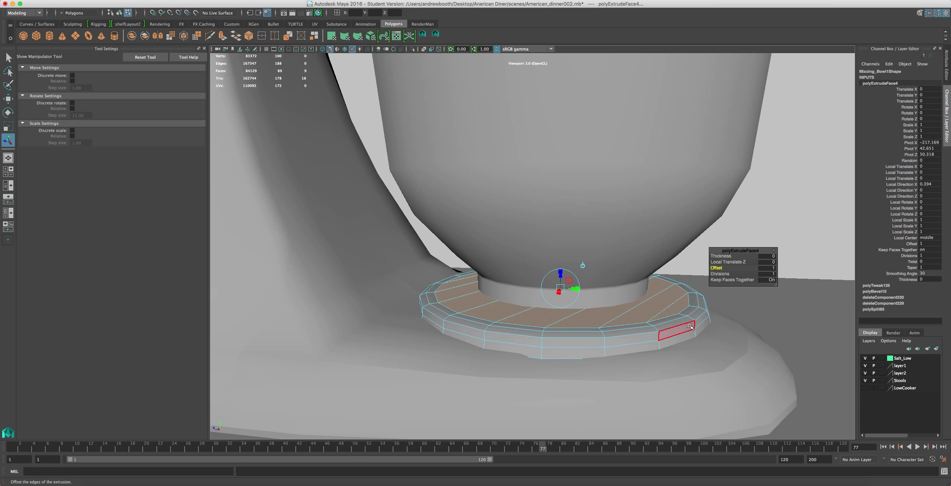
# Scale the whole mounting ring down uniformly to about 1.166 in X and Z and 0.503 in Y.
pyautogui.moveTo(692, 304); pyautogui.dragTo(718, 295, button='right')
pyautogui.scroll(2, 675, 327)
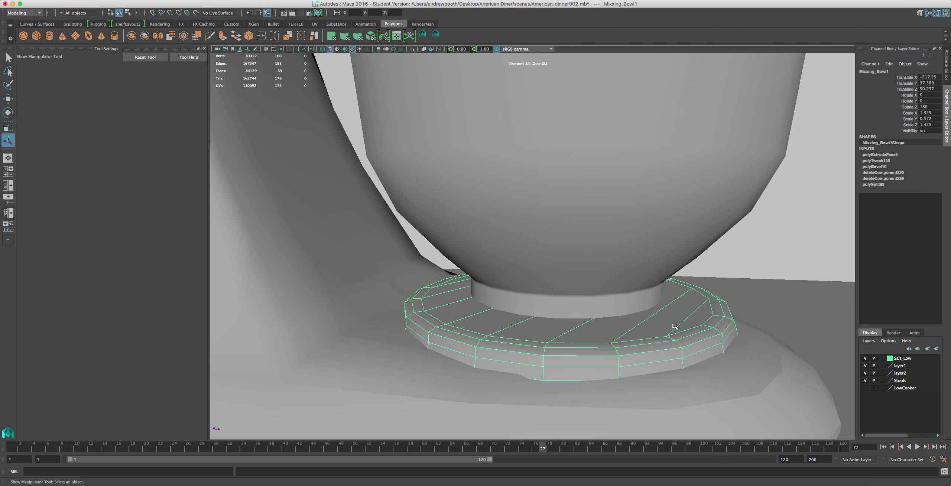
pyautogui.press('r')
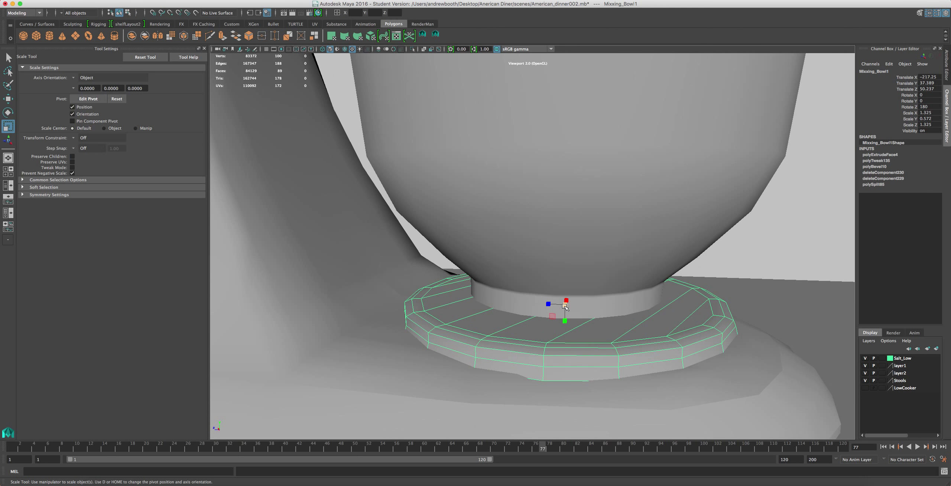
pyautogui.moveTo(565, 307); pyautogui.dragTo(538, 307)
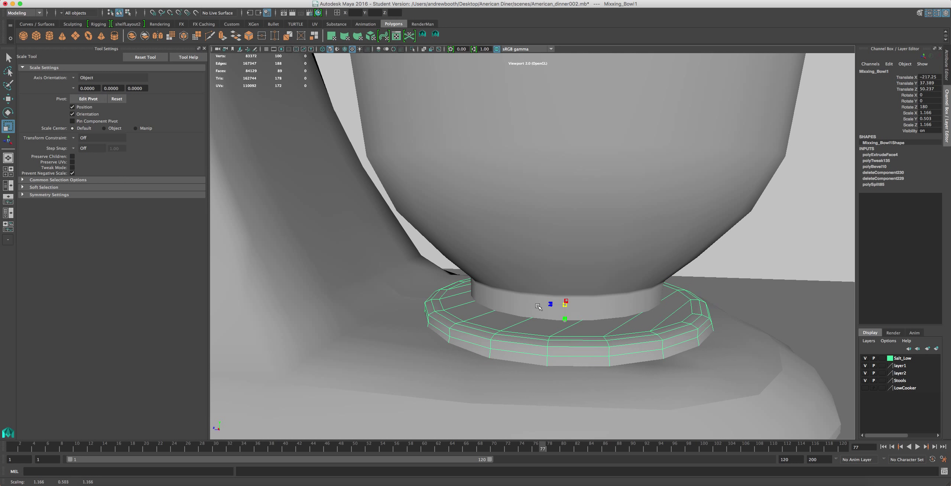
# Center the mixing bowl over the ring at about -217.157 in Translate X and 47.119 in Translate Y.
pyautogui.press('w')
pyautogui.keyDown('alt'); pyautogui.moveTo(600, 308); pyautogui.dragTo(607, 240); pyautogui.keyUp('alt')
pyautogui.click(586, 231)
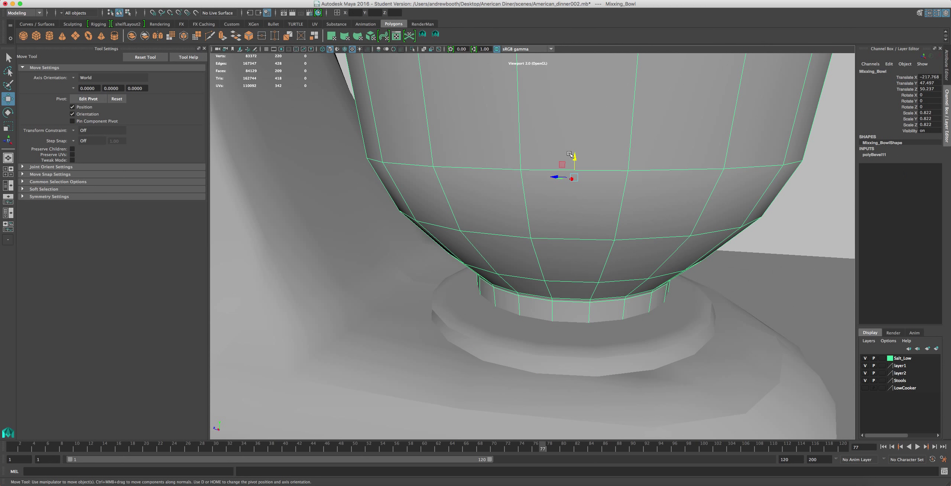
pyautogui.moveTo(577, 157); pyautogui.dragTo(577, 166)
pyautogui.moveTo(602, 208)
pyautogui.keyDown('alt'); pyautogui.mouseDown()
pyautogui.moveTo(559, 185)
pyautogui.moveTo(590, 254)
pyautogui.moveTo(598, 199)
pyautogui.moveTo(591, 204)
pyautogui.mouseUp(); pyautogui.keyUp('alt')
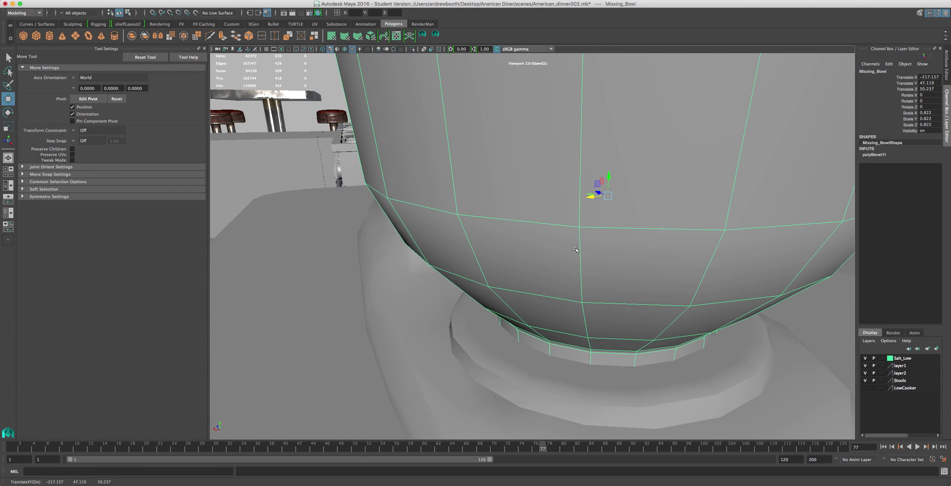
pyautogui.keyDown('alt'); pyautogui.moveTo(591, 206); pyautogui.dragTo(563, 282, button='right'); pyautogui.keyUp('alt')
pyautogui.keyDown('alt'); pyautogui.moveTo(550, 277); pyautogui.dragTo(626, 250); pyautogui.keyUp('alt')
pyautogui.keyDown('alt'); pyautogui.moveTo(626, 251); pyautogui.dragTo(631, 269, button='right'); pyautogui.keyUp('alt')
pyautogui.scroll(-4, 629, 276)
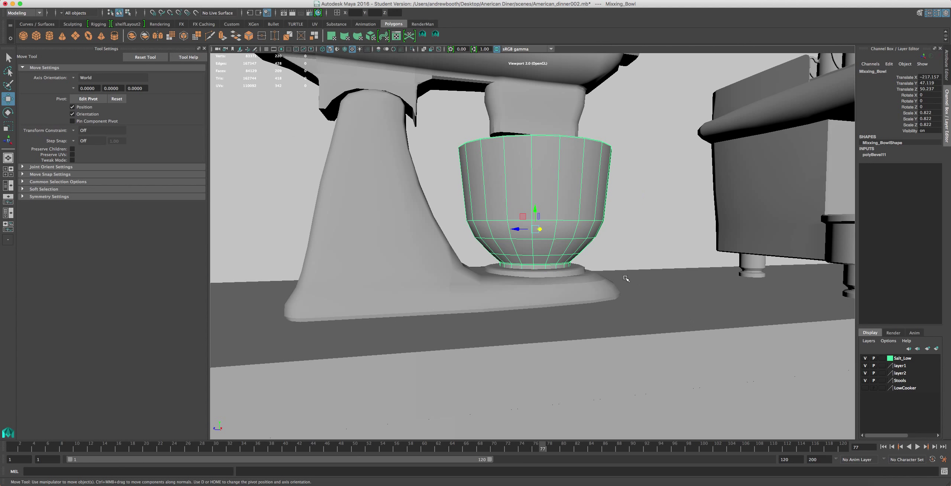
pyautogui.keyDown('alt'); pyautogui.moveTo(623, 261); pyautogui.dragTo(595, 335); pyautogui.keyUp('alt')
pyautogui.scroll(5, 621, 290)
pyautogui.click(593, 296)
pyautogui.scroll(5, 592, 293)
pyautogui.moveTo(609, 341); pyautogui.dragTo(608, 284, button='right')
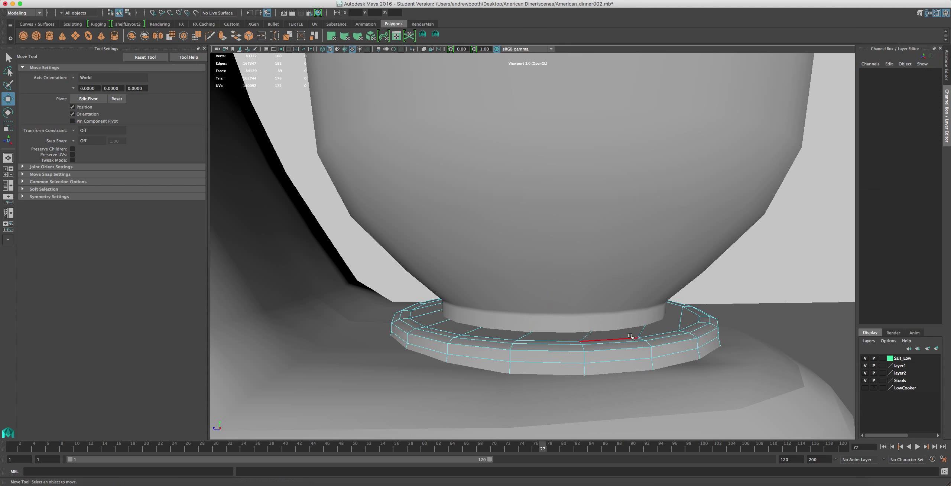
pyautogui.doubleClick(615, 337)
pyautogui.keyDown('shift'); pyautogui.doubleClick(692, 314); pyautogui.keyUp('shift')
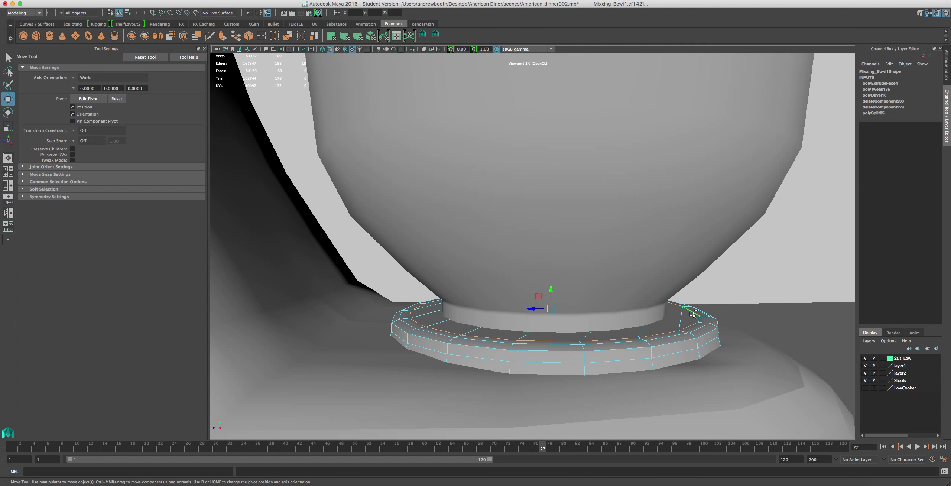
pyautogui.keyDown('shift'); pyautogui.doubleClick(434, 302); pyautogui.keyUp('shift')
pyautogui.keyDown('alt'); pyautogui.moveTo(486, 341); pyautogui.dragTo(415, 339); pyautogui.keyUp('alt')
pyautogui.press('r')
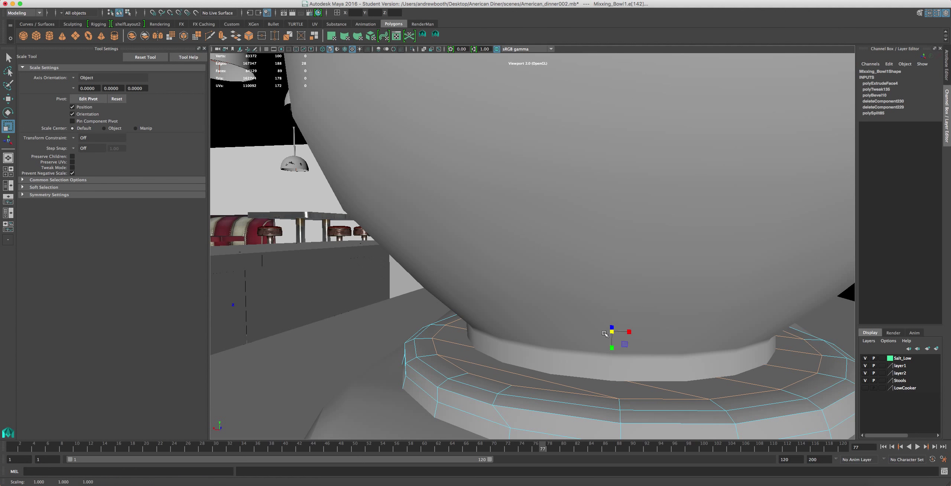
pyautogui.keyDown('alt'); pyautogui.moveTo(612, 333); pyautogui.dragTo(673, 351); pyautogui.keyUp('alt')
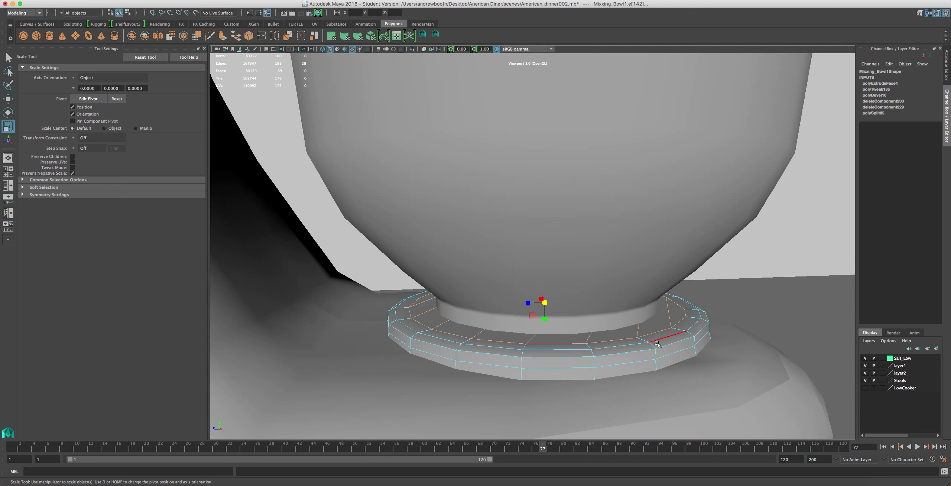
# Shrink the whole mounting ring further to about 1.12 in X and Z and 0.484 in Y.
pyautogui.moveTo(662, 305); pyautogui.dragTo(687, 294, button='right')
pyautogui.click(668, 345)
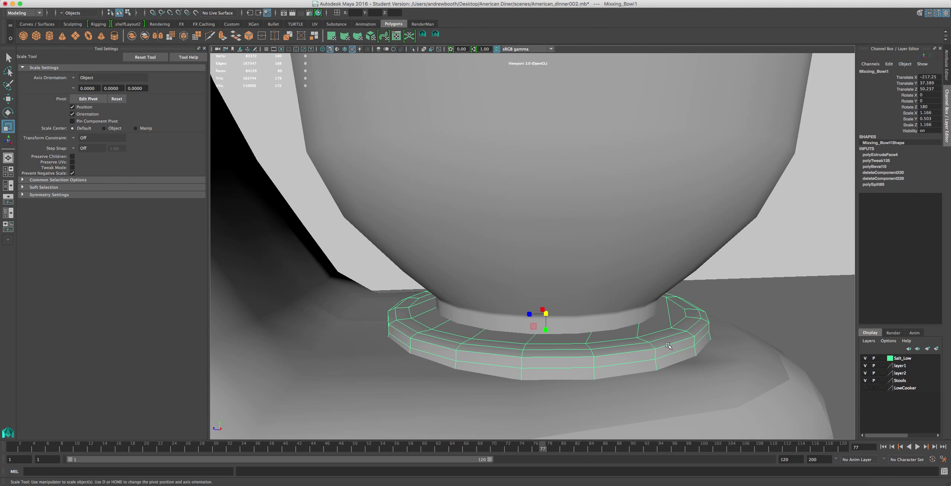
pyautogui.moveTo(545, 315); pyautogui.dragTo(535, 319)
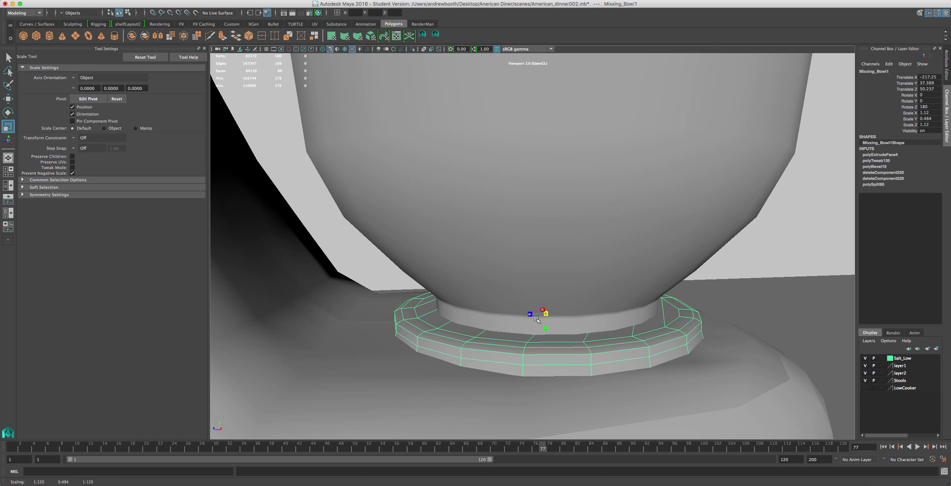
# Enlarge the mixing bowl uniformly to a scale of about 0.895 and raise it to about 48.144 in Translate Y.
pyautogui.click(552, 271)
pyautogui.scroll(-2, 560, 246)
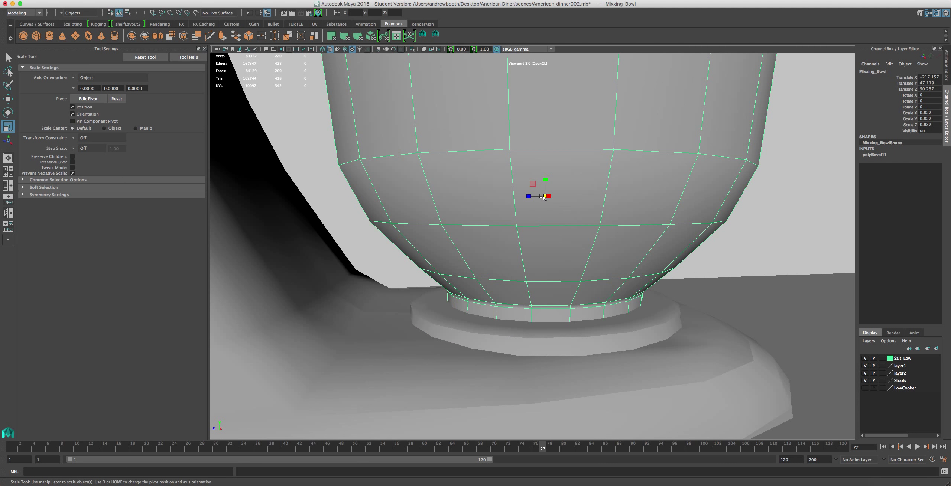
pyautogui.moveTo(543, 197); pyautogui.dragTo(567, 207)
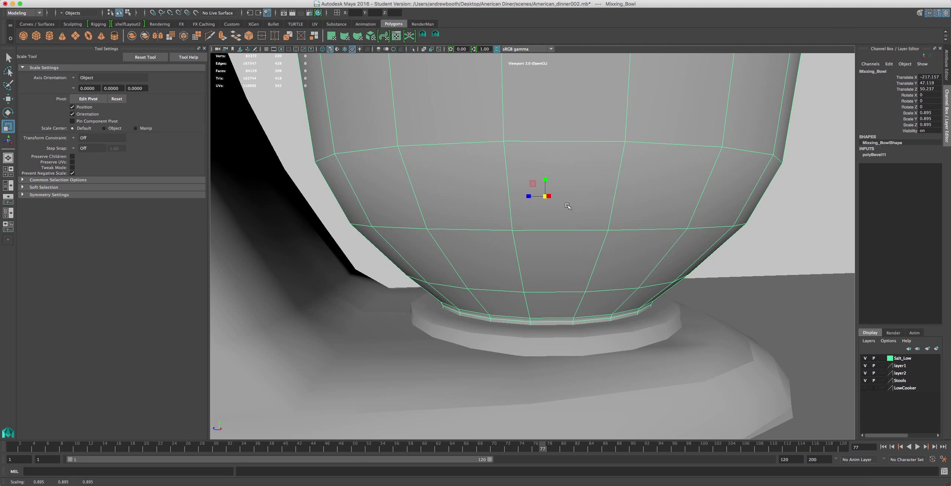
pyautogui.scroll(-8, 556, 241)
pyautogui.keyDown('alt'); pyautogui.moveTo(554, 161); pyautogui.dragTo(542, 254); pyautogui.keyUp('alt')
pyautogui.press('w')
pyautogui.scroll(5, 546, 267)
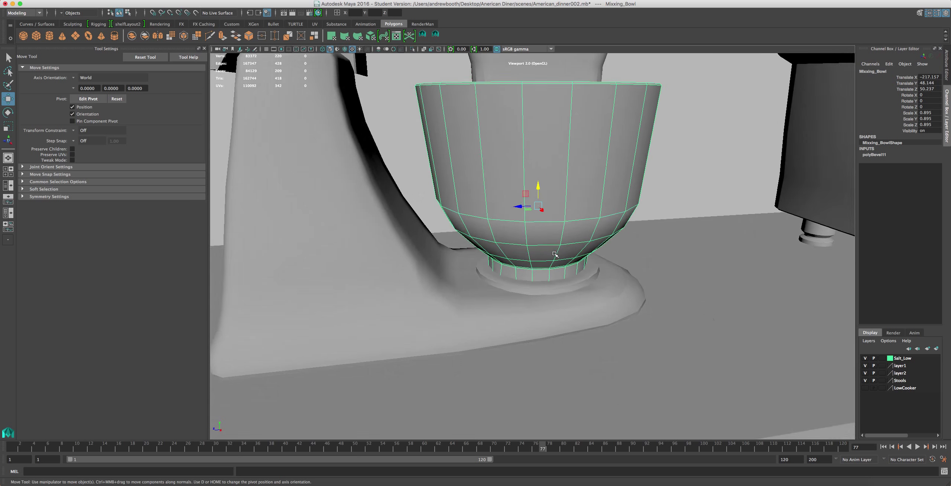
# Compare the bowl with the ring, scale the bowl up to about 0.925 and raise it to about 48.551 in Translate Y.
pyautogui.click(555, 320)
pyautogui.scroll(2, 555, 319)
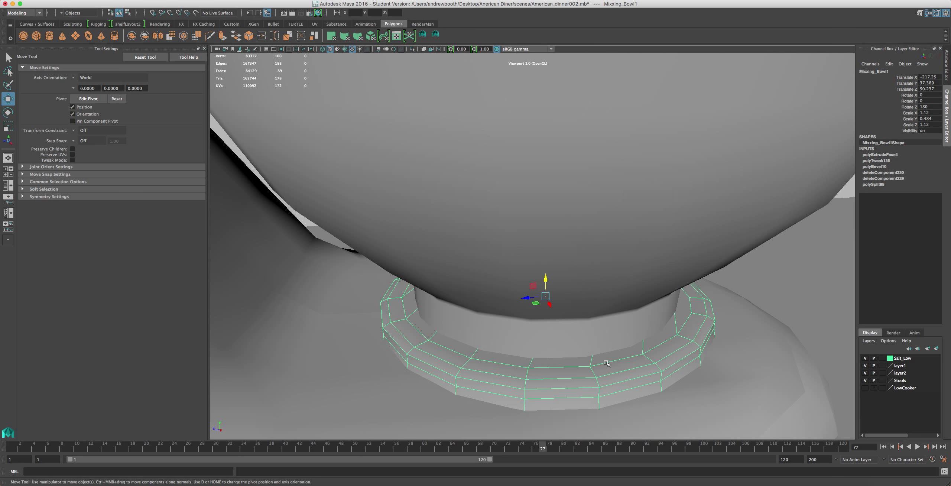
pyautogui.scroll(-2, 547, 277)
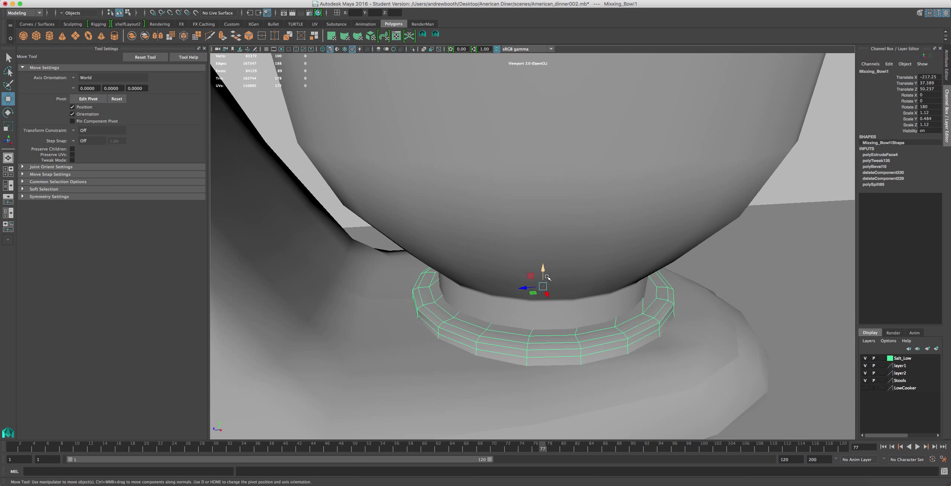
pyautogui.click(560, 207)
pyautogui.press('r')
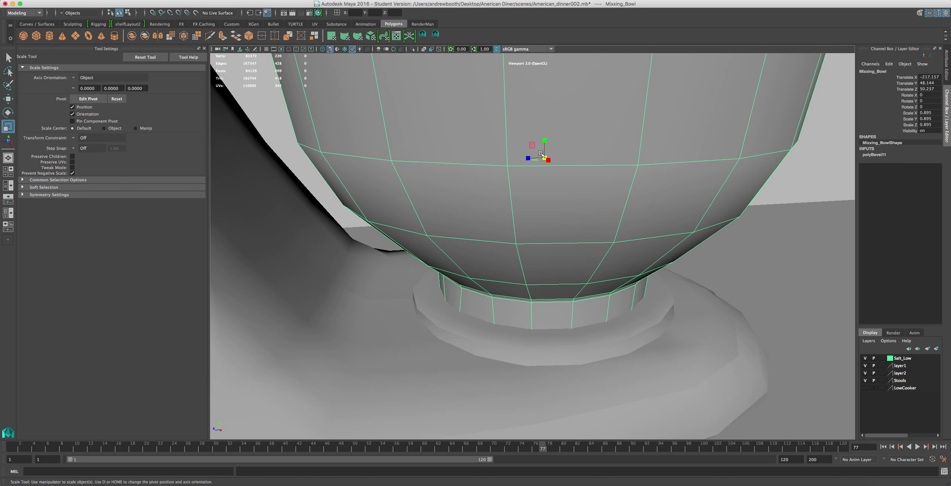
pyautogui.moveTo(543, 156); pyautogui.dragTo(543, 130)
pyautogui.press('w')
pyautogui.scroll(-8, 544, 180)
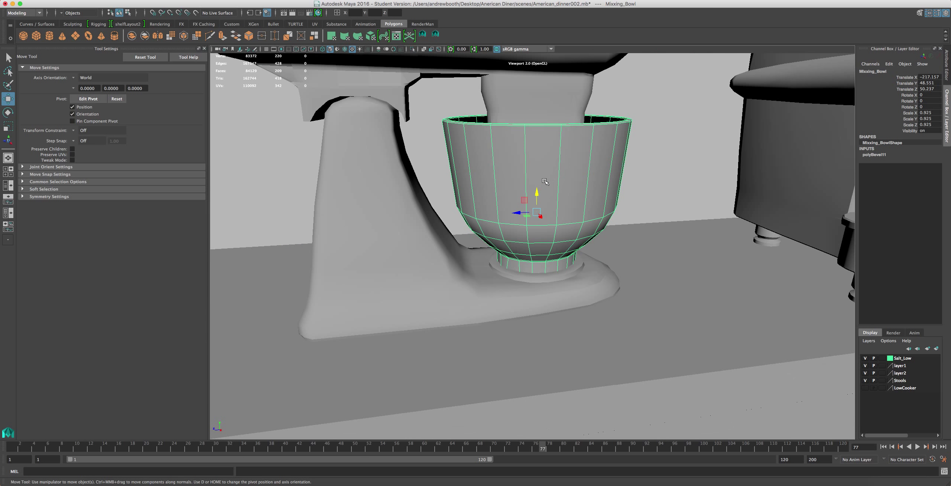
# Select the loop of innermost top faces around the bowl mounting ring, just outside the bowl's foot.
pyautogui.keyDown('alt'); pyautogui.moveTo(577, 103); pyautogui.dragTo(570, 110); pyautogui.keyUp('alt')
pyautogui.scroll(8, 556, 289)
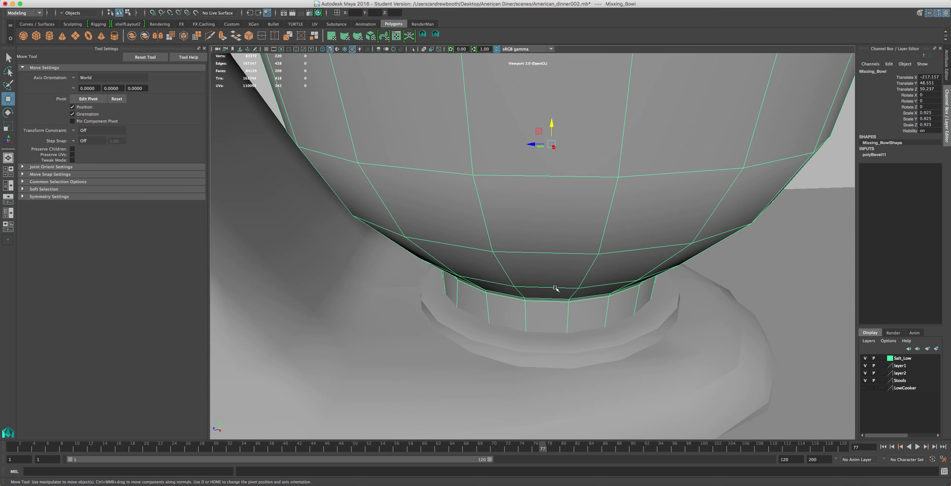
pyautogui.click(526, 340)
pyautogui.scroll(4, 532, 342)
pyautogui.scroll(-2, 591, 394)
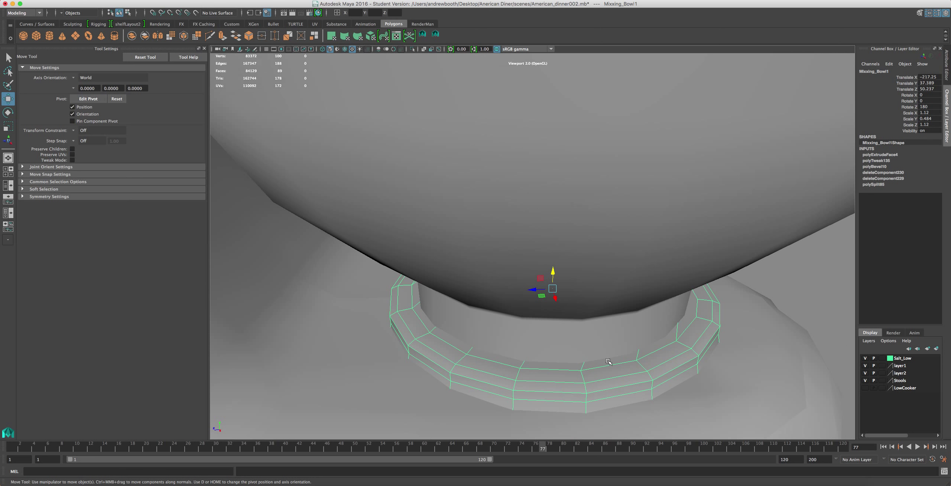
pyautogui.rightClick(608, 339)
pyautogui.moveTo(608, 340); pyautogui.dragTo(608, 326, button='right')
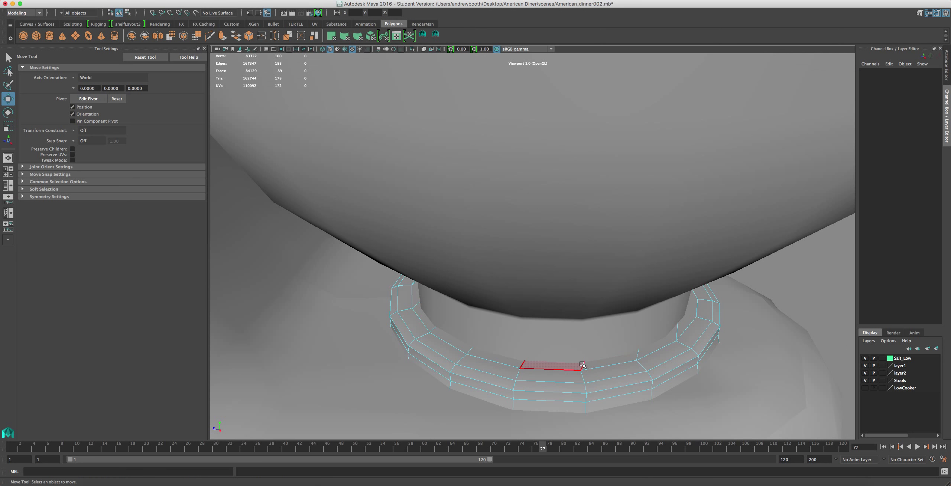
pyautogui.click(568, 367)
pyautogui.keyDown('shift'); pyautogui.click(601, 366); pyautogui.keyUp('shift')
pyautogui.keyDown('shift'); pyautogui.click(647, 348); pyautogui.keyUp('shift')
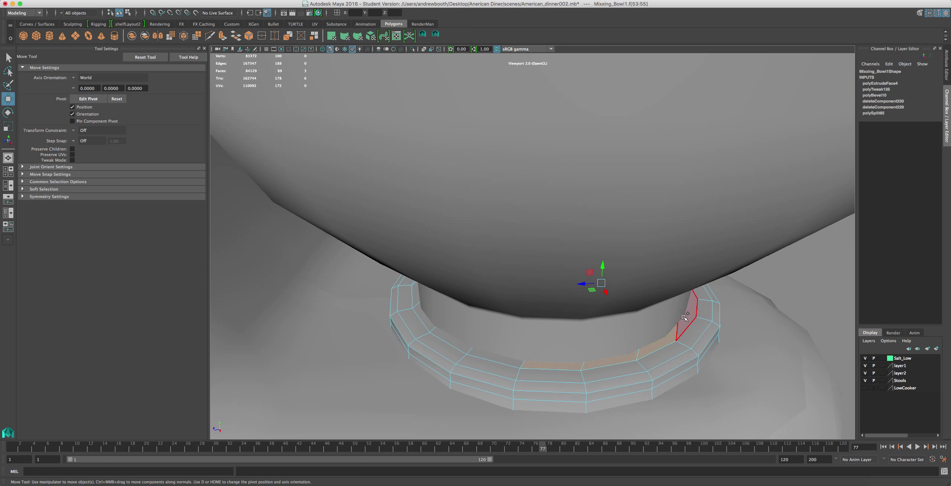
pyautogui.keyDown('shift'); pyautogui.click(685, 318); pyautogui.keyUp('shift')
pyautogui.keyDown('shift'); pyautogui.click(496, 357); pyautogui.keyUp('shift')
pyautogui.keyDown('shift'); pyautogui.click(453, 340); pyautogui.keyUp('shift')
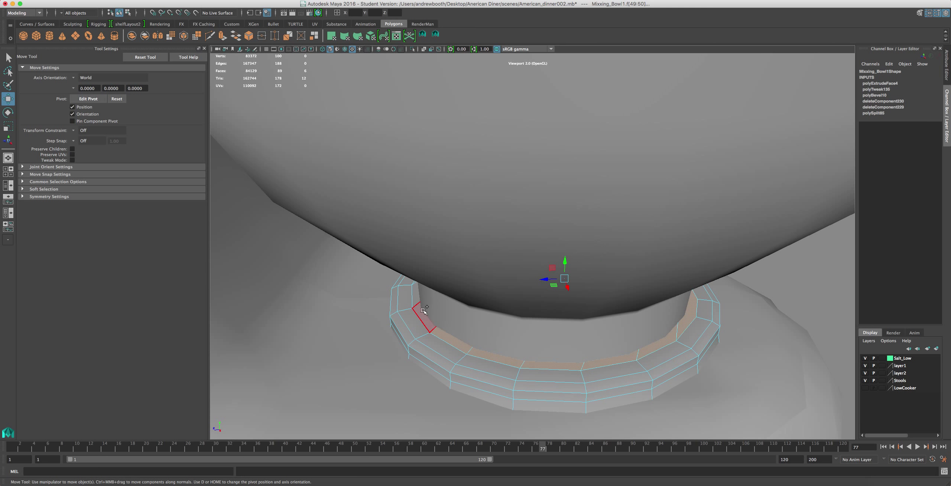
pyautogui.keyDown('shift'); pyautogui.click(420, 310); pyautogui.keyUp('shift')
pyautogui.keyDown('shift'); pyautogui.click(415, 297); pyautogui.keyUp('shift')
pyautogui.keyDown('alt'); pyautogui.moveTo(394, 302); pyautogui.dragTo(416, 288); pyautogui.keyUp('alt')
pyautogui.keyDown('shift'); pyautogui.click(377, 305); pyautogui.keyUp('shift')
# Extrude the selected inner faces of the mounting ring with a thickness of -1.
pyautogui.click(256, 1)
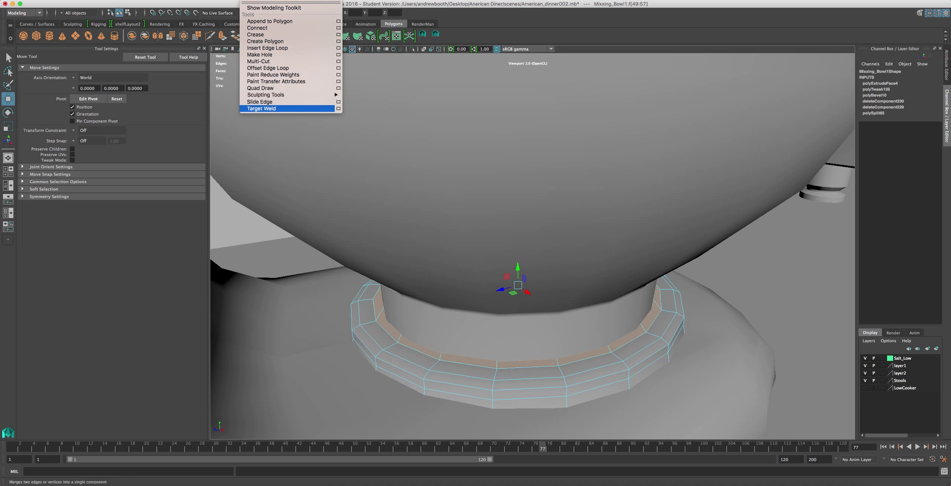
pyautogui.click(113, 138)
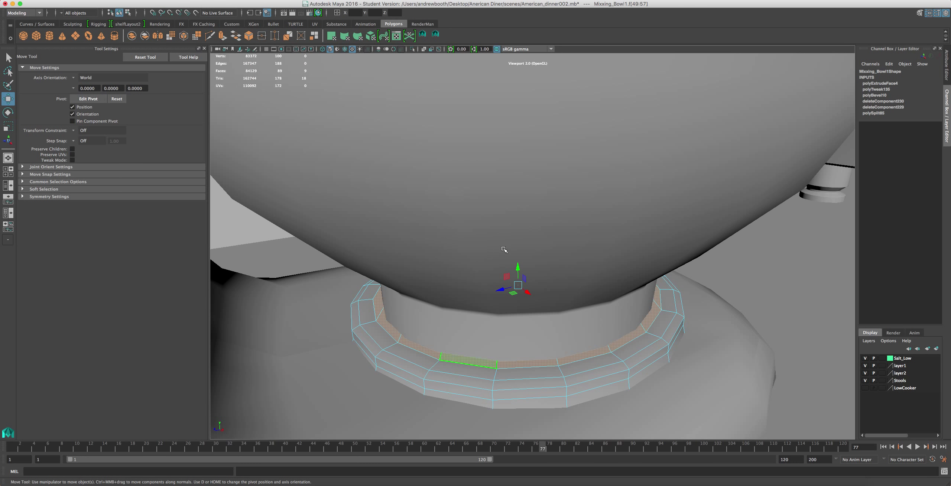
pyautogui.hotkey('ctrl', 'e')
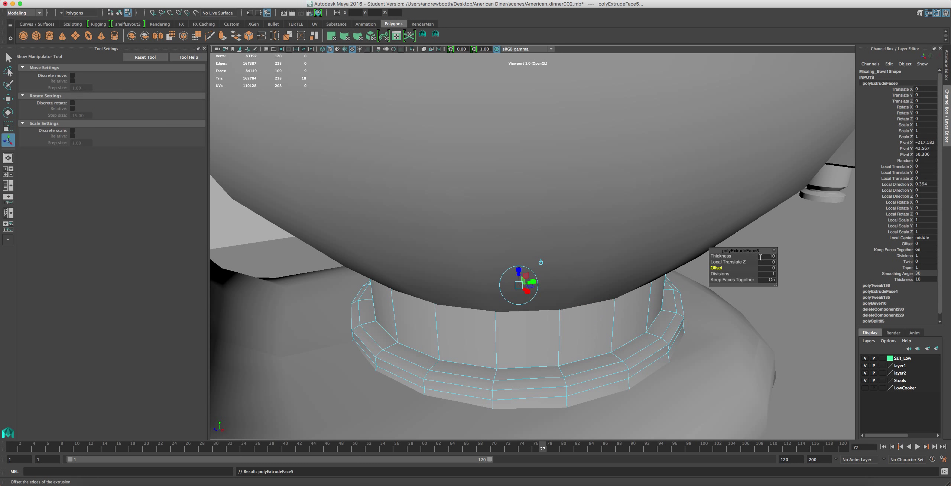
pyautogui.click(761, 257)
pyautogui.write('-1')
pyautogui.press('Return')
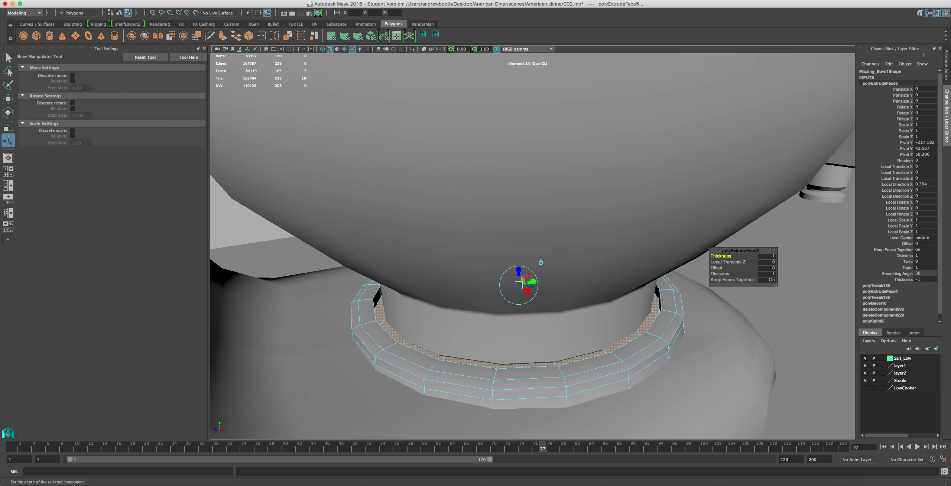
pyautogui.keyDown('alt'); pyautogui.moveTo(644, 105); pyautogui.dragTo(565, 137); pyautogui.keyUp('alt')
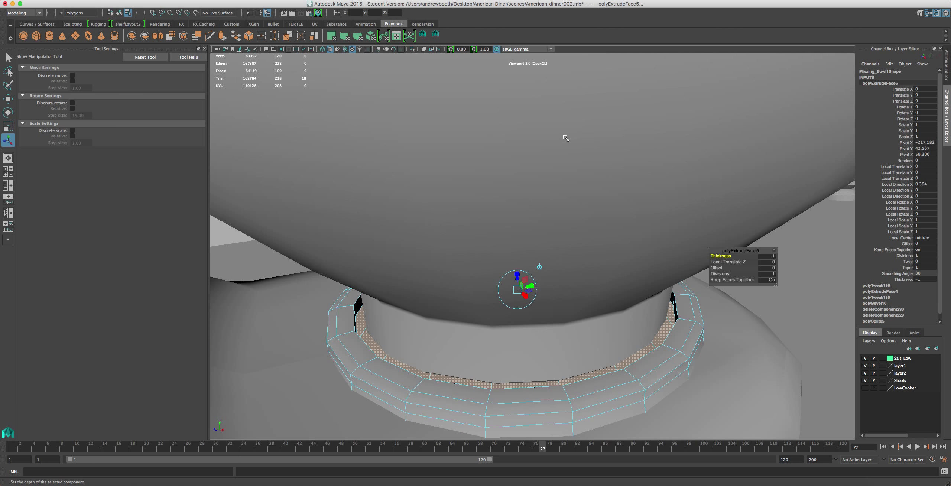
# Scale the whole mounting ring down uniformly to about 1.066 in X and Z and 0.461 in Y.
pyautogui.moveTo(688, 338); pyautogui.dragTo(734, 291, button='right')
pyautogui.press('f')
pyautogui.press('r')
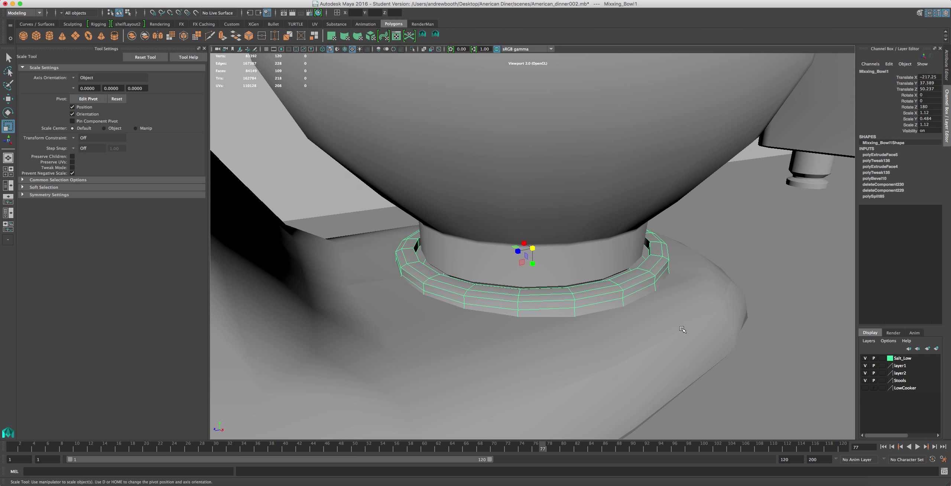
pyautogui.moveTo(531, 254); pyautogui.dragTo(523, 255)
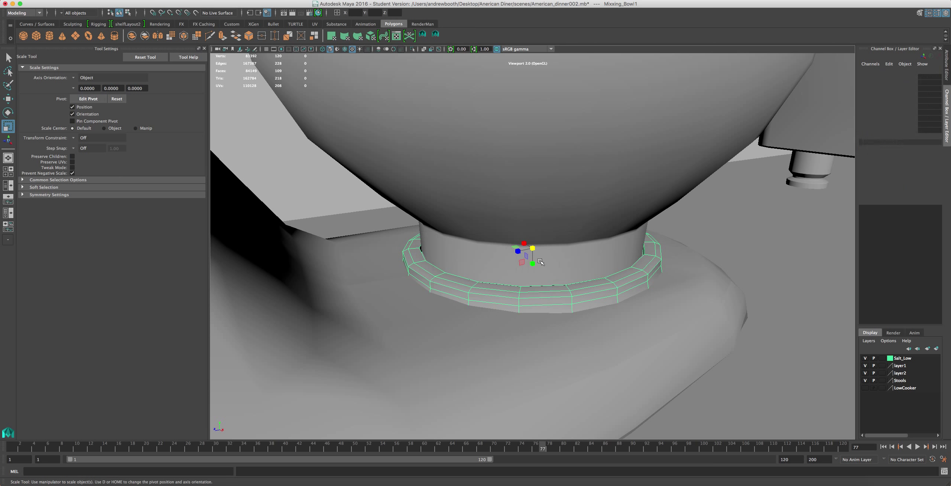
pyautogui.keyDown('alt'); pyautogui.moveTo(576, 271); pyautogui.dragTo(656, 251); pyautogui.keyUp('alt')
pyautogui.keyDown('alt'); pyautogui.moveTo(656, 250); pyautogui.dragTo(637, 256, button='right'); pyautogui.keyUp('alt')
pyautogui.keyDown('alt'); pyautogui.moveTo(636, 256); pyautogui.dragTo(545, 233); pyautogui.keyUp('alt')
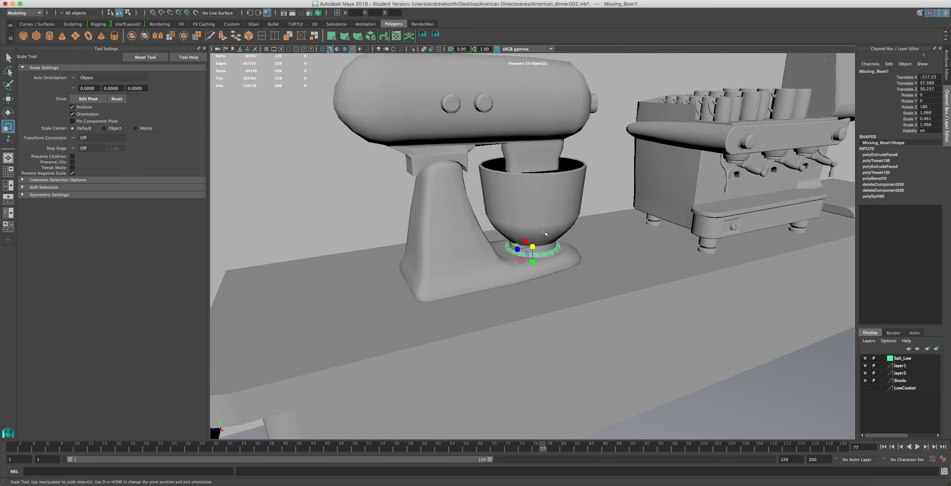
# Examine the fit of the bowl, mounting ring and base from several sides and distances.
pyautogui.moveTo(550, 254); pyautogui.dragTo(579, 240, button='right')
pyautogui.scroll(-3, 579, 240)
pyautogui.click(400, 213)
pyautogui.keyDown('alt'); pyautogui.moveTo(401, 214); pyautogui.dragTo(505, 228); pyautogui.keyUp('alt')
pyautogui.scroll(-3, 505, 228)
pyautogui.keyDown('alt'); pyautogui.moveTo(559, 193); pyautogui.dragTo(481, 210); pyautogui.keyUp('alt')
pyautogui.scroll(3, 537, 197)
pyautogui.scroll(-3, 537, 197)
pyautogui.scroll(2, 481, 210)
# Select the edge loops around the front end of the mixer head and soften those edges.
pyautogui.moveTo(547, 100); pyautogui.dragTo(552, 83, button='right')
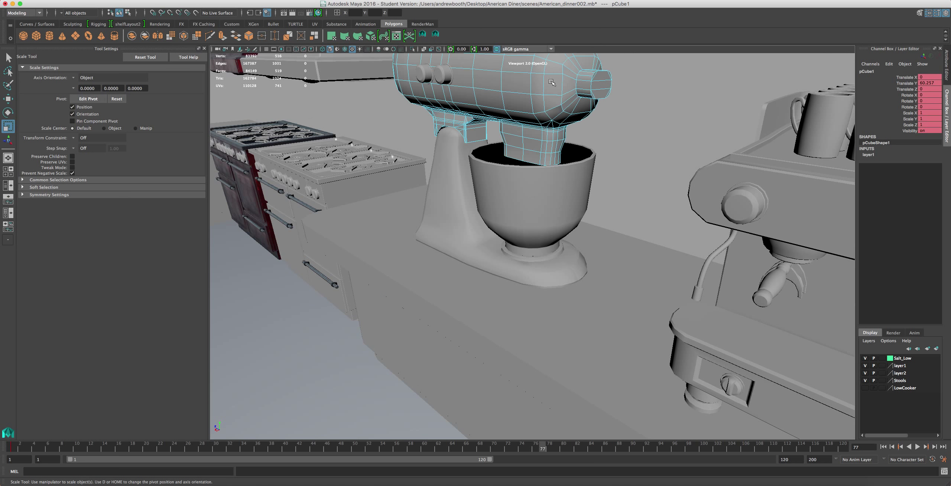
pyautogui.click(570, 81)
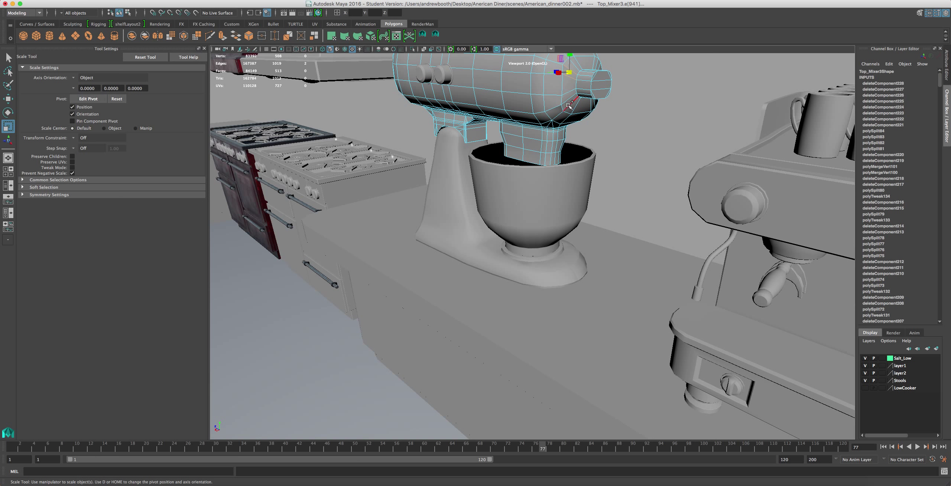
pyautogui.doubleClick(572, 112)
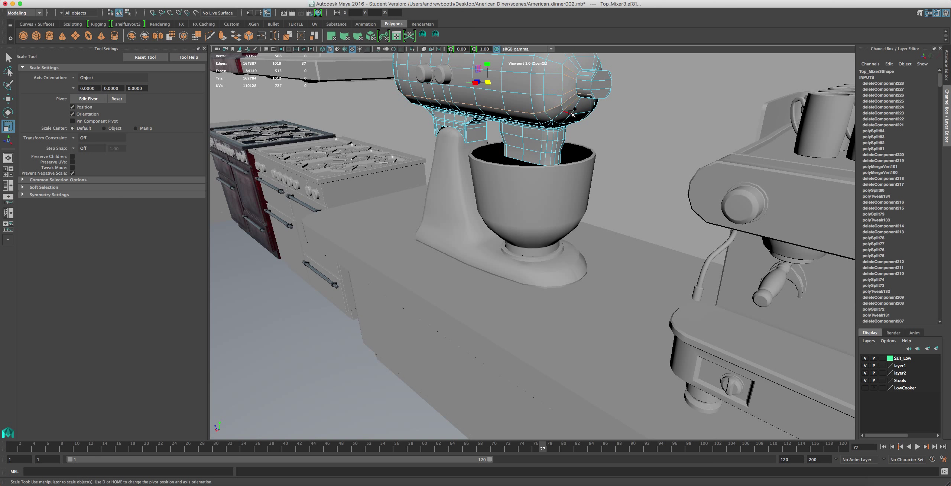
pyautogui.keyDown('shift'); pyautogui.doubleClick(568, 110); pyautogui.keyUp('shift')
pyautogui.keyDown('shift'); pyautogui.doubleClick(577, 83); pyautogui.keyUp('shift')
pyautogui.keyDown('alt'); pyautogui.moveTo(579, 94); pyautogui.dragTo(469, 84); pyautogui.keyUp('alt')
pyautogui.keyDown('shift'); pyautogui.doubleClick(567, 76); pyautogui.keyUp('shift')
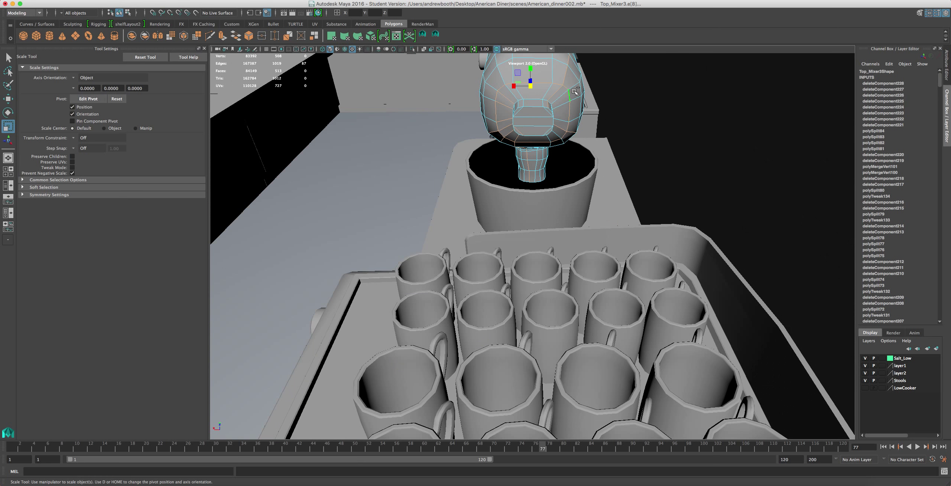
pyautogui.keyDown('shift'); pyautogui.doubleClick(507, 78); pyautogui.keyUp('shift')
pyautogui.click(418, 0)
pyautogui.moveTo(292, 1)
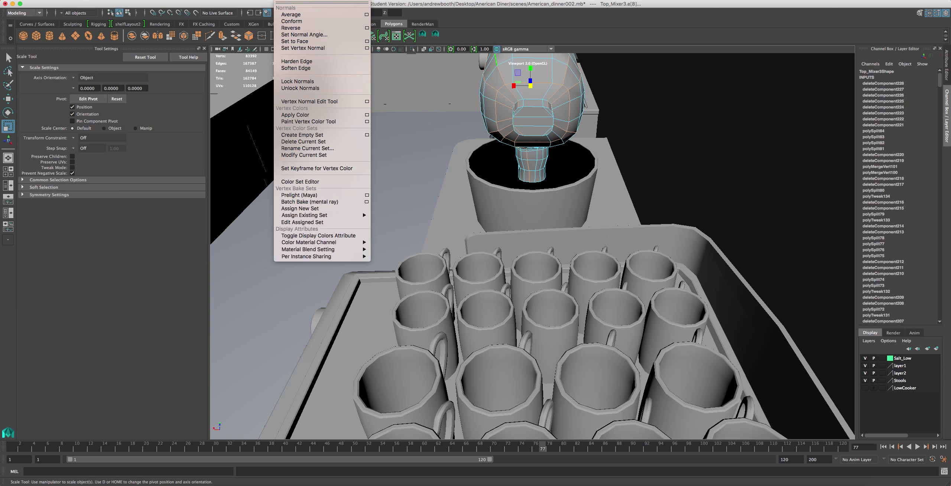
pyautogui.click(289, 70)
pyautogui.press('w')
pyautogui.keyDown('alt'); pyautogui.moveTo(497, 130); pyautogui.dragTo(519, 105); pyautogui.keyUp('alt')
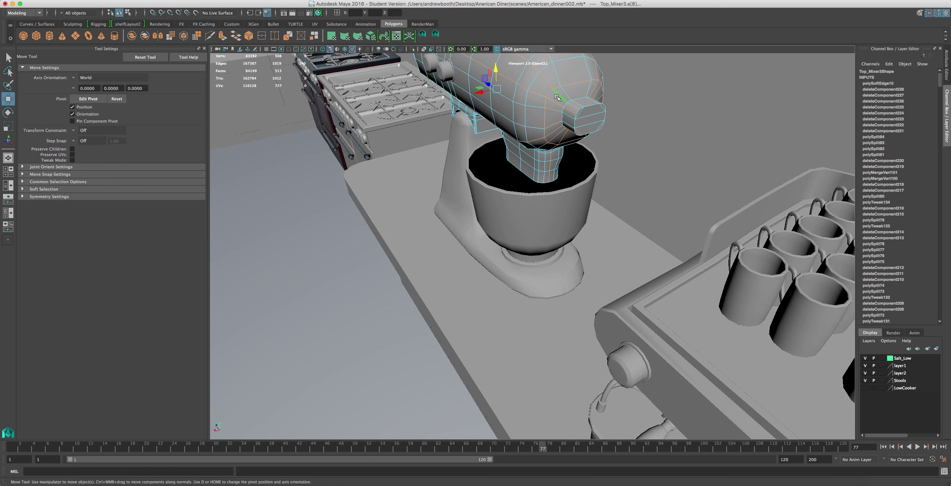
# Inspect the shading of the mixer head and the proportions of the whole mixer within the kitchen scene.
pyautogui.moveTo(557, 97); pyautogui.dragTo(574, 95, button='right')
pyautogui.keyDown('alt'); pyautogui.moveTo(575, 95); pyautogui.dragTo(597, 107); pyautogui.keyUp('alt')
pyautogui.moveTo(449, 166); pyautogui.dragTo(469, 163, button='right')
pyautogui.scroll(-4, 469, 163)
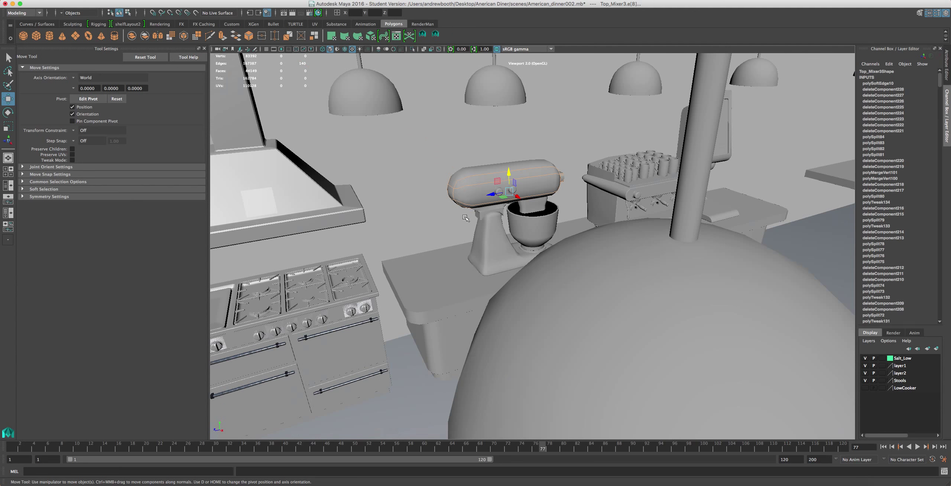
pyautogui.click(466, 218)
pyautogui.scroll(8, 465, 218)
pyautogui.keyDown('alt'); pyautogui.moveTo(469, 163); pyautogui.dragTo(496, 178, button='middle'); pyautogui.keyUp('alt')
pyautogui.keyDown('alt'); pyautogui.moveTo(496, 178); pyautogui.dragTo(493, 145); pyautogui.keyUp('alt')
pyautogui.click(468, 148)
pyautogui.scroll(-3, 465, 150)
pyautogui.scroll(-1, 465, 150)
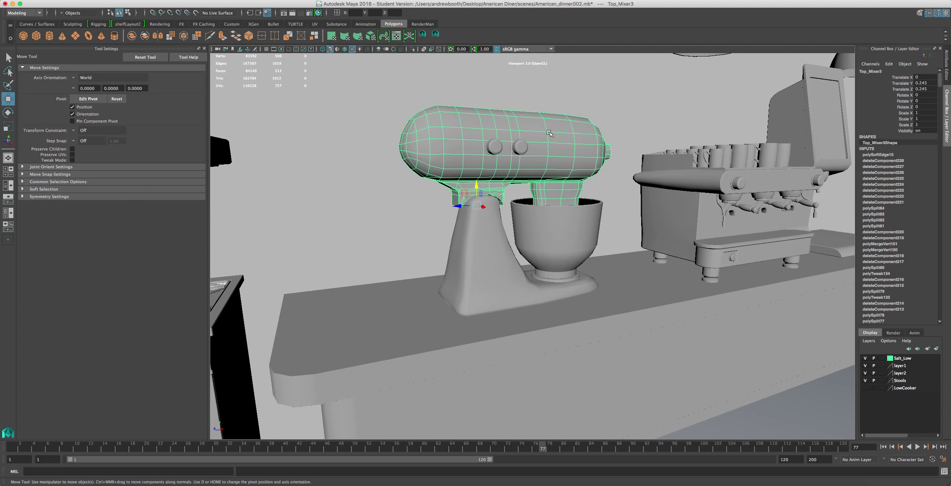
pyautogui.moveTo(548, 131); pyautogui.dragTo(579, 121, button='right')
pyautogui.scroll(-4, 552, 176)
pyautogui.click(541, 252)
pyautogui.moveTo(541, 252)
pyautogui.keyDown('alt'); pyautogui.mouseDown()
pyautogui.moveTo(537, 265)
pyautogui.moveTo(558, 279)
pyautogui.moveTo(539, 275)
pyautogui.moveTo(528, 256)
pyautogui.mouseUp(); pyautogui.keyUp('alt')
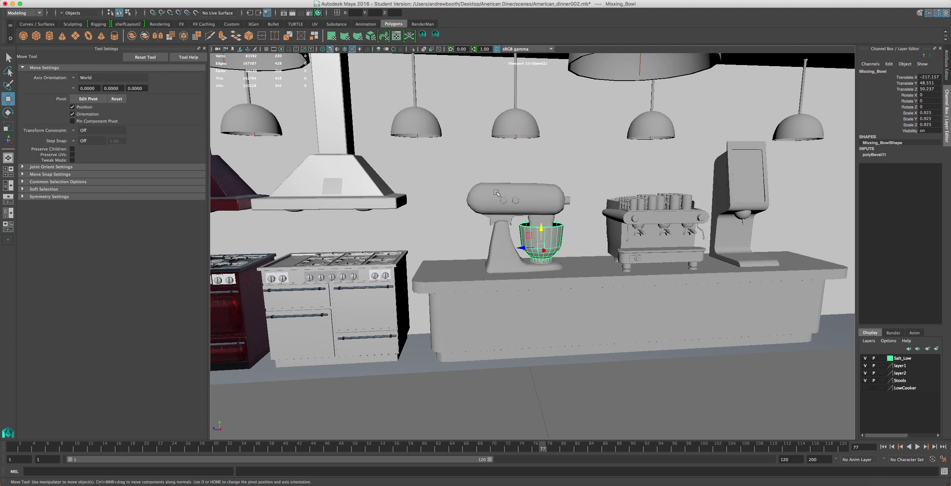
# Move both round knobs on the side of the mixer head along Z towards the head's rear.
pyautogui.click(505, 201)
pyautogui.keyDown('shift'); pyautogui.click(518, 201); pyautogui.keyUp('shift')
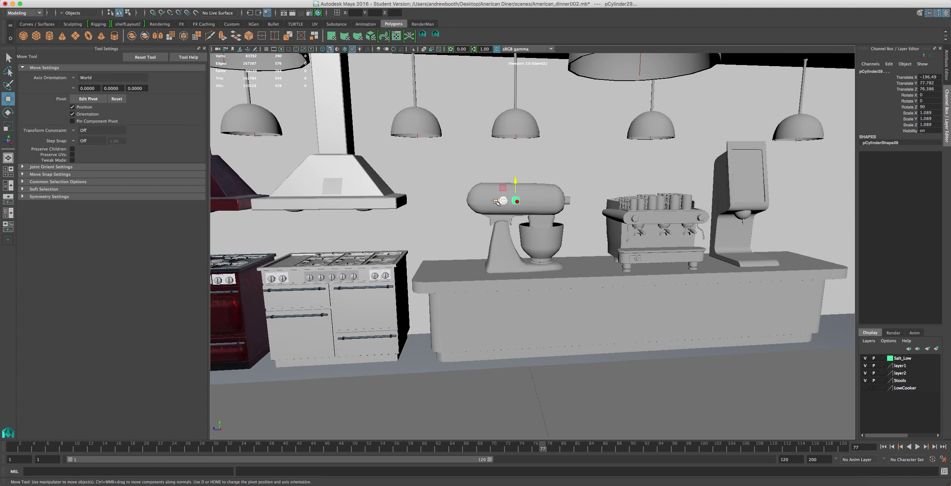
pyautogui.moveTo(495, 201); pyautogui.dragTo(483, 204)
pyautogui.scroll(-5, 483, 204)
pyautogui.scroll(4, 487, 212)
# Select the mixer's stand and examine its shape from the side, back and front.
pyautogui.click(505, 254)
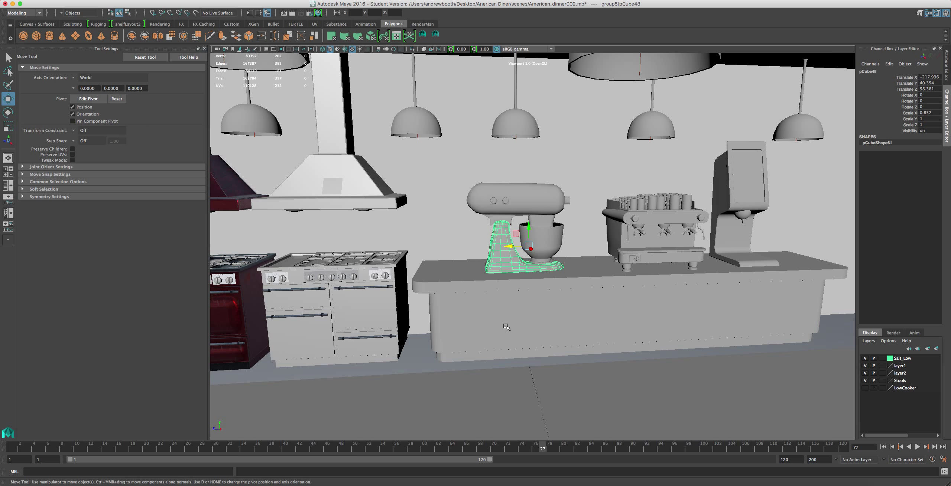
pyautogui.scroll(5, 544, 269)
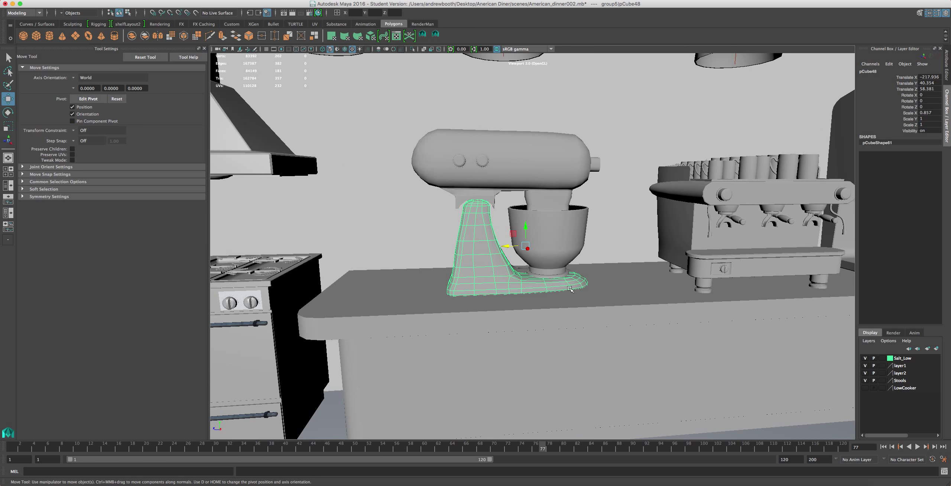
pyautogui.scroll(3, 479, 260)
pyautogui.keyDown('alt'); pyautogui.moveTo(420, 260); pyautogui.dragTo(519, 268); pyautogui.keyUp('alt')
pyautogui.scroll(-2, 495, 311)
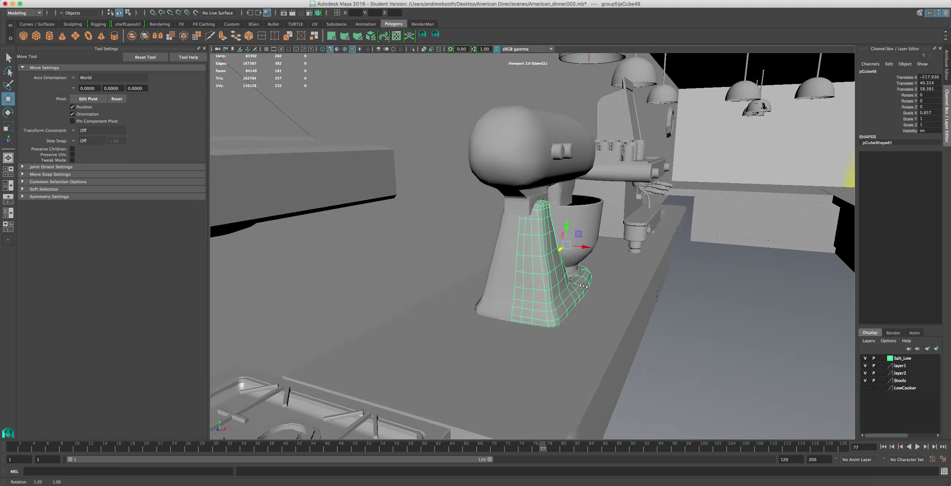
pyautogui.keyDown('alt'); pyautogui.moveTo(583, 292); pyautogui.dragTo(477, 297); pyautogui.keyUp('alt')
pyautogui.scroll(-2, 548, 296)
pyautogui.scroll(2, 509, 250)
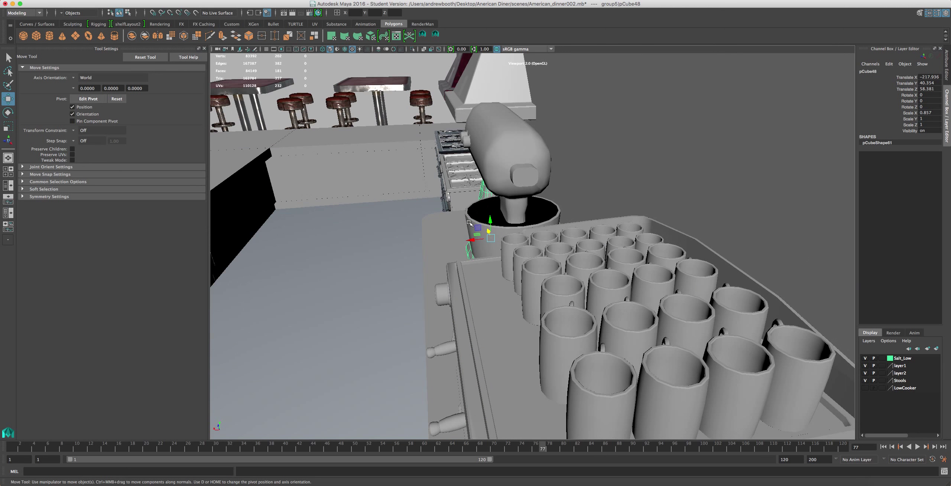
pyautogui.keyDown('alt'); pyautogui.moveTo(473, 222); pyautogui.dragTo(581, 159); pyautogui.keyUp('alt')
pyautogui.scroll(2, 534, 215)
pyautogui.scroll(-3, 457, 239)
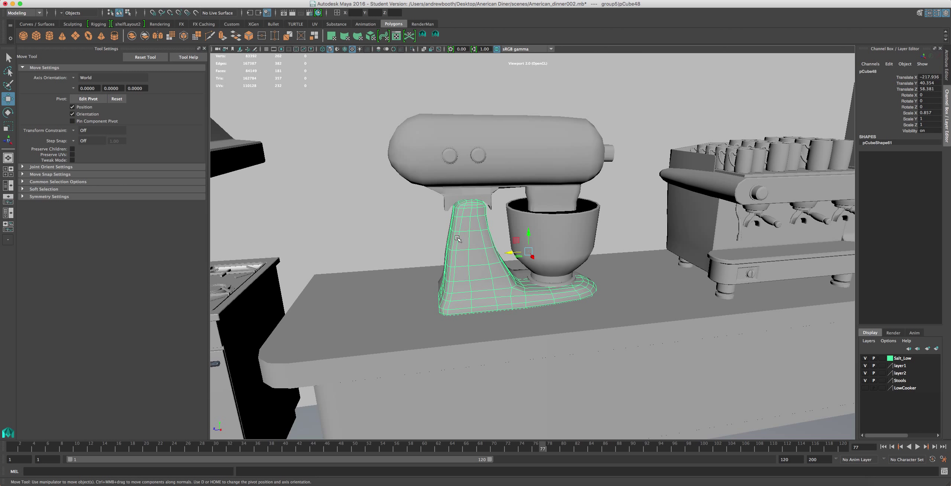
pyautogui.moveTo(208, 483)
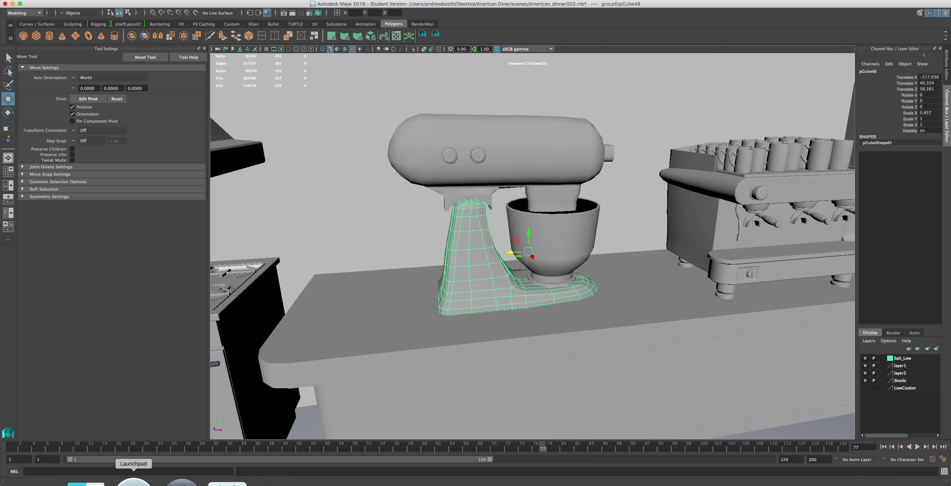